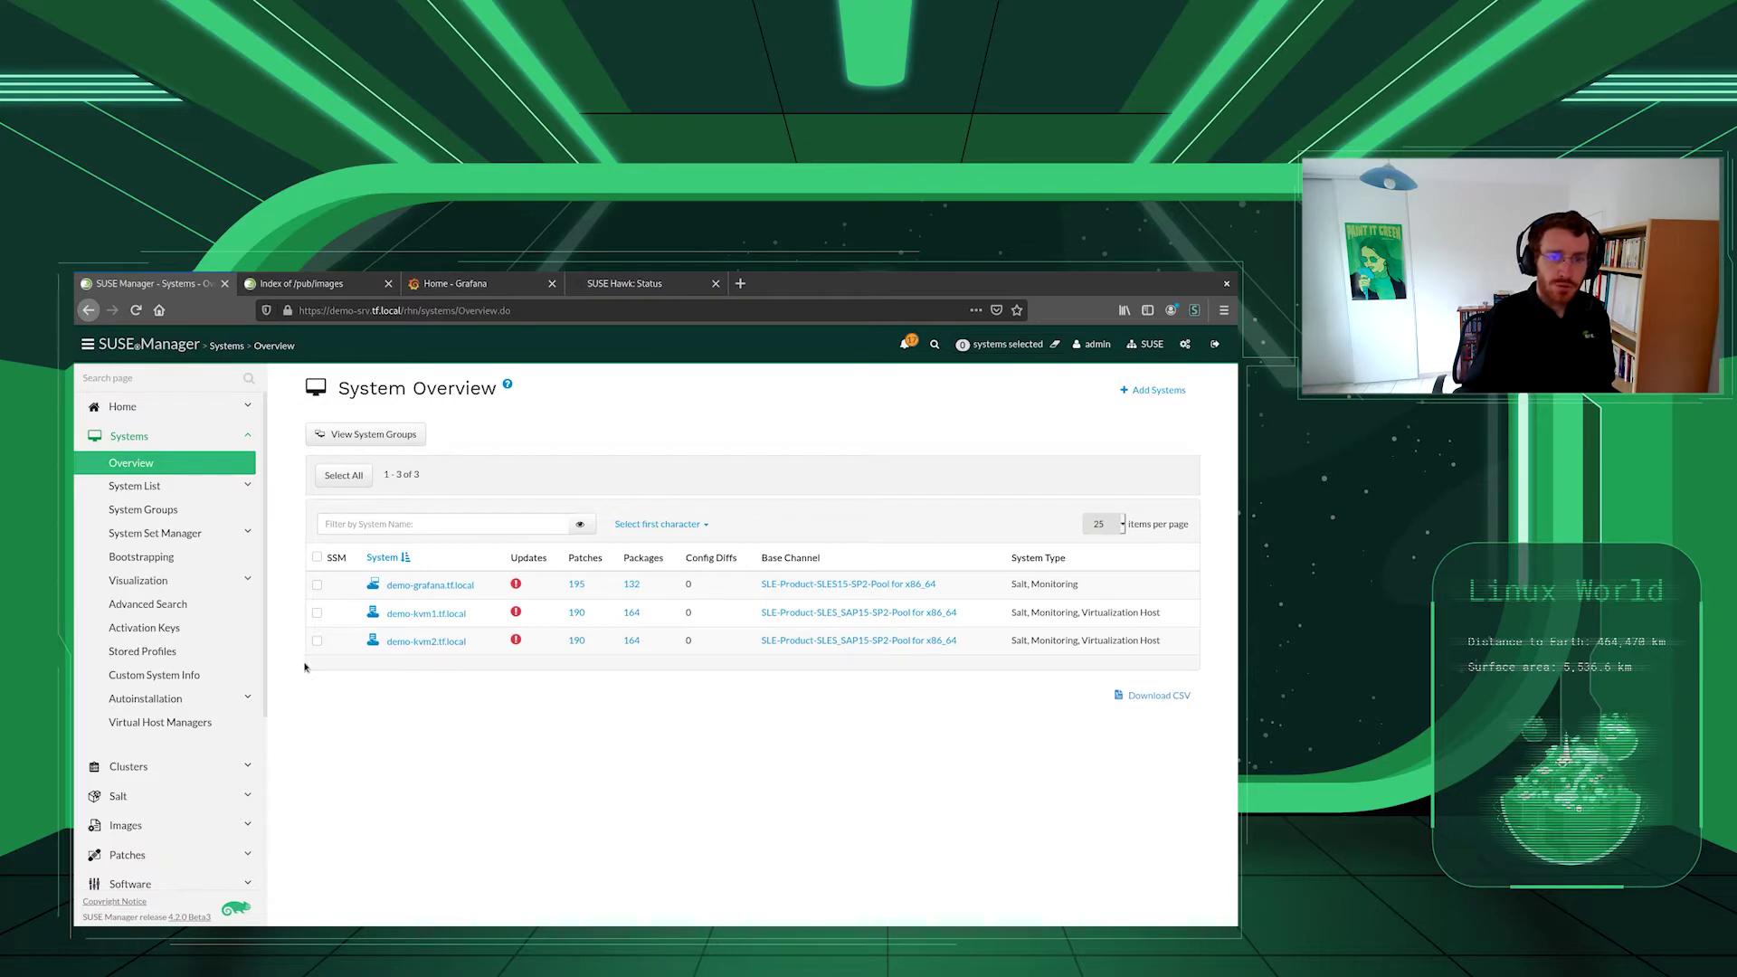
# - Open the KVM cluster system group's member list, showing demo-kvm1 and demo-kvm2
pyautogui.click(163, 514)
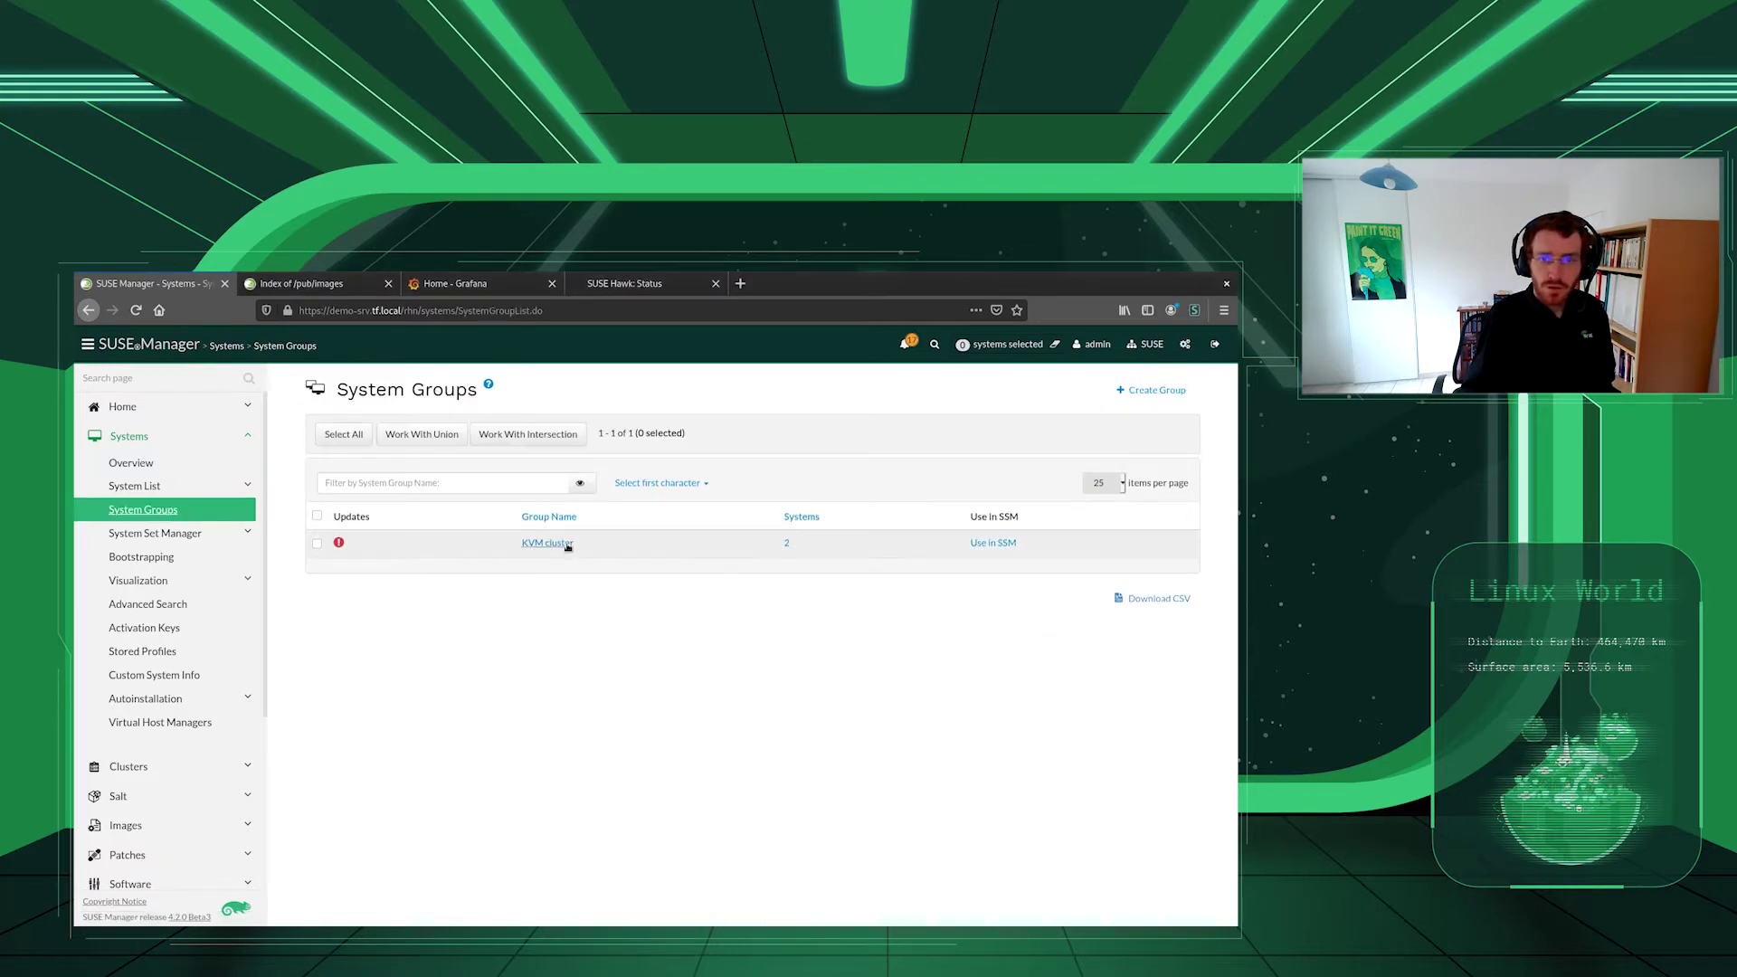
pyautogui.click(554, 543)
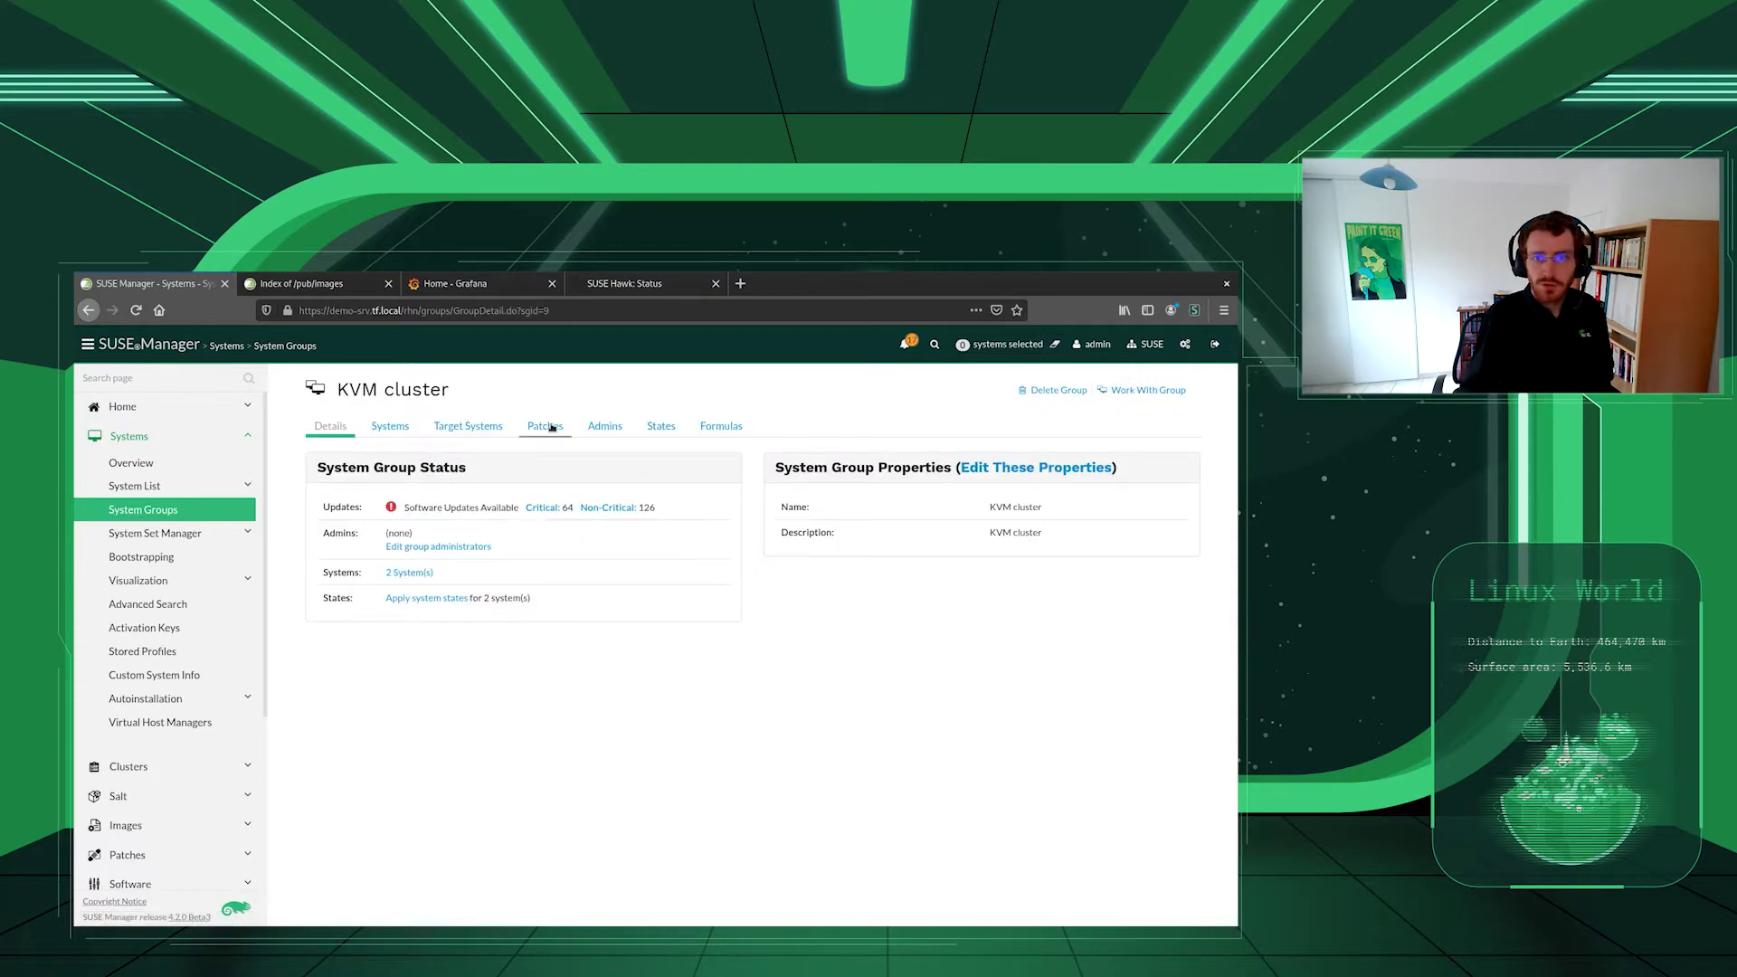
pyautogui.click(411, 427)
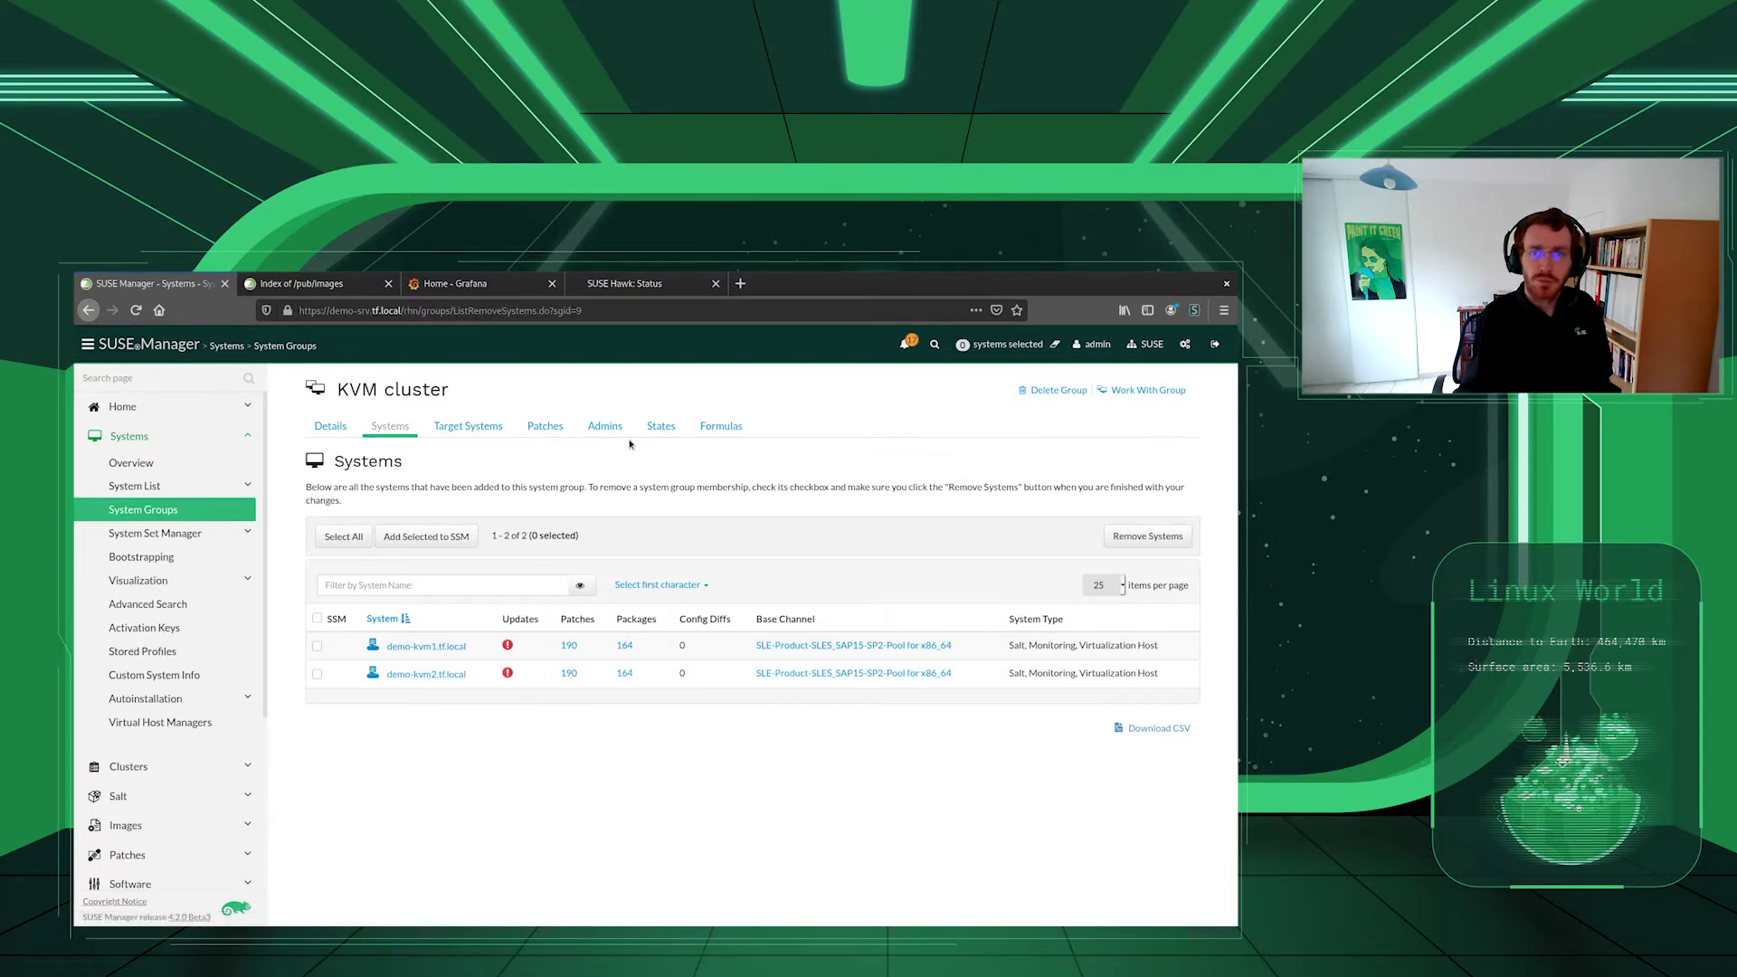
# - Review the KVM cluster group's checked formulas and open its Virtualization Host formula
pyautogui.click(704, 428)
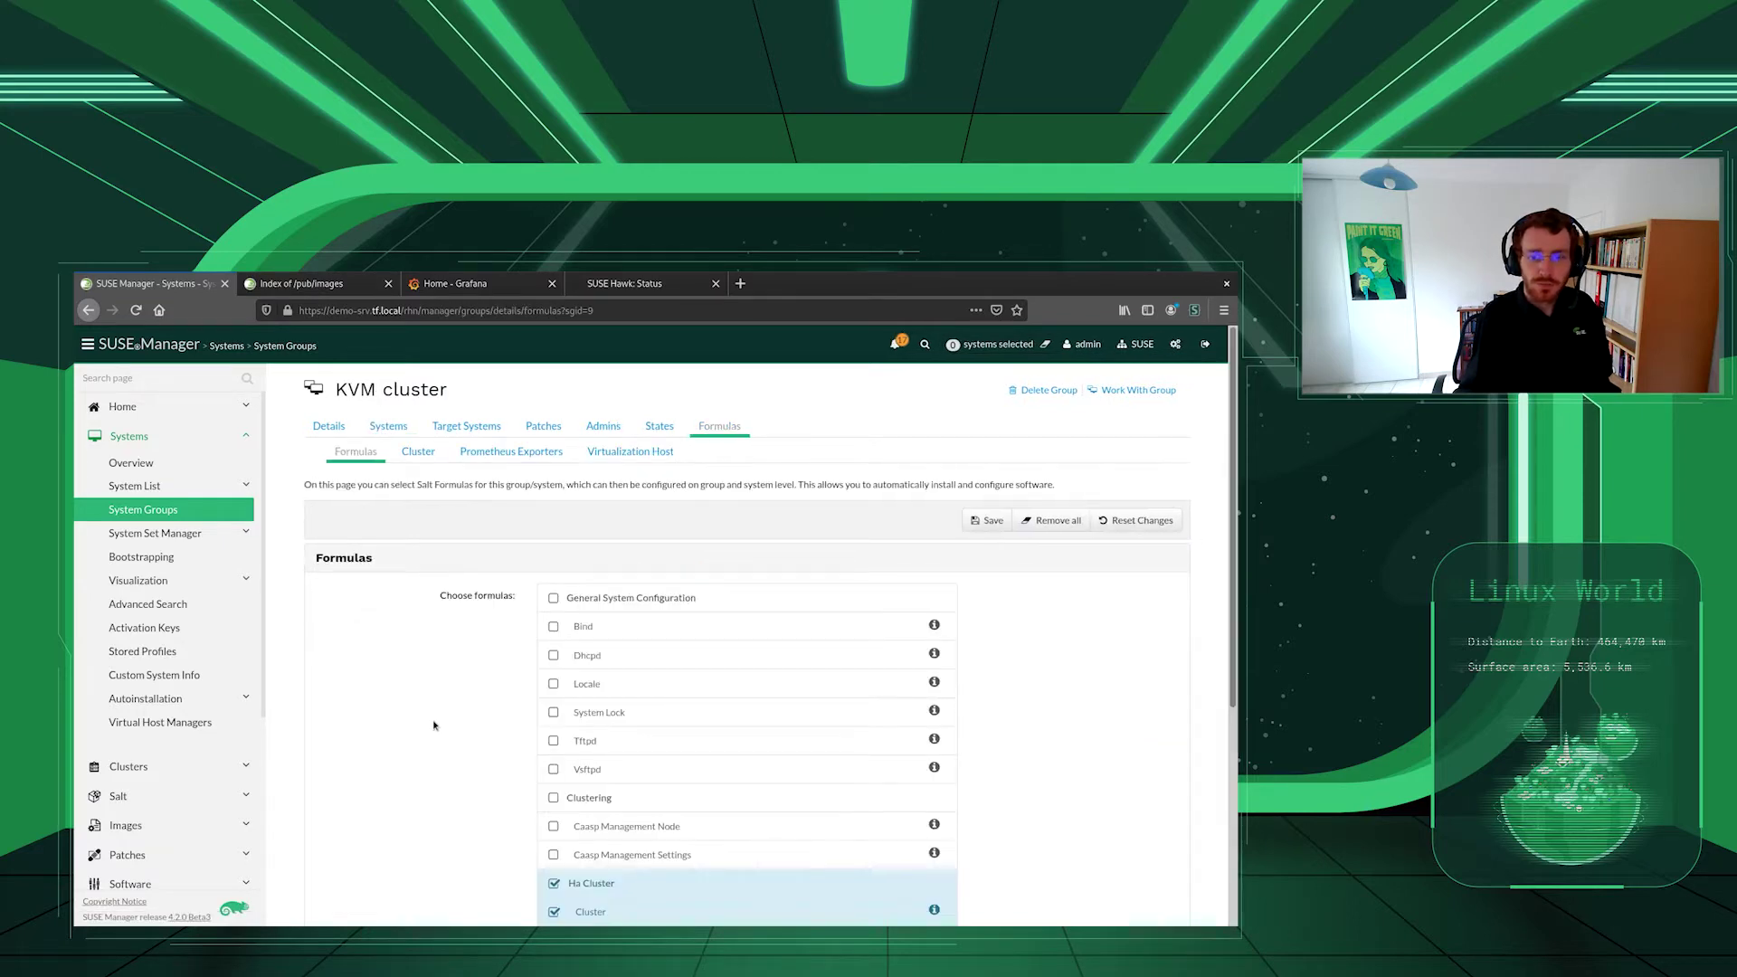
pyautogui.scroll(-4, 434, 725)
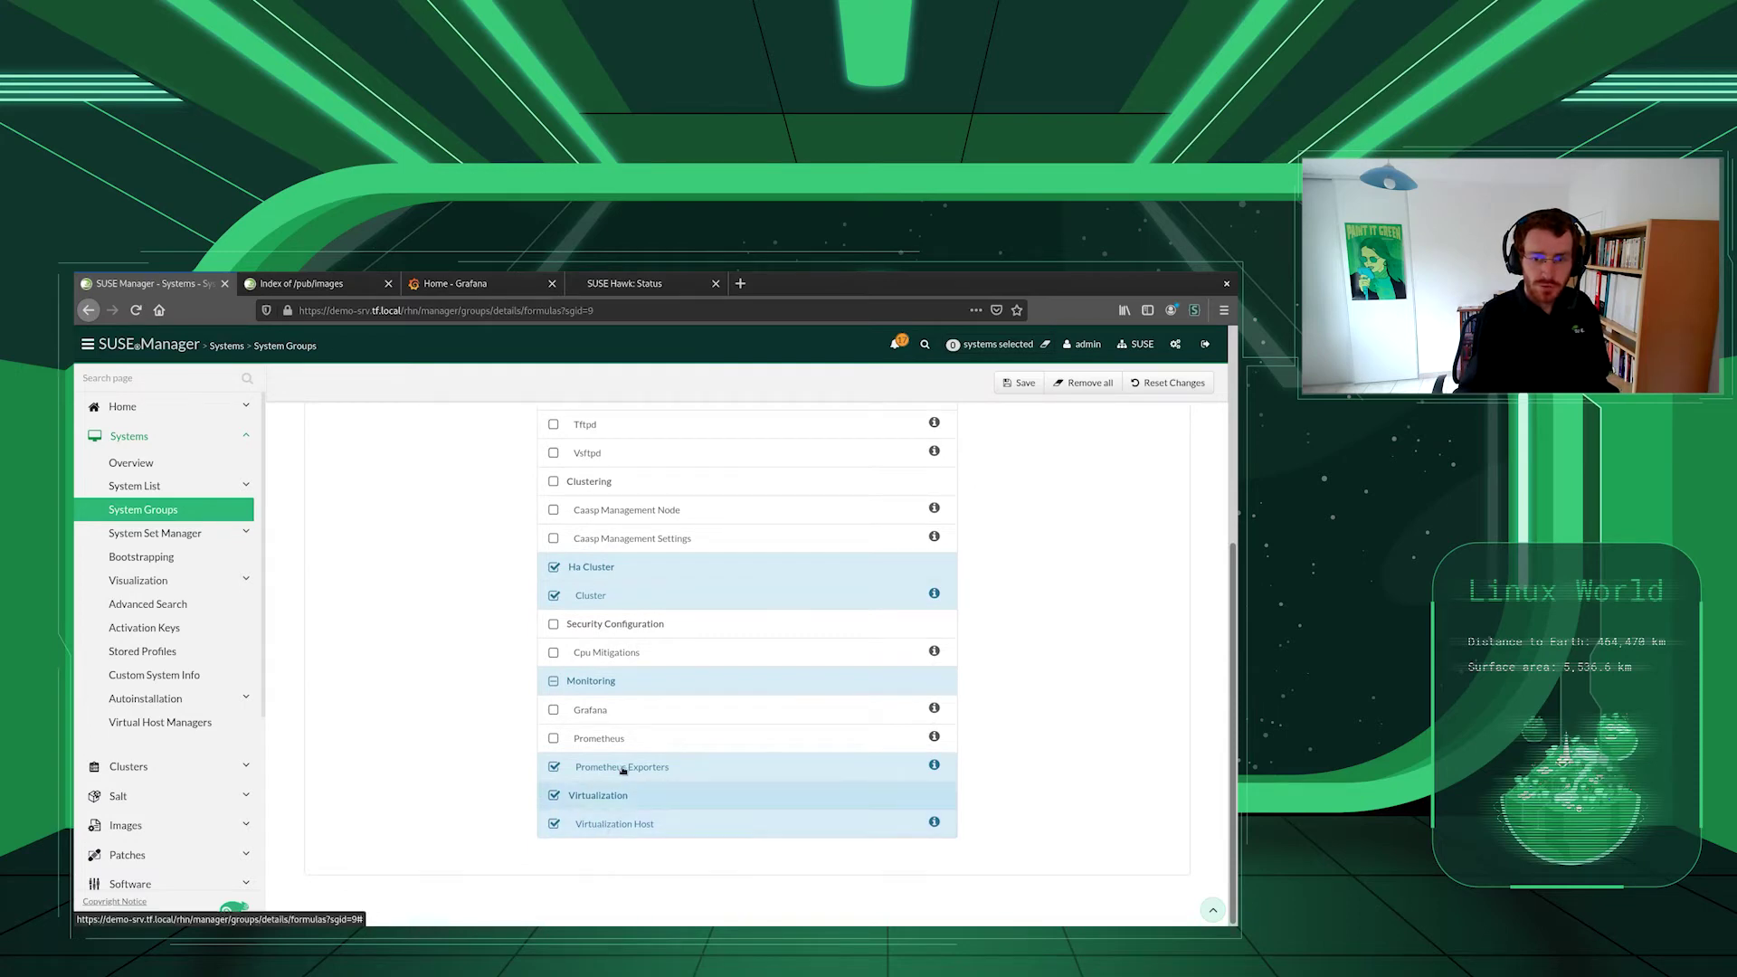
pyautogui.moveTo(623, 769)
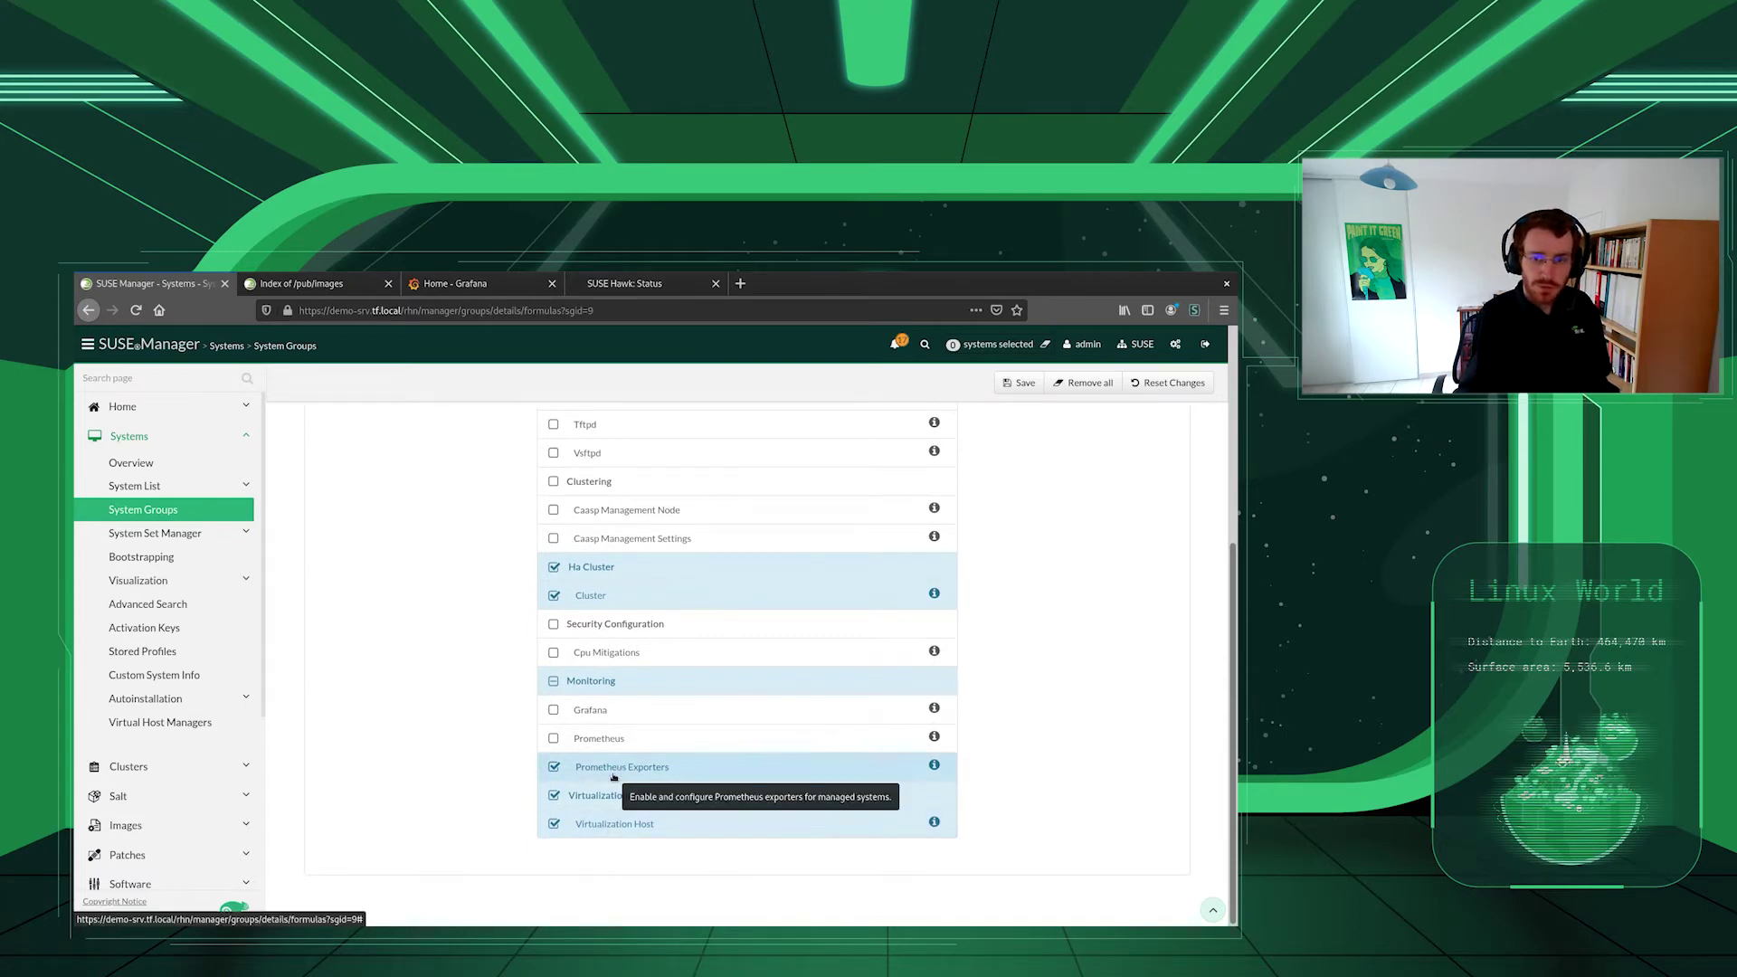
pyautogui.scroll(5, 452, 633)
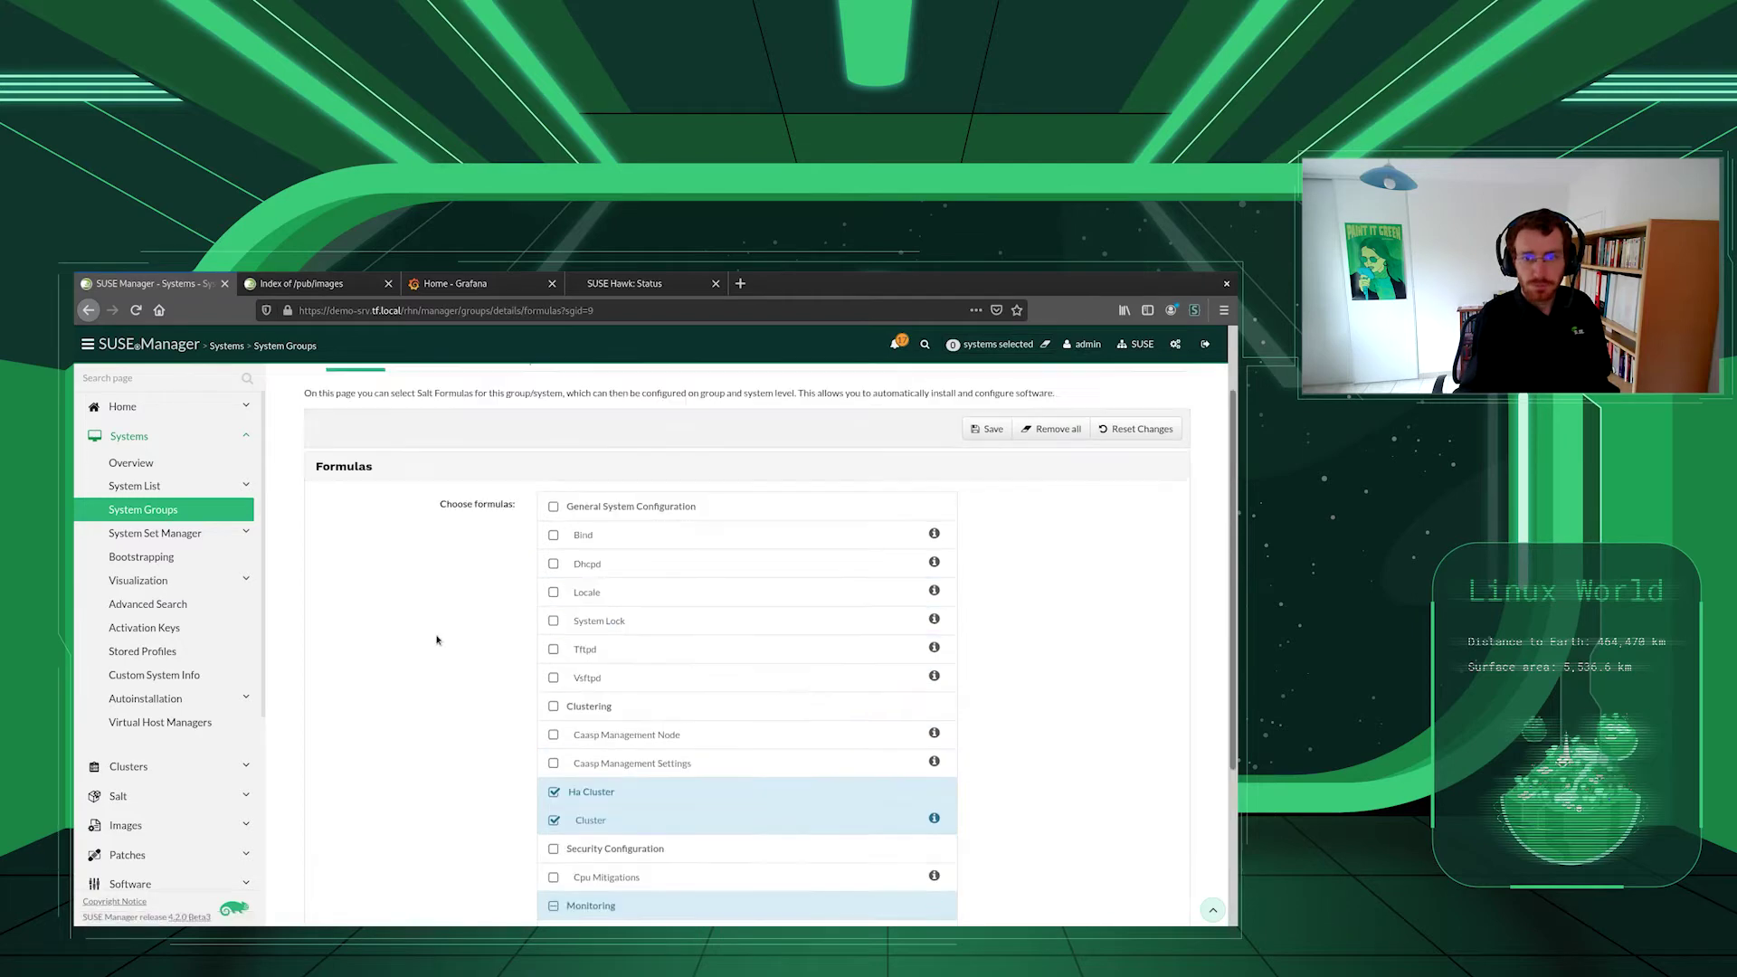
pyautogui.click(666, 432)
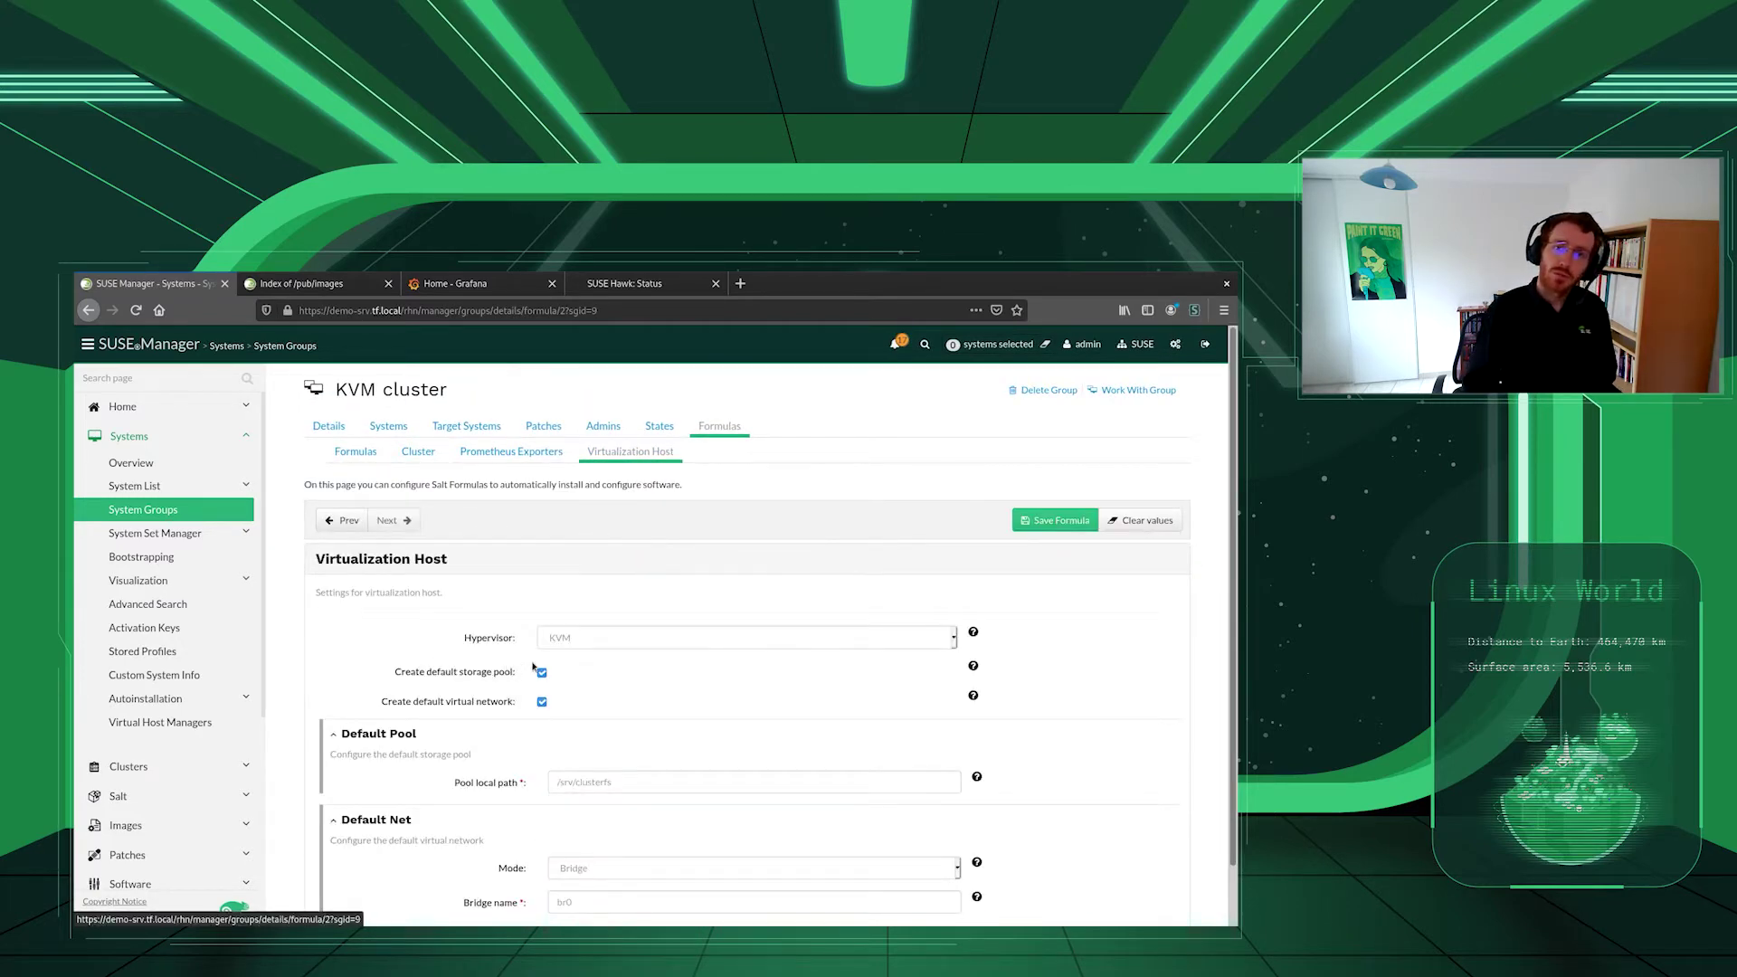
# - Check the KVM hypervisor, /srv/clusterfs pool path and br0 bridge, then view Prometheus Exporters
pyautogui.scroll(-1, 507, 637)
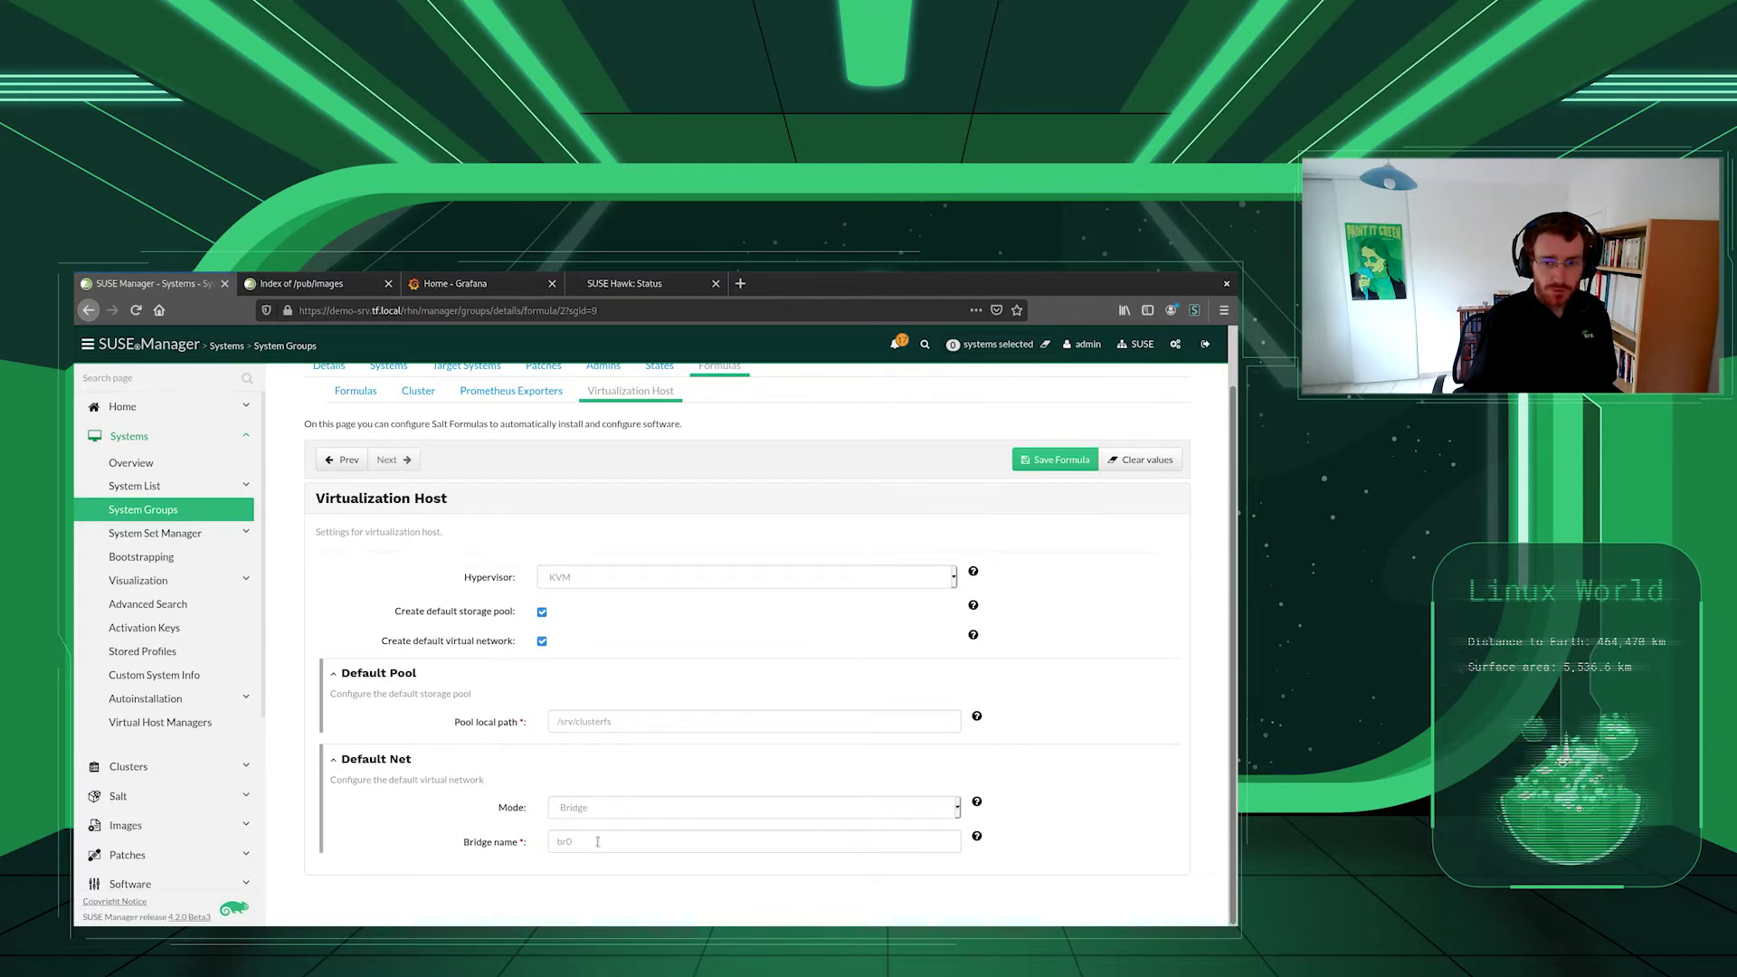
pyautogui.click(636, 724)
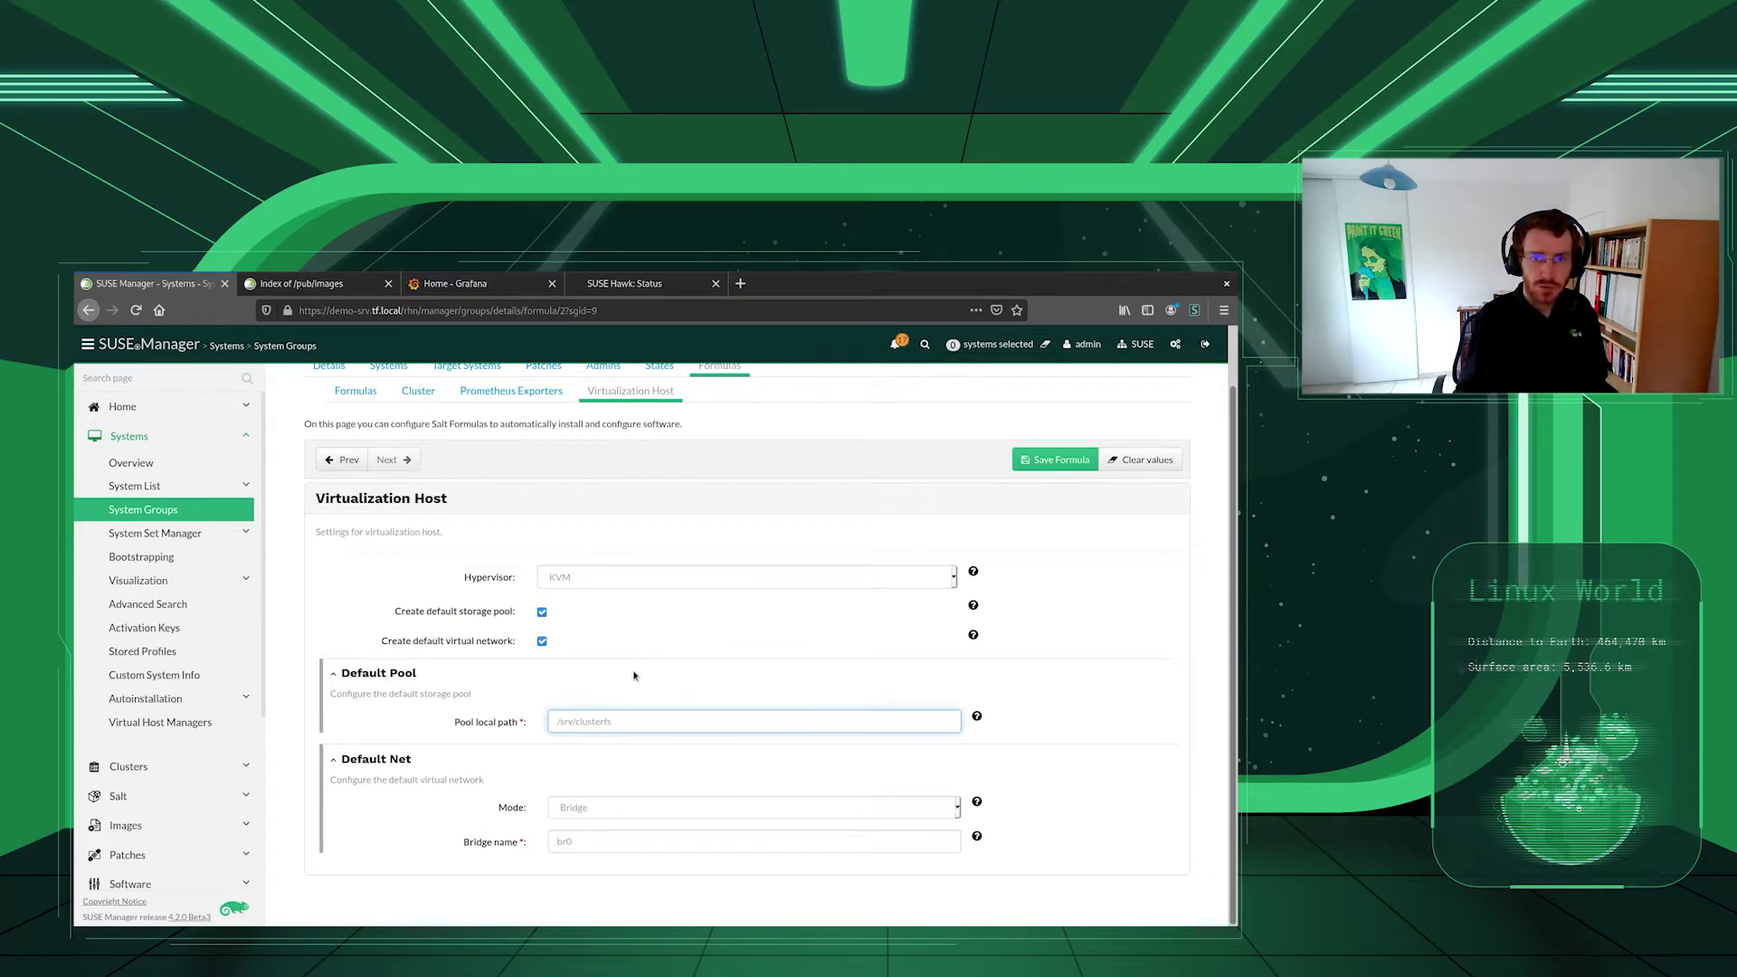
pyautogui.scroll(1, 632, 667)
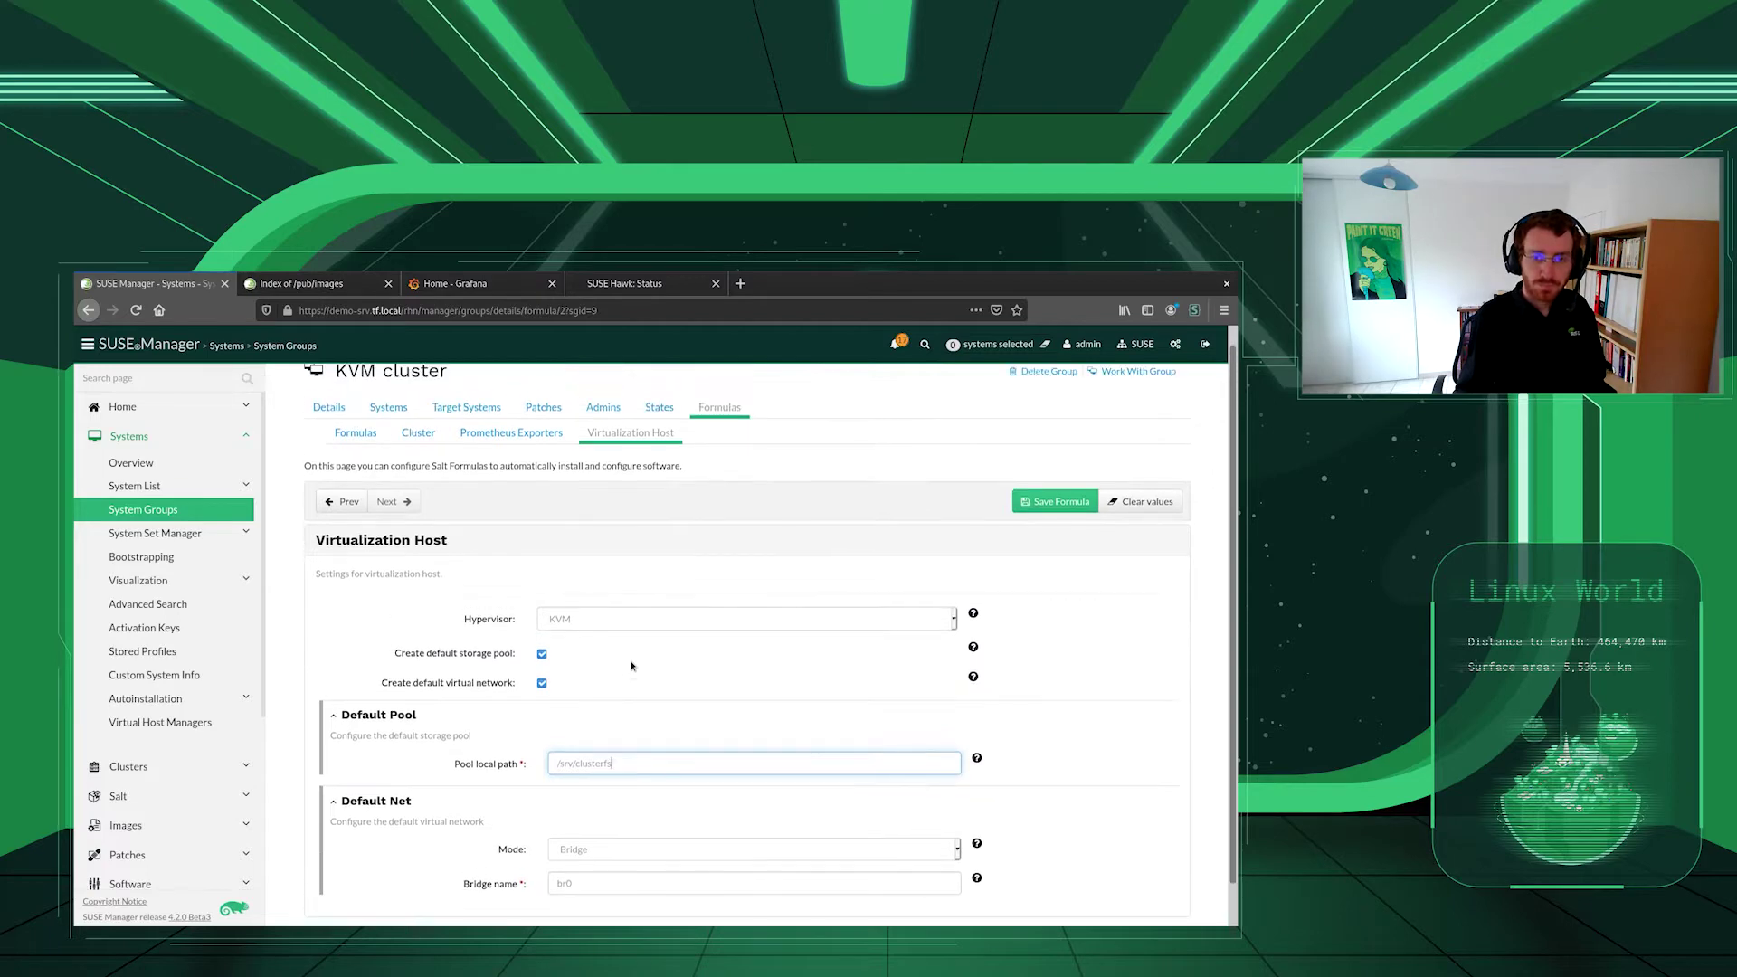
pyautogui.click(523, 438)
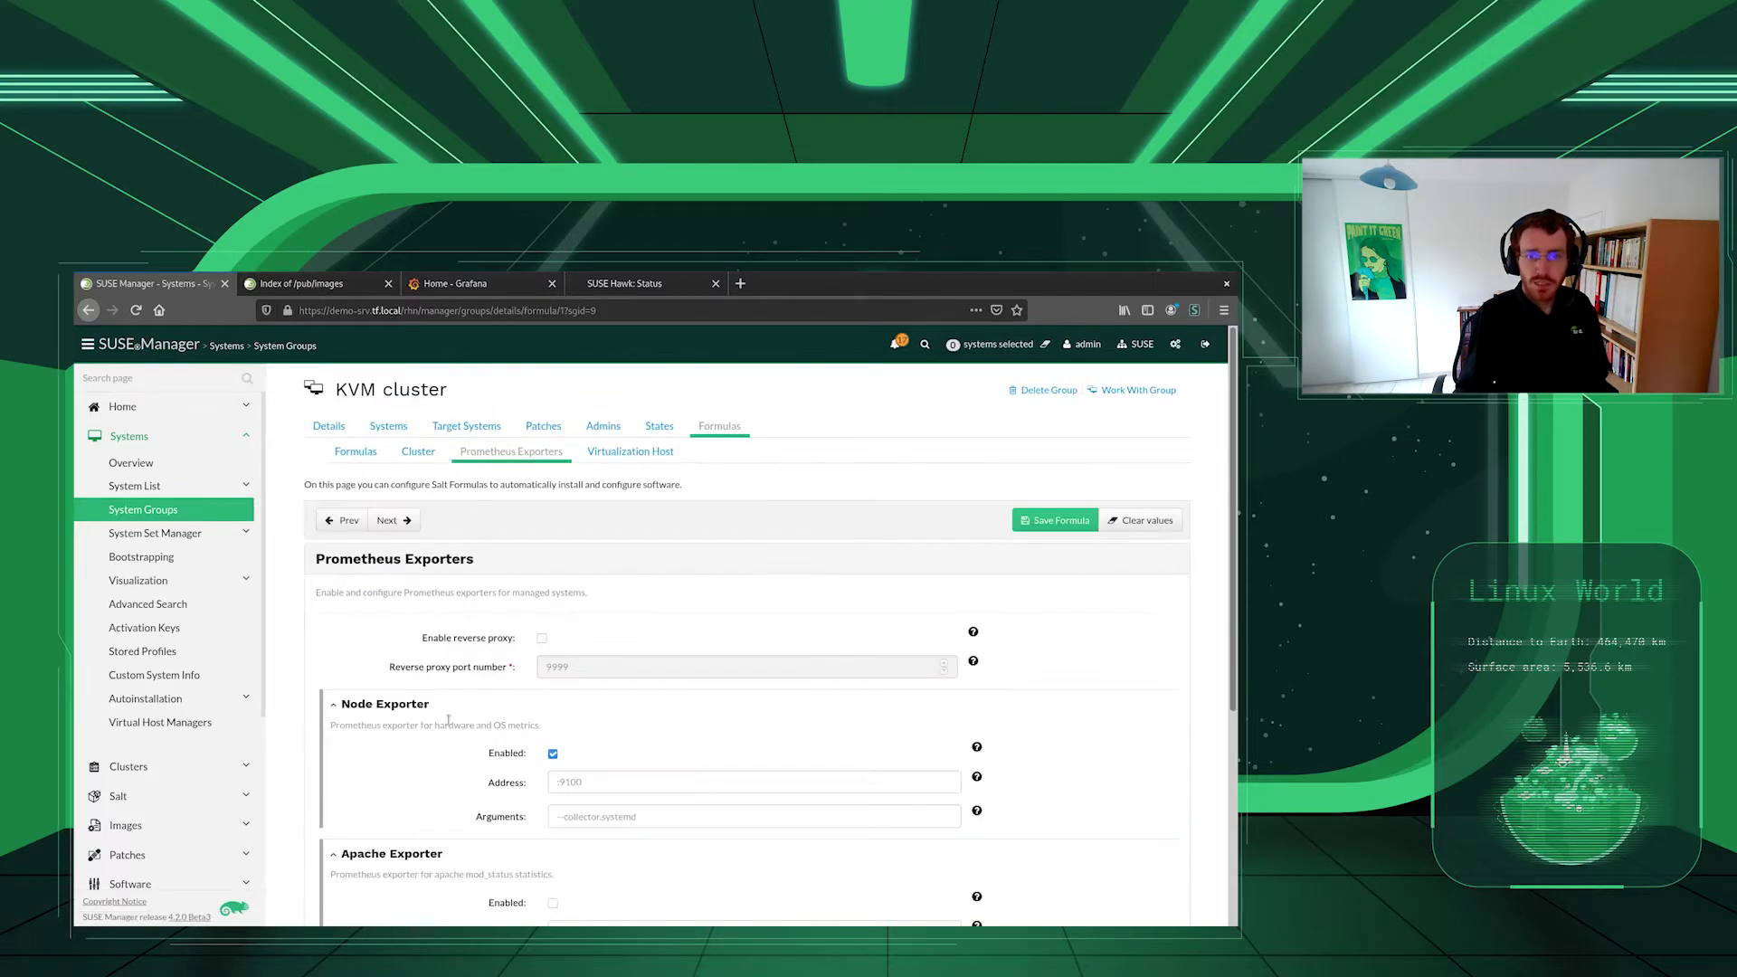
pyautogui.scroll(-1, 447, 719)
pyautogui.scroll(-1, 419, 707)
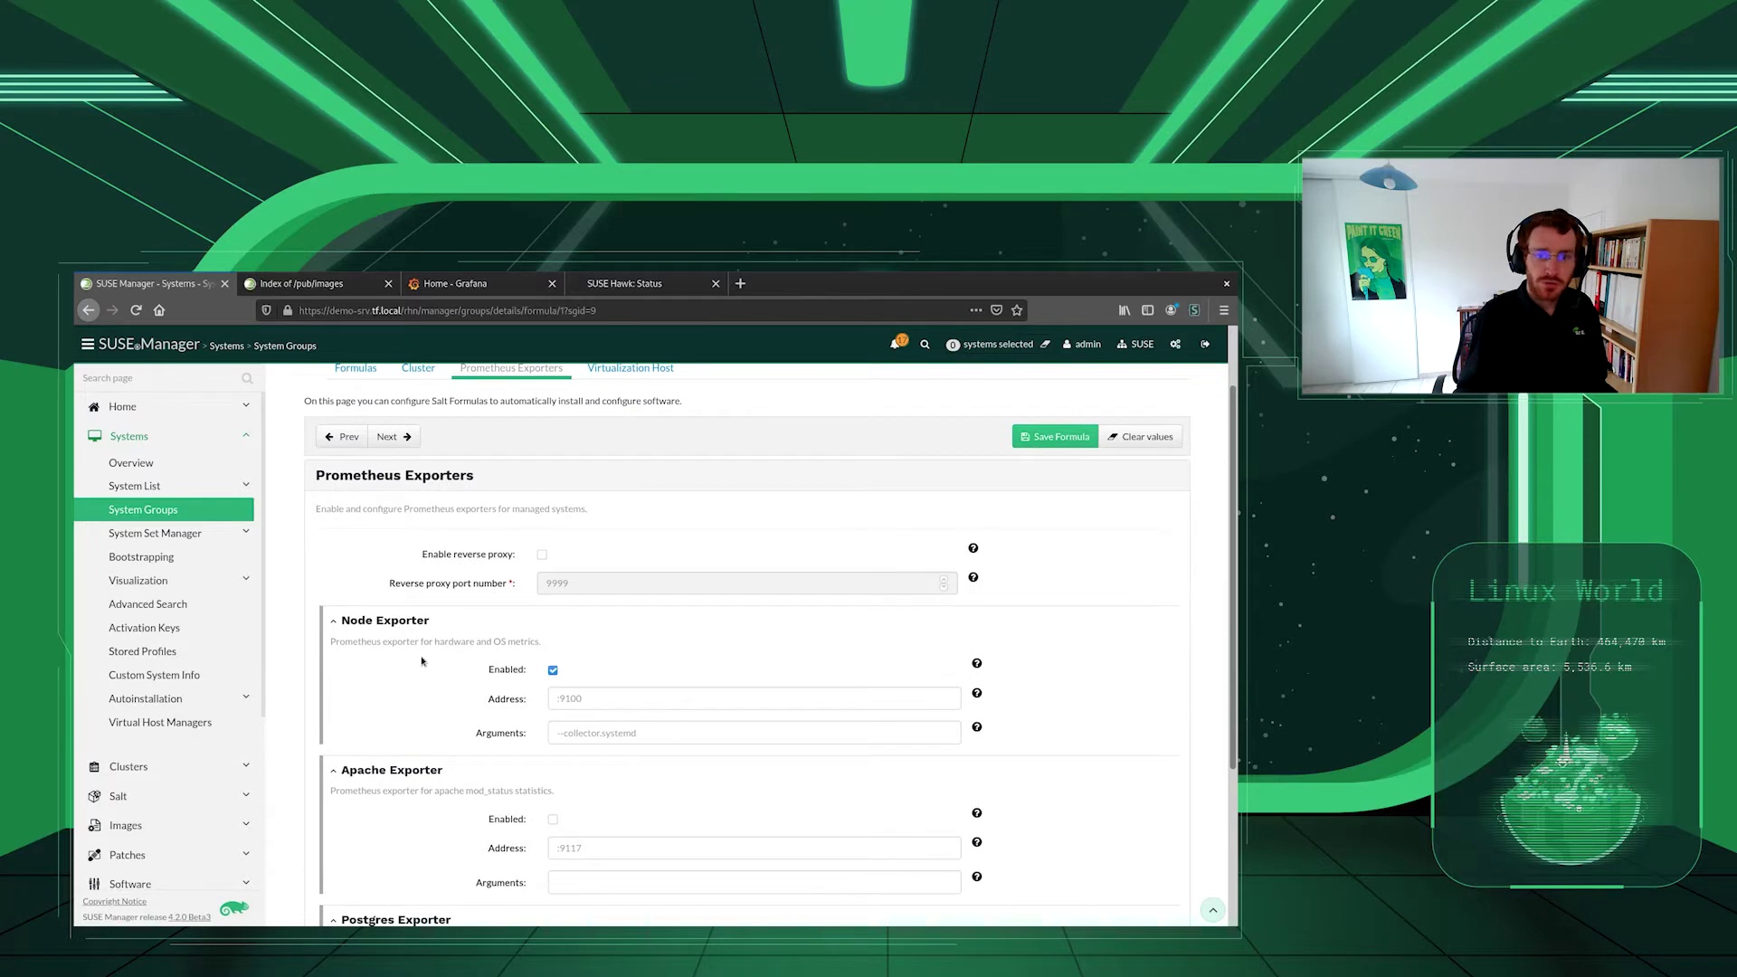
pyautogui.scroll(1, 422, 661)
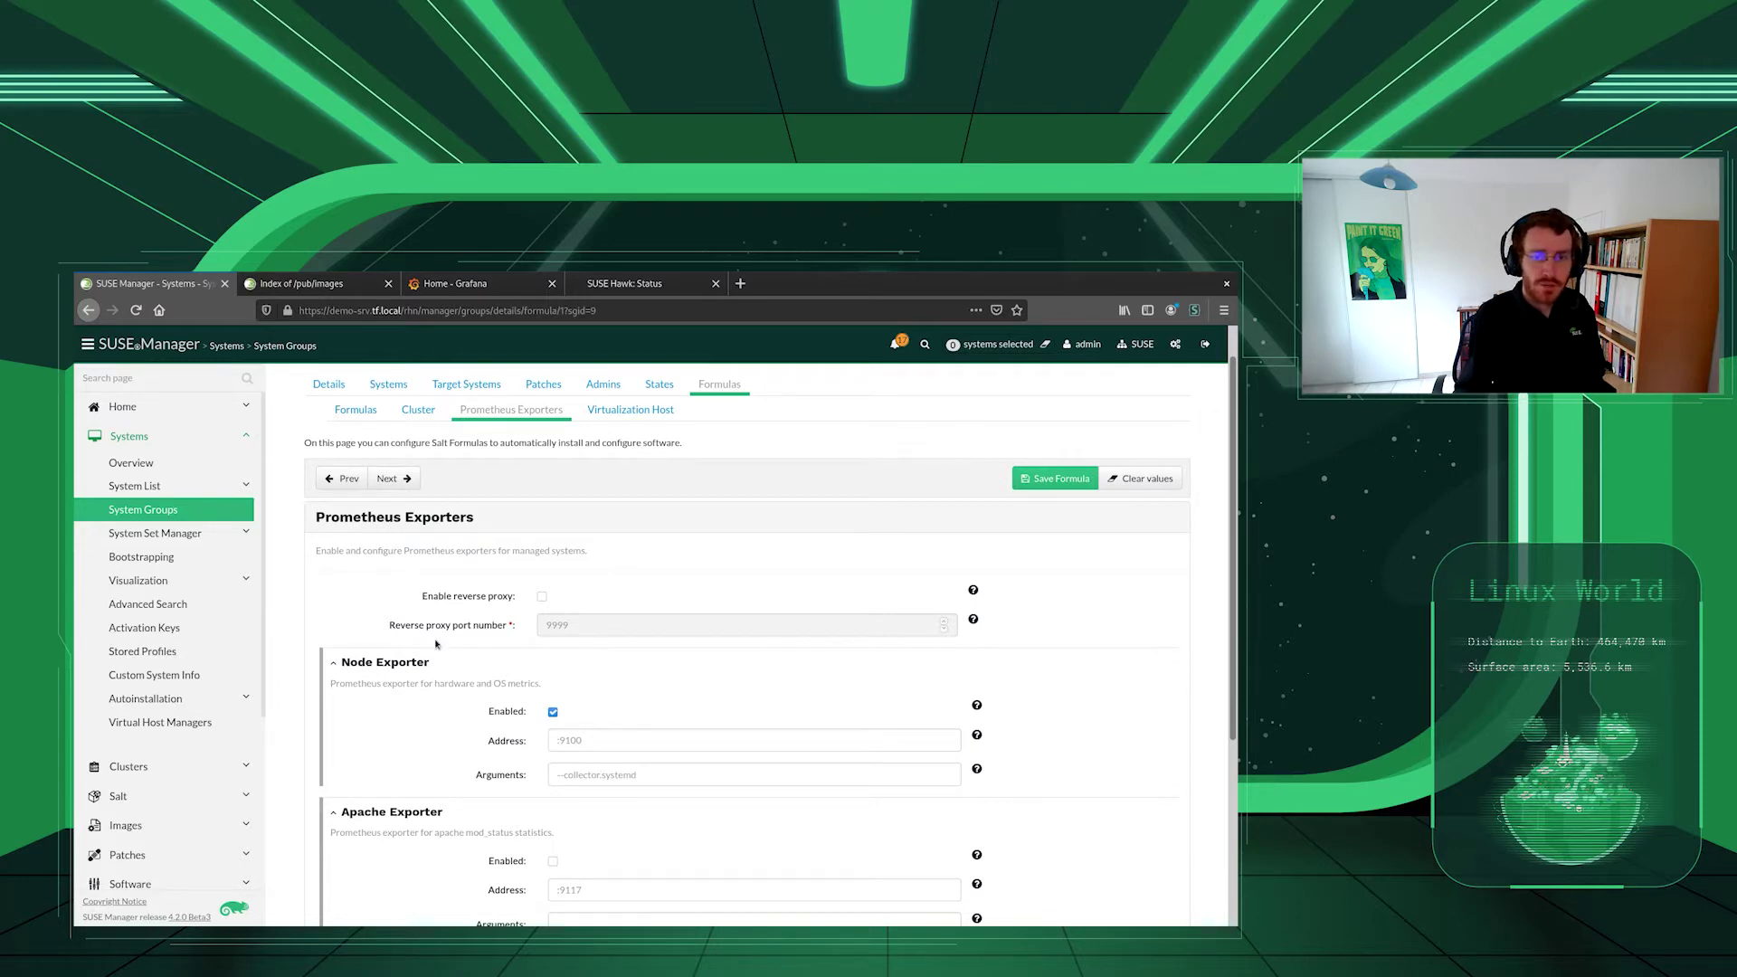
# - Go over the Cluster formula: cluster1, first node demo-kvm1, interface br0, admin IP 192.168.122.124
pyautogui.click(419, 412)
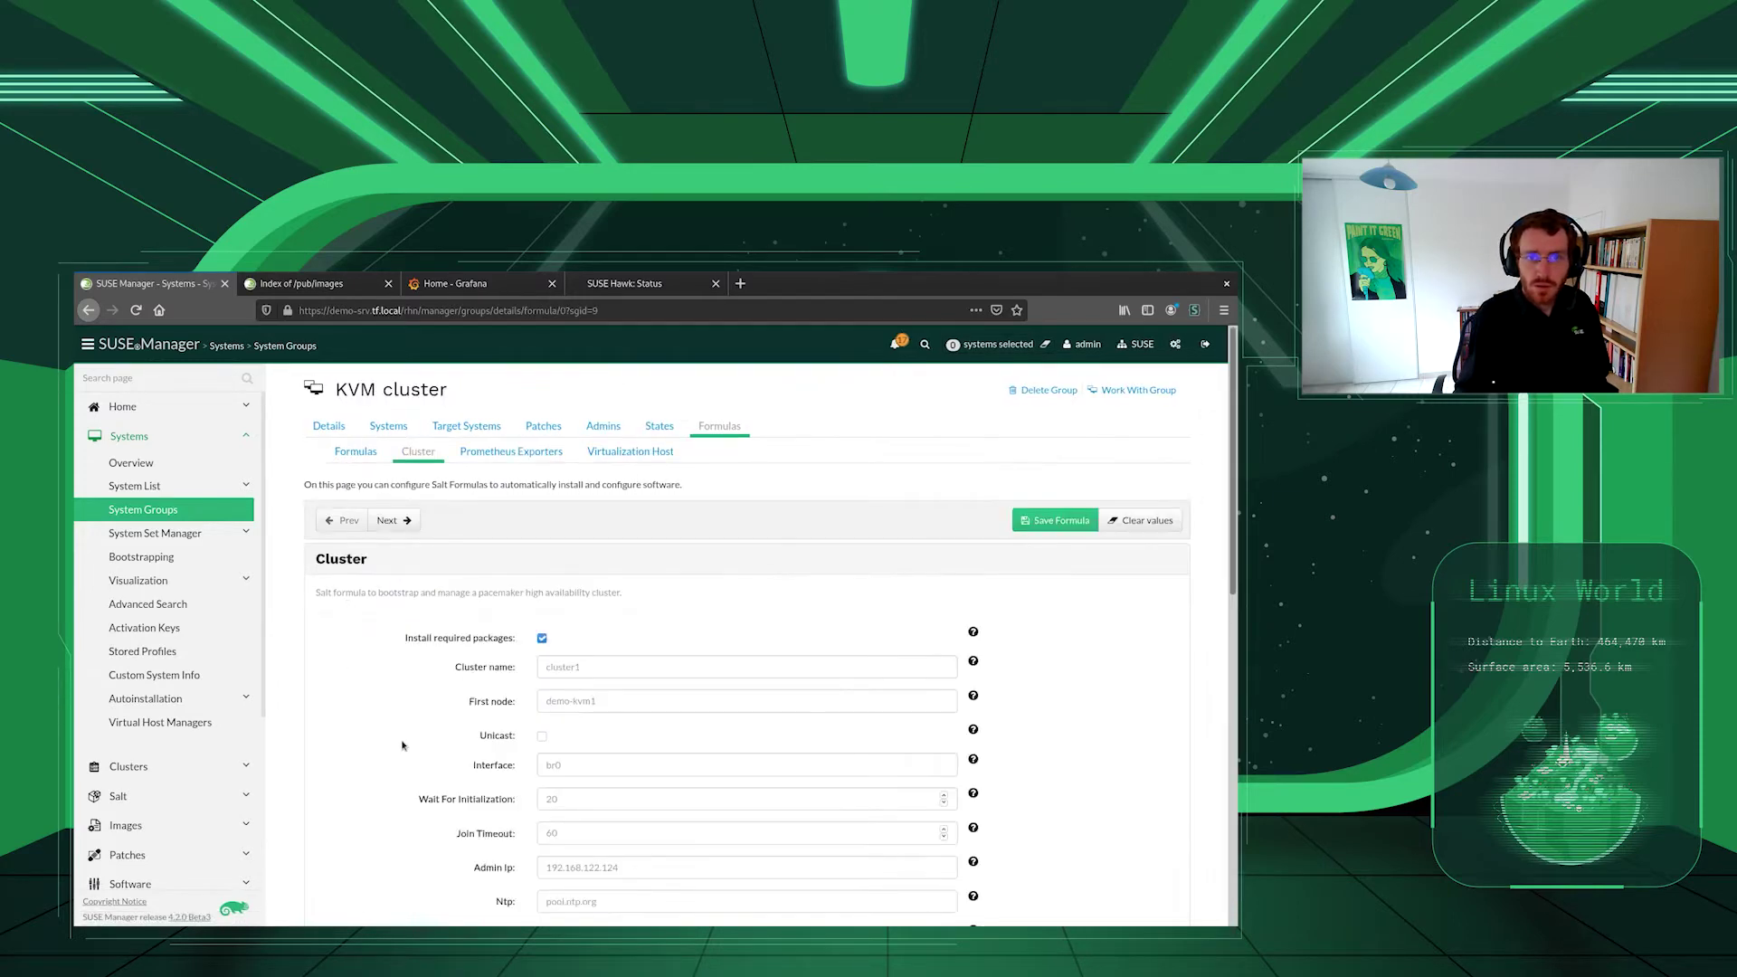
pyautogui.scroll(-1, 407, 729)
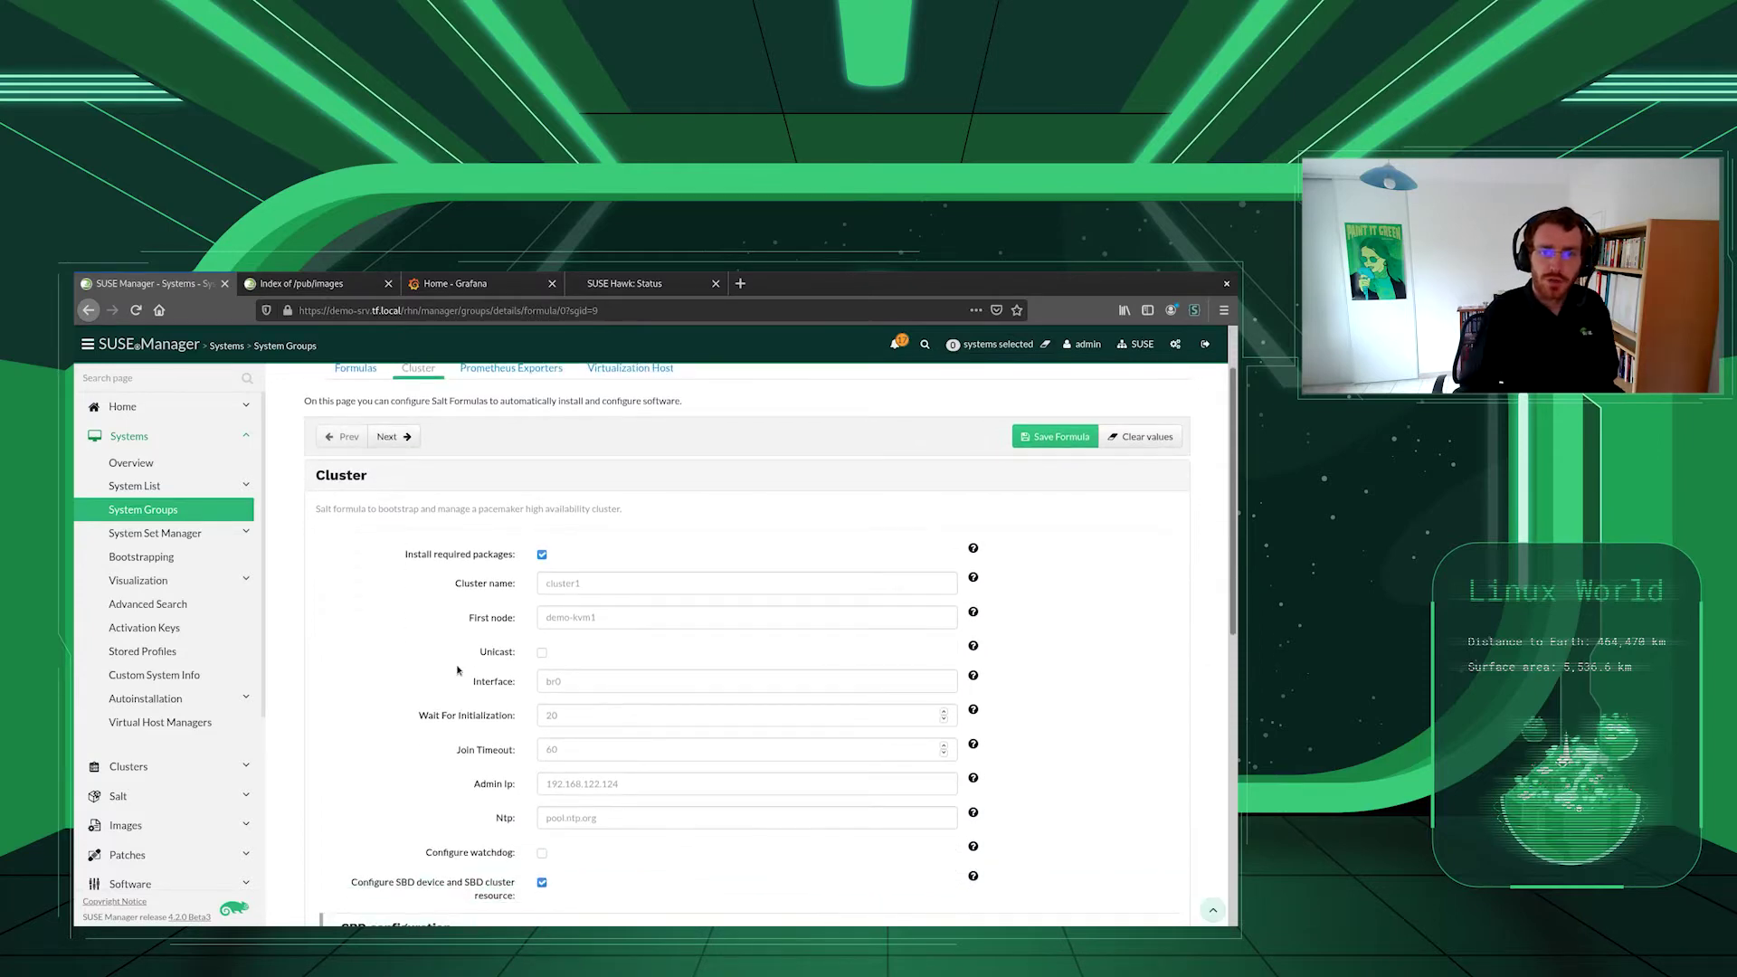
pyautogui.click(556, 584)
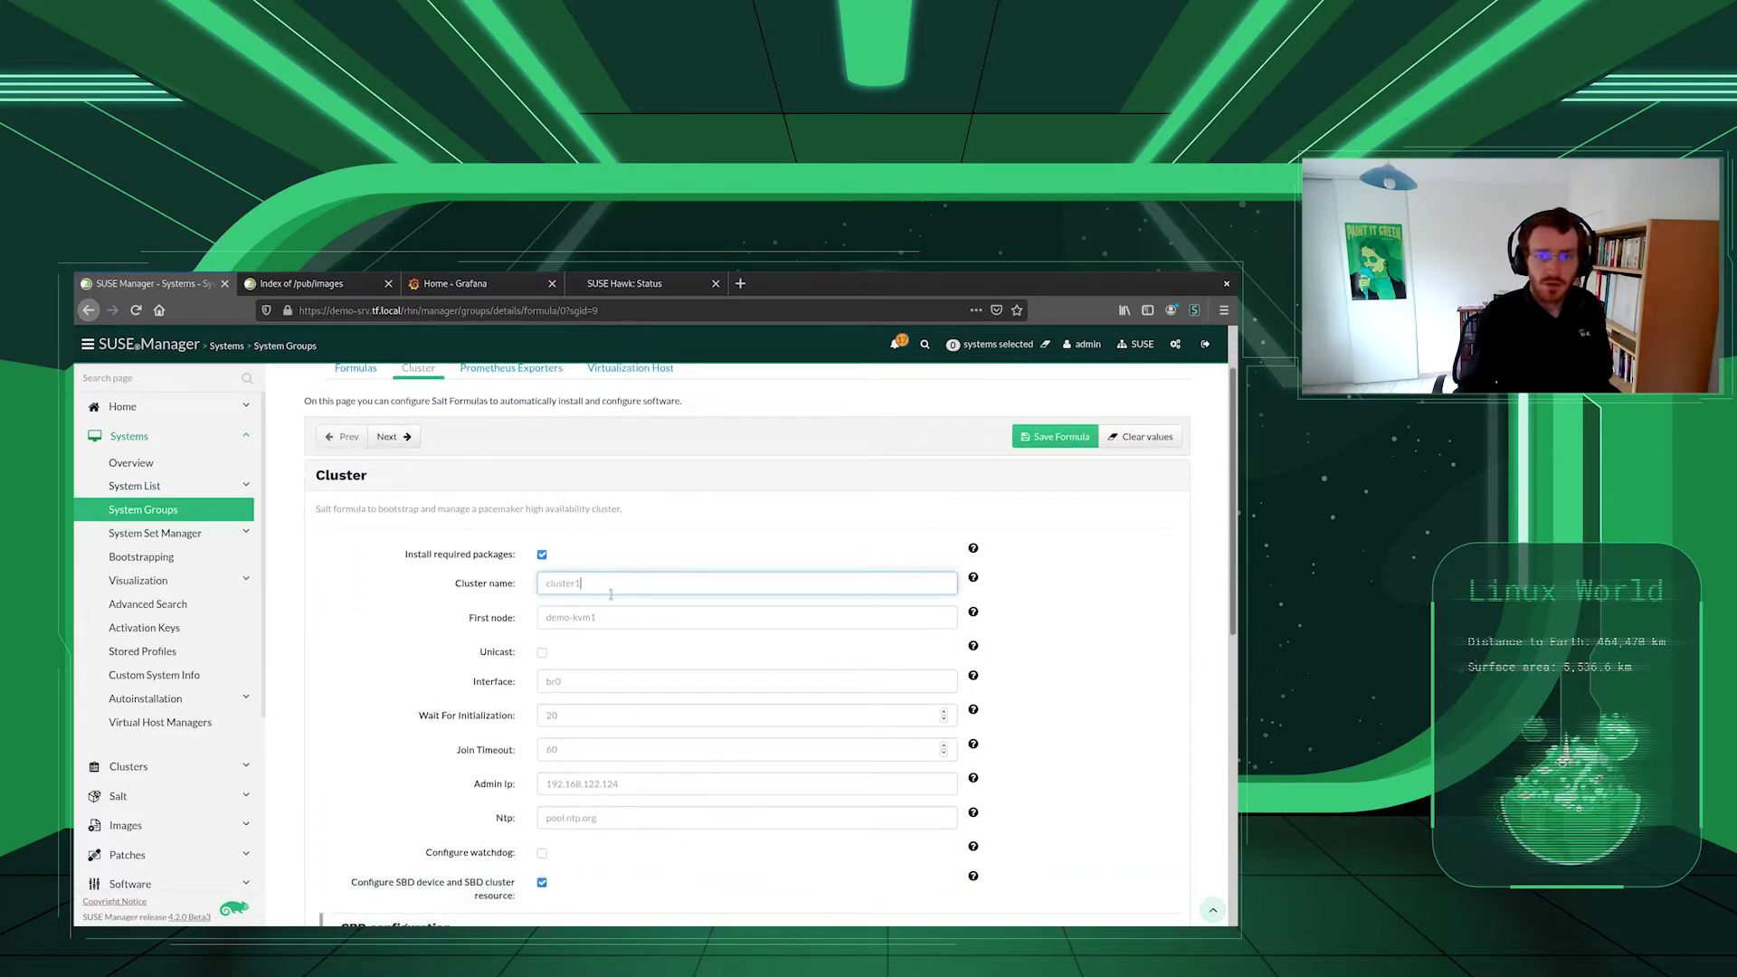
pyautogui.click(623, 622)
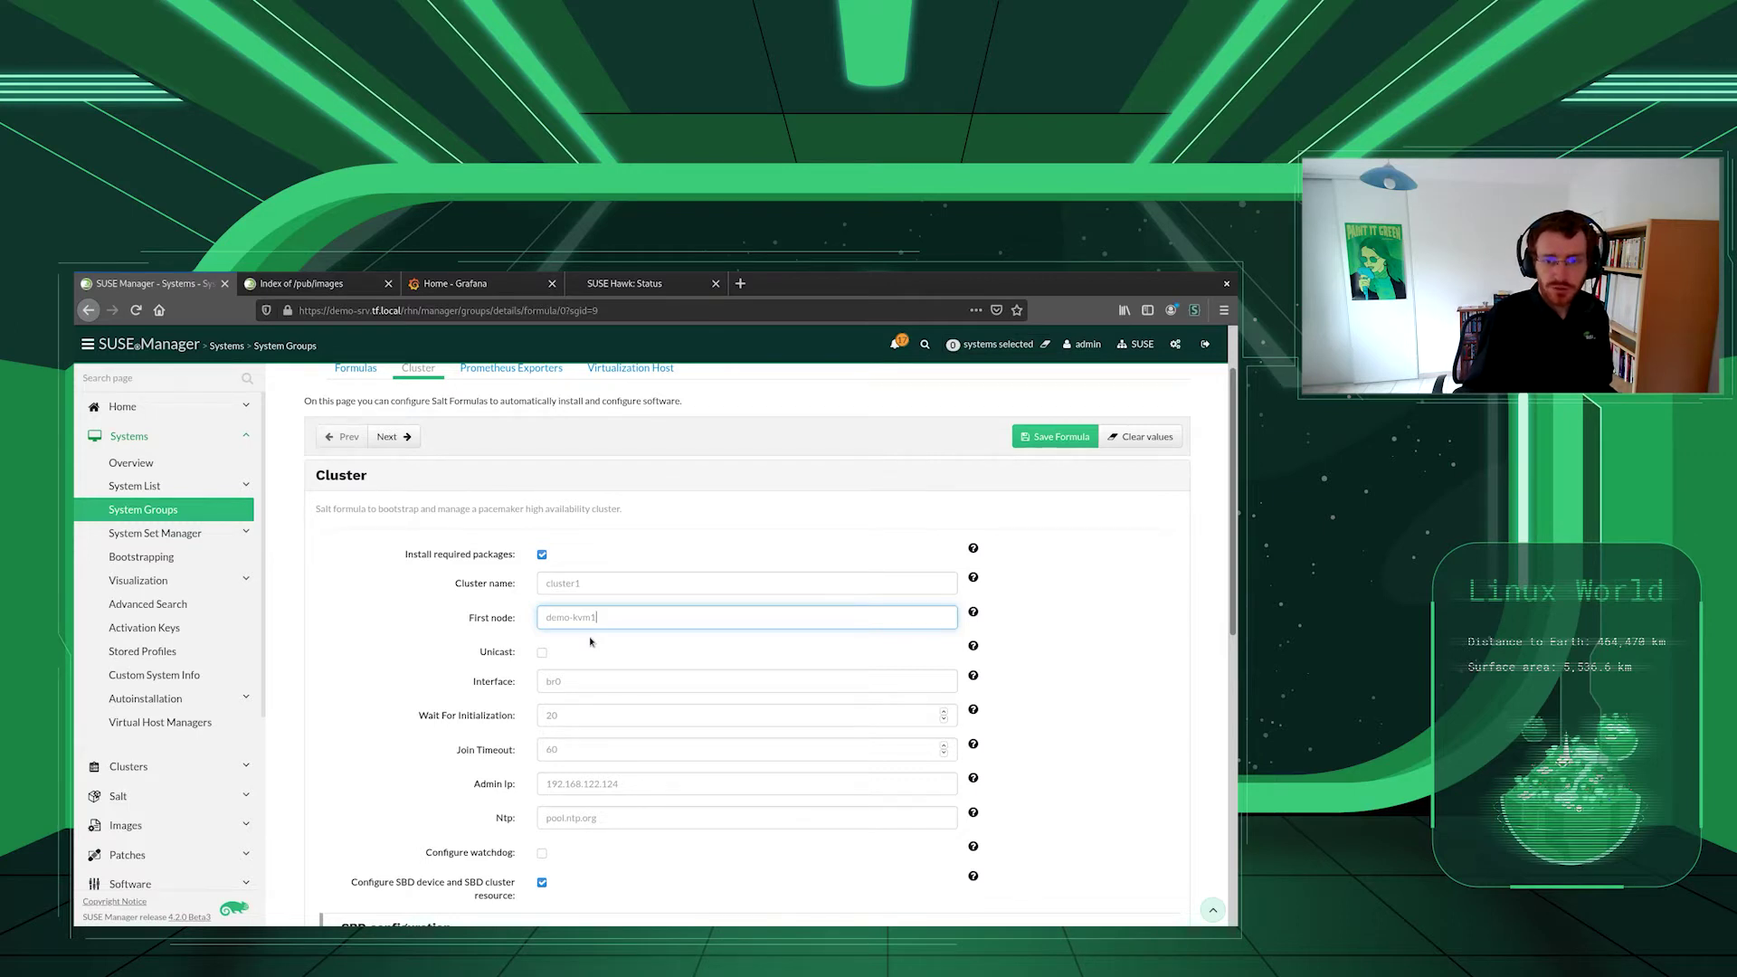
pyautogui.click(579, 683)
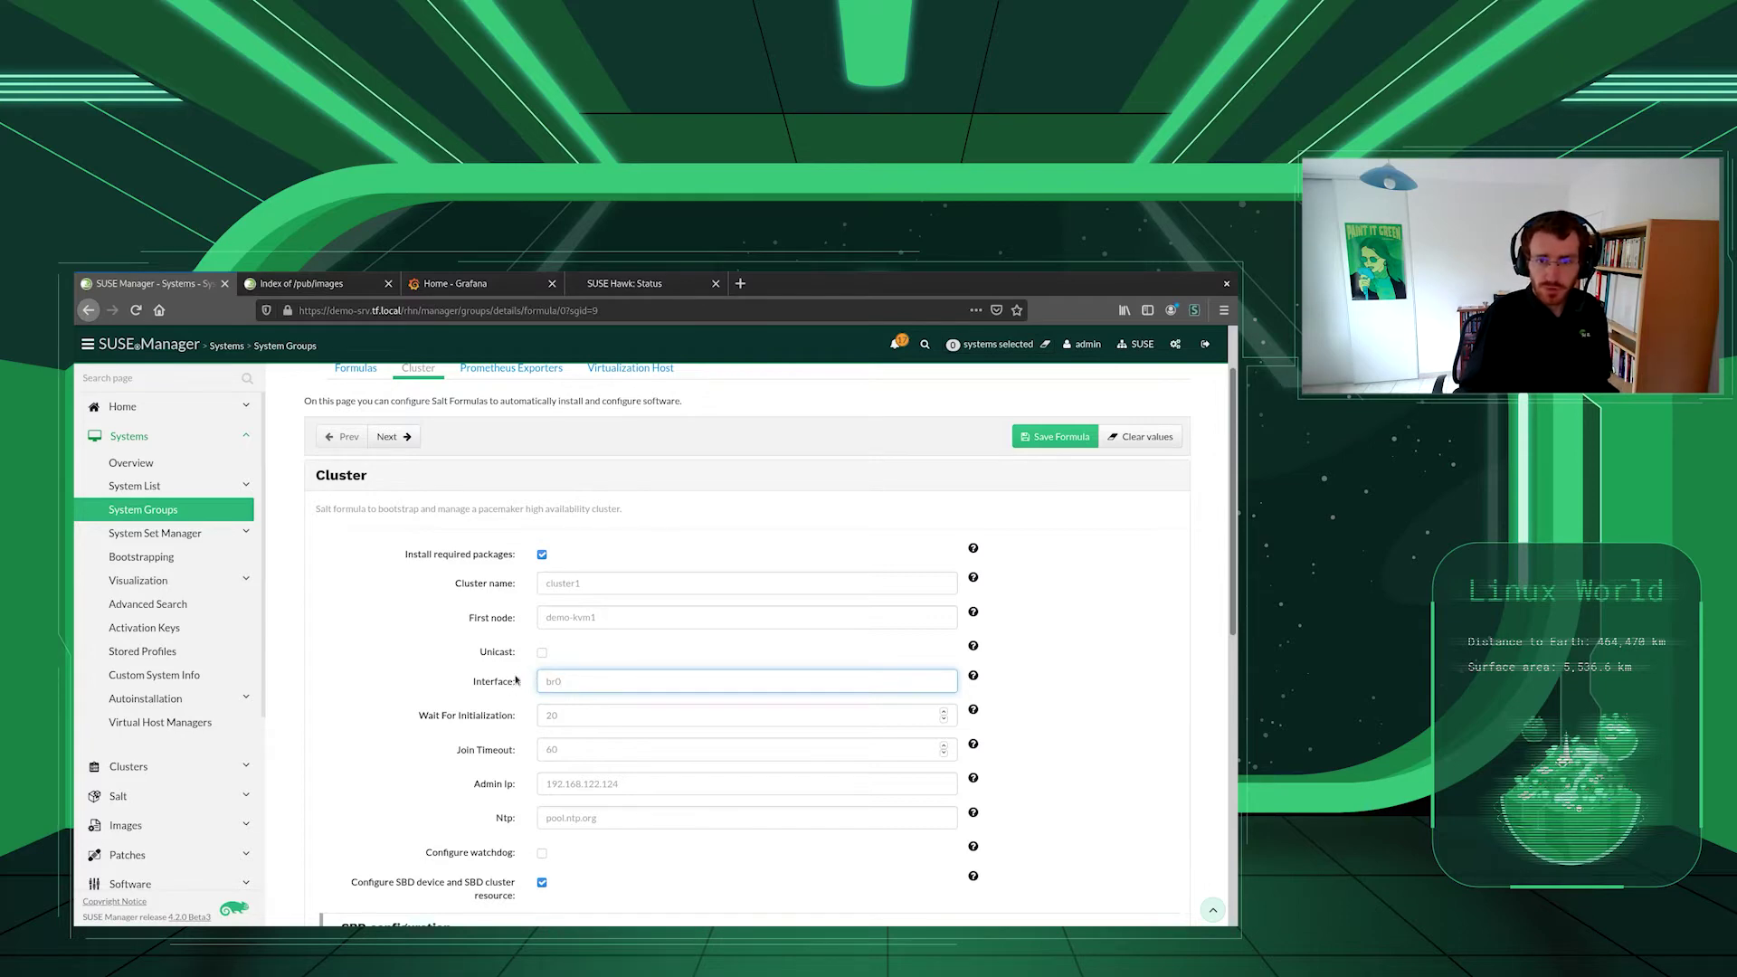
pyautogui.scroll(-2, 594, 725)
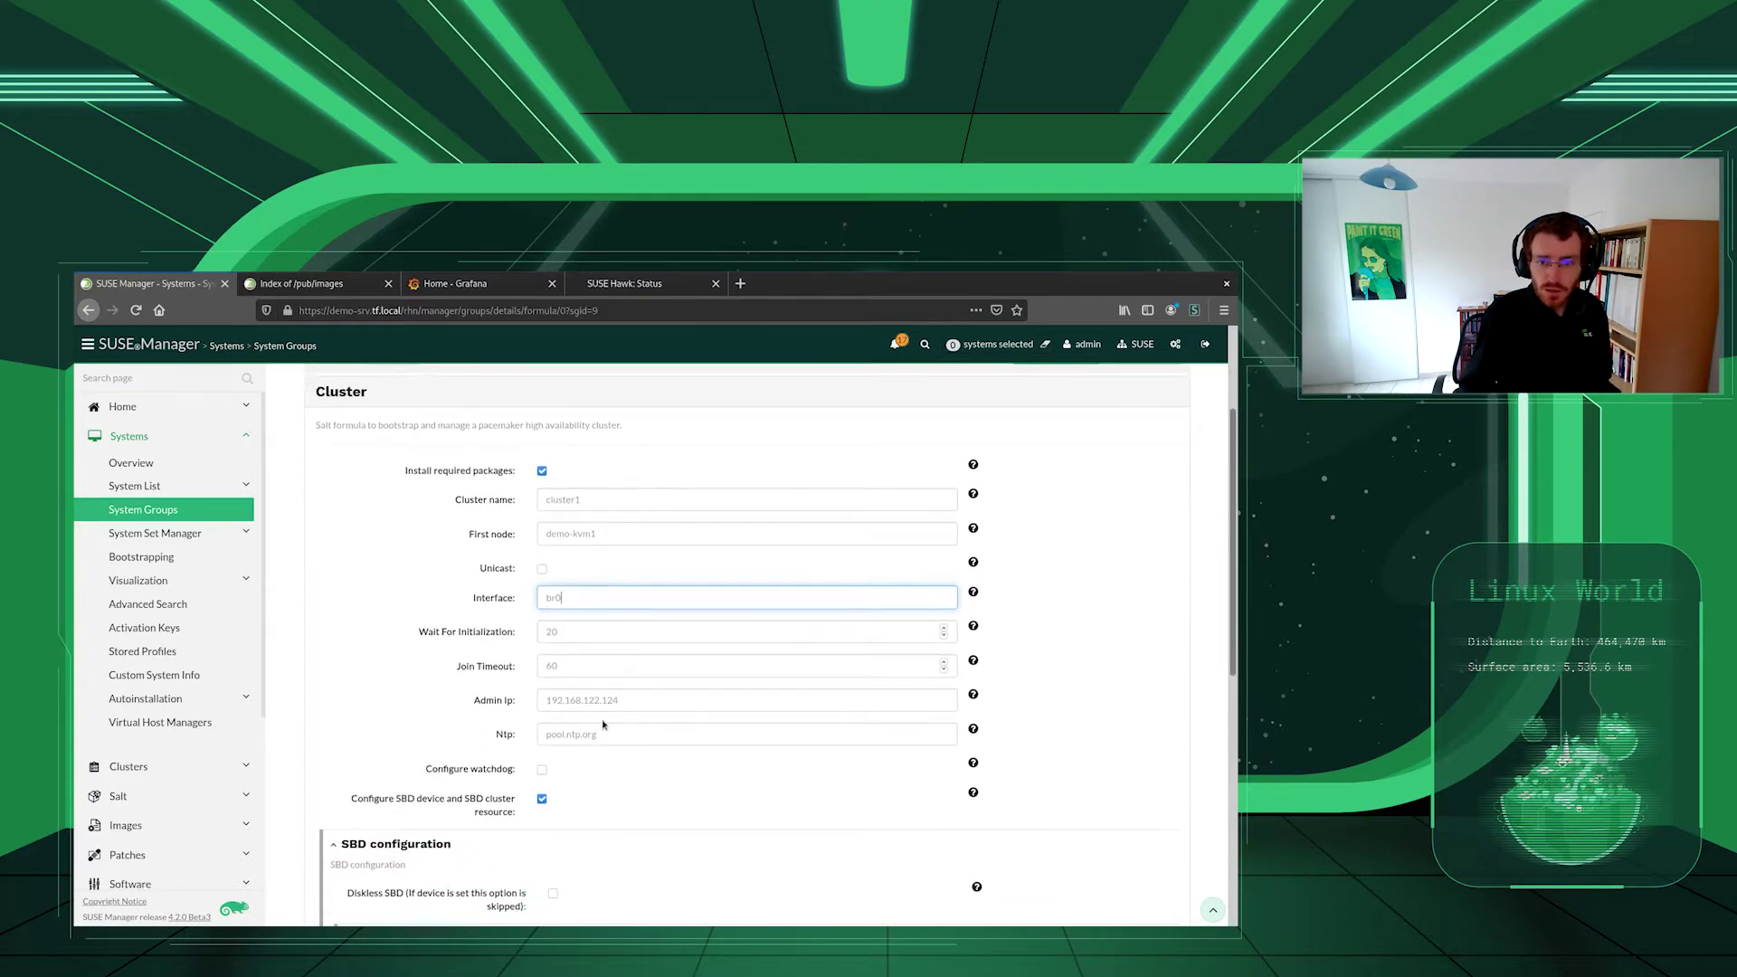
pyautogui.click(631, 703)
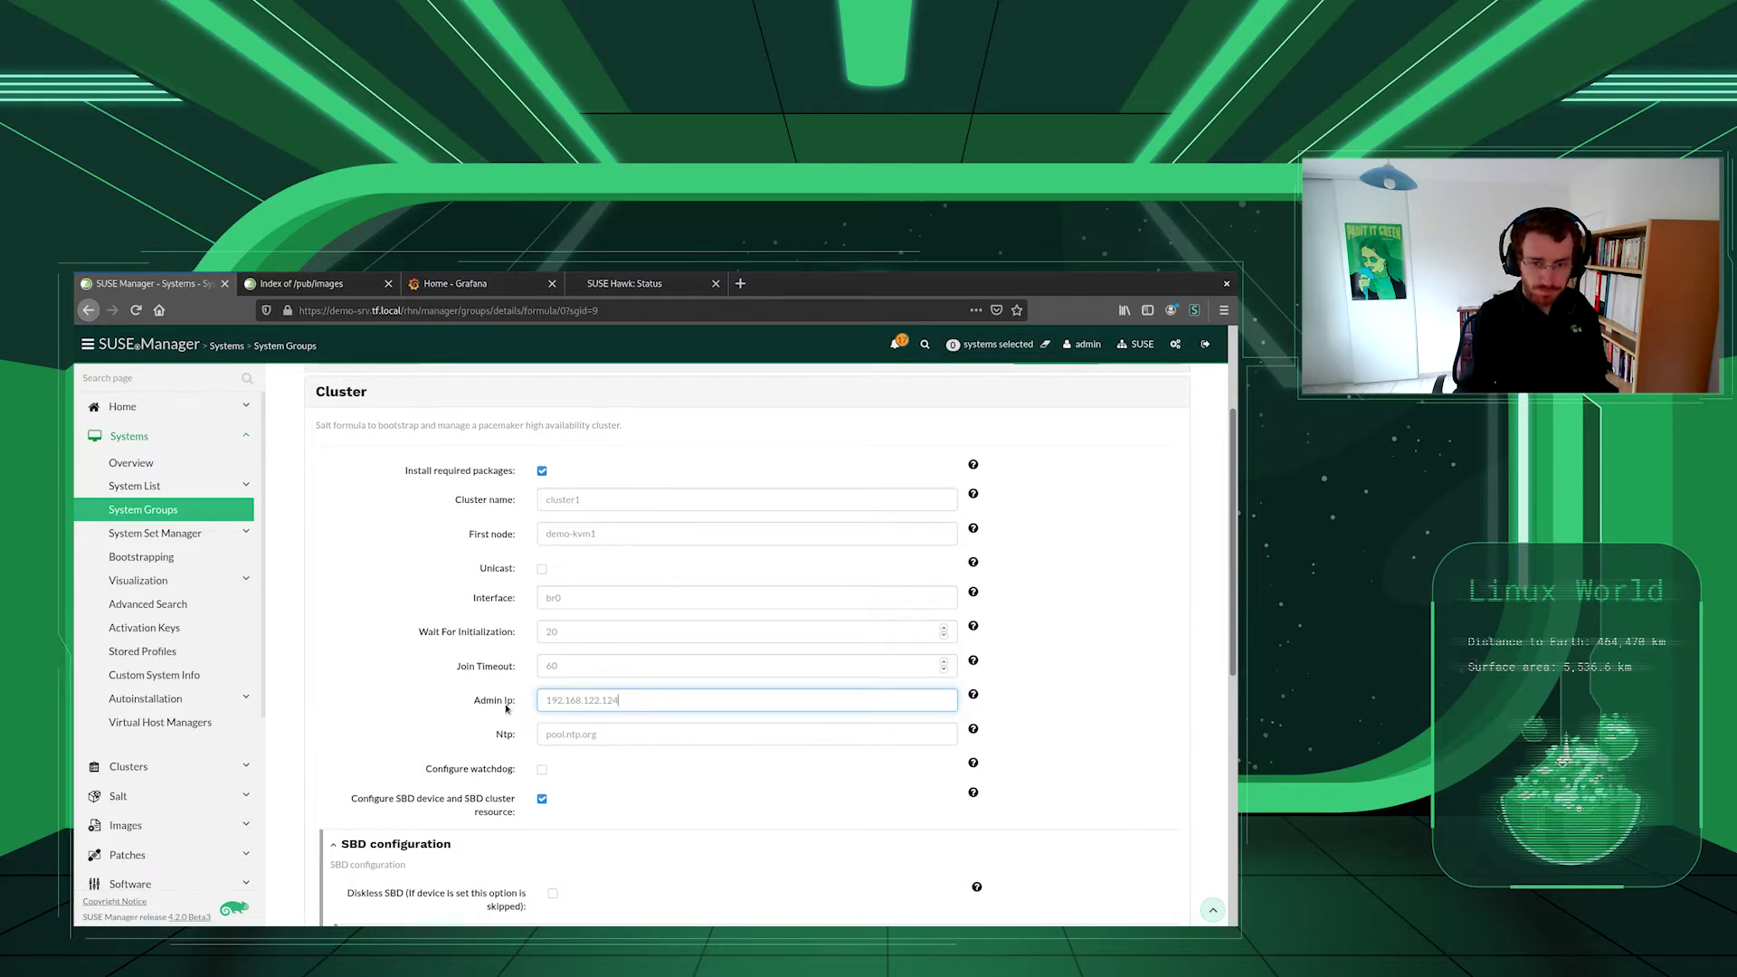
pyautogui.scroll(-3, 507, 708)
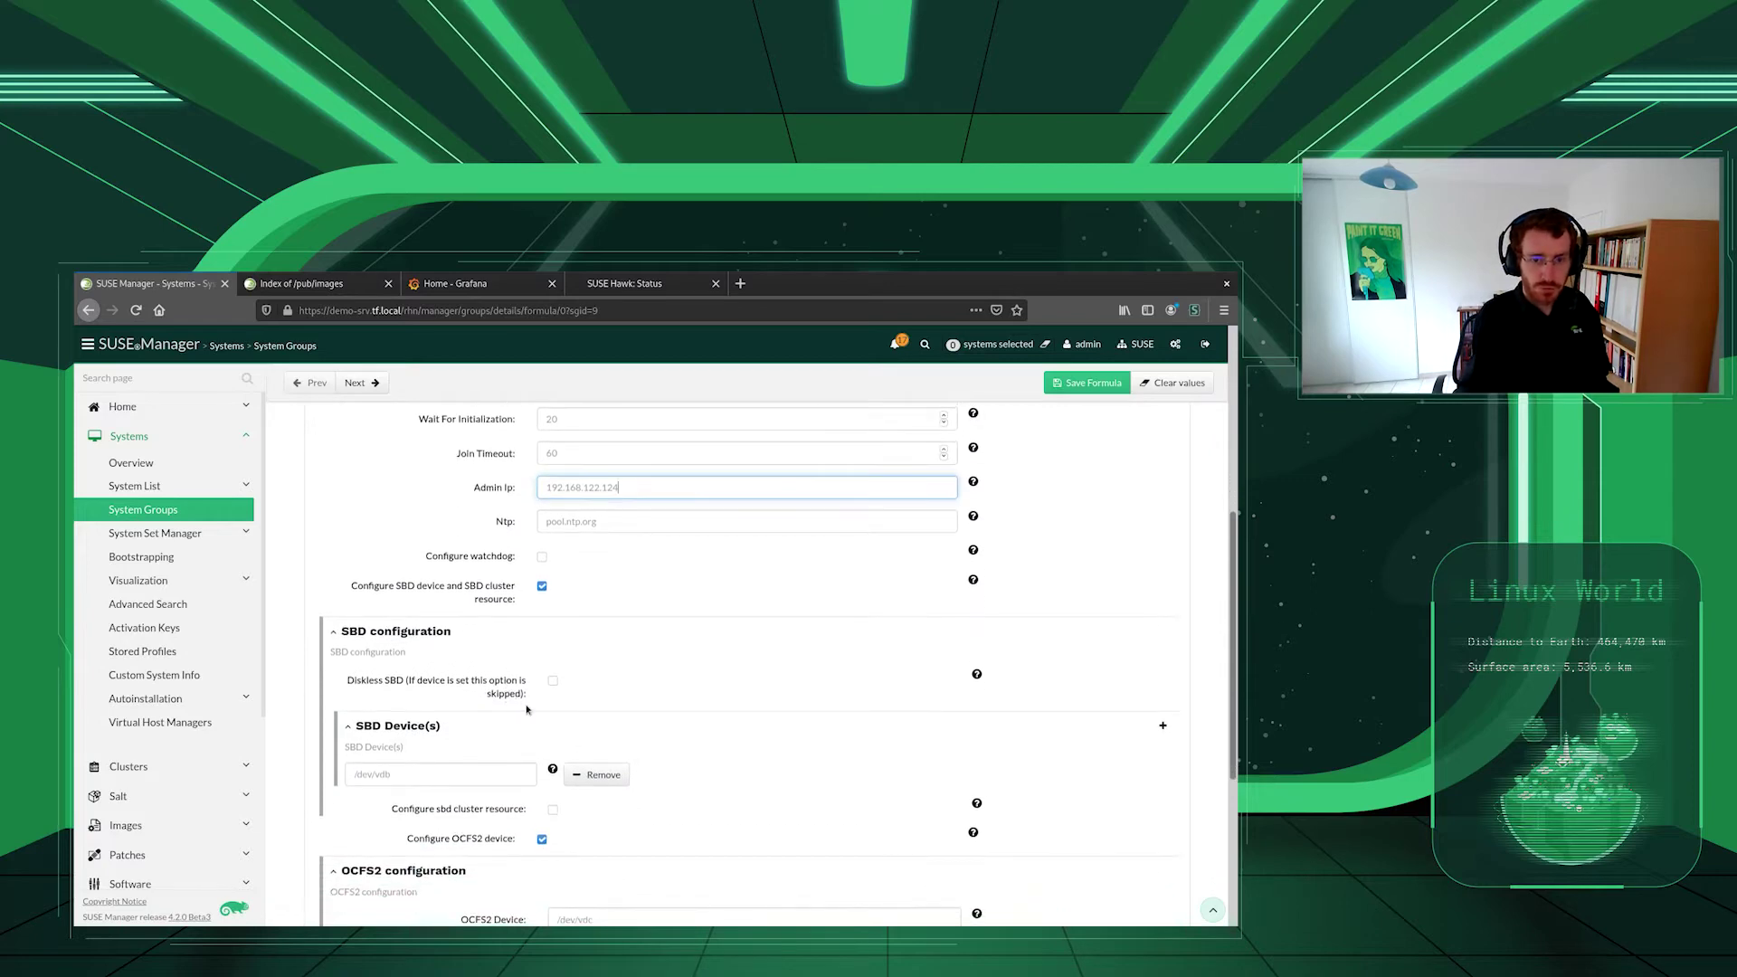
pyautogui.scroll(-2, 501, 598)
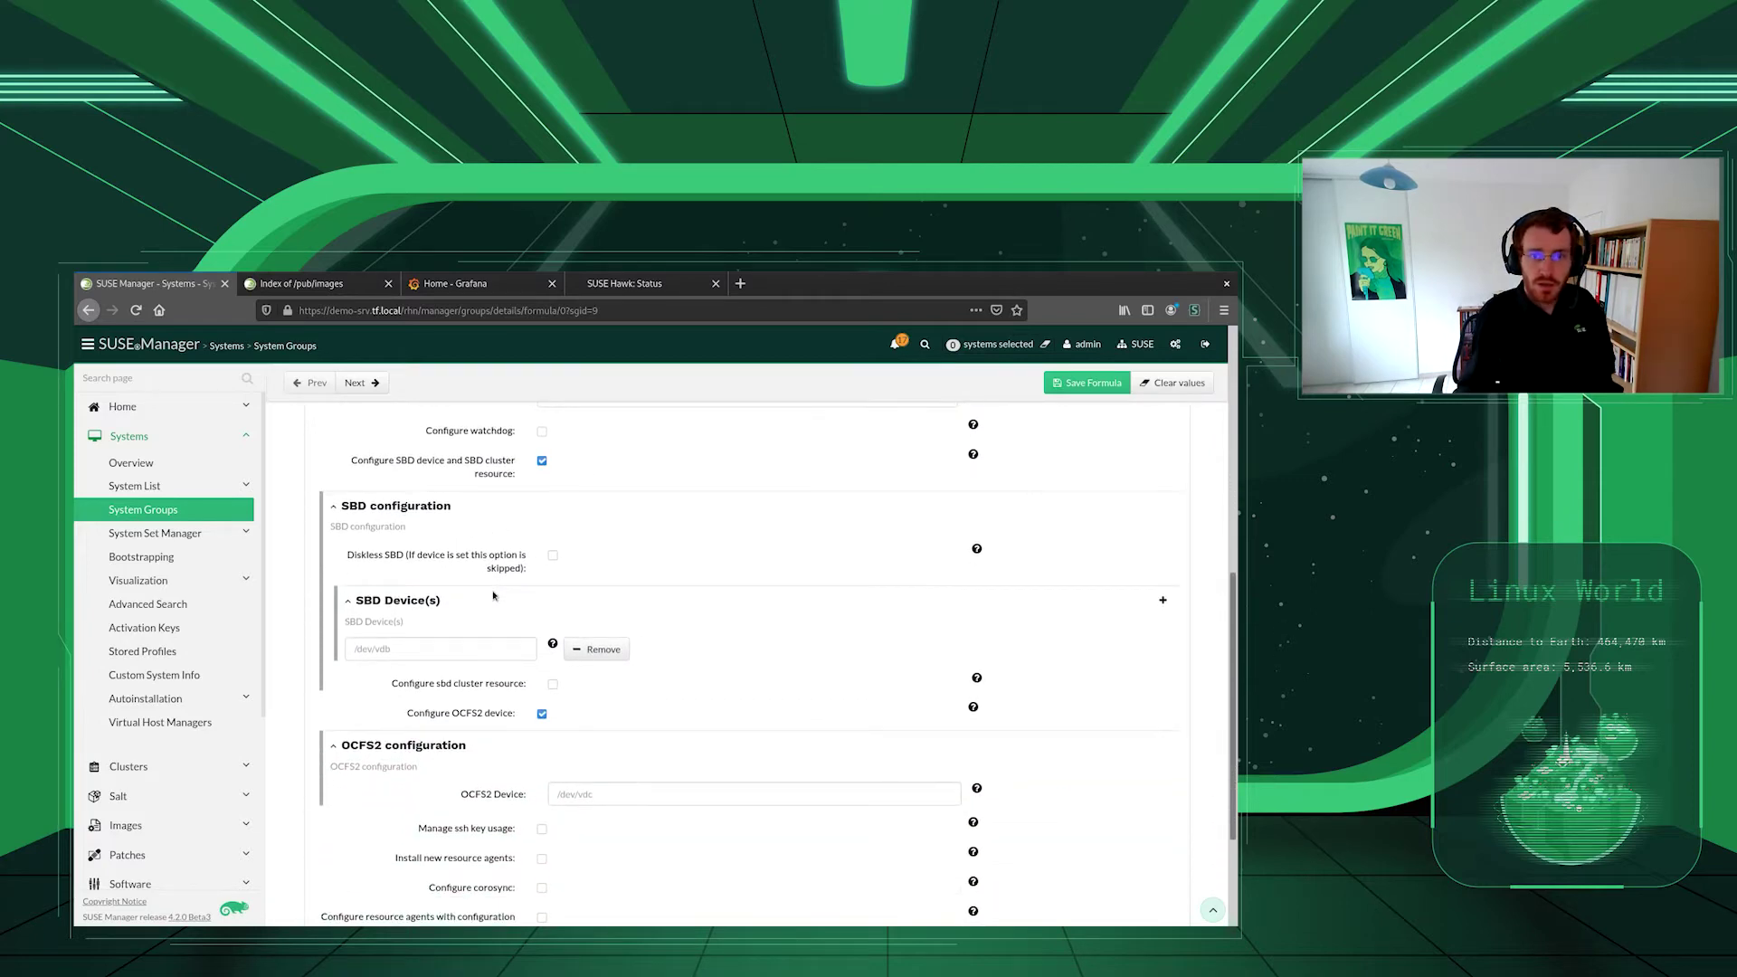
pyautogui.scroll(-1, 496, 608)
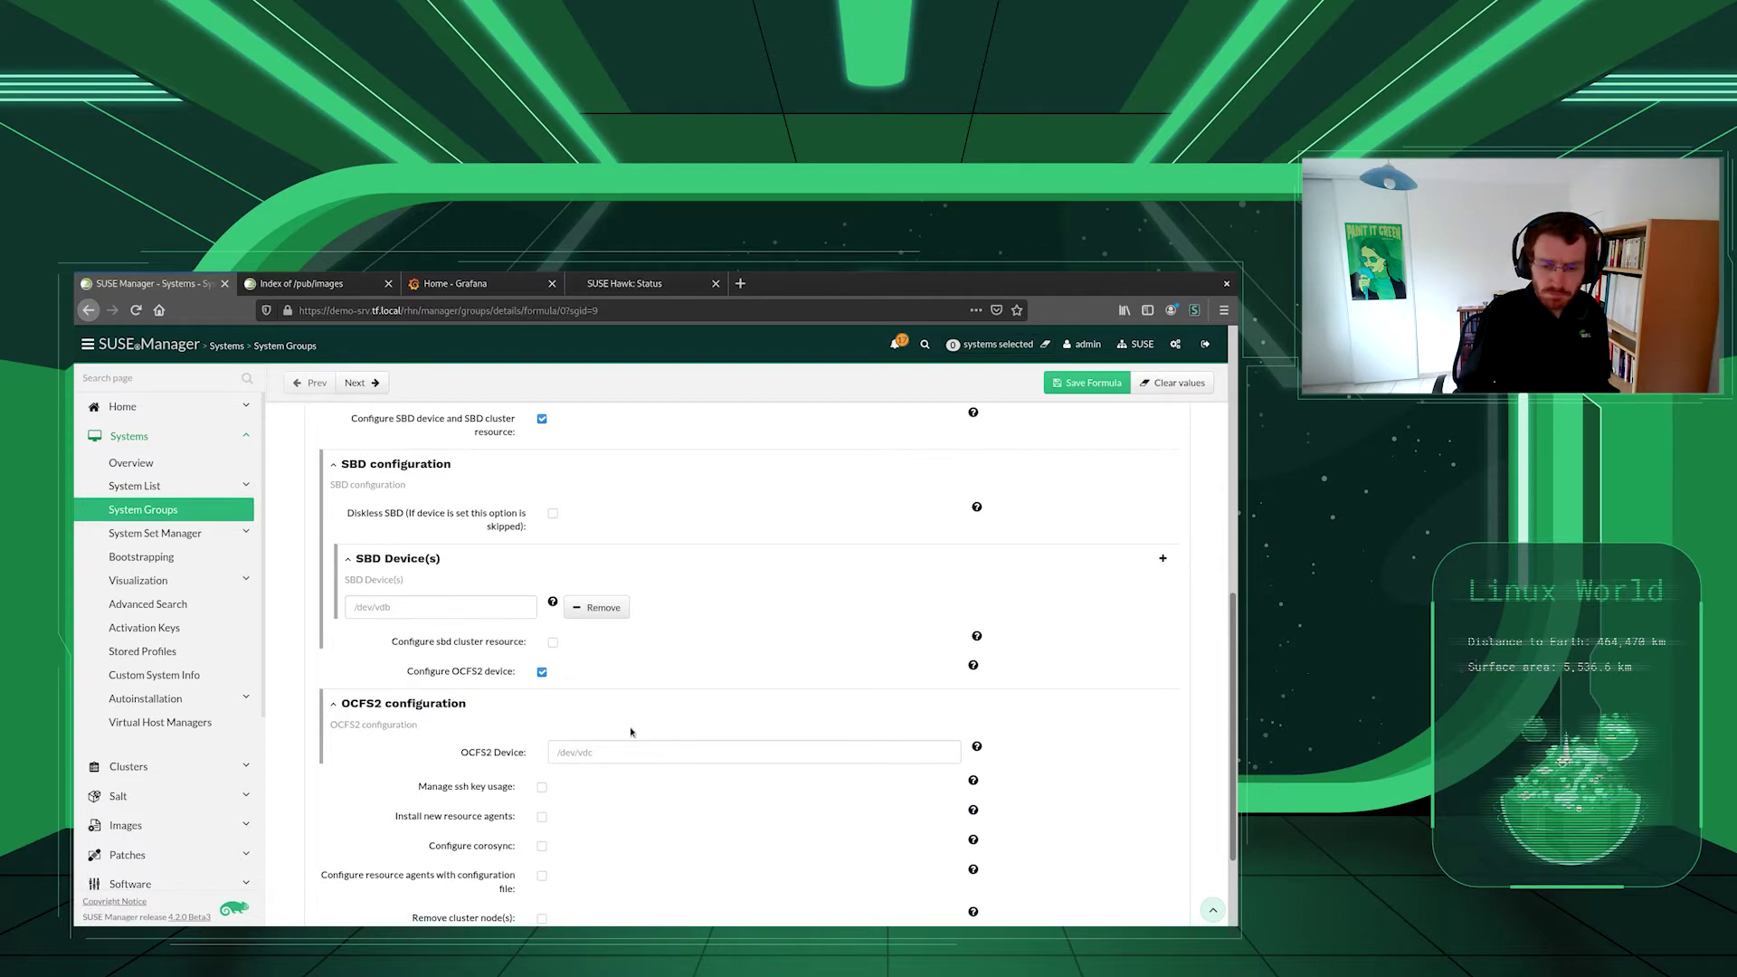
pyautogui.scroll(-3, 425, 756)
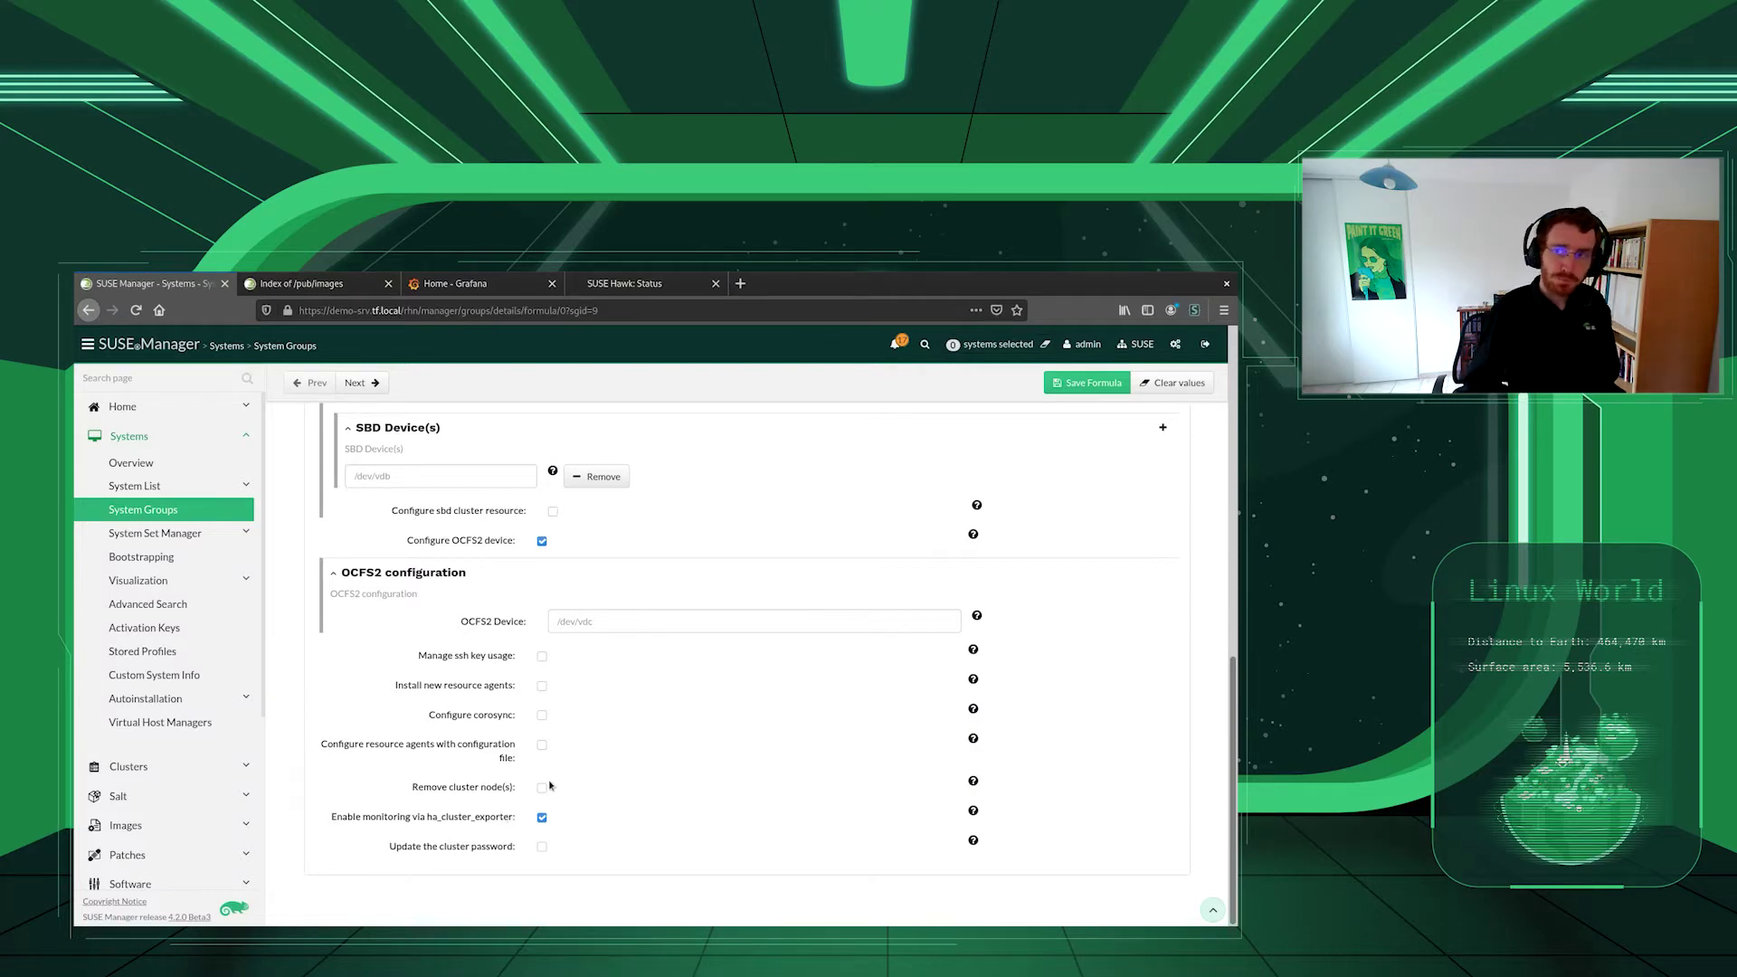
pyautogui.scroll(12, 506, 633)
# - View the group's highstate page, check cluster status in SUSE Hawk, then show Grafana Home
pyautogui.click(659, 426)
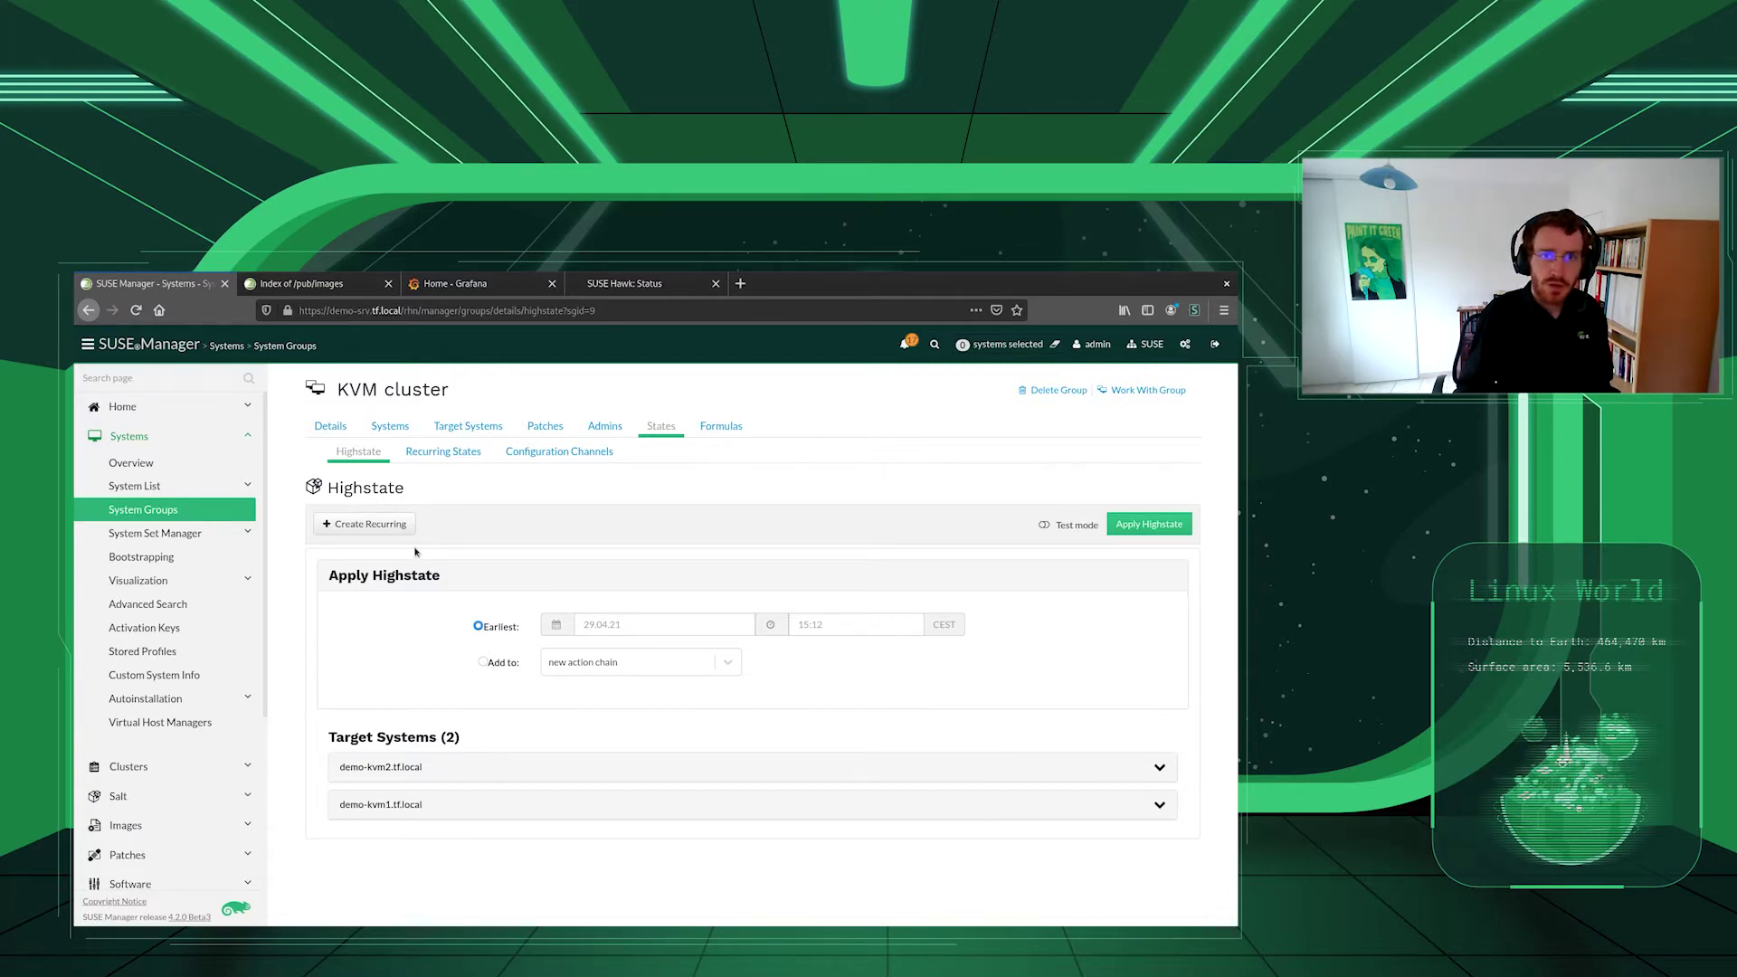
pyautogui.click(609, 294)
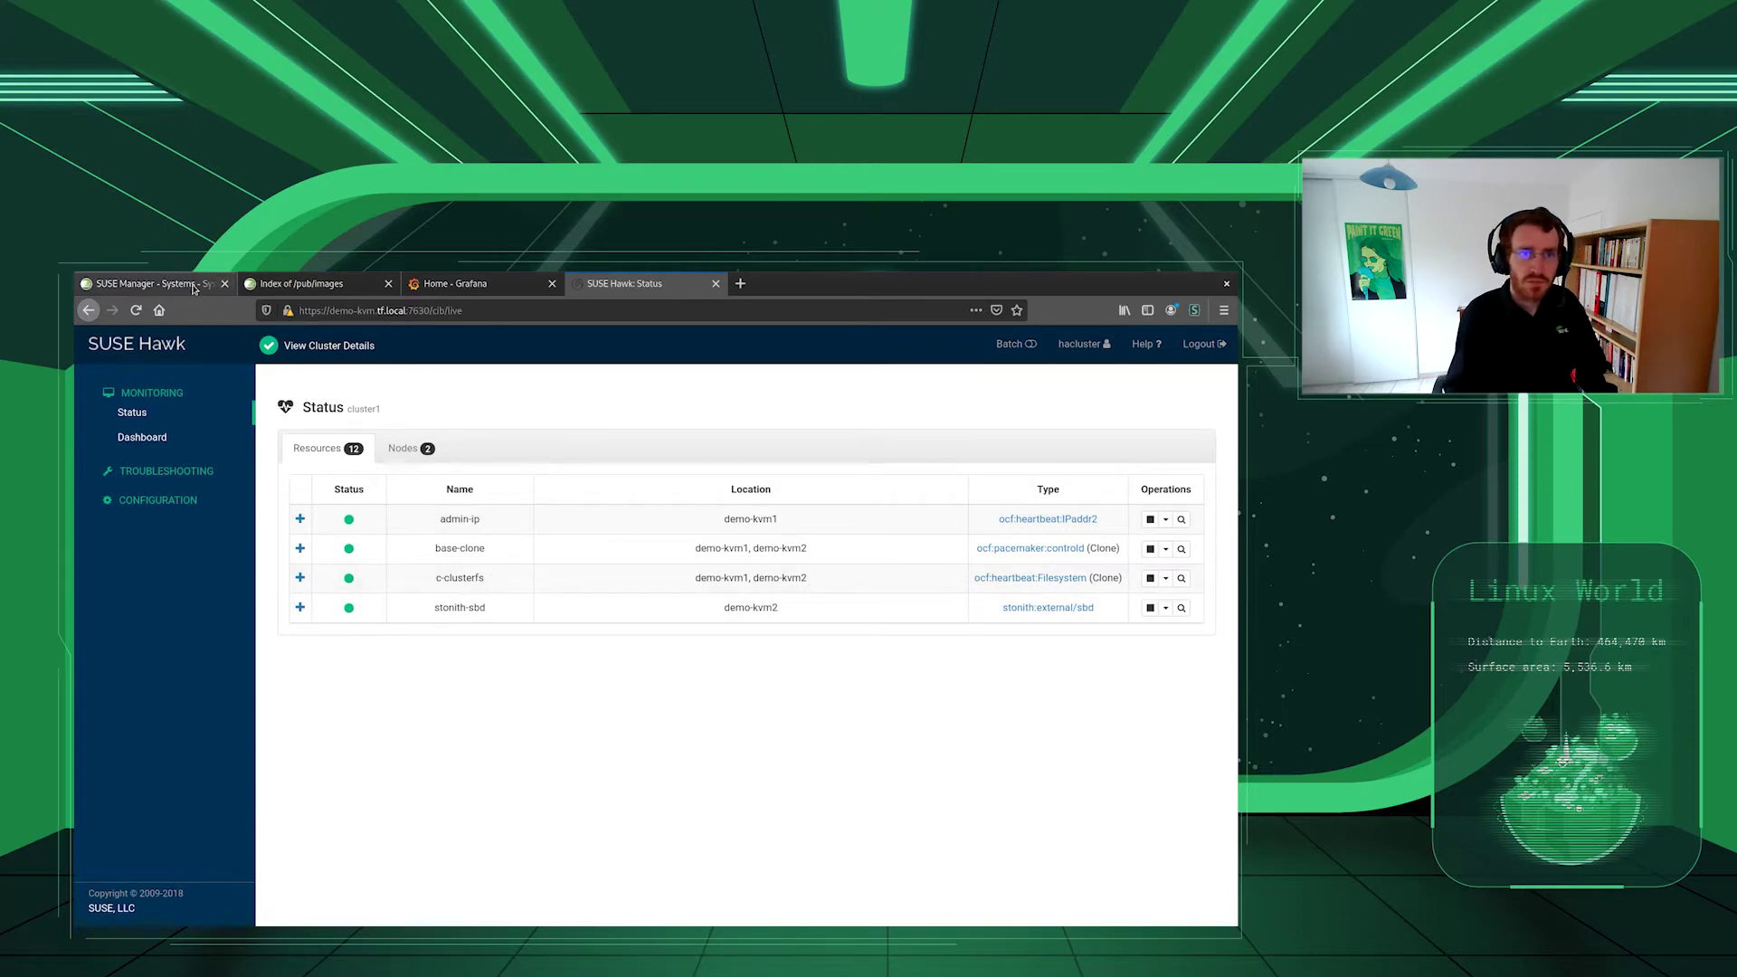
pyautogui.click(457, 283)
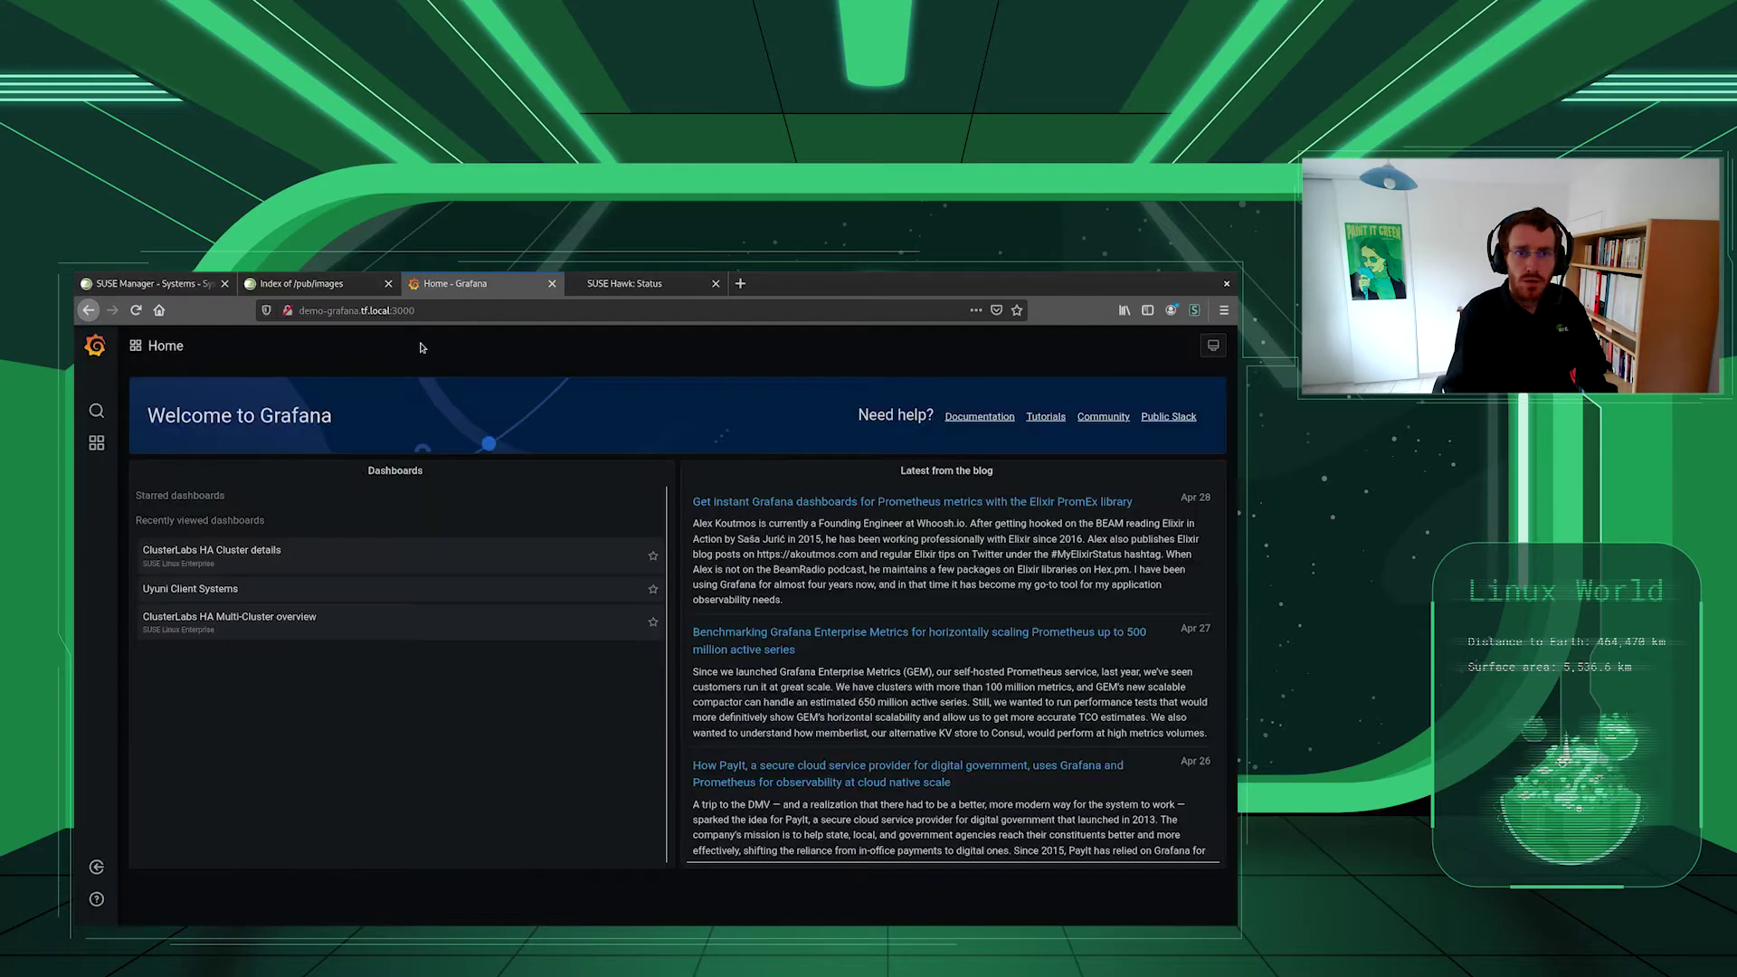
# - Look at the empty Uyuni Client Systems dashboard and return to Grafana Home
pyautogui.click(187, 590)
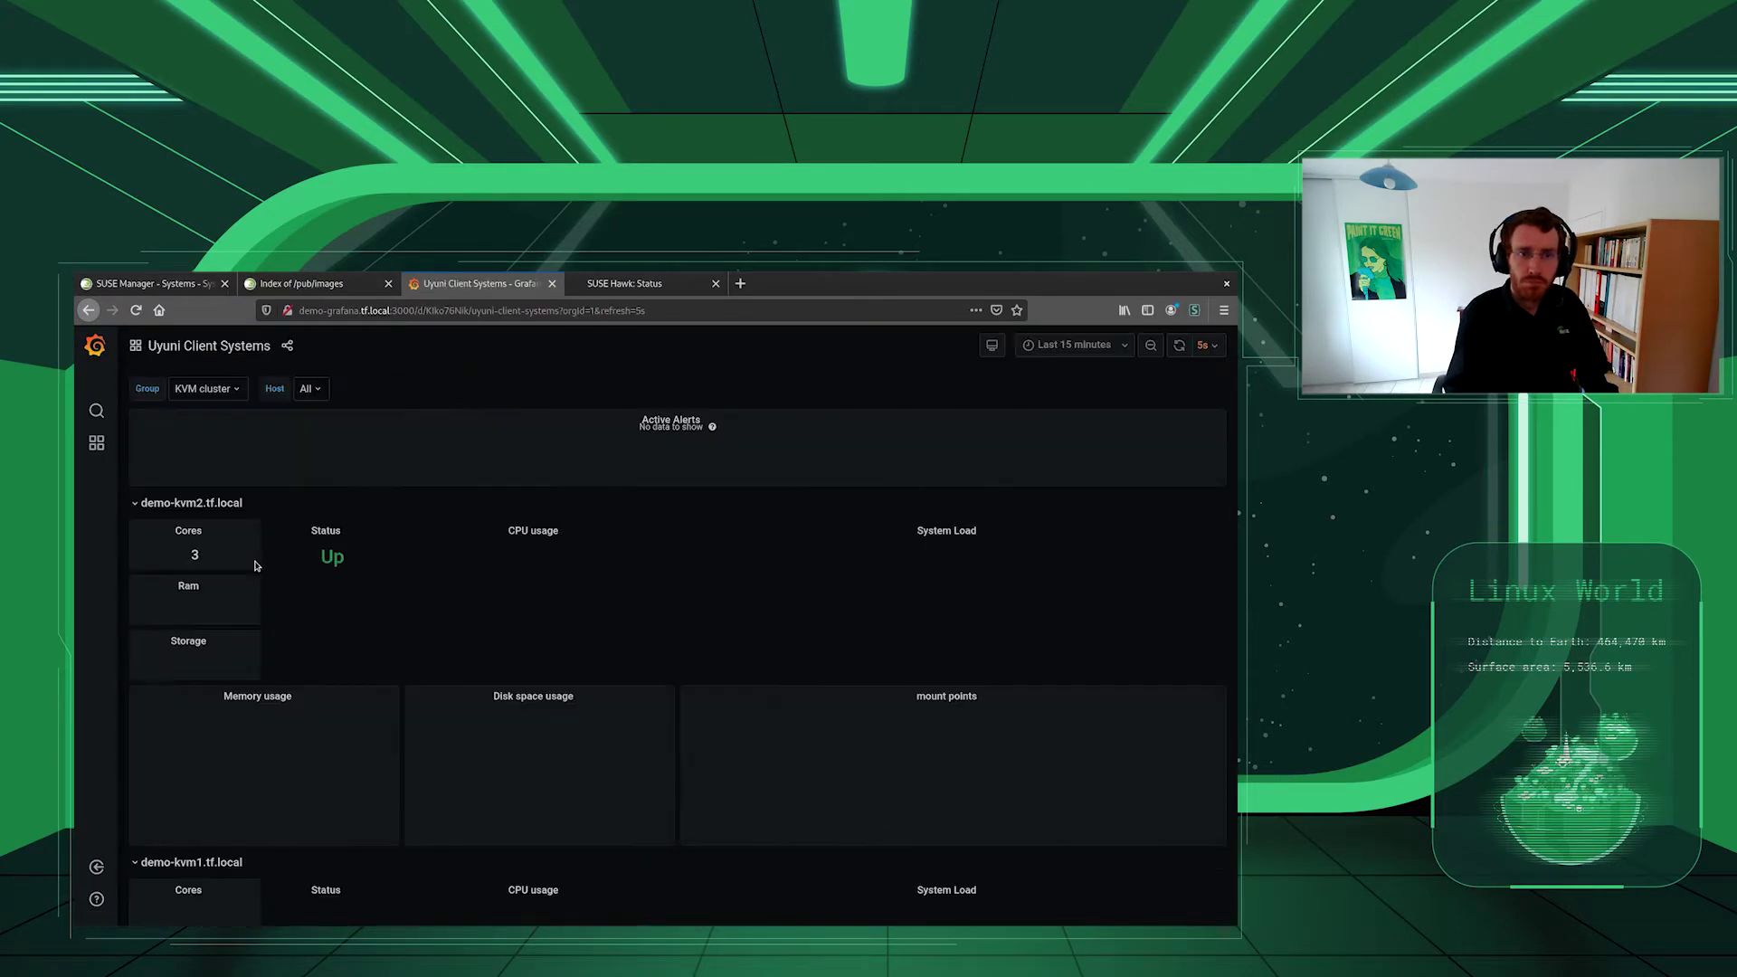
pyautogui.moveTo(96, 443)
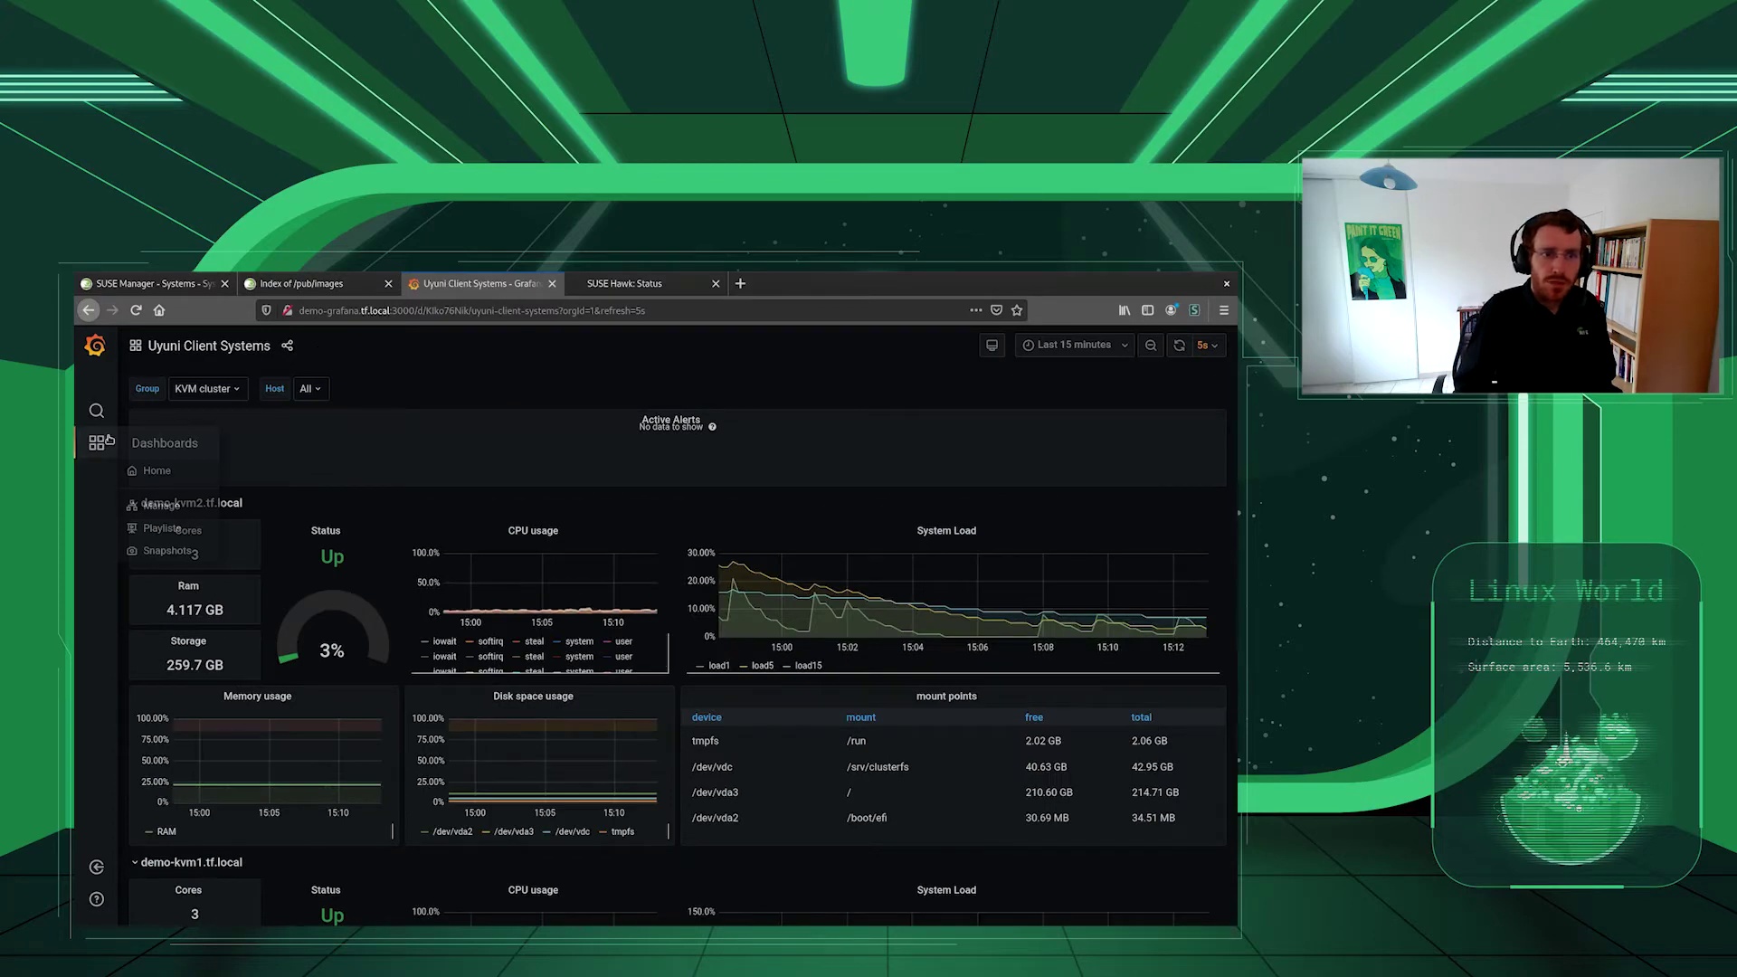
pyautogui.click(157, 471)
pyautogui.click(208, 551)
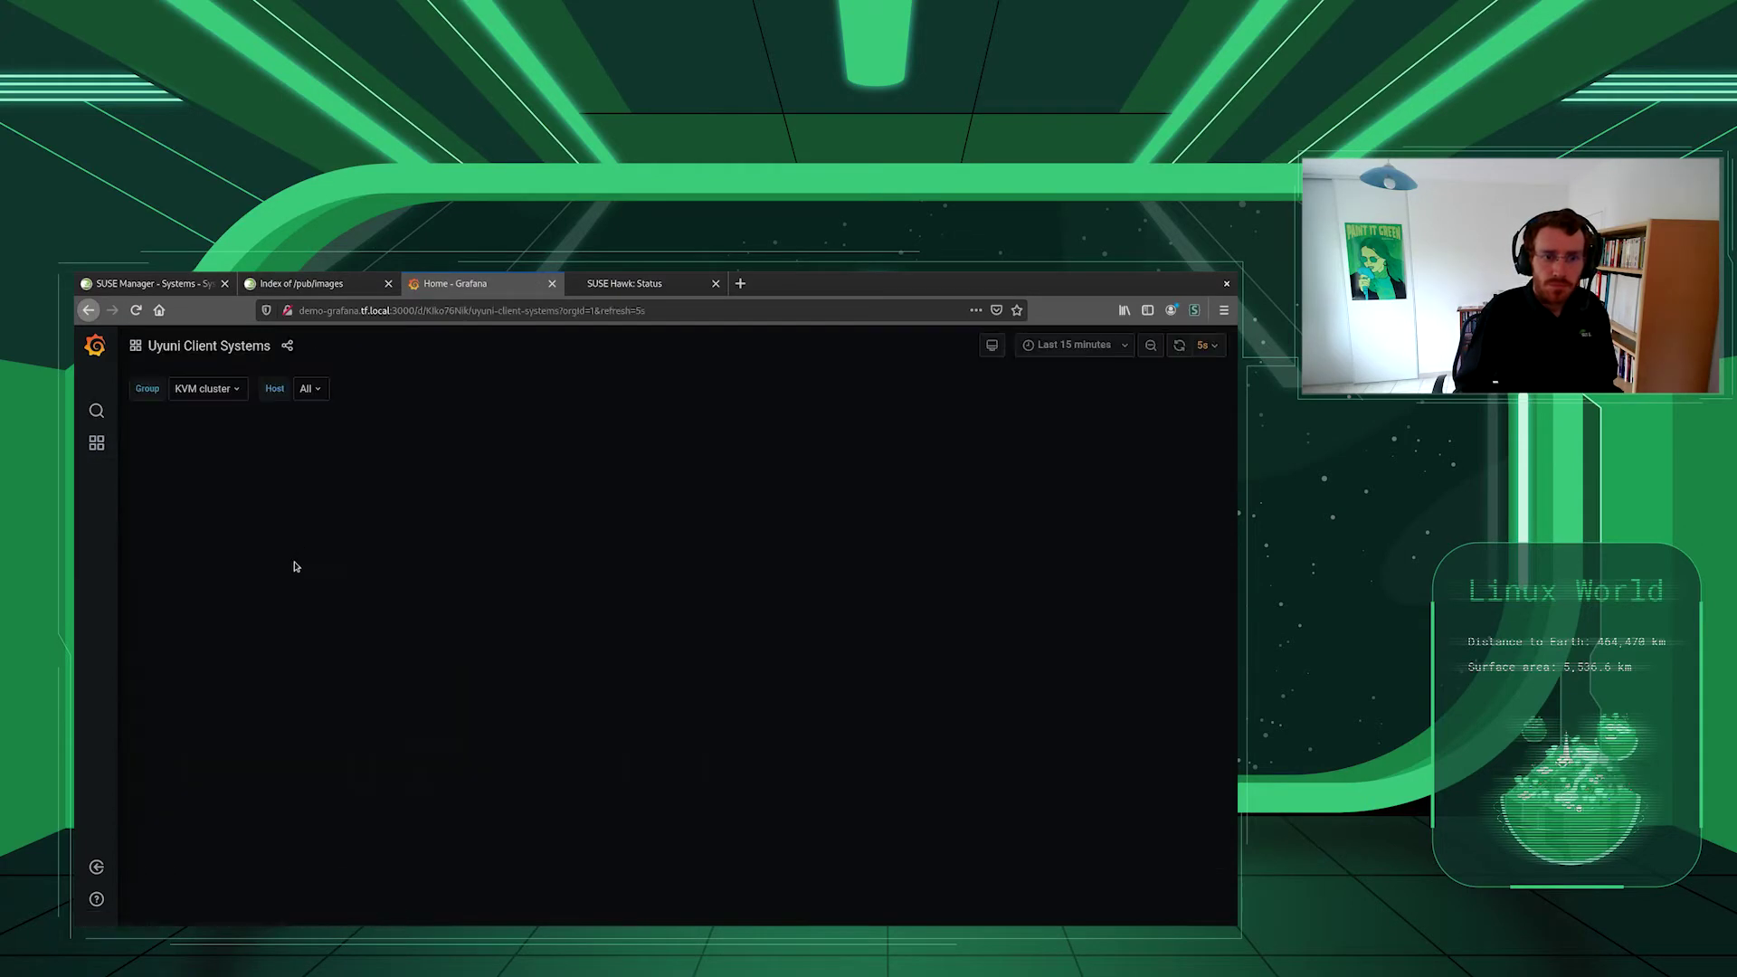
pyautogui.moveTo(90, 439)
pyautogui.click(157, 470)
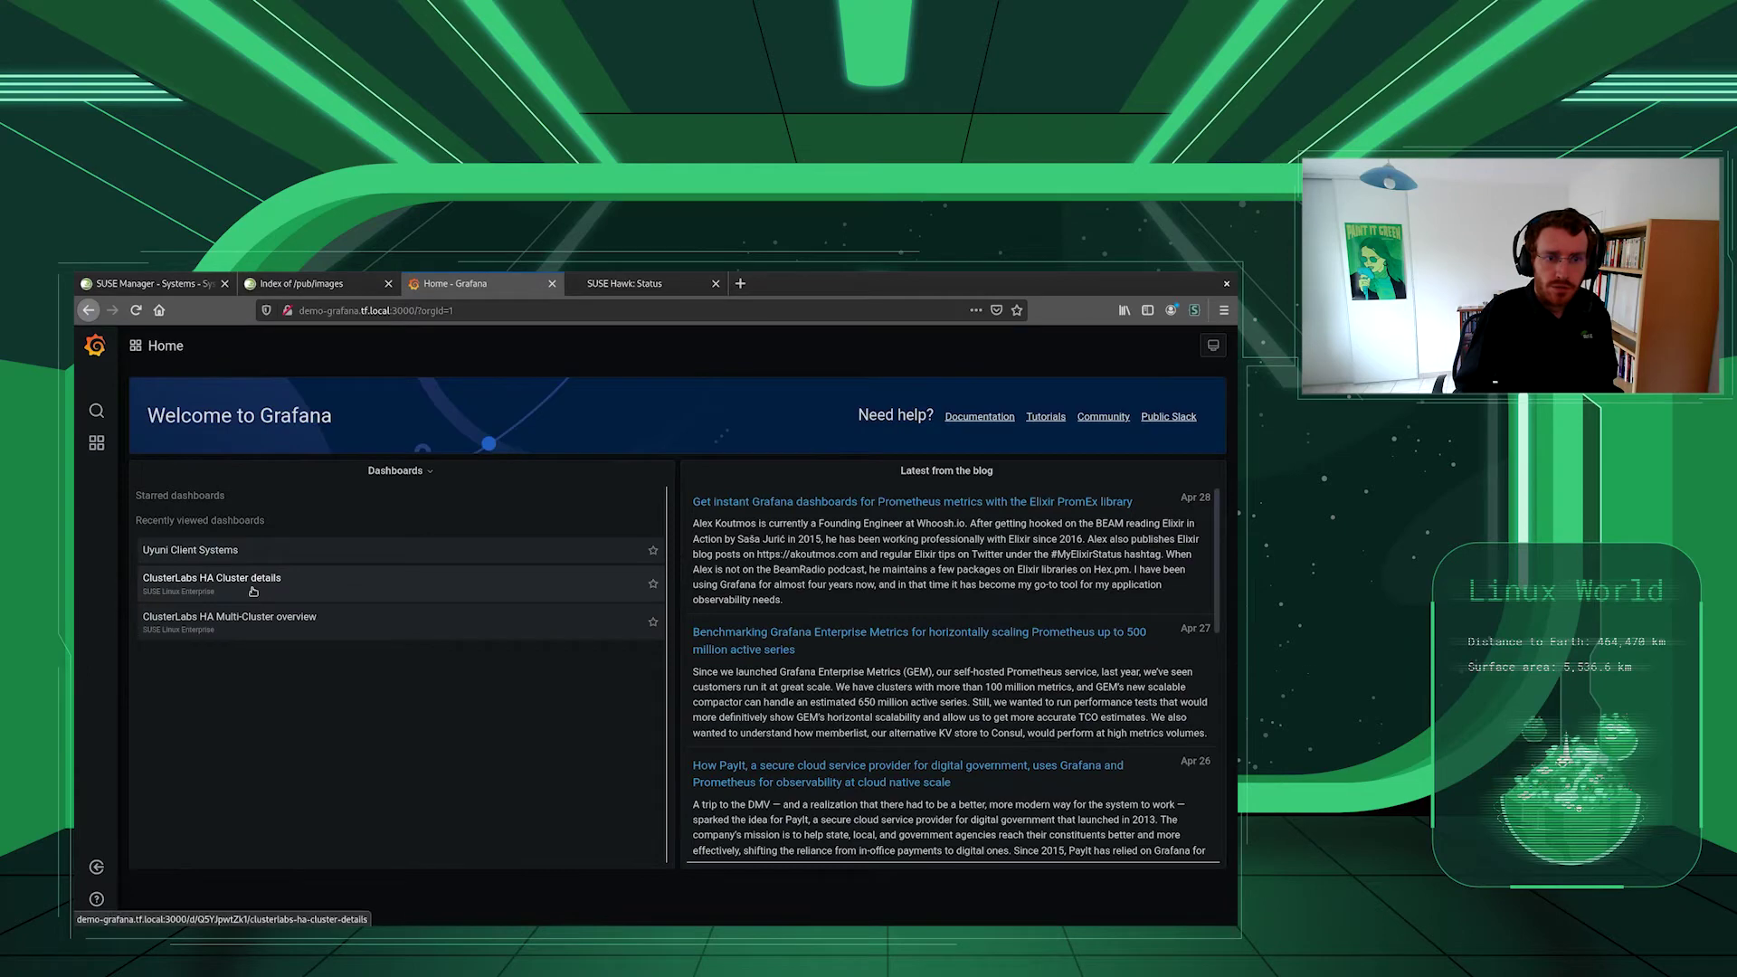
# - View the ClusterLabs HA Cluster details dashboard for cluster1, then return to SUSE Manager
pyautogui.click(253, 592)
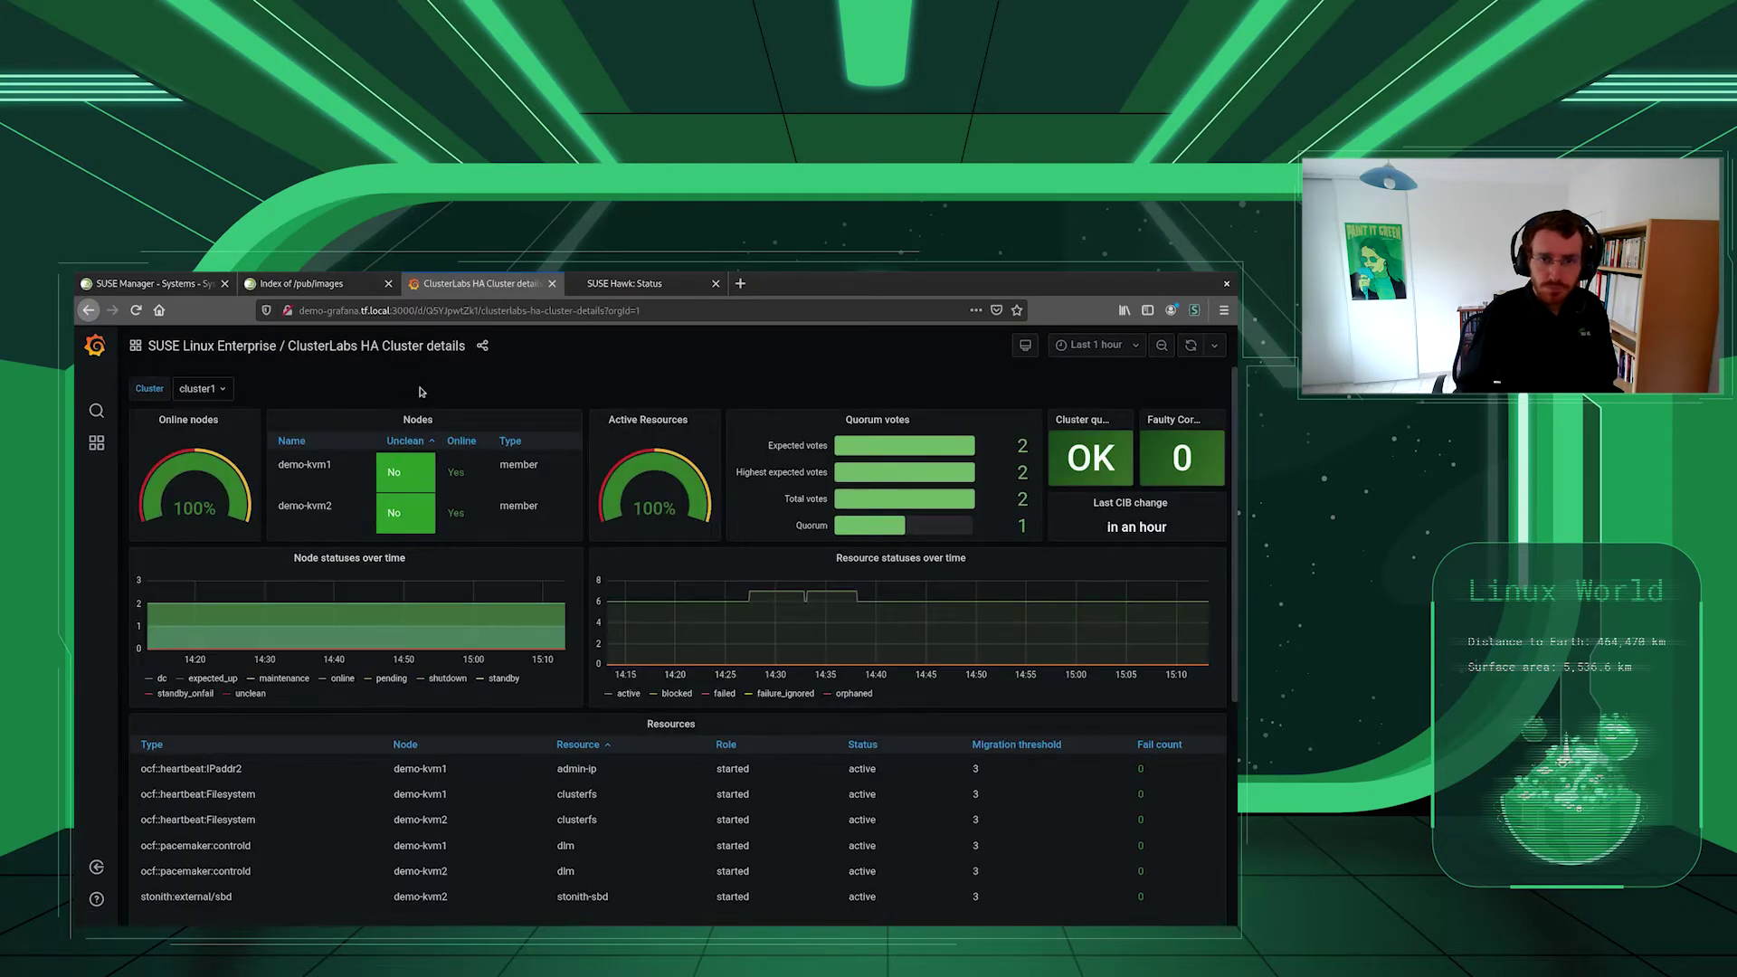
pyautogui.click(222, 389)
pyautogui.click(256, 393)
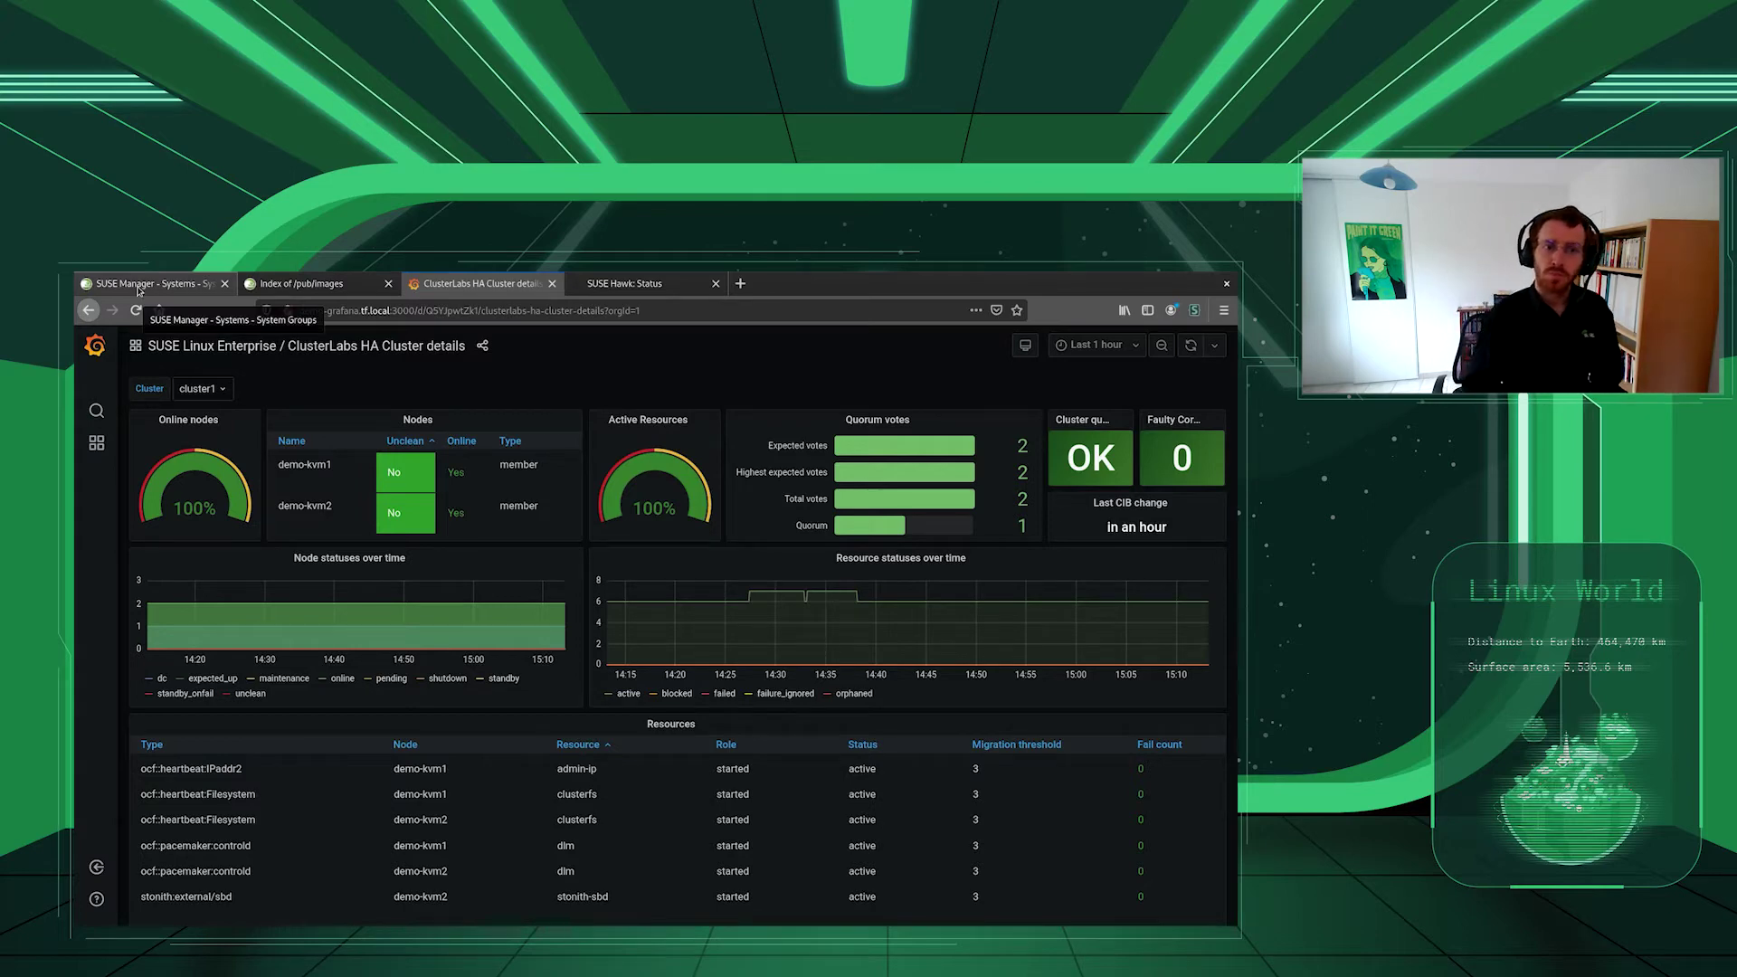
pyautogui.click(139, 286)
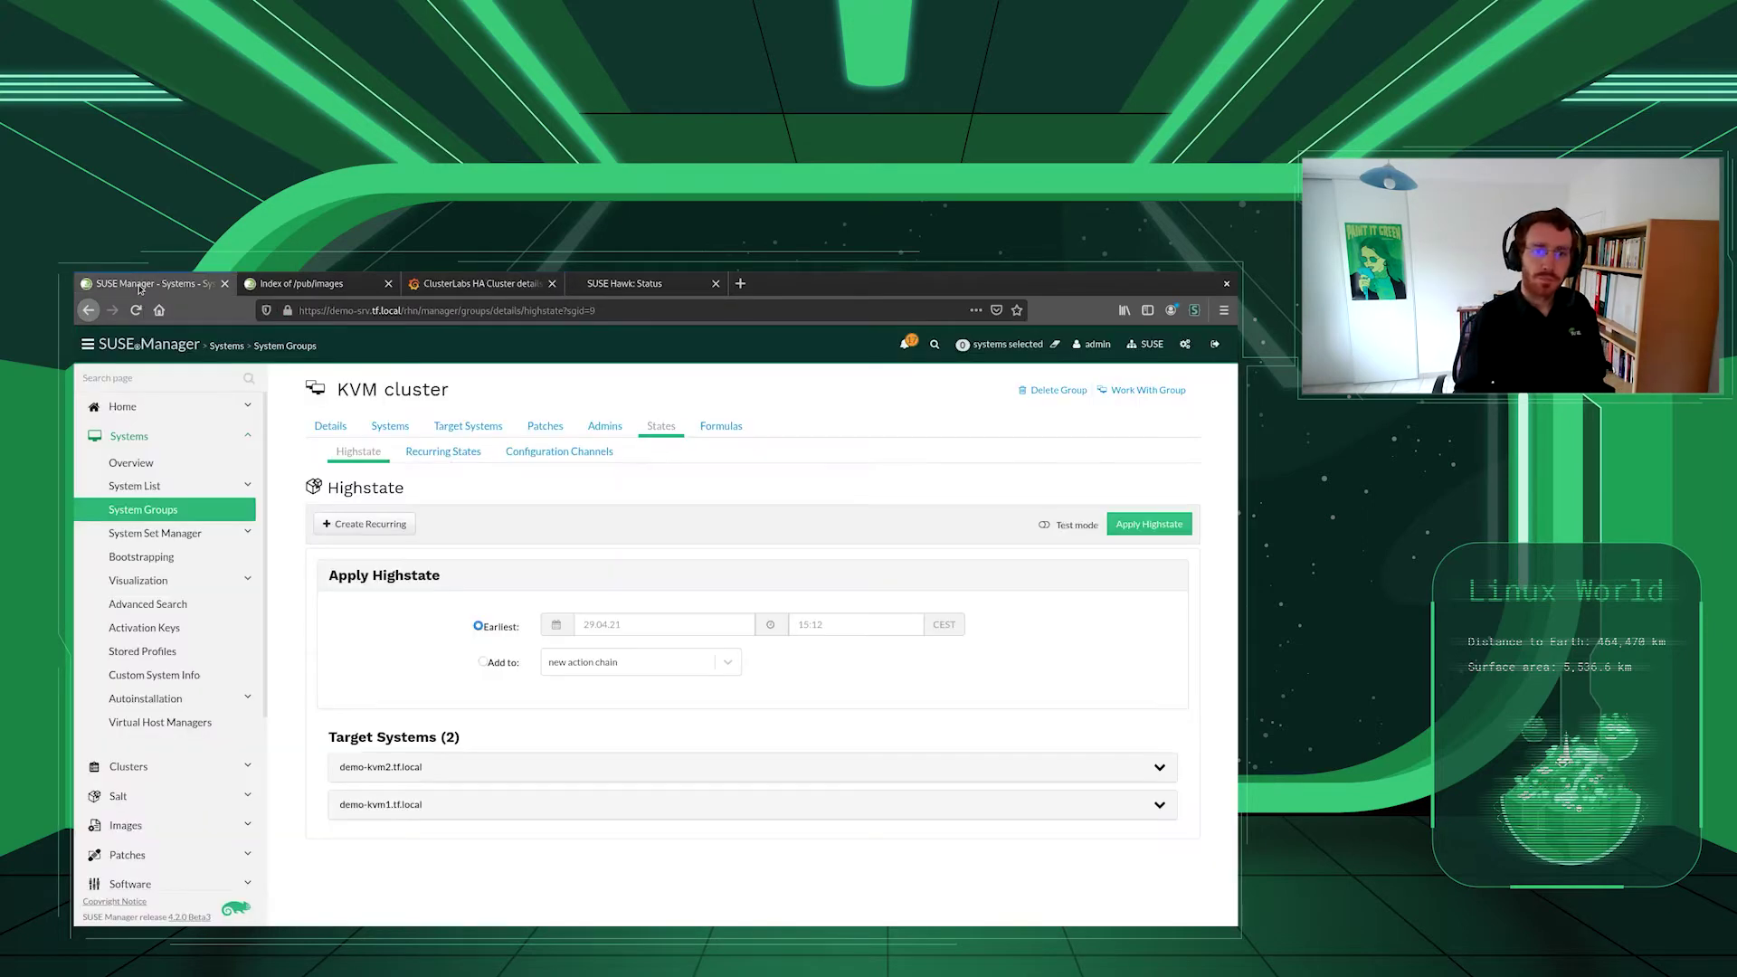
# - Review demo-grafana.tf.local's state summary and open its prometheus-cluster-config channel
pyautogui.click(131, 462)
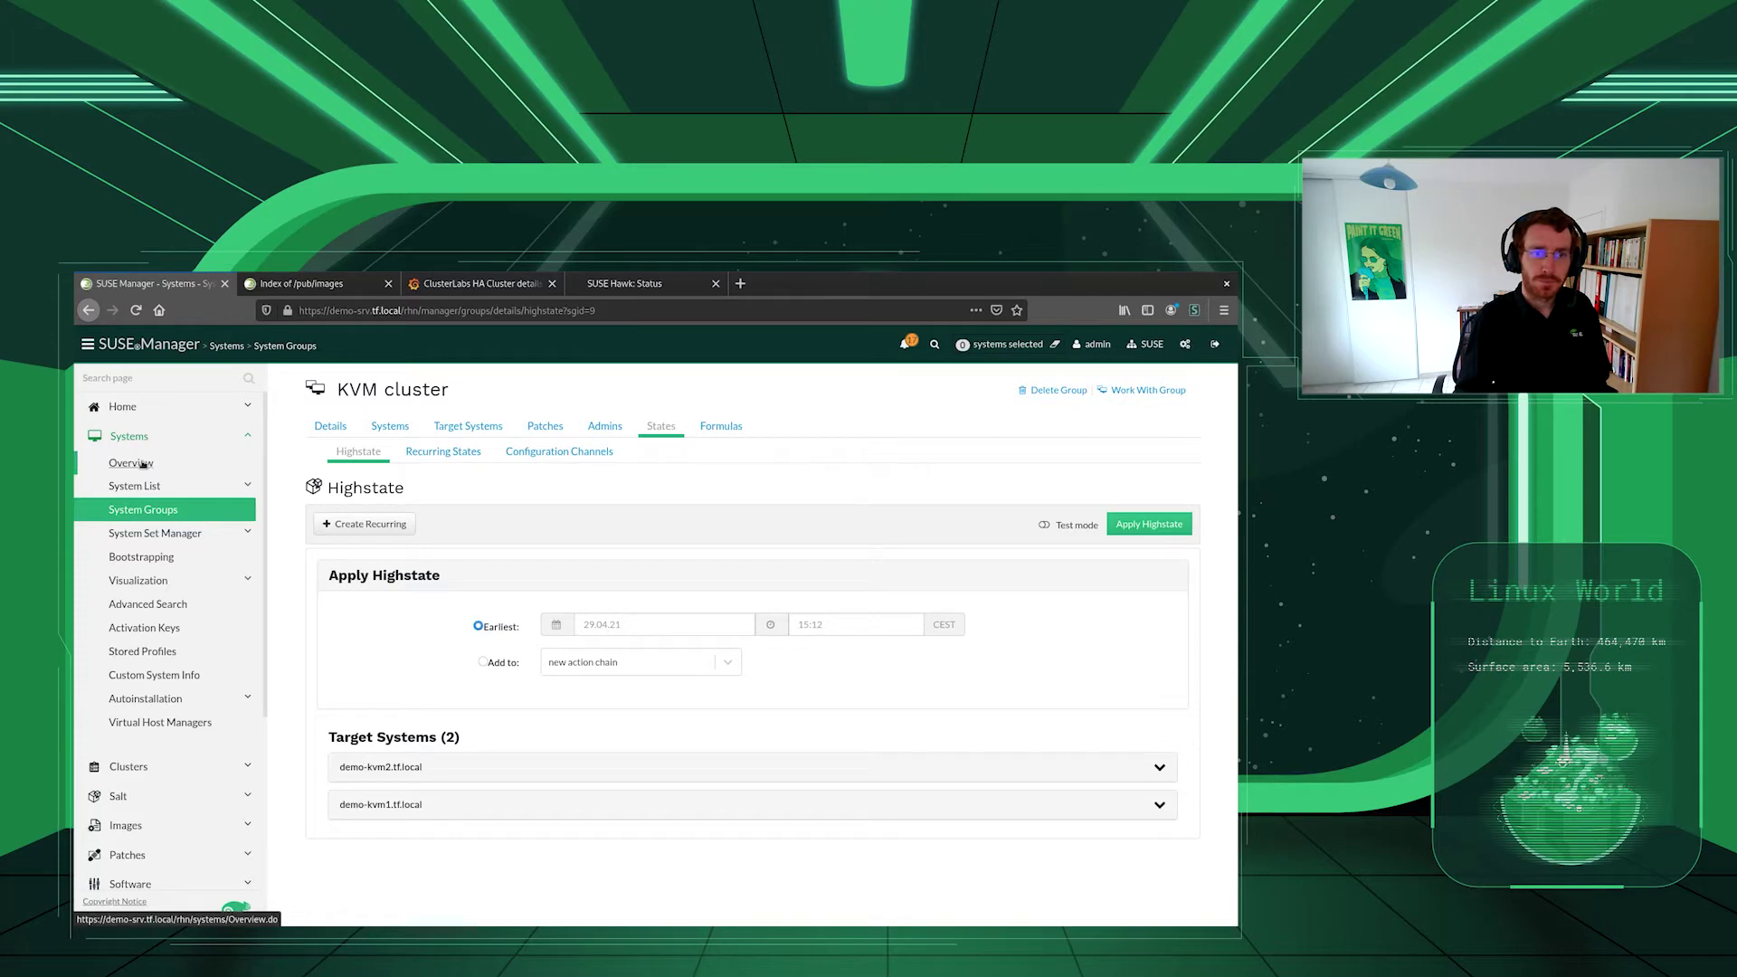
pyautogui.click(443, 586)
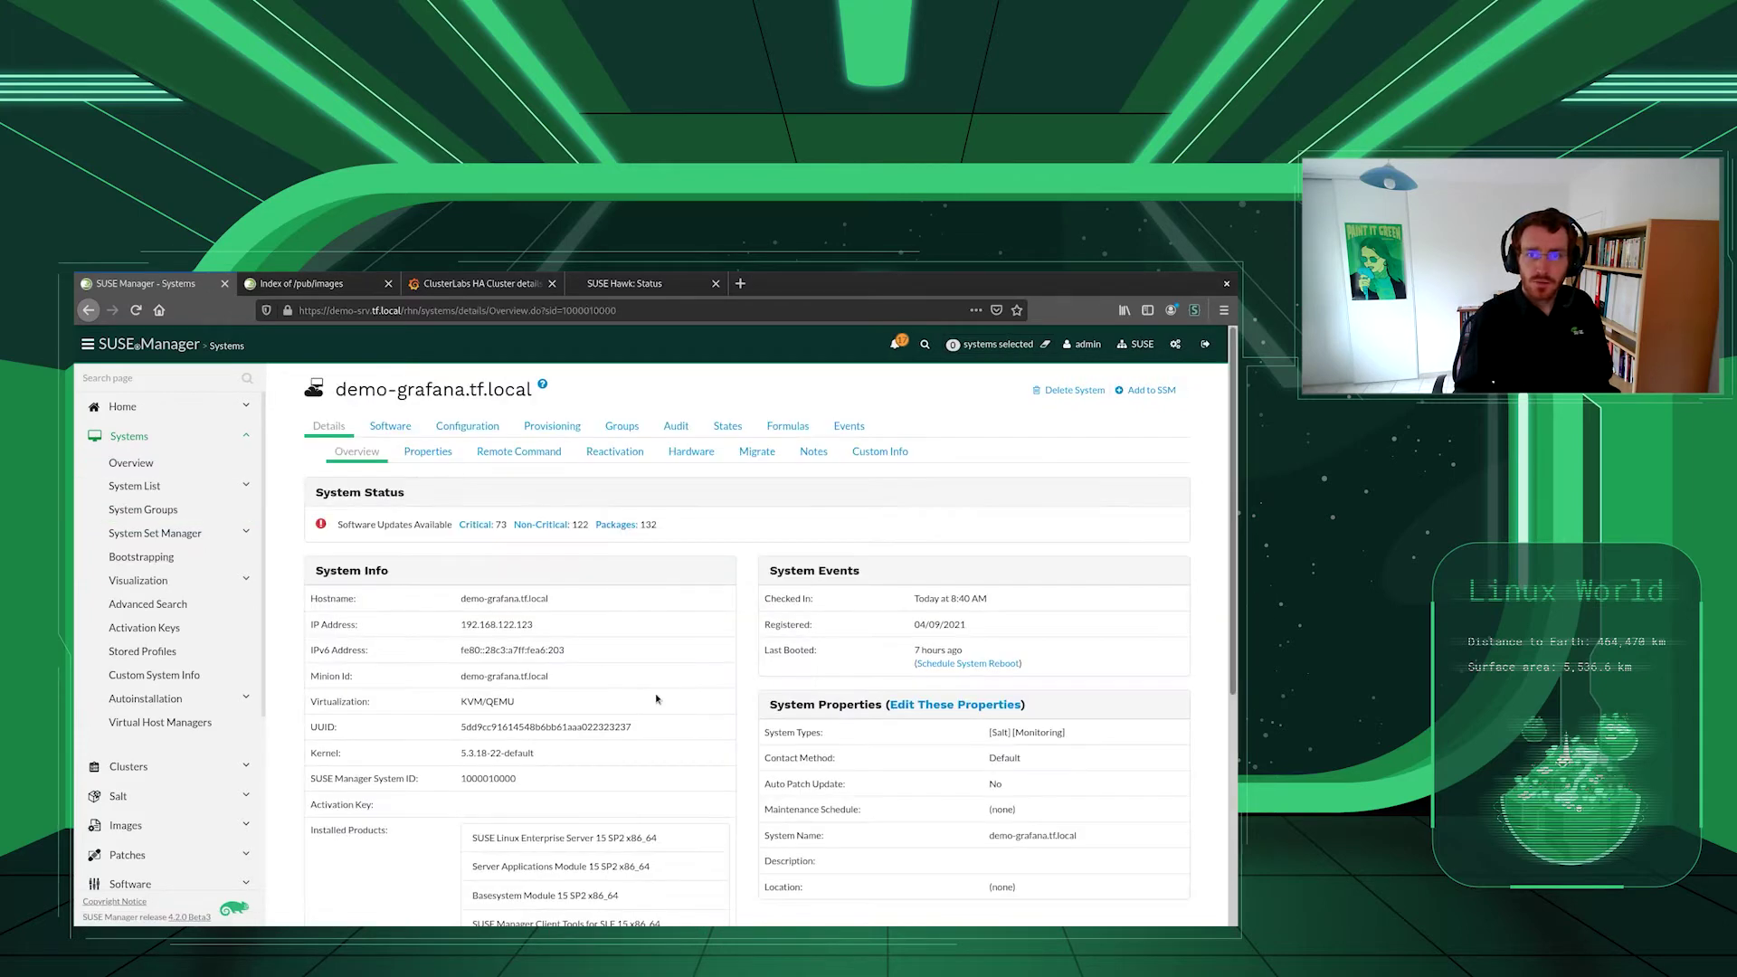
pyautogui.click(720, 426)
pyautogui.scroll(-2, 426, 819)
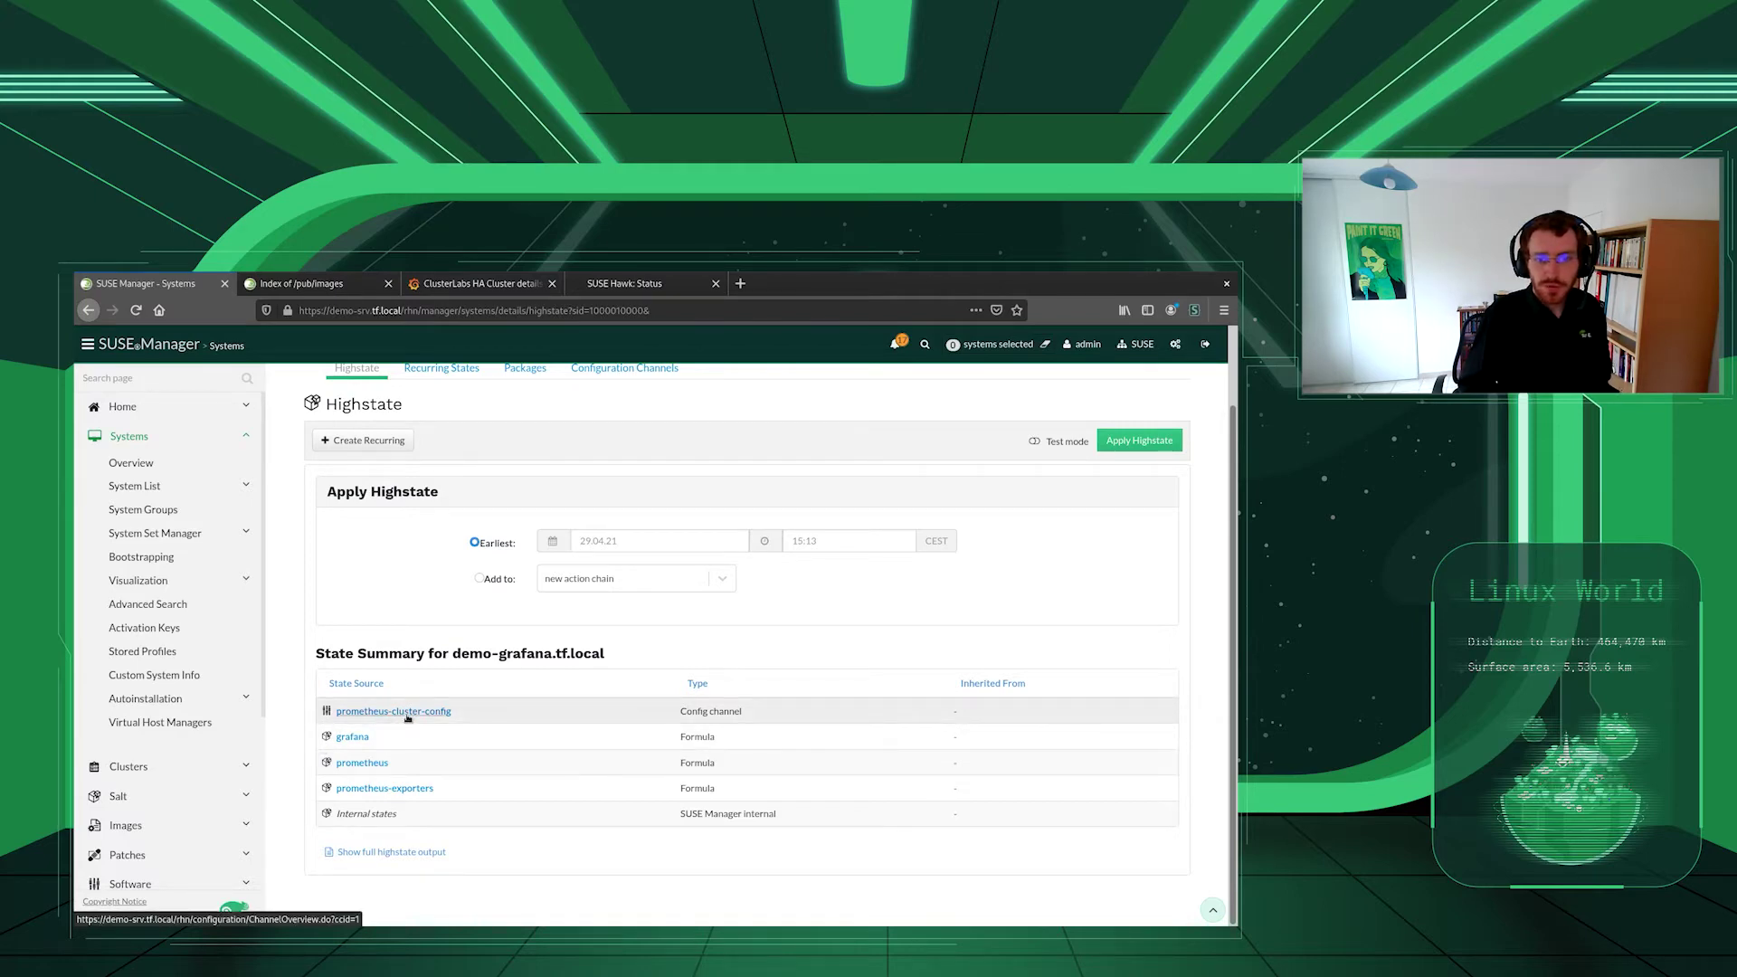
pyautogui.click(398, 711)
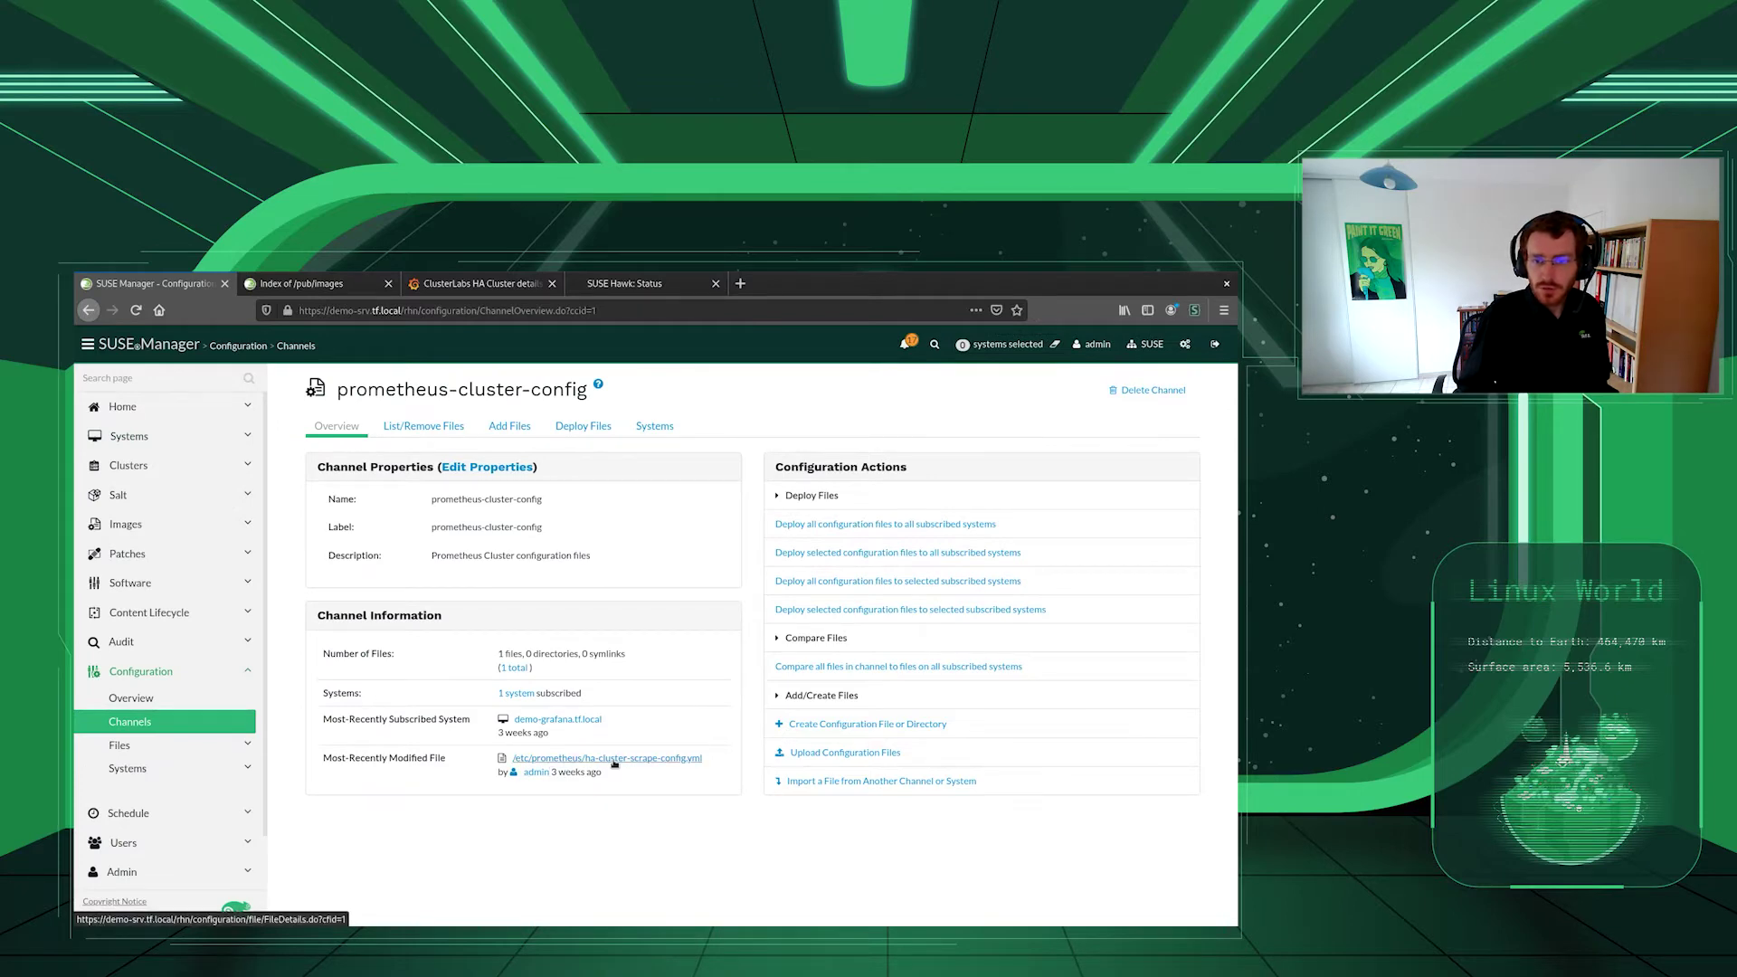
pyautogui.click(662, 765)
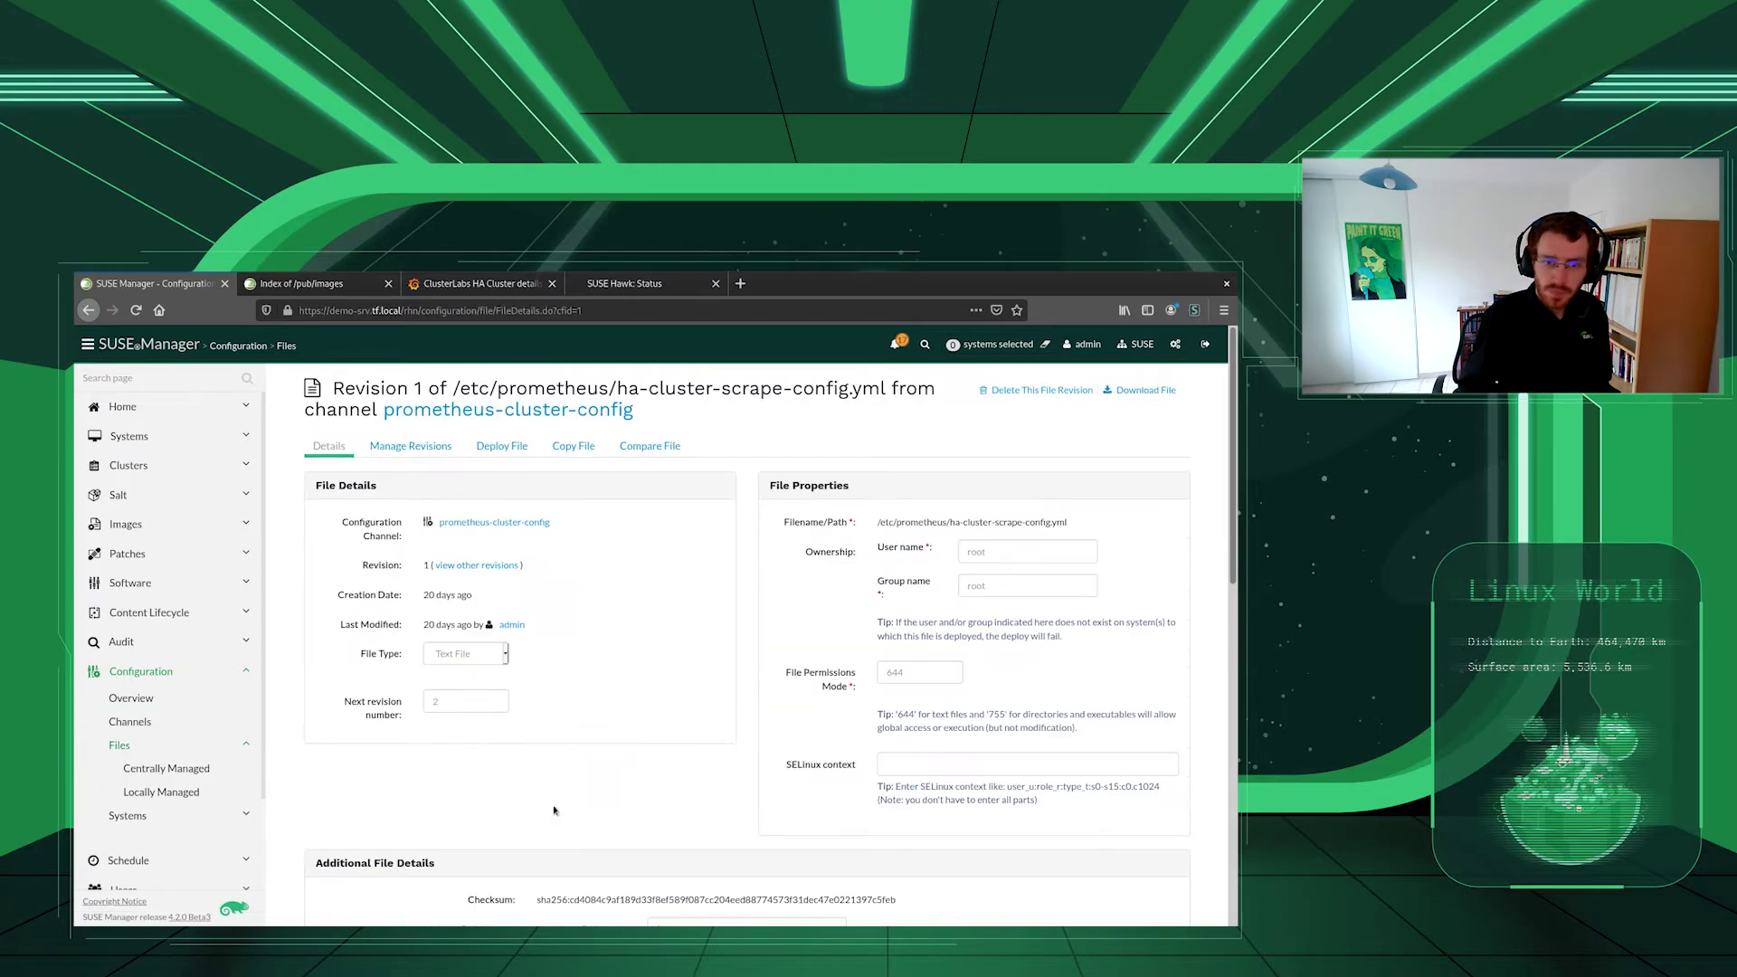
pyautogui.scroll(-5, 555, 810)
pyautogui.moveTo(512, 645); pyautogui.dragTo(365, 630)
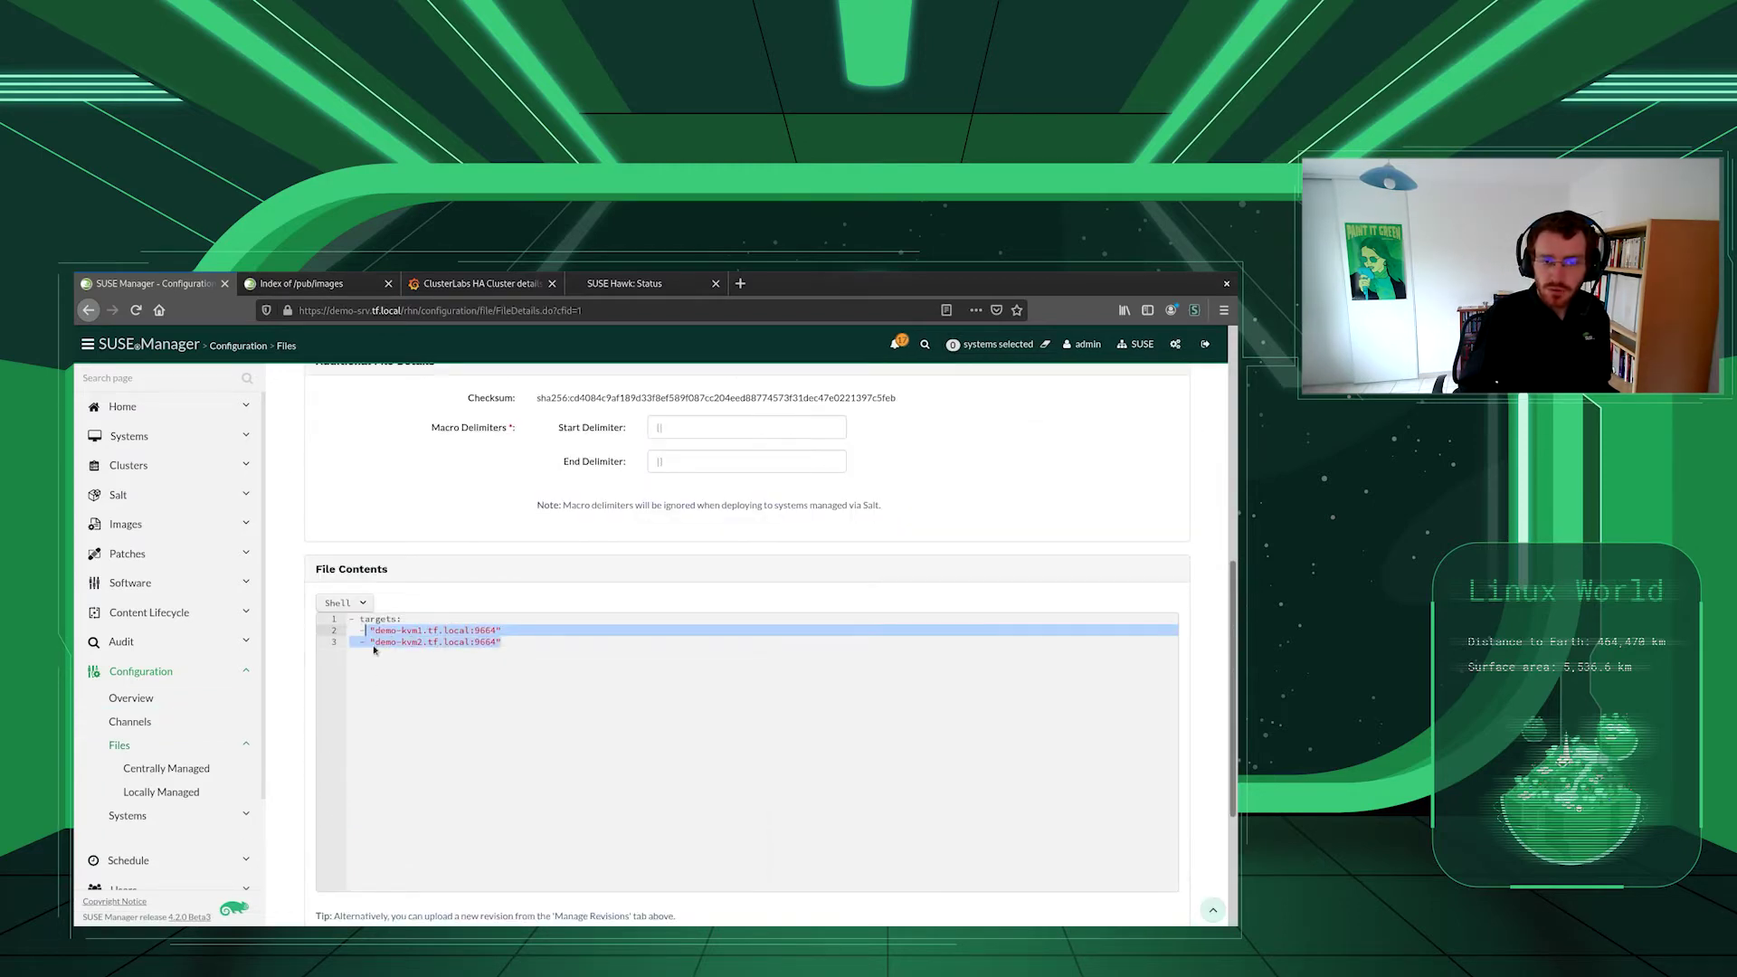
pyautogui.click(516, 640)
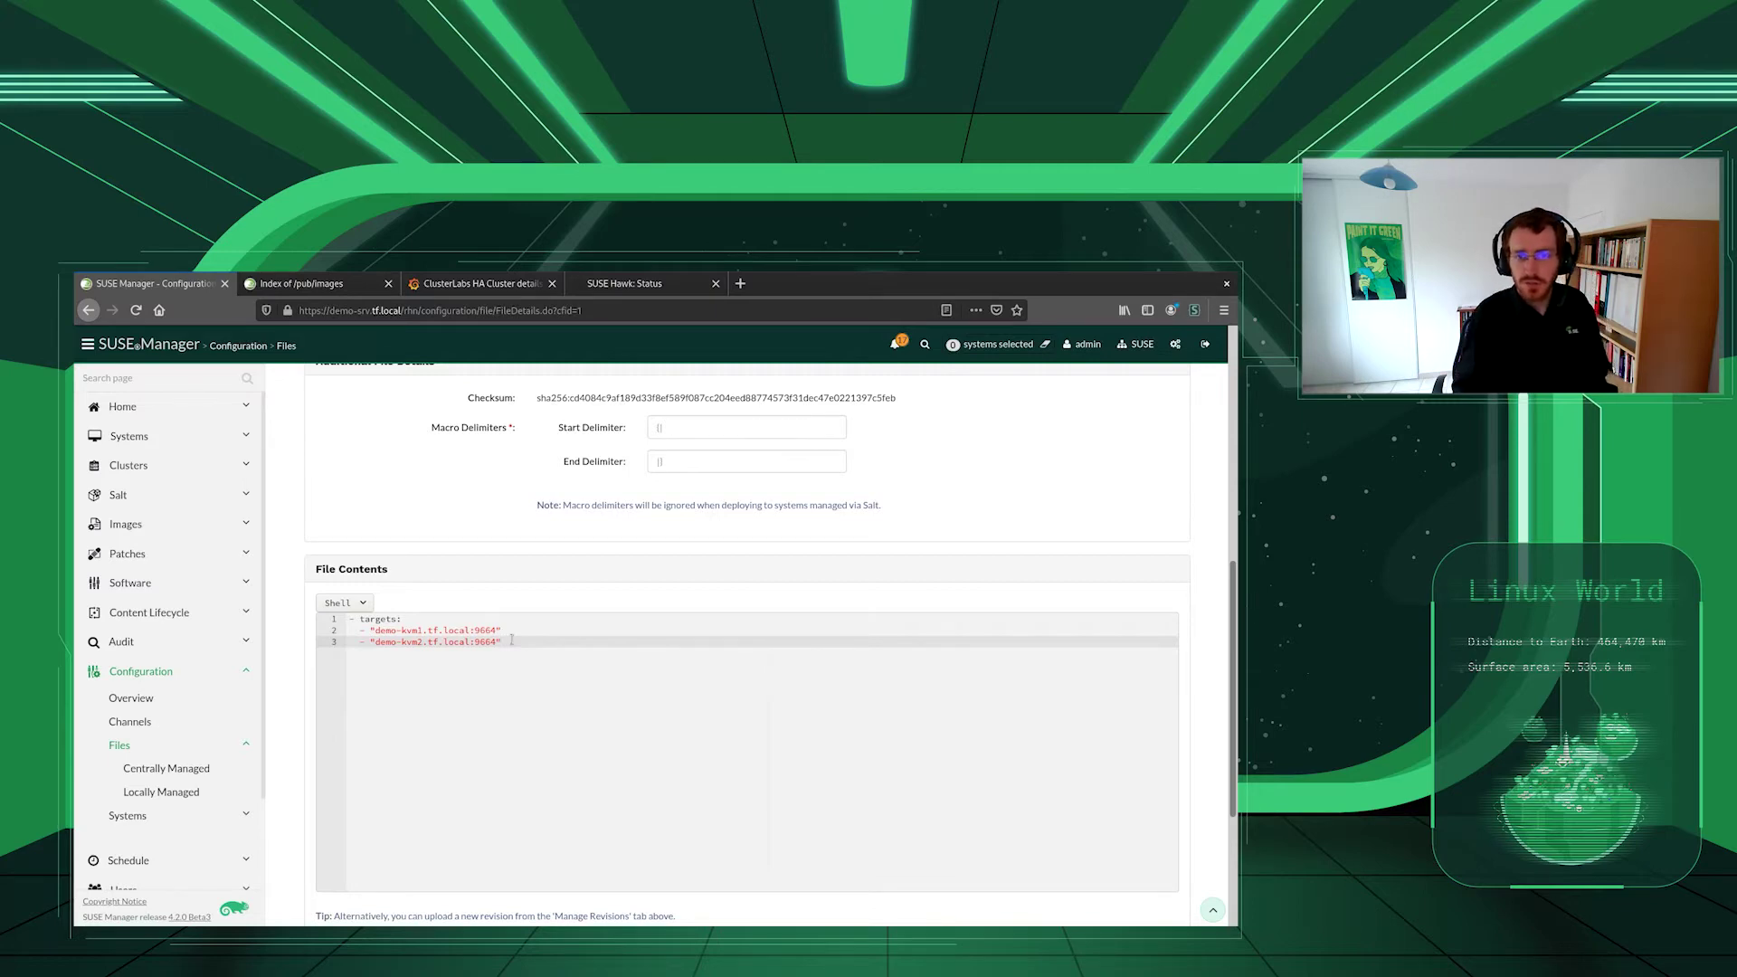
pyautogui.scroll(5, 294, 683)
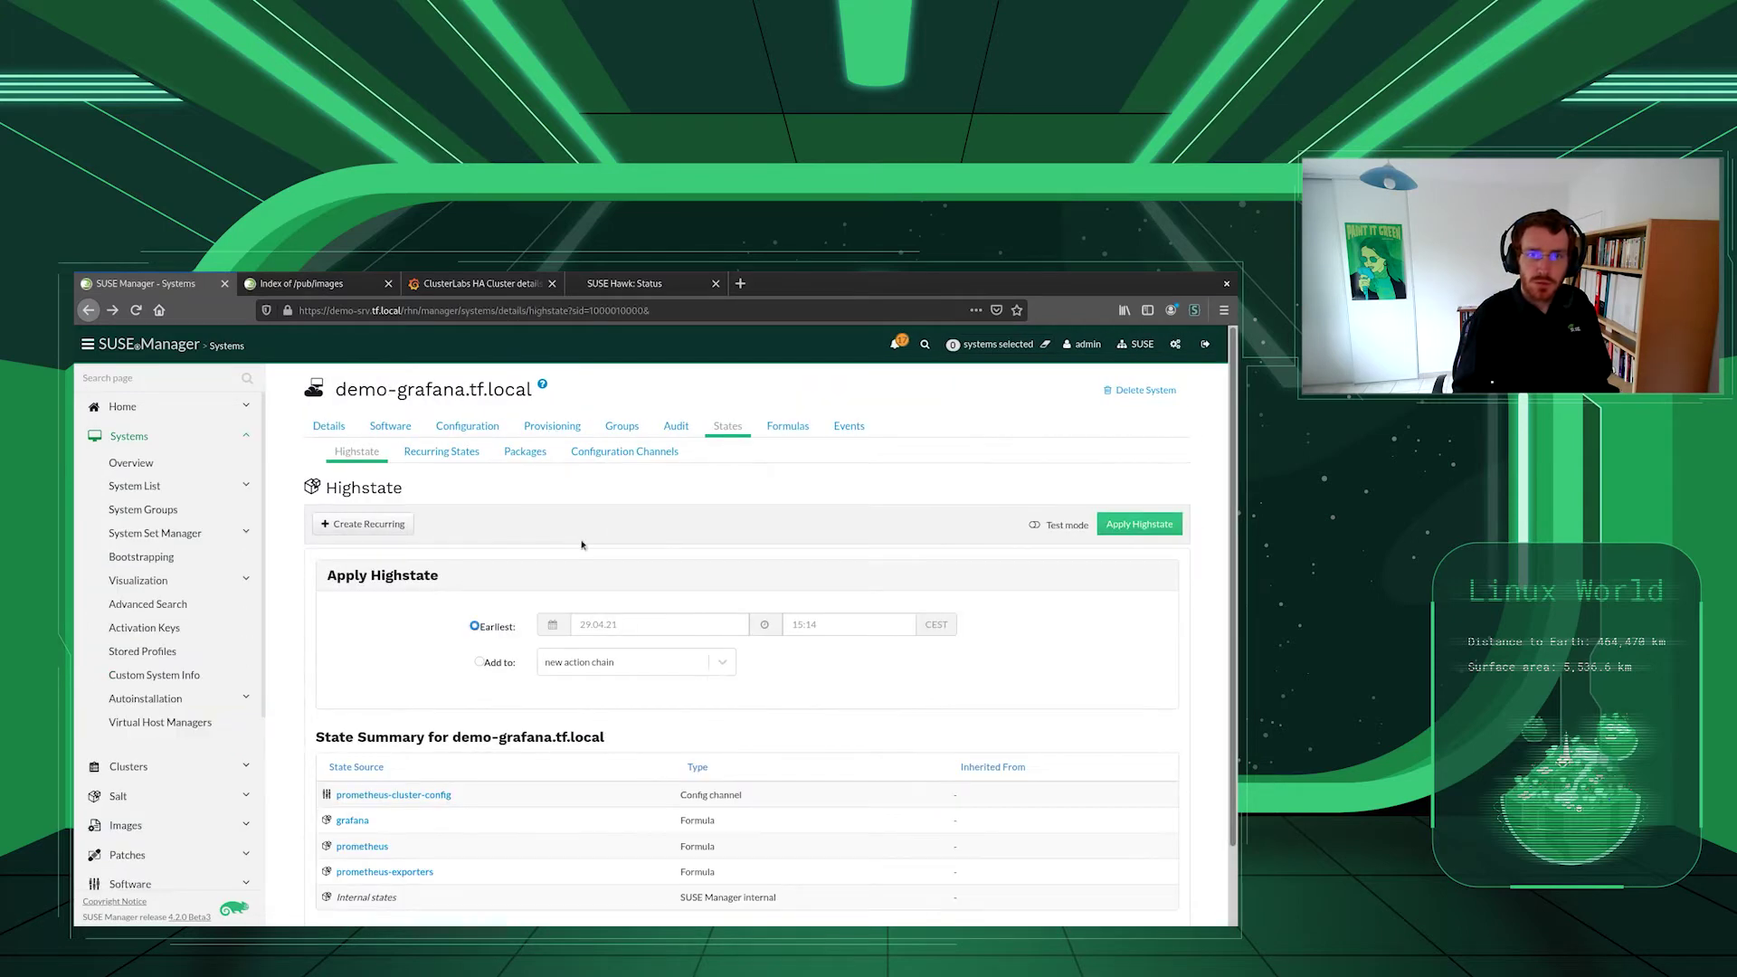
# - Open demo-grafana's Prometheus formula and scroll to the user-defined scrape configurations
pyautogui.scroll(-2, 682, 488)
pyautogui.scroll(2, 682, 489)
pyautogui.click(787, 425)
pyautogui.click(528, 451)
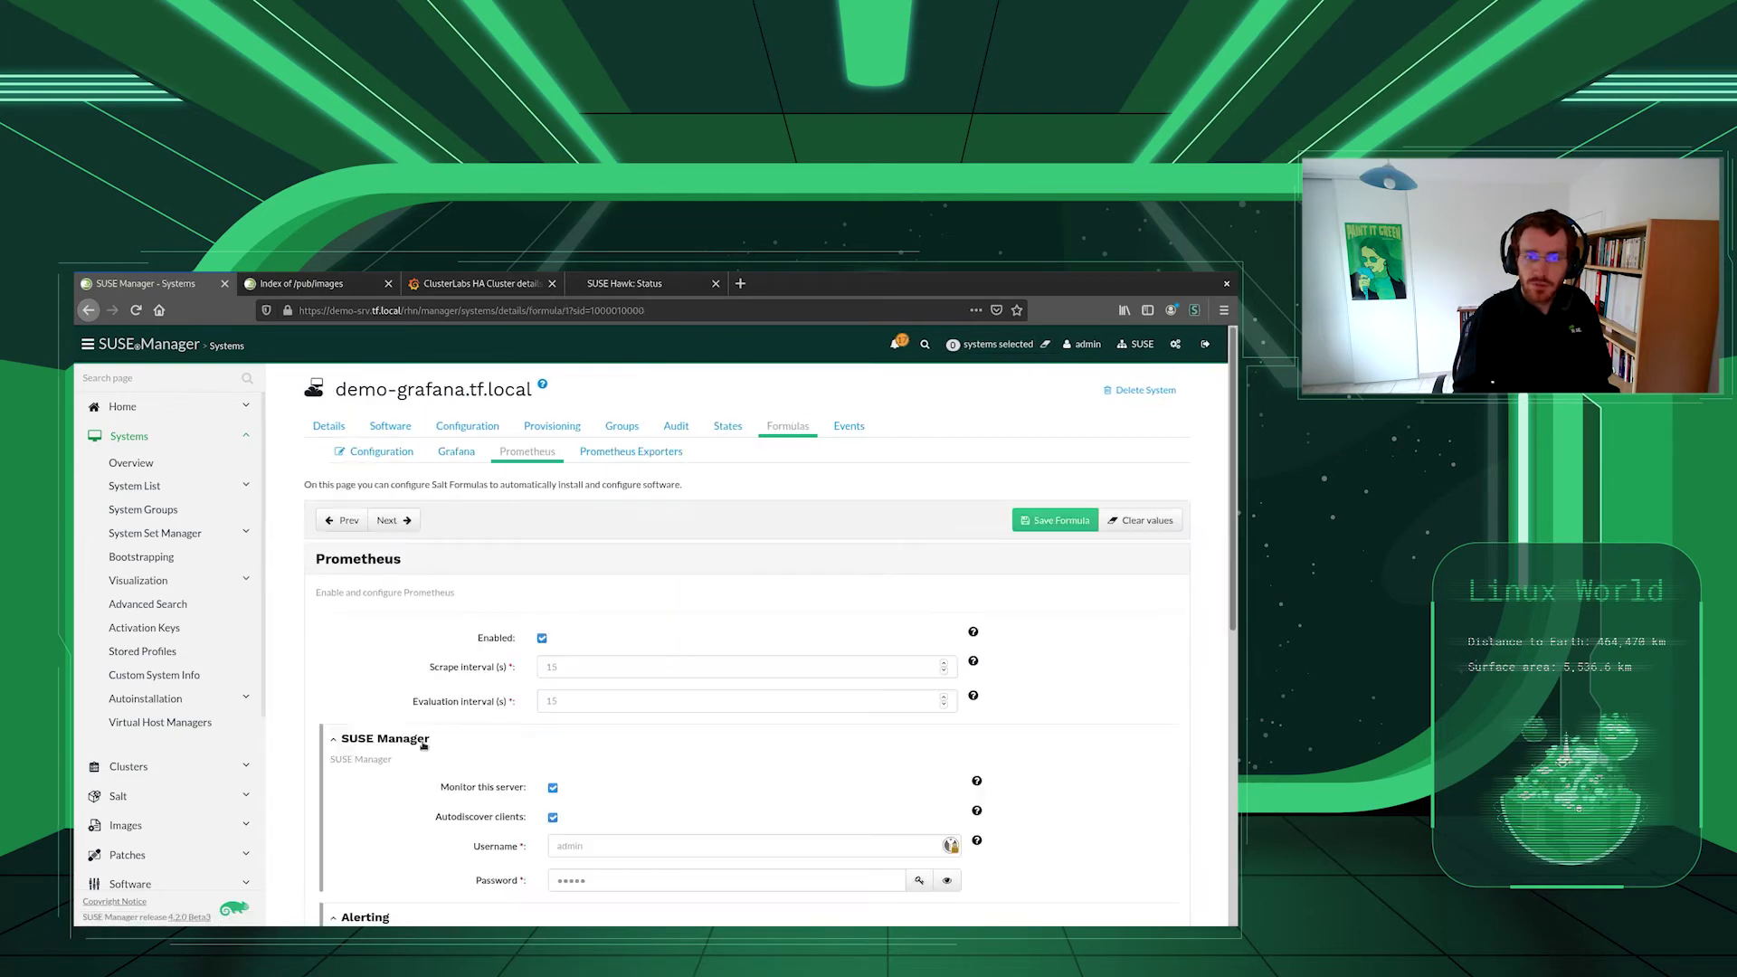
pyautogui.scroll(-3, 397, 731)
pyautogui.scroll(-5, 397, 731)
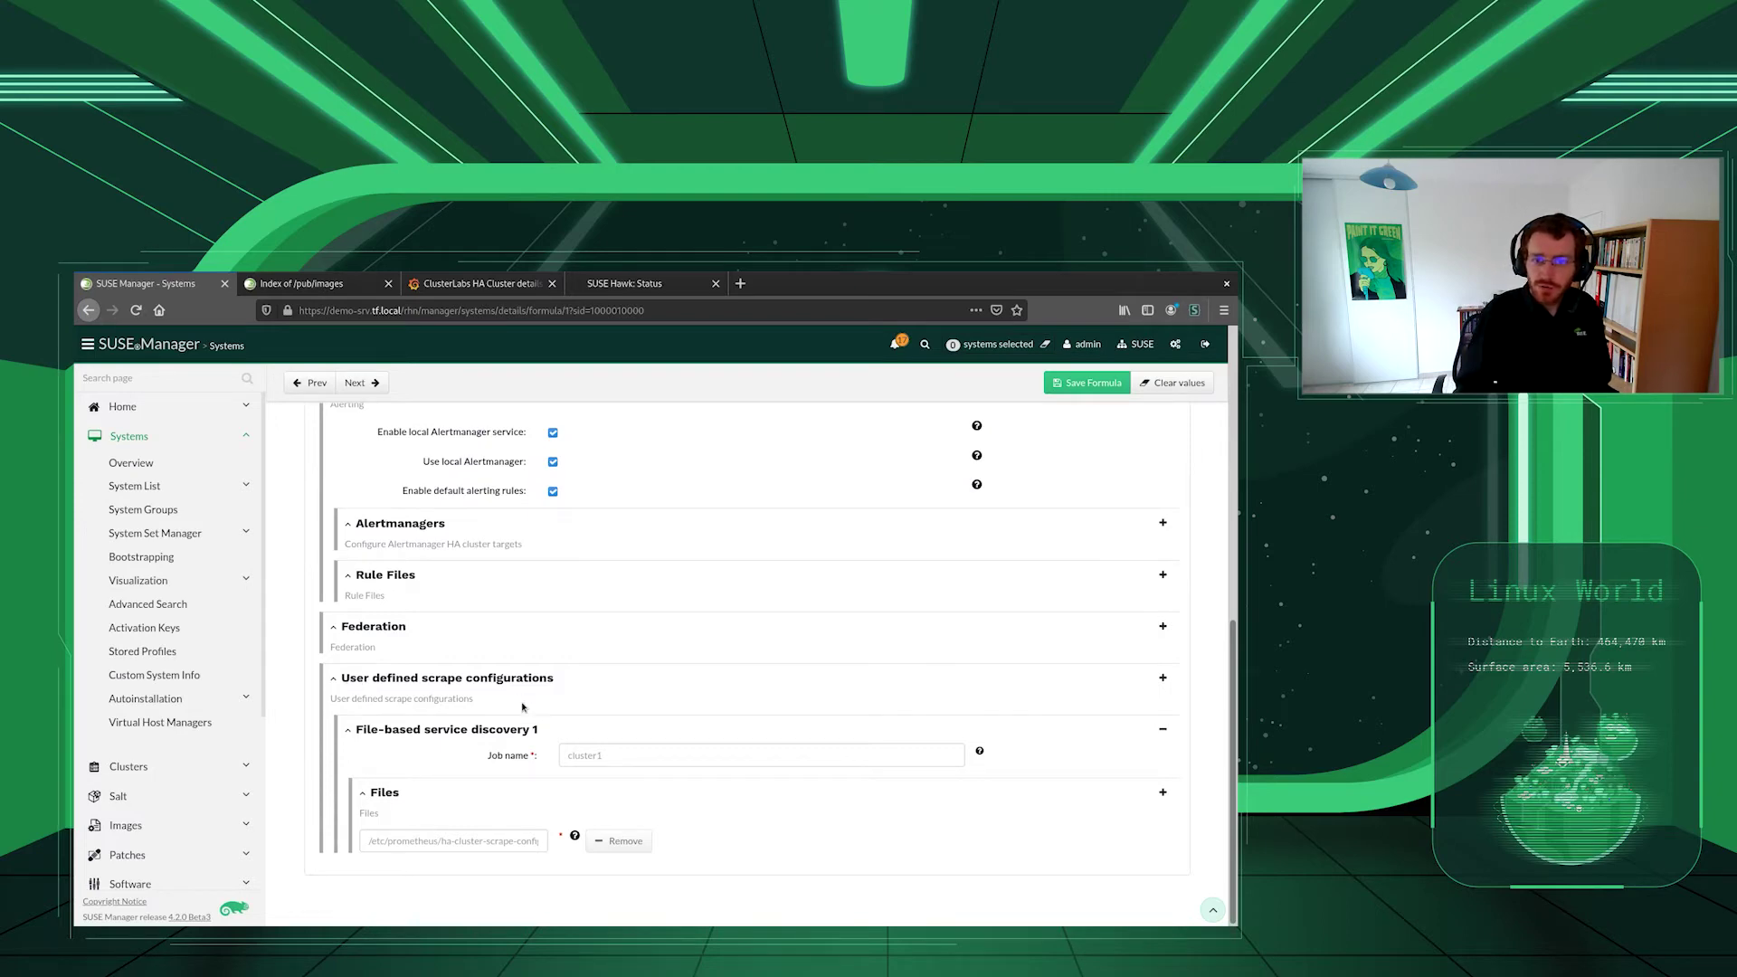
# - Inspect the cluster1 scrape job and its HA cluster scrape config file path, leaving them unchanged
pyautogui.click(621, 757)
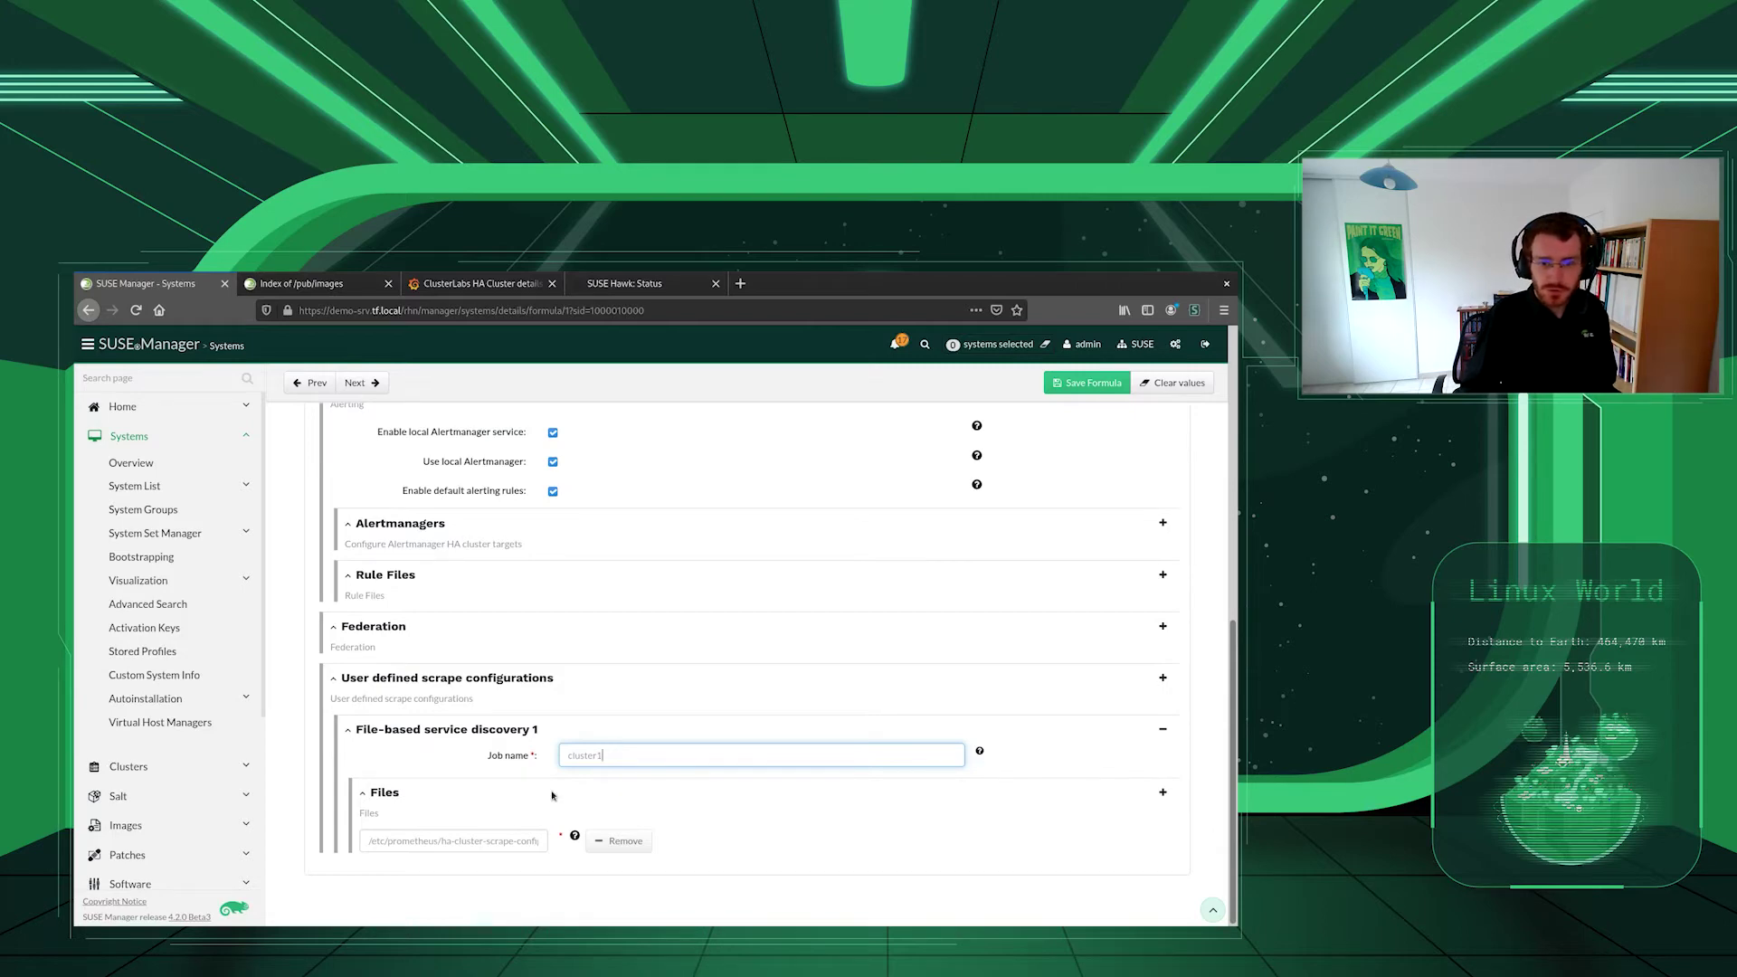
pyautogui.click(456, 843)
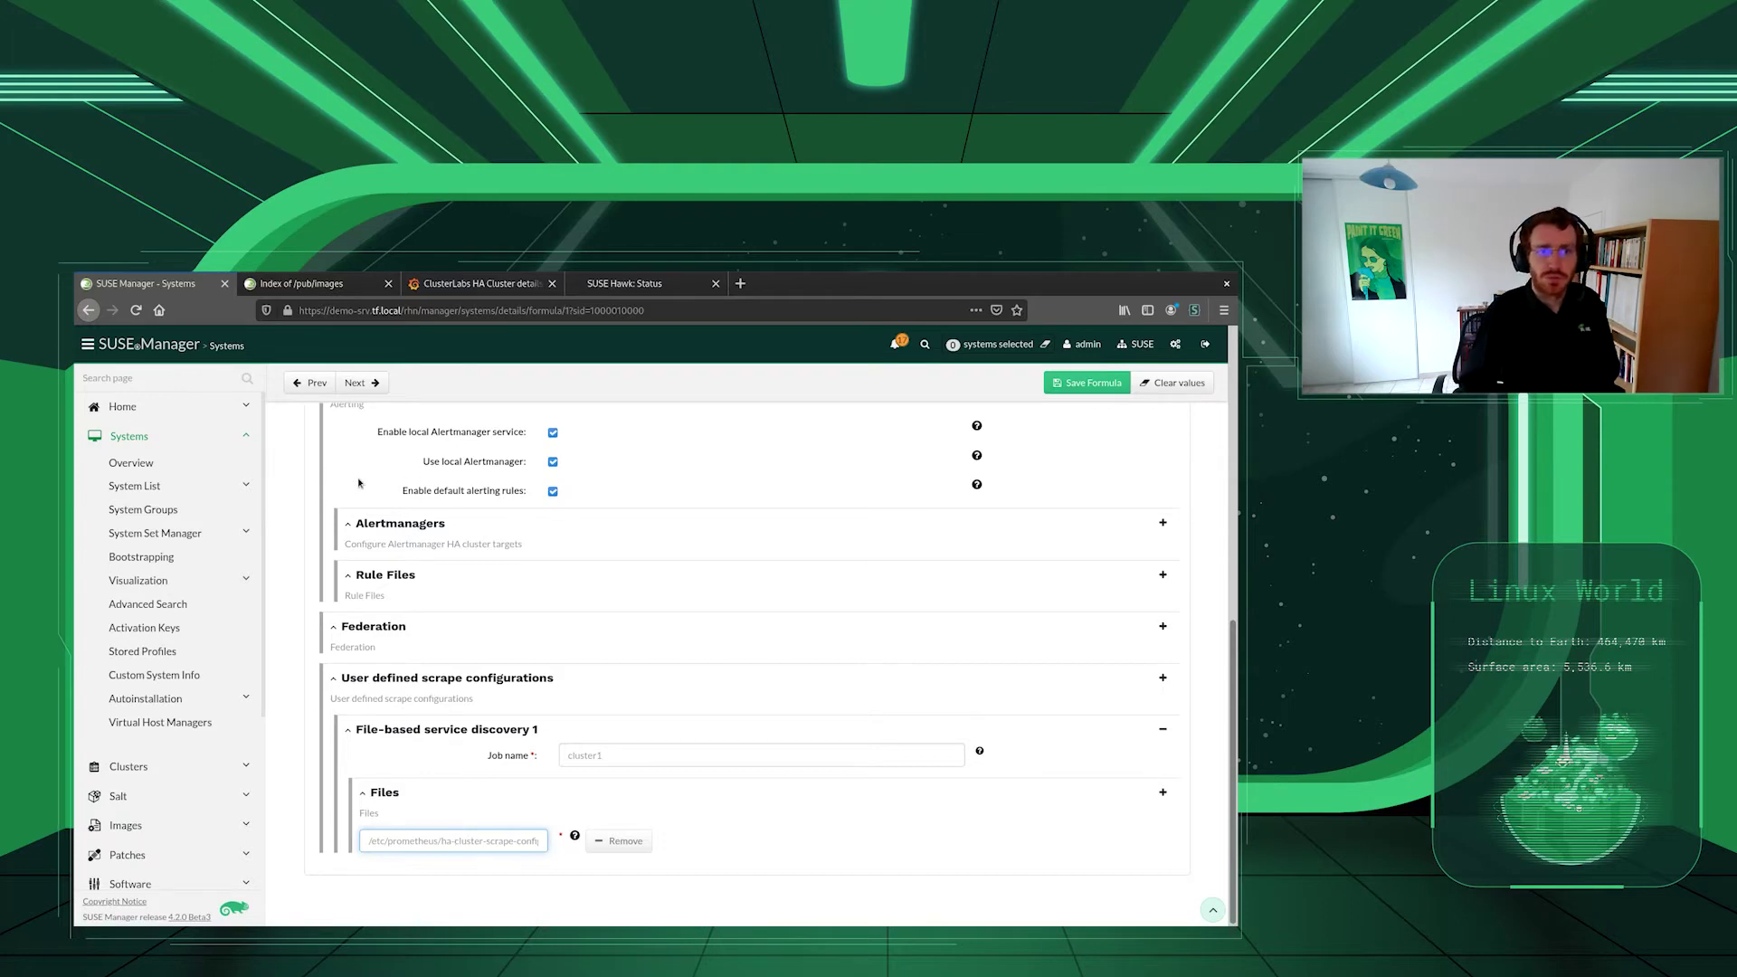
pyautogui.scroll(3, 367, 485)
pyautogui.scroll(3, 362, 480)
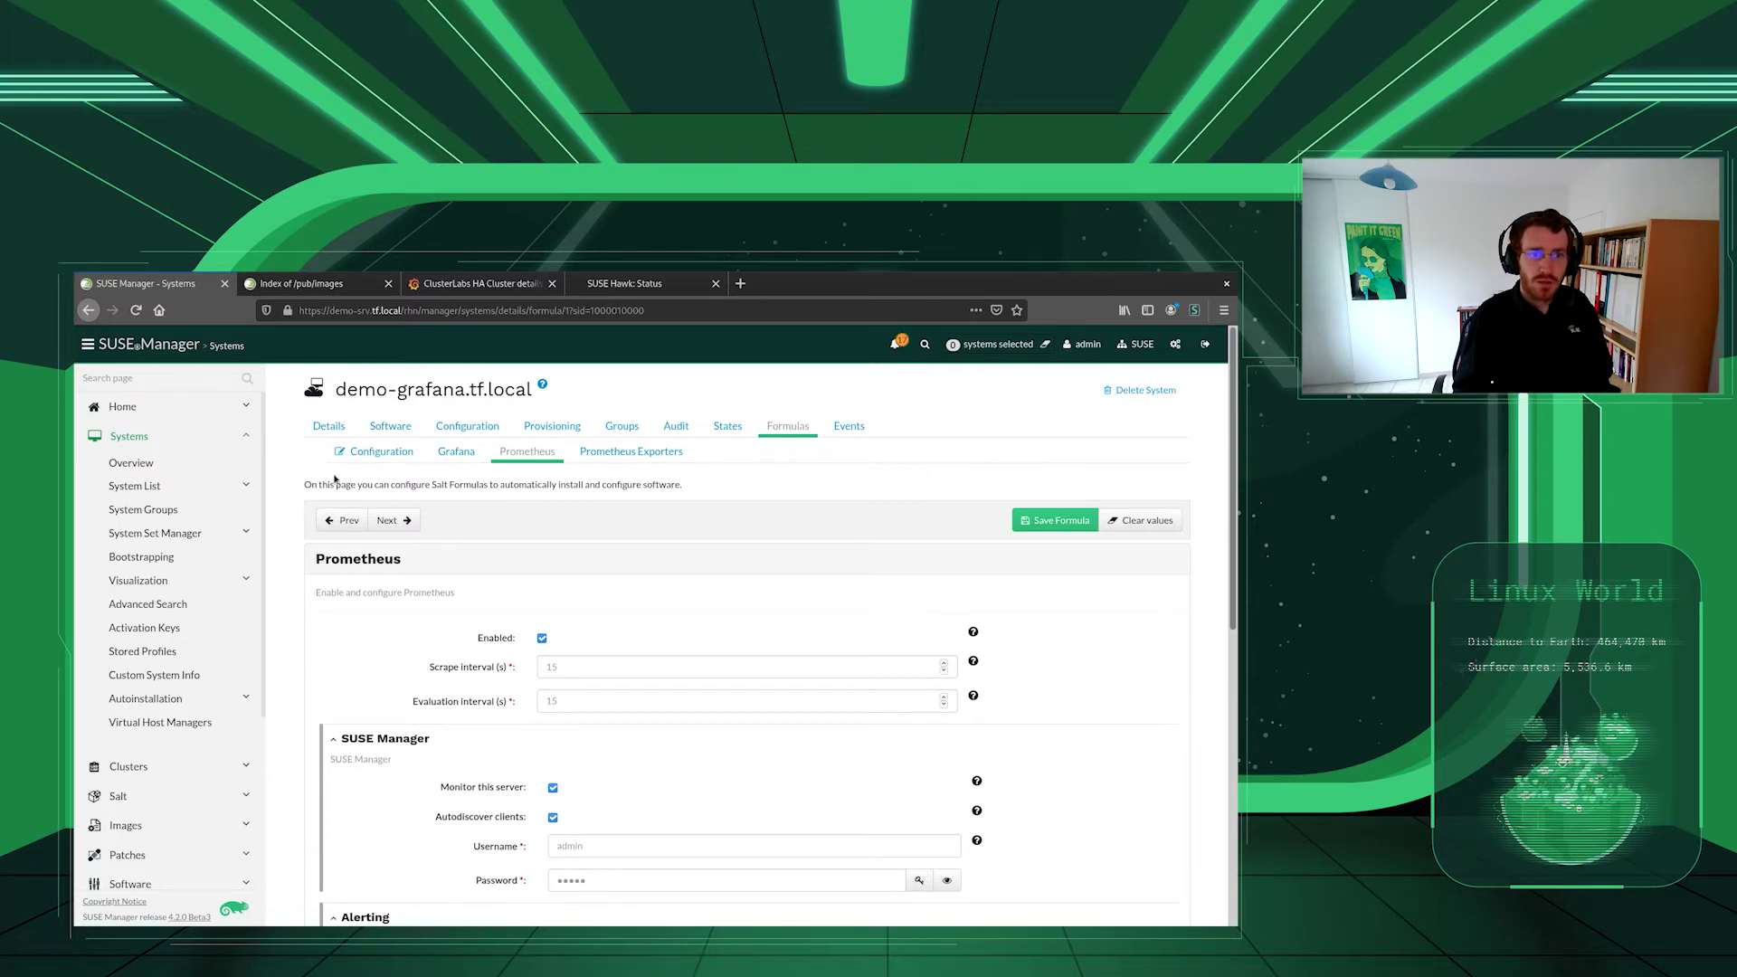
pyautogui.click(150, 489)
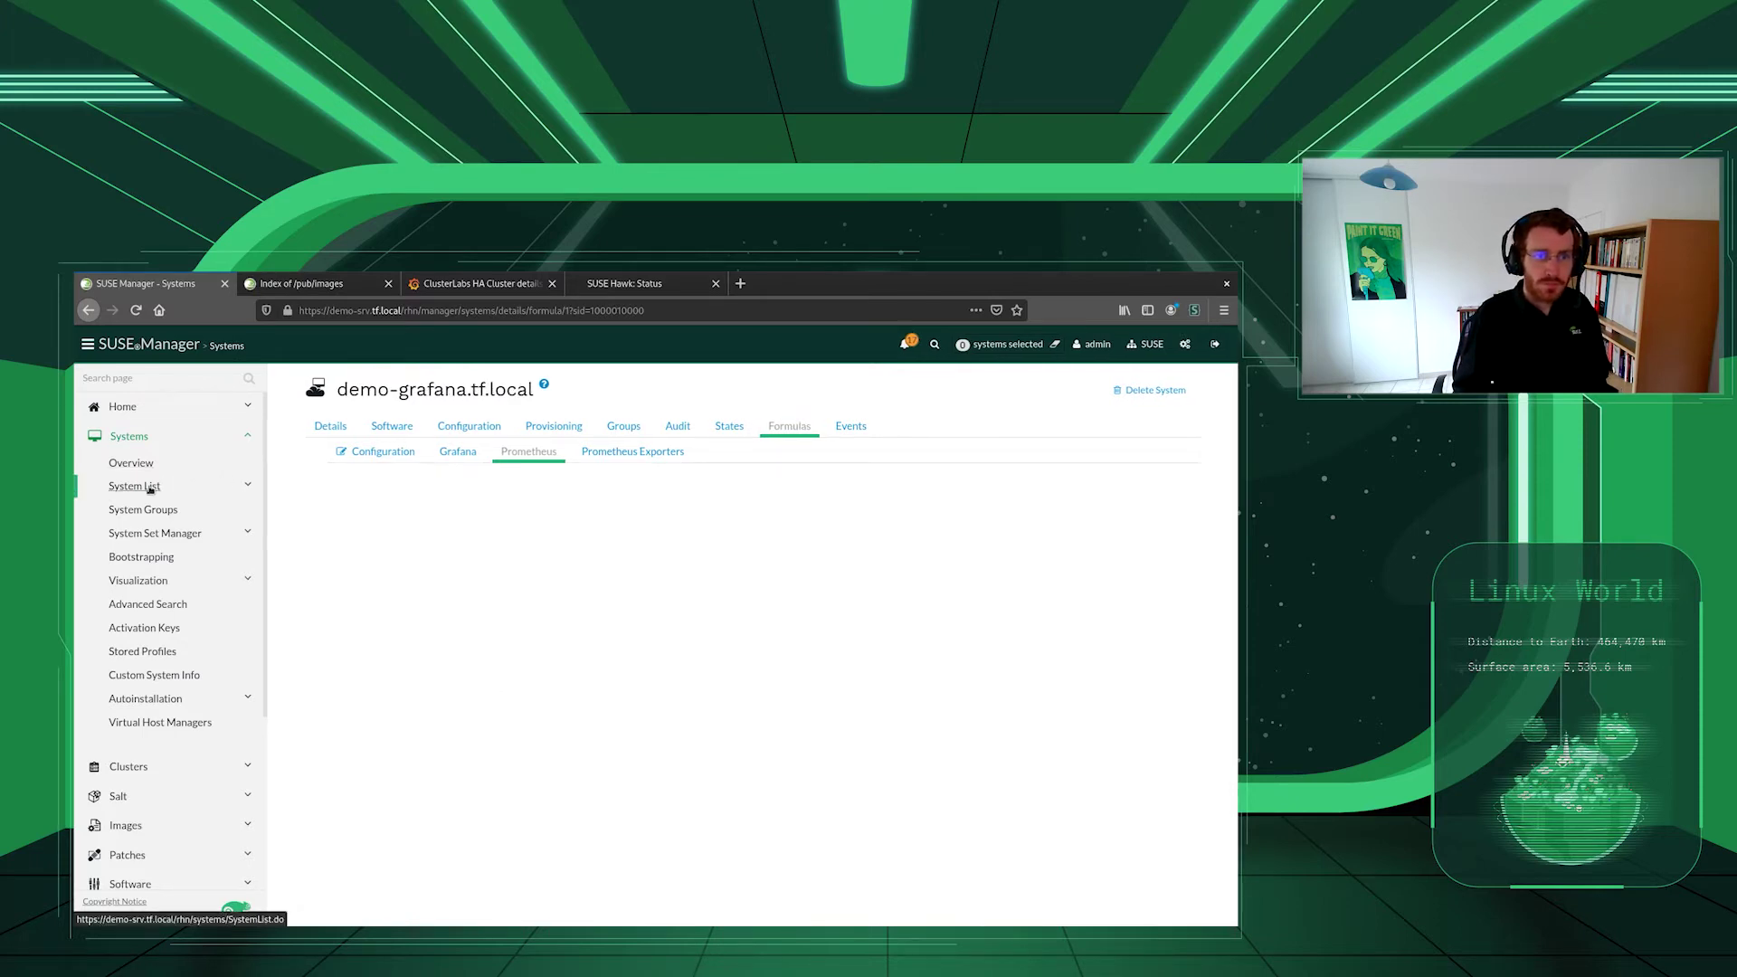
# - Start creating a new virtual guest from demo-kvm1.tf.local's Virtualization tab
pyautogui.click(450, 571)
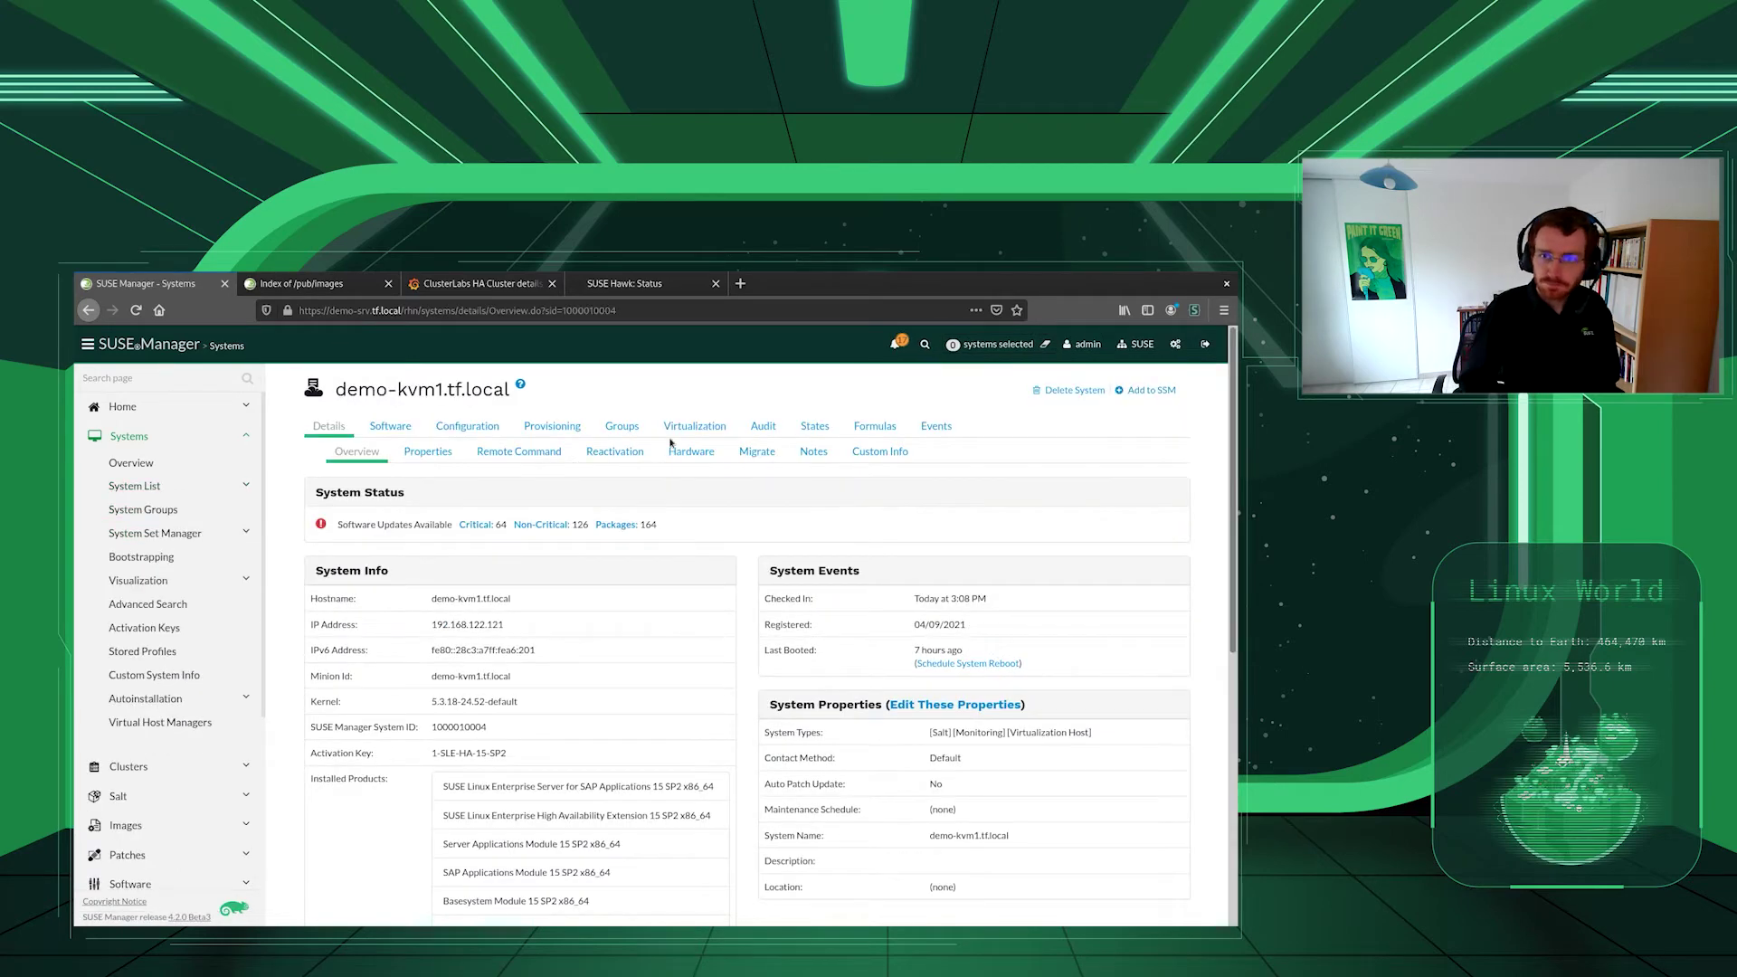
pyautogui.click(695, 426)
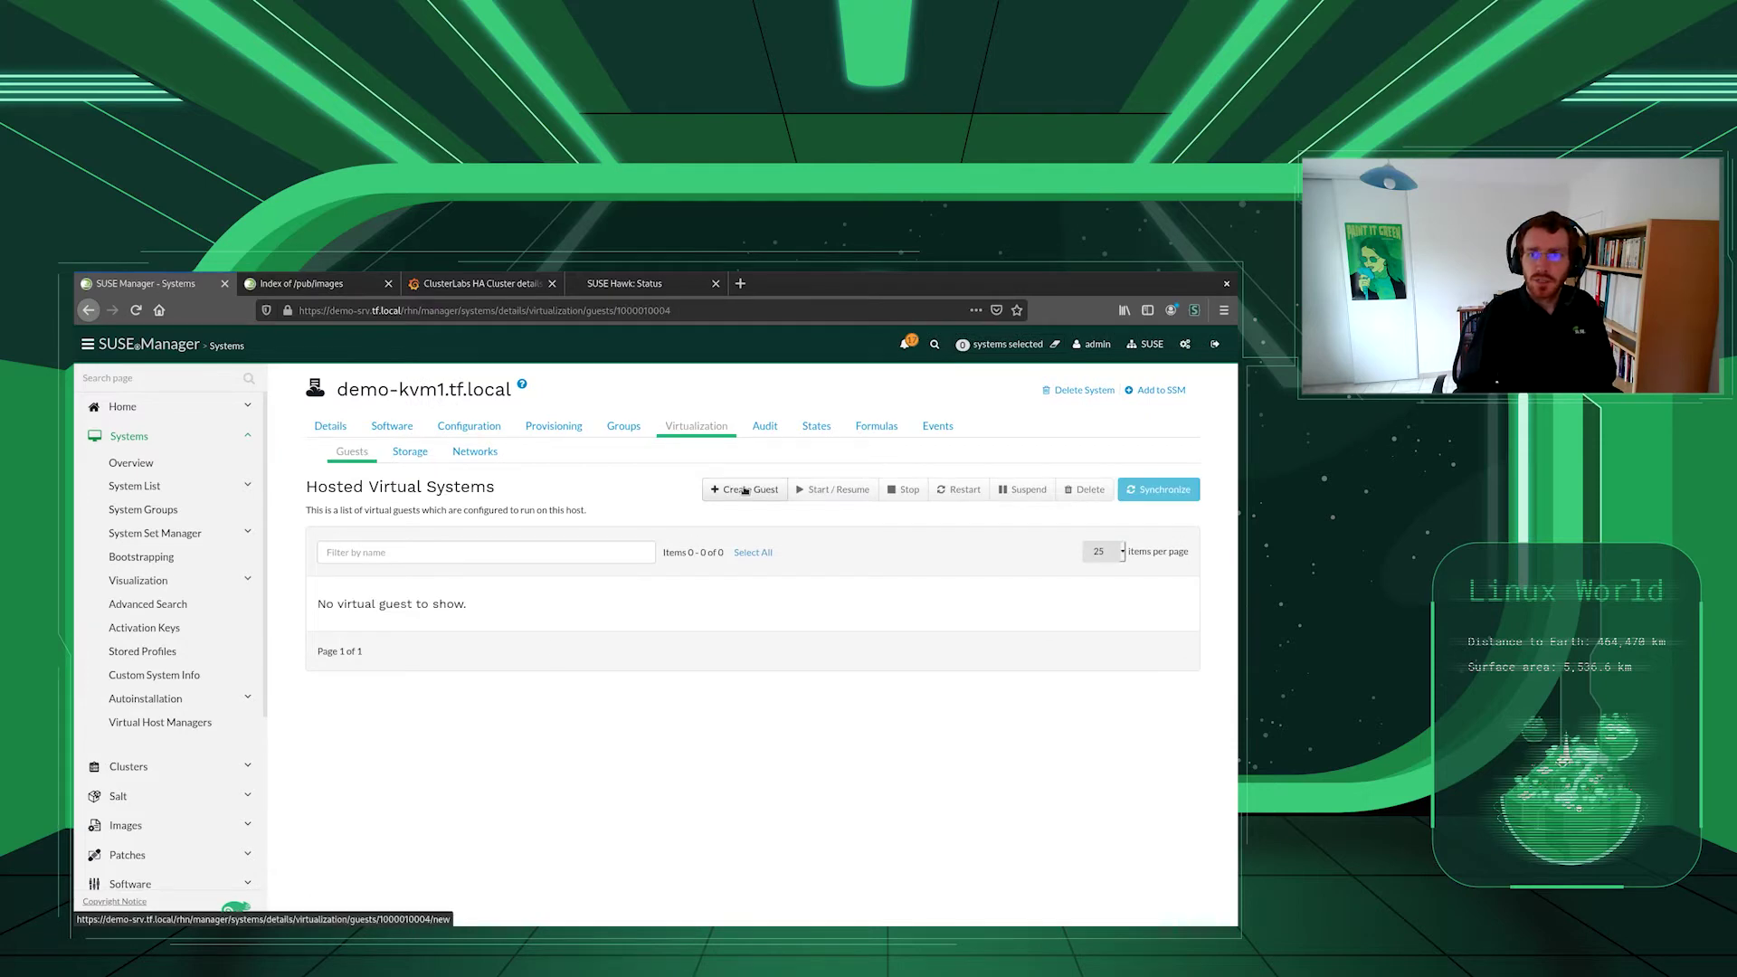
pyautogui.click(747, 490)
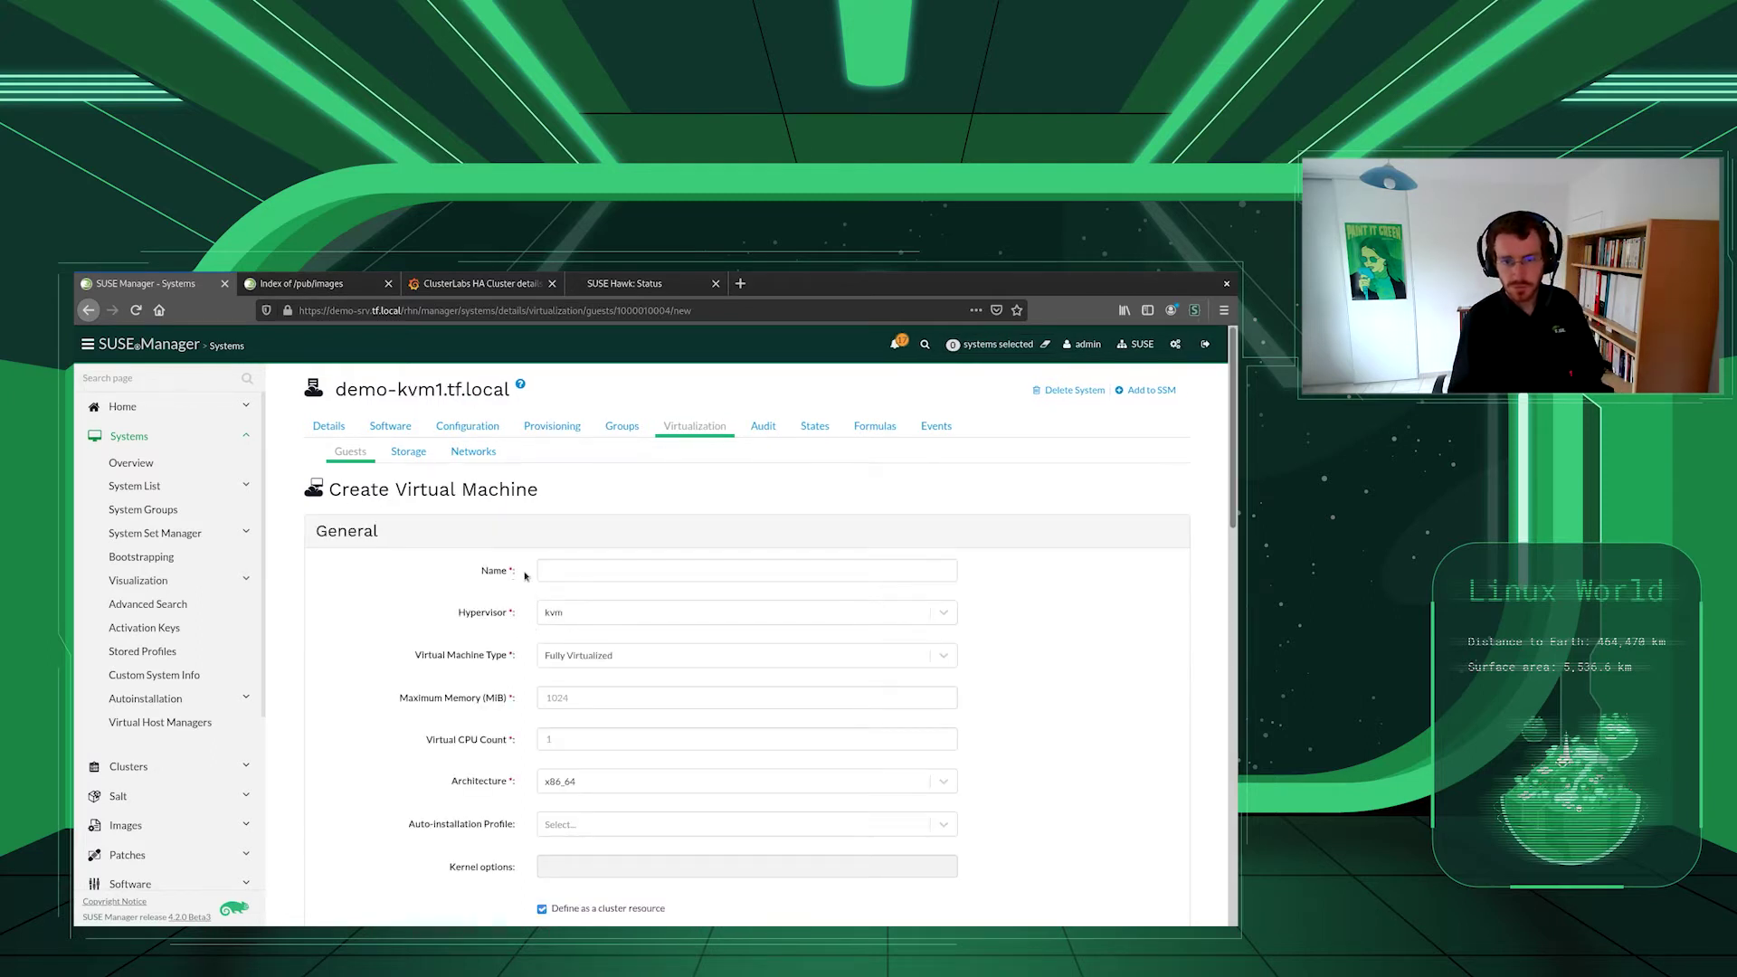
# - Name the guest vm01 with 512 MiB maximum memory and cluster shared folder /srv/clusterfs
pyautogui.click(572, 569)
pyautogui.write('vm01')
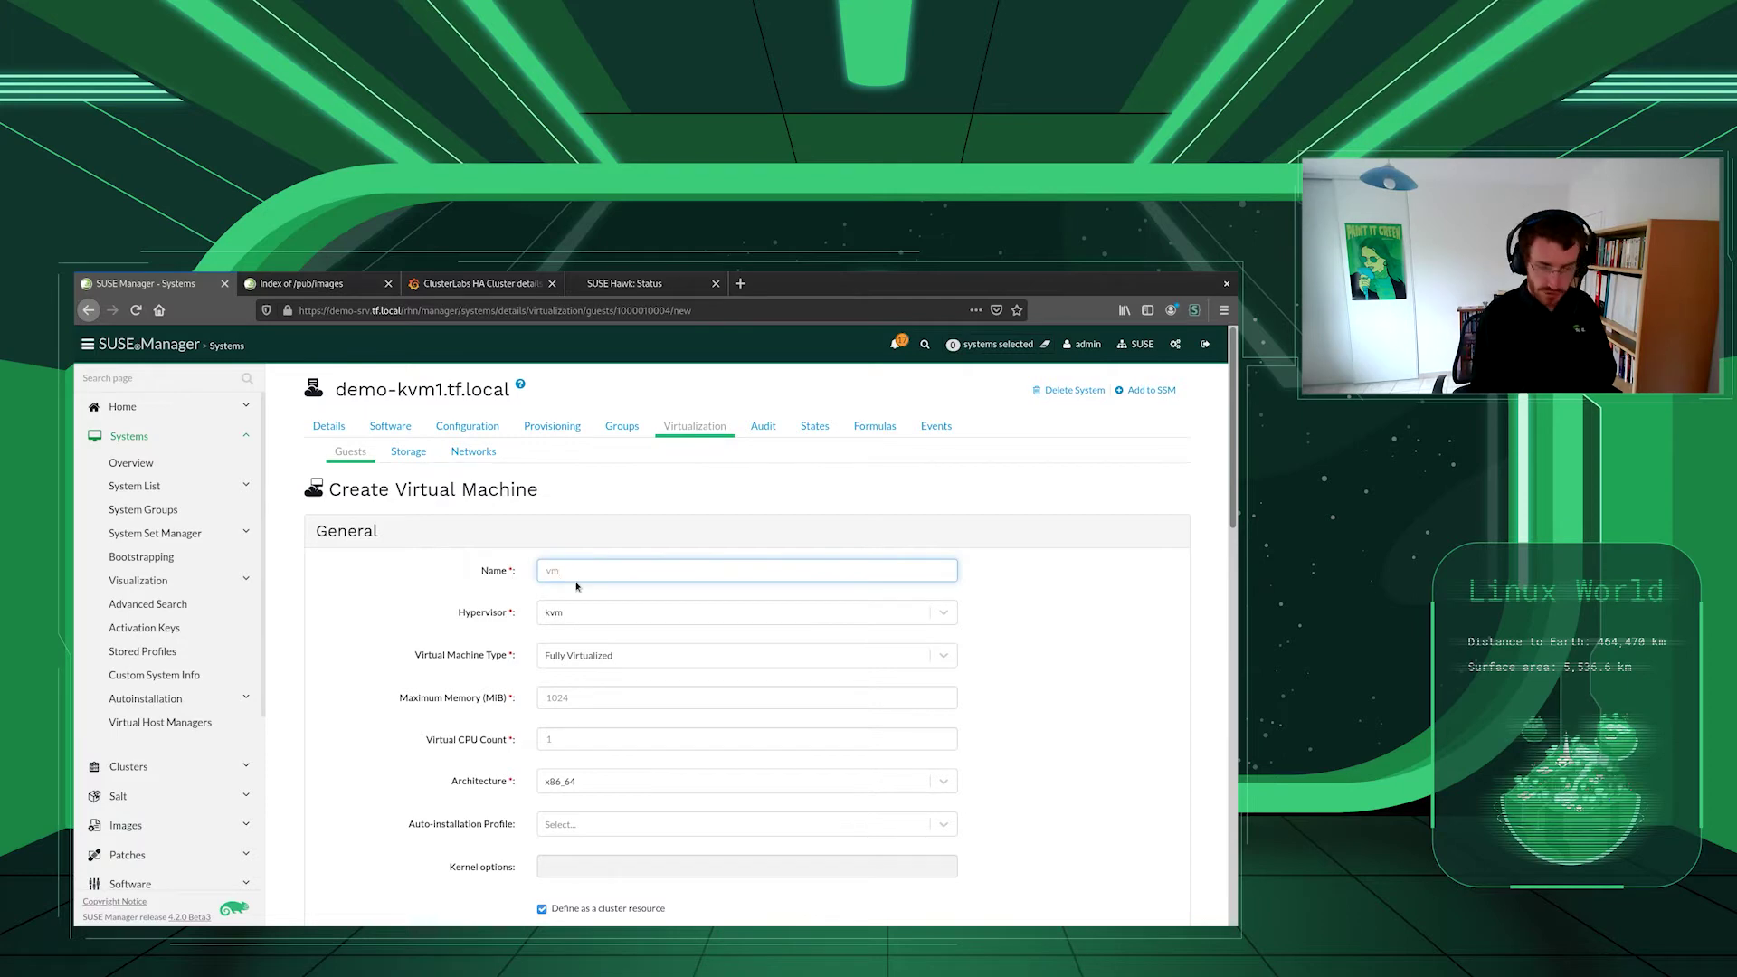
pyautogui.click(588, 702)
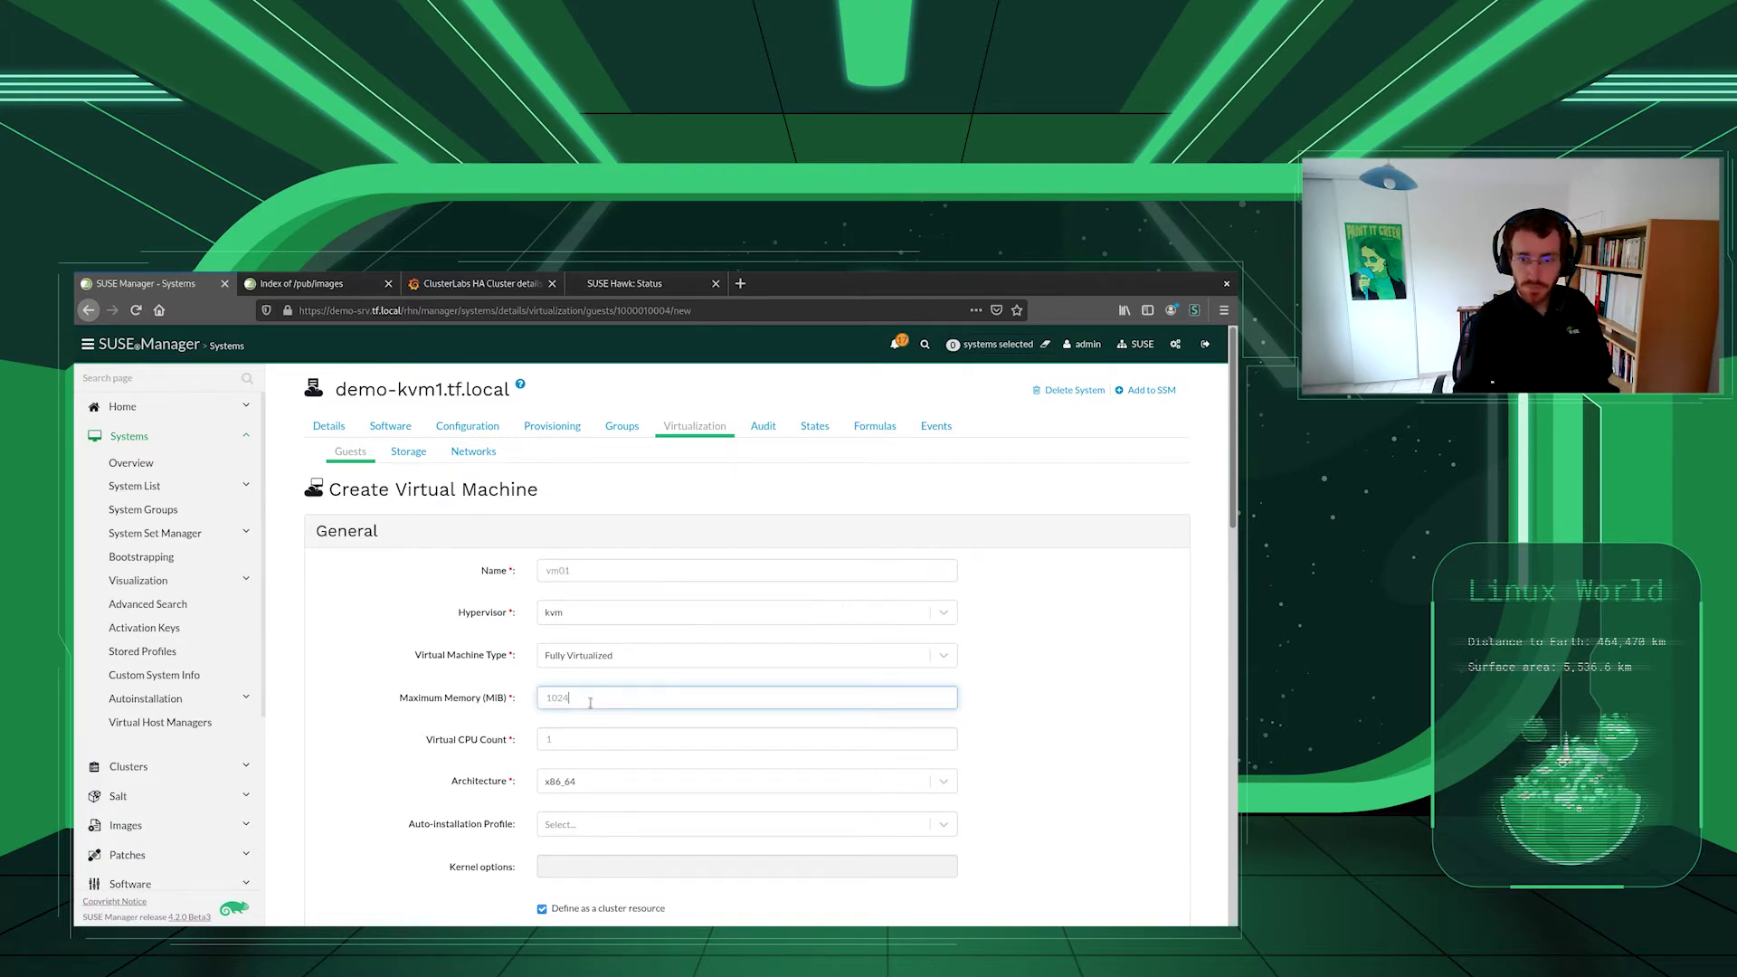
pyautogui.write('51')
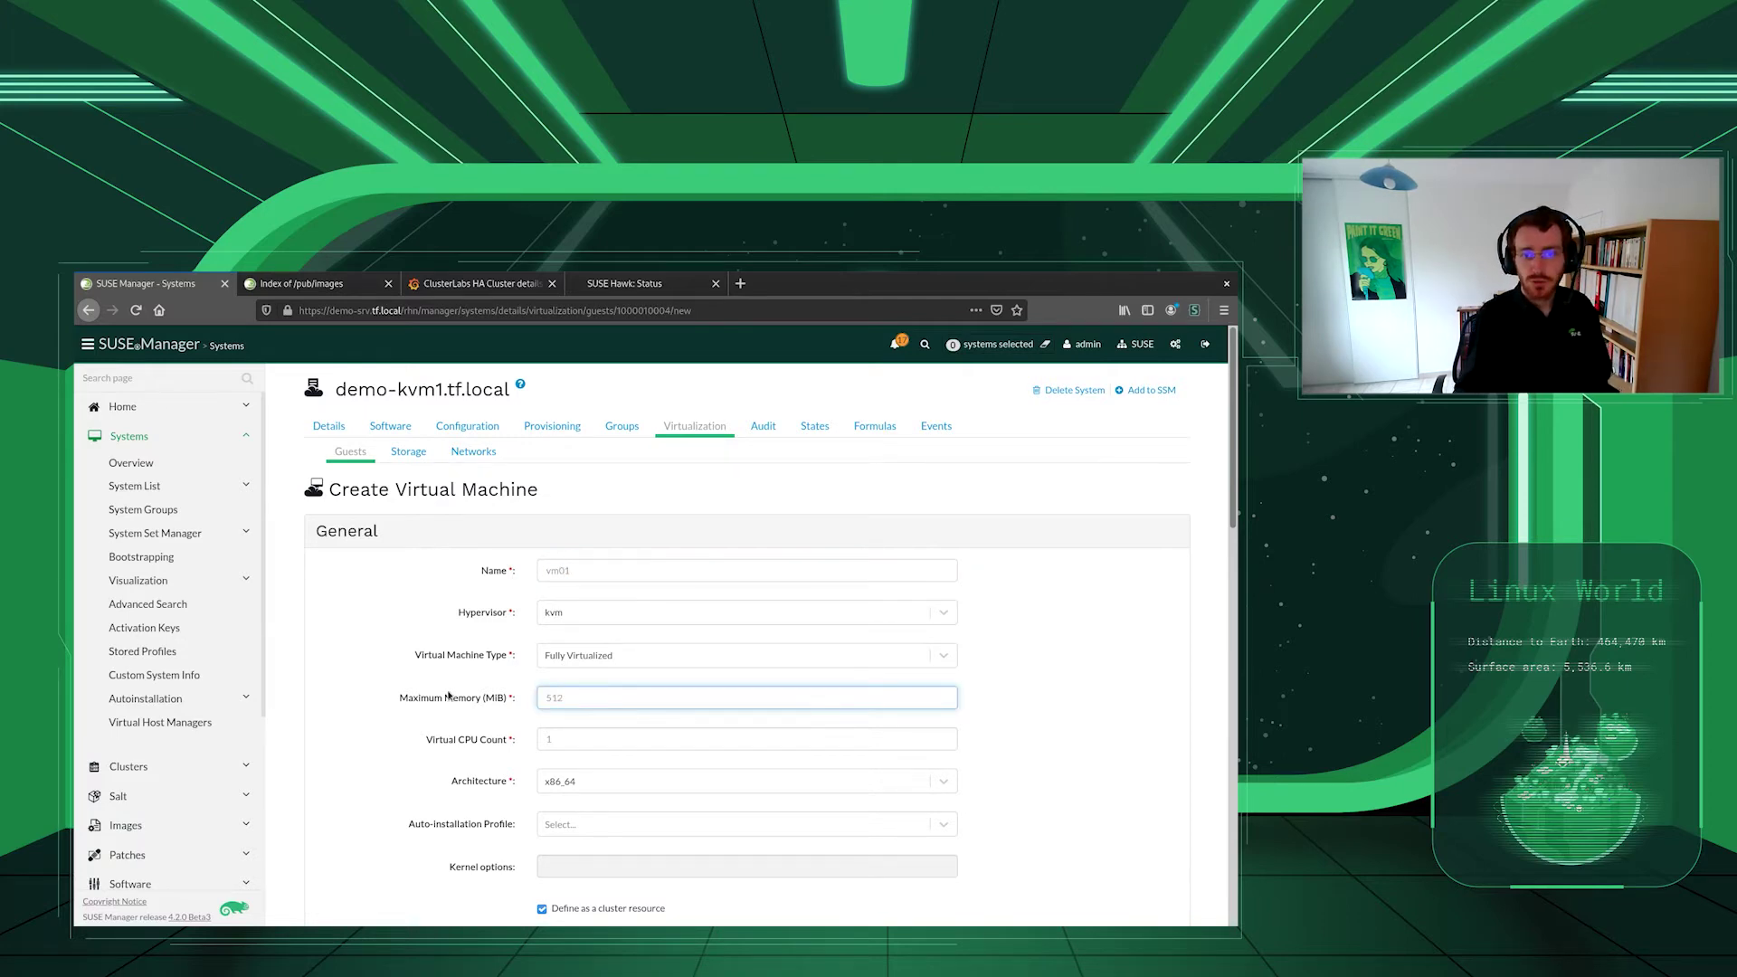
pyautogui.scroll(-3, 444, 699)
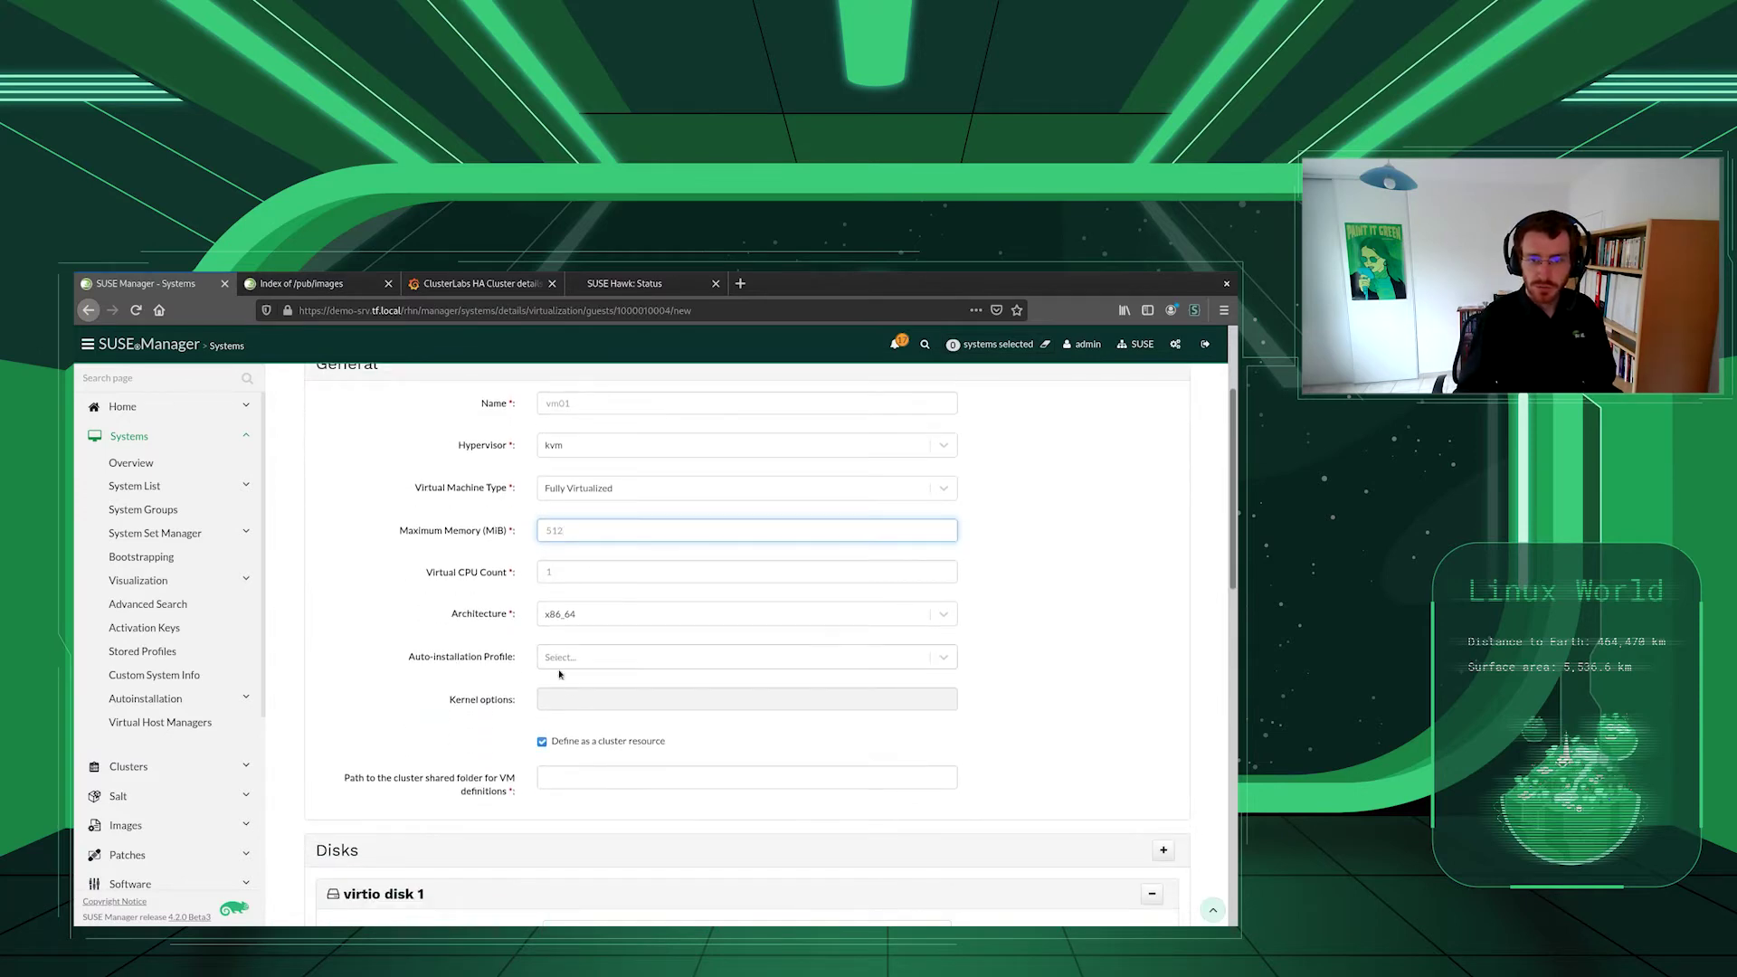
pyautogui.click(579, 781)
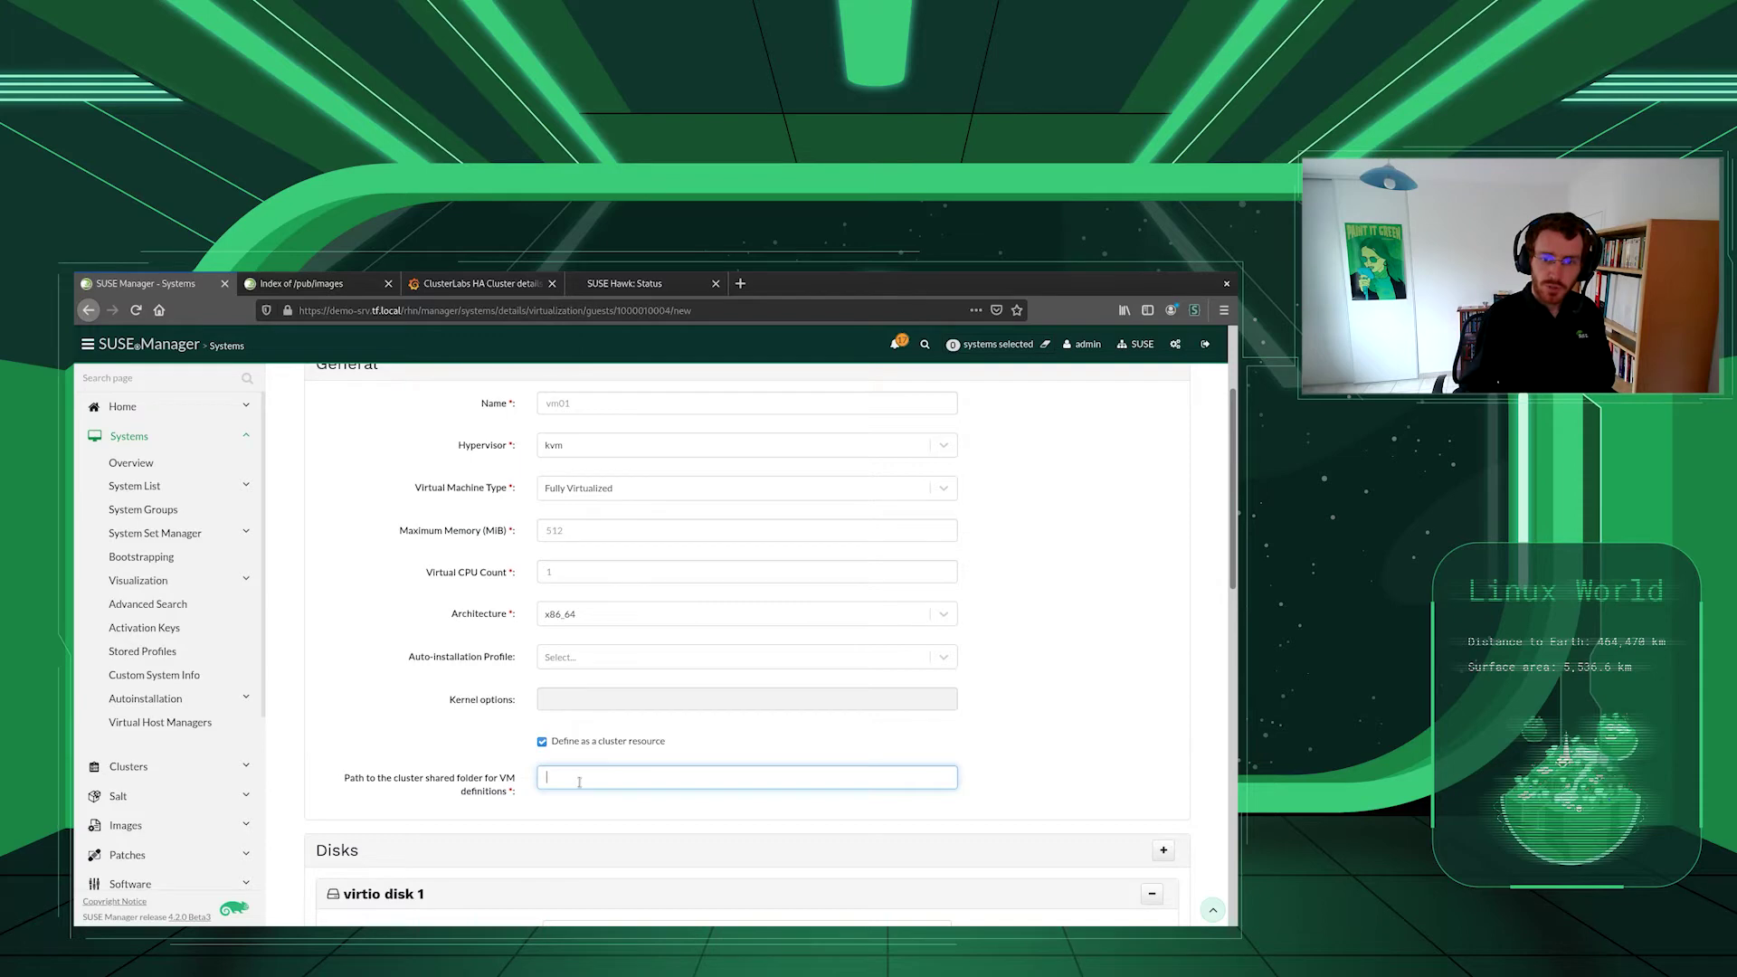
pyautogui.write('/srv/')
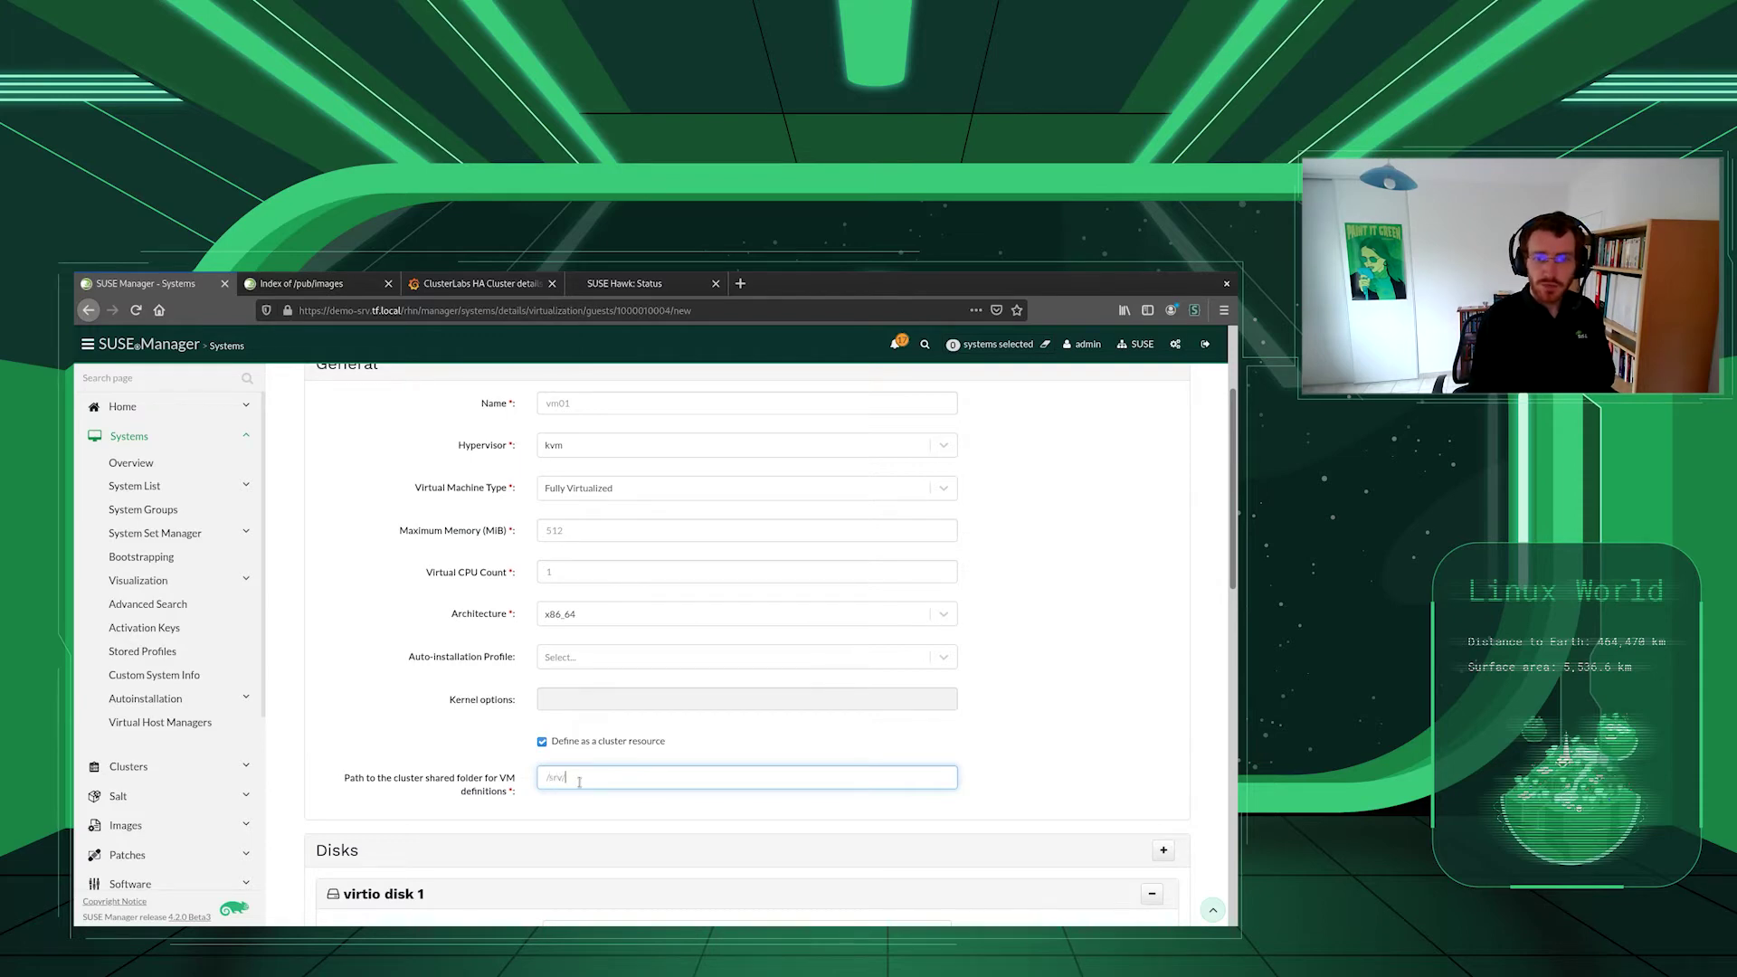
pyautogui.write('clusterfs')
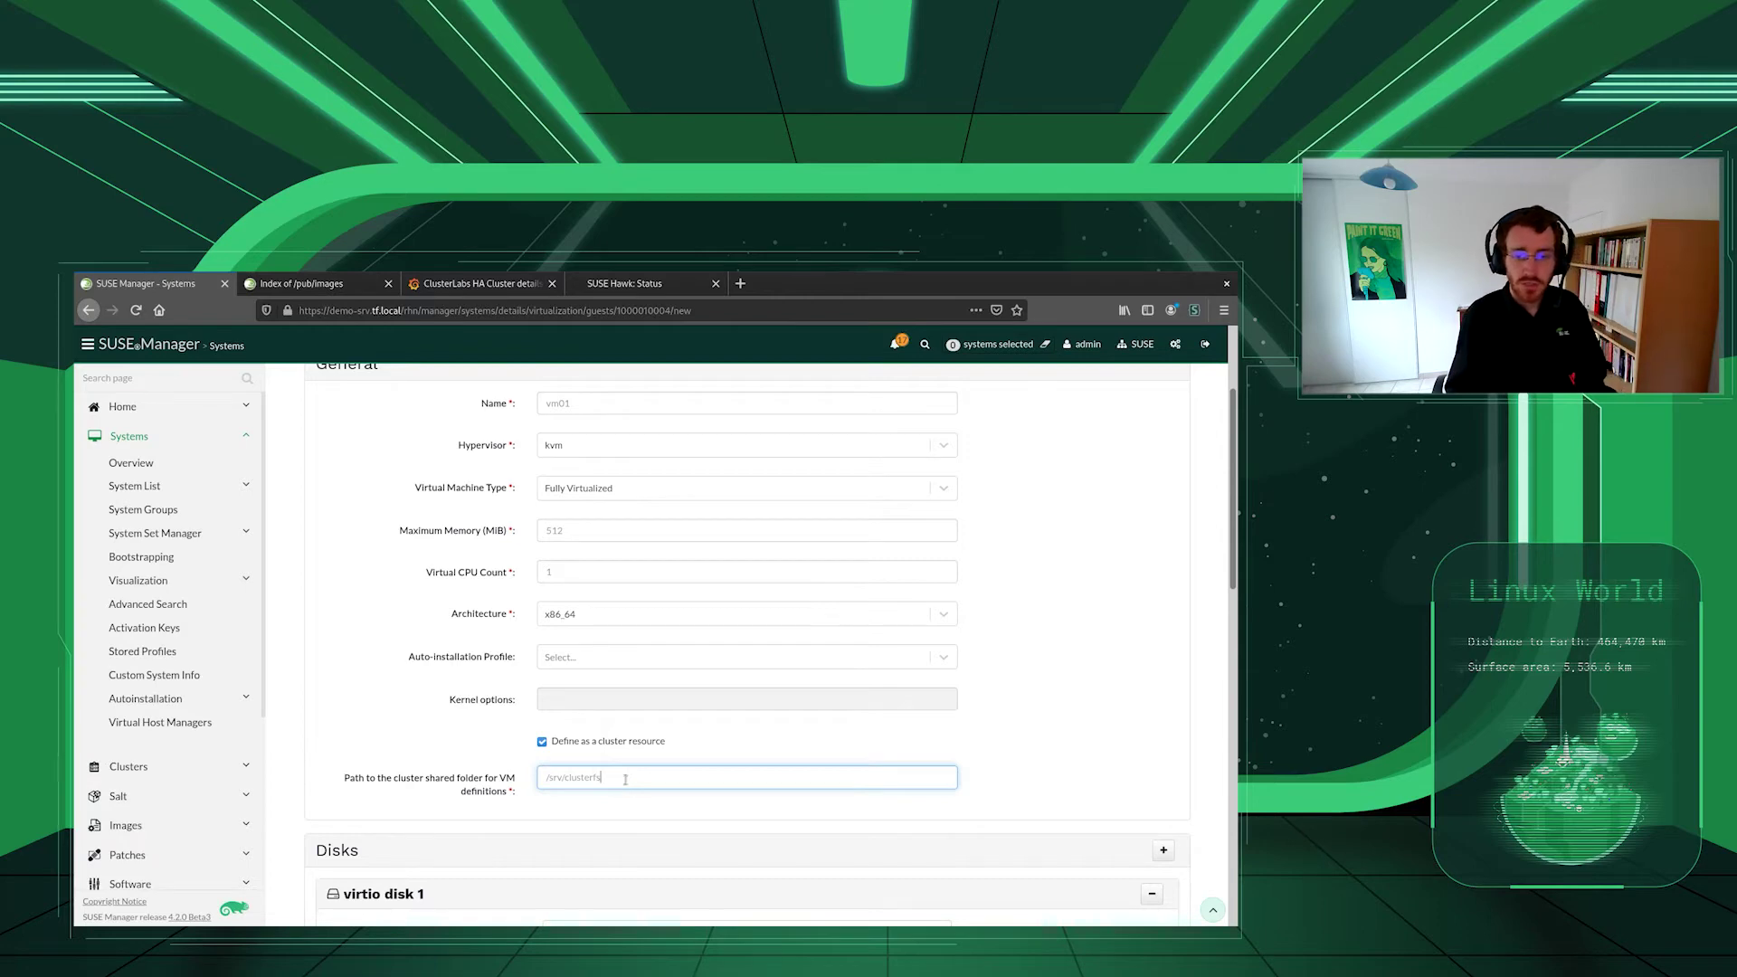
pyautogui.scroll(-2, 448, 753)
pyautogui.scroll(-6, 454, 745)
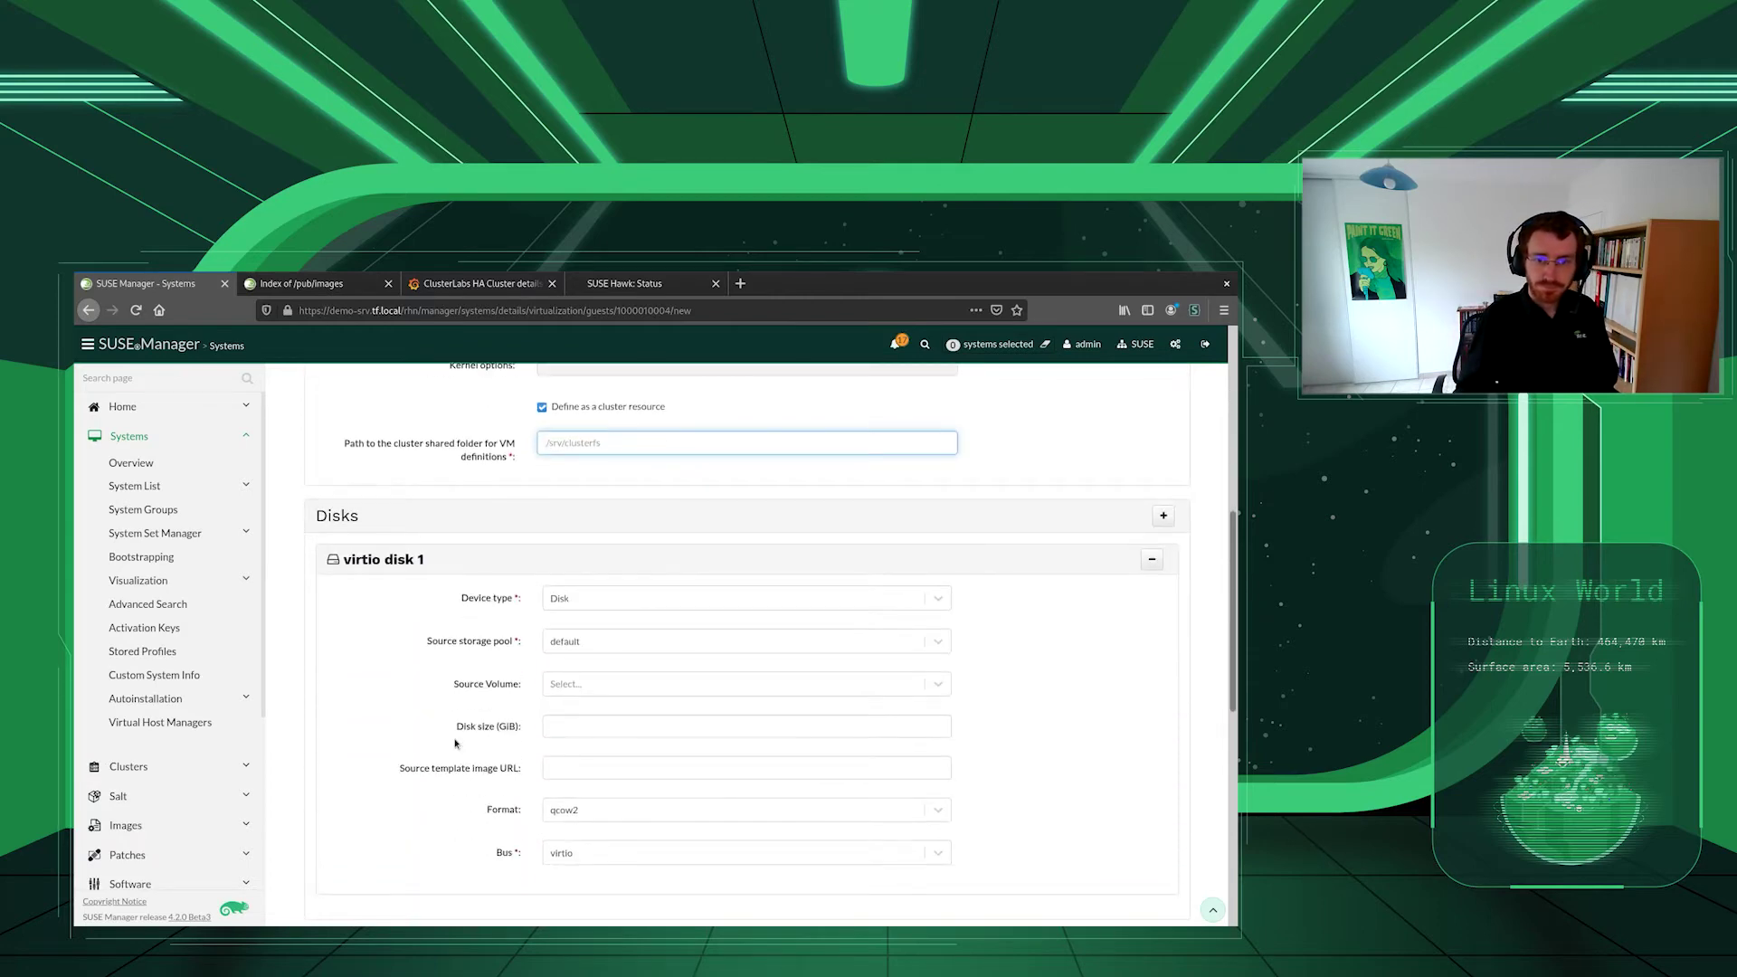
# - Copy the sles-15-sp2.qcow2 image link into the disk's Source template image URL
pyautogui.click(556, 686)
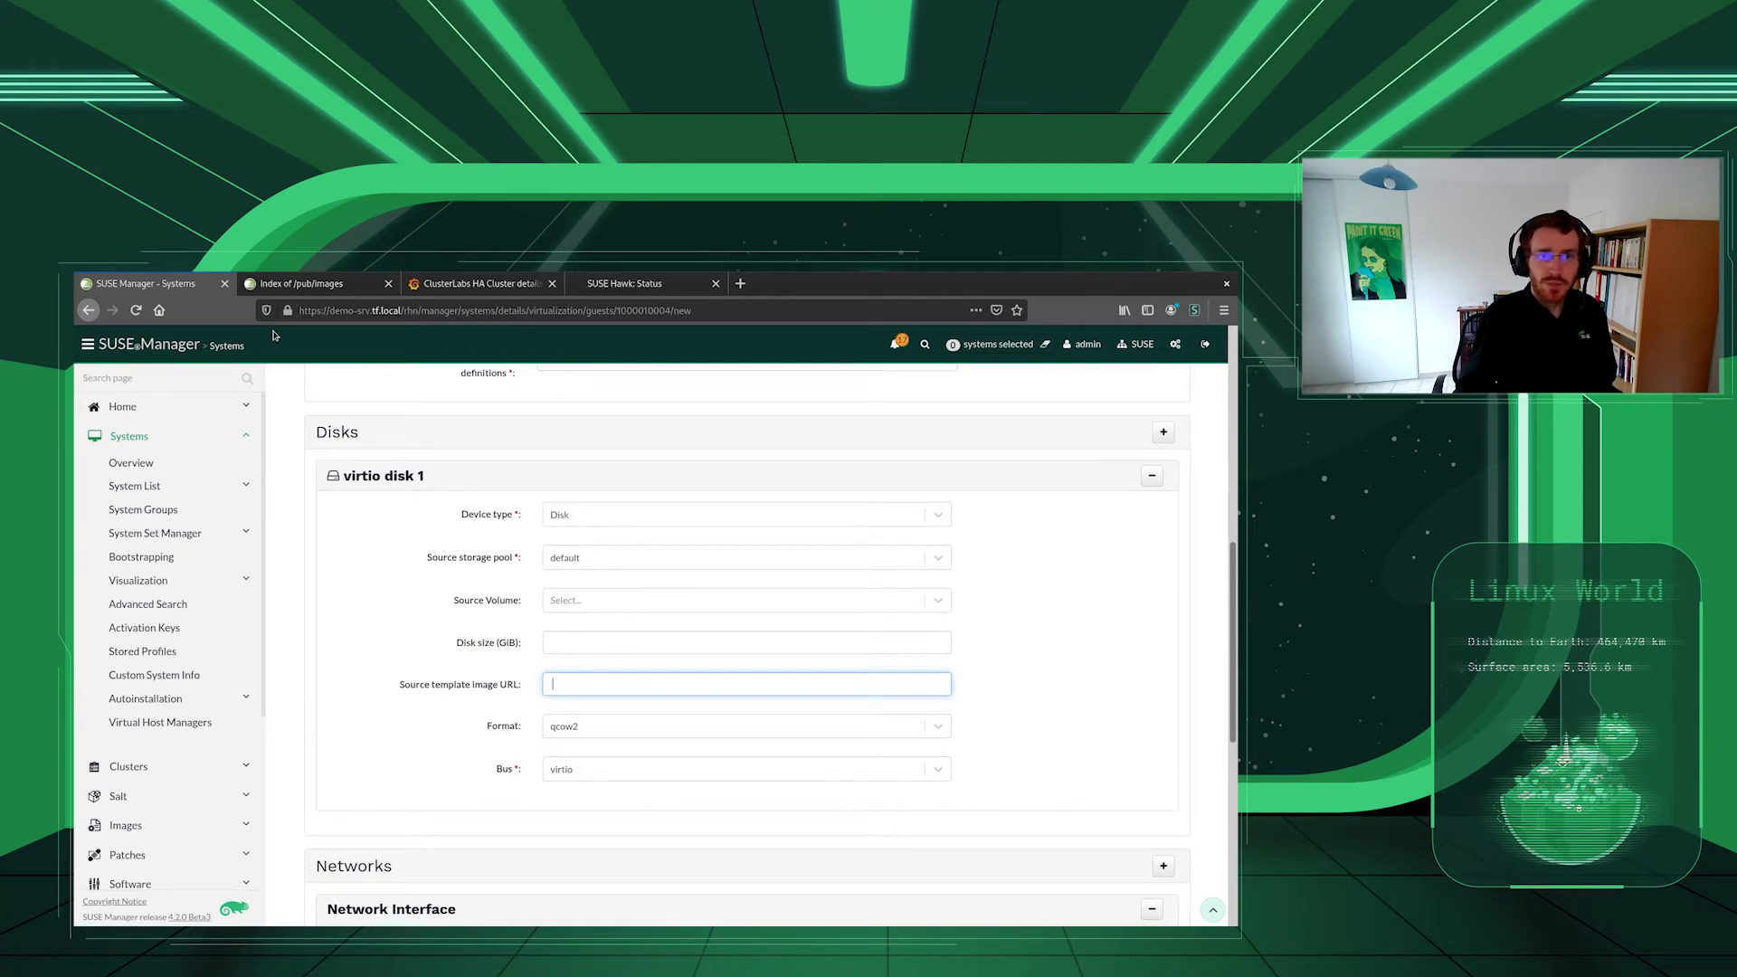
pyautogui.click(318, 285)
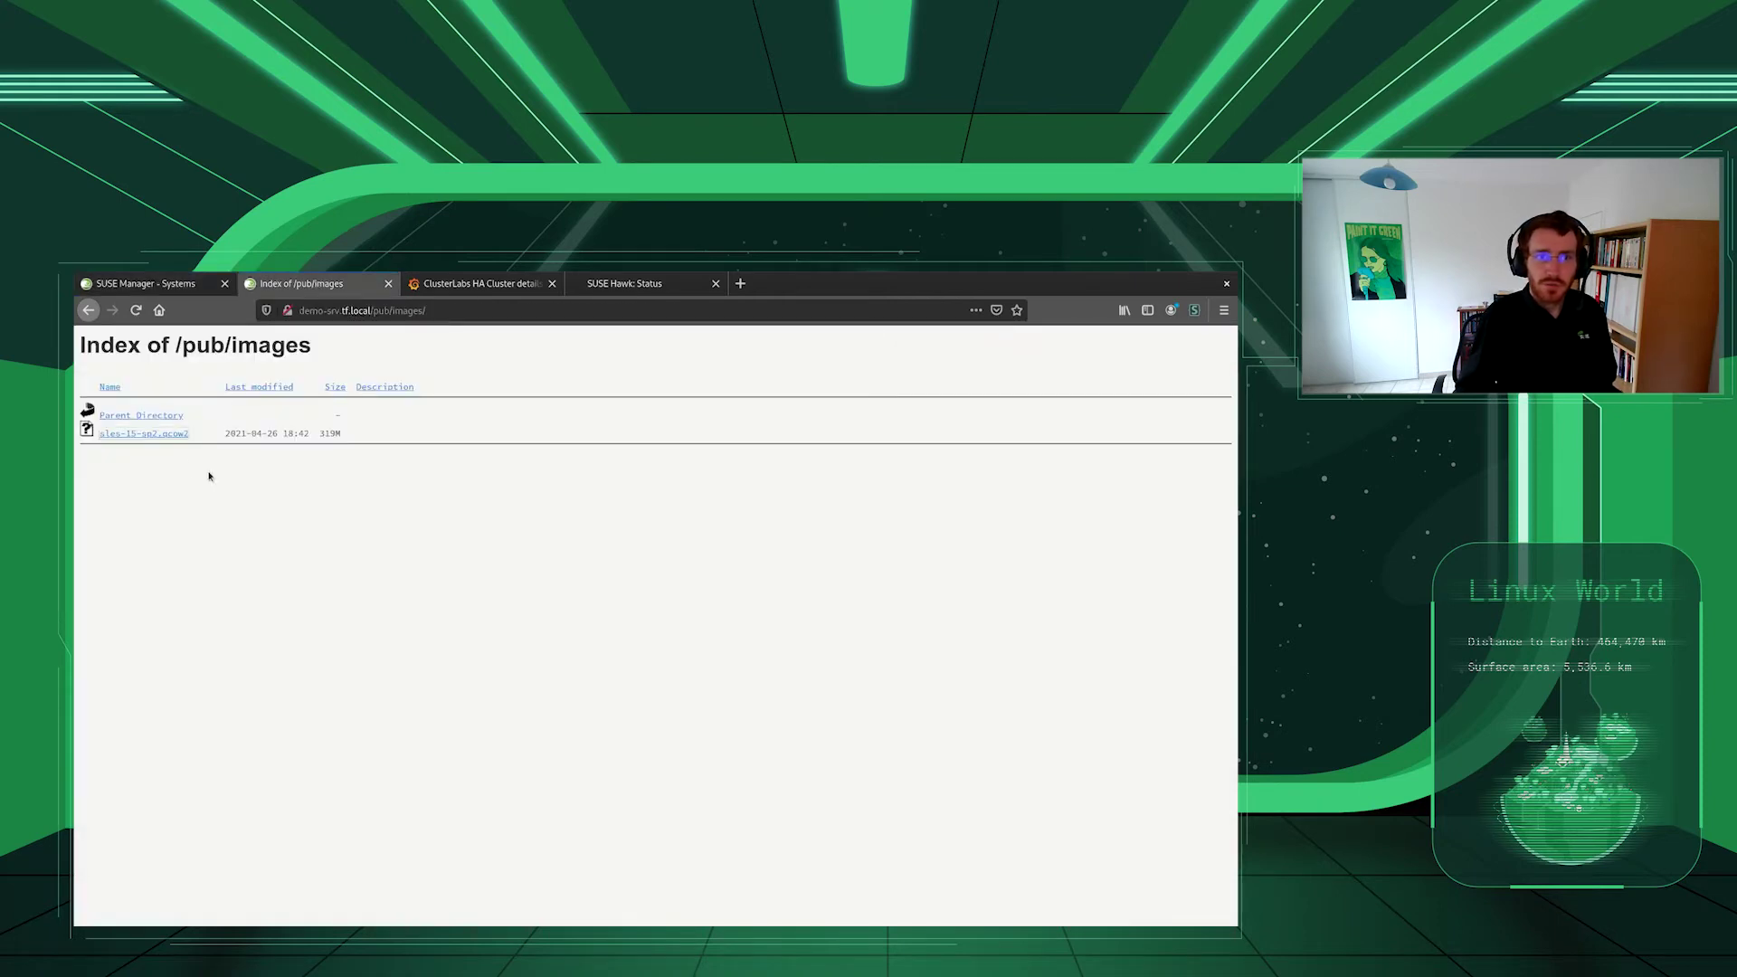
pyautogui.rightClick(159, 436)
pyautogui.click(213, 543)
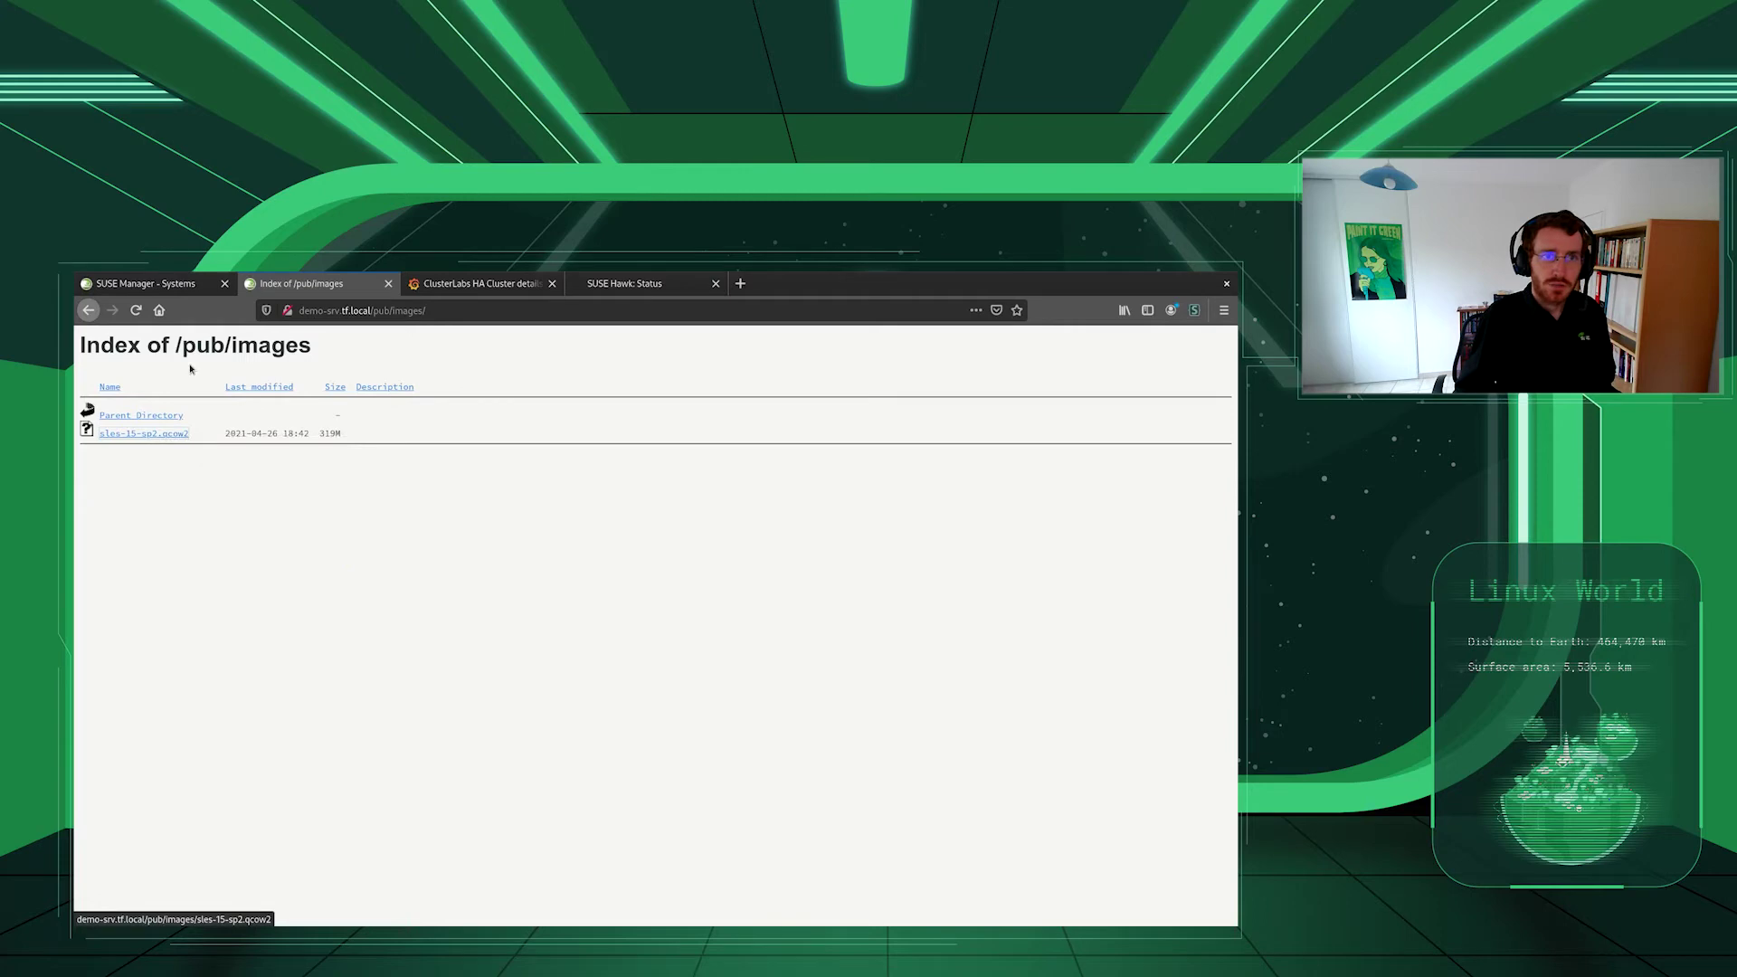
pyautogui.click(145, 283)
pyautogui.rightClick(598, 680)
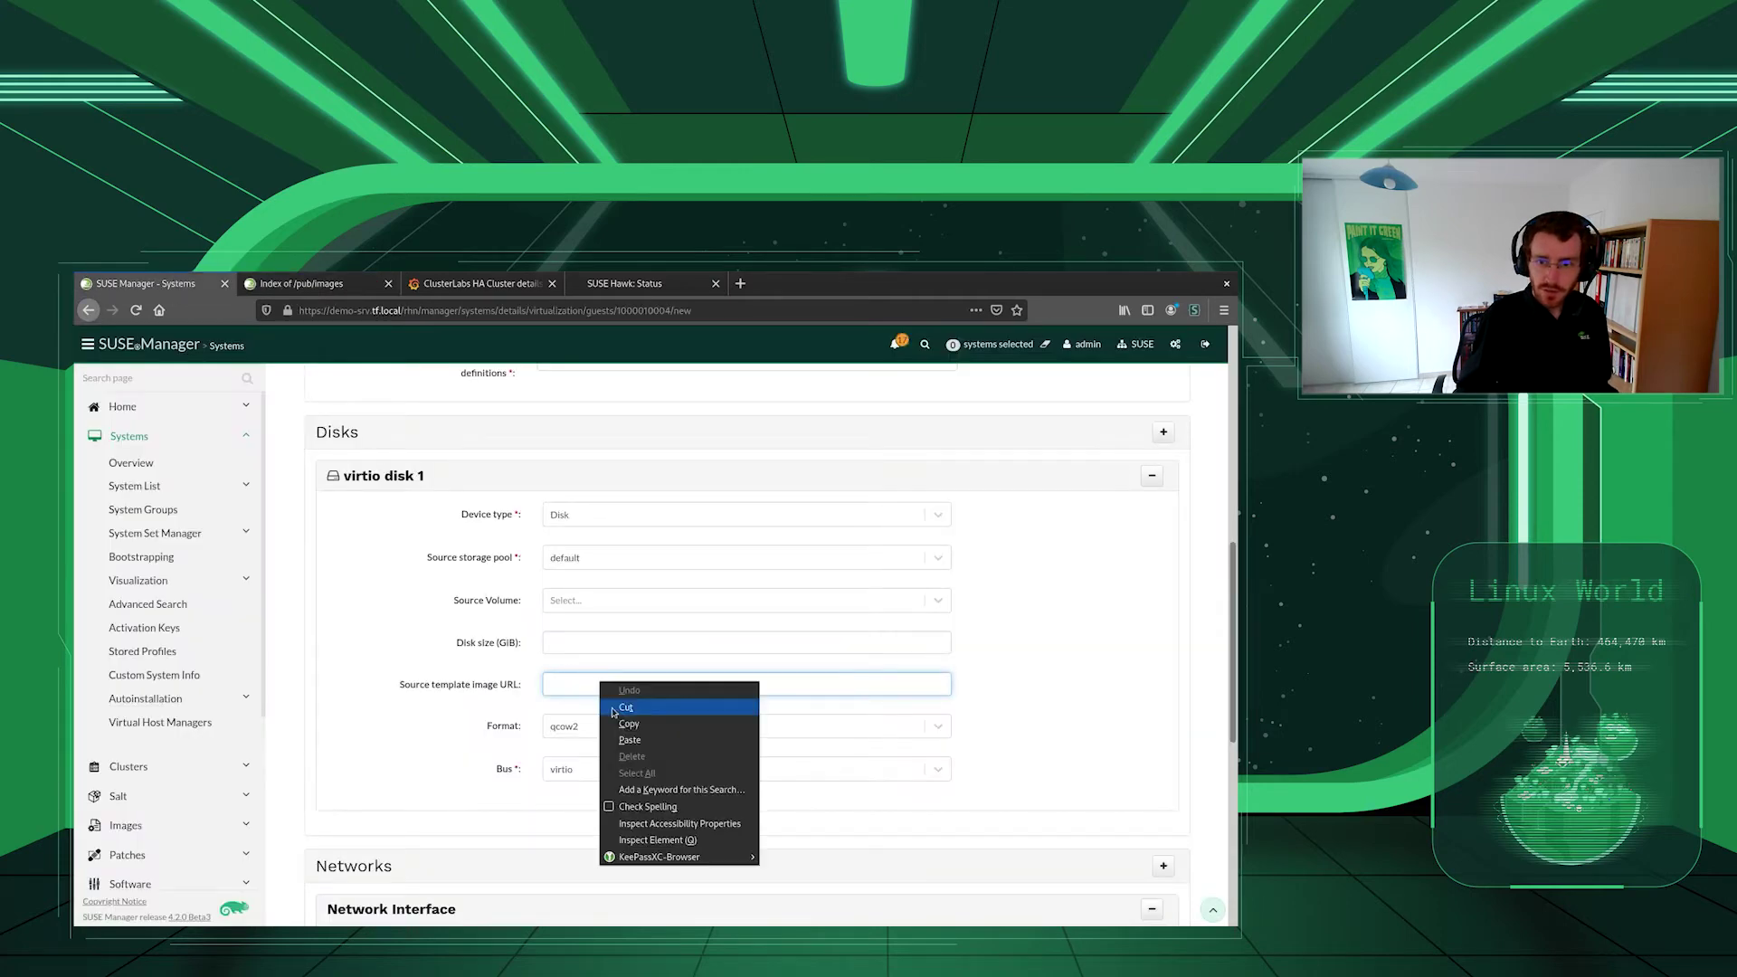
pyautogui.click(626, 738)
pyautogui.scroll(-1, 382, 682)
pyautogui.scroll(-5, 383, 682)
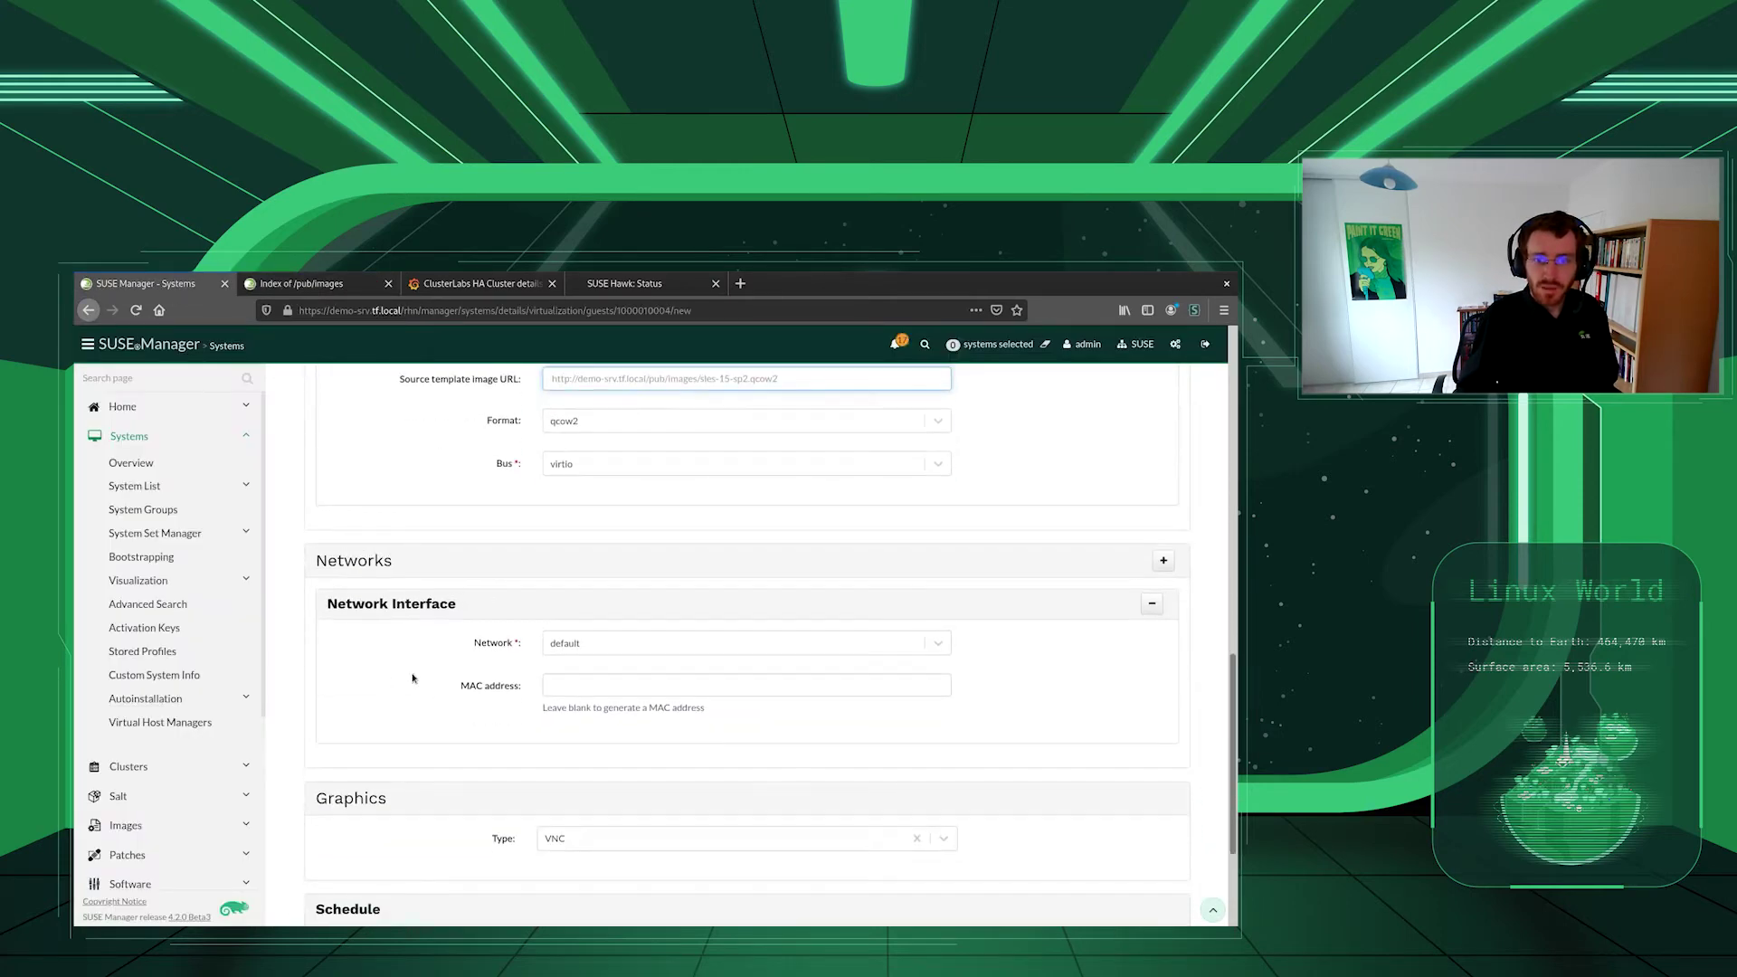
# - Set the network interface MAC to 2A:C3:A7:A6:02:05 and create the guest
pyautogui.click(556, 615)
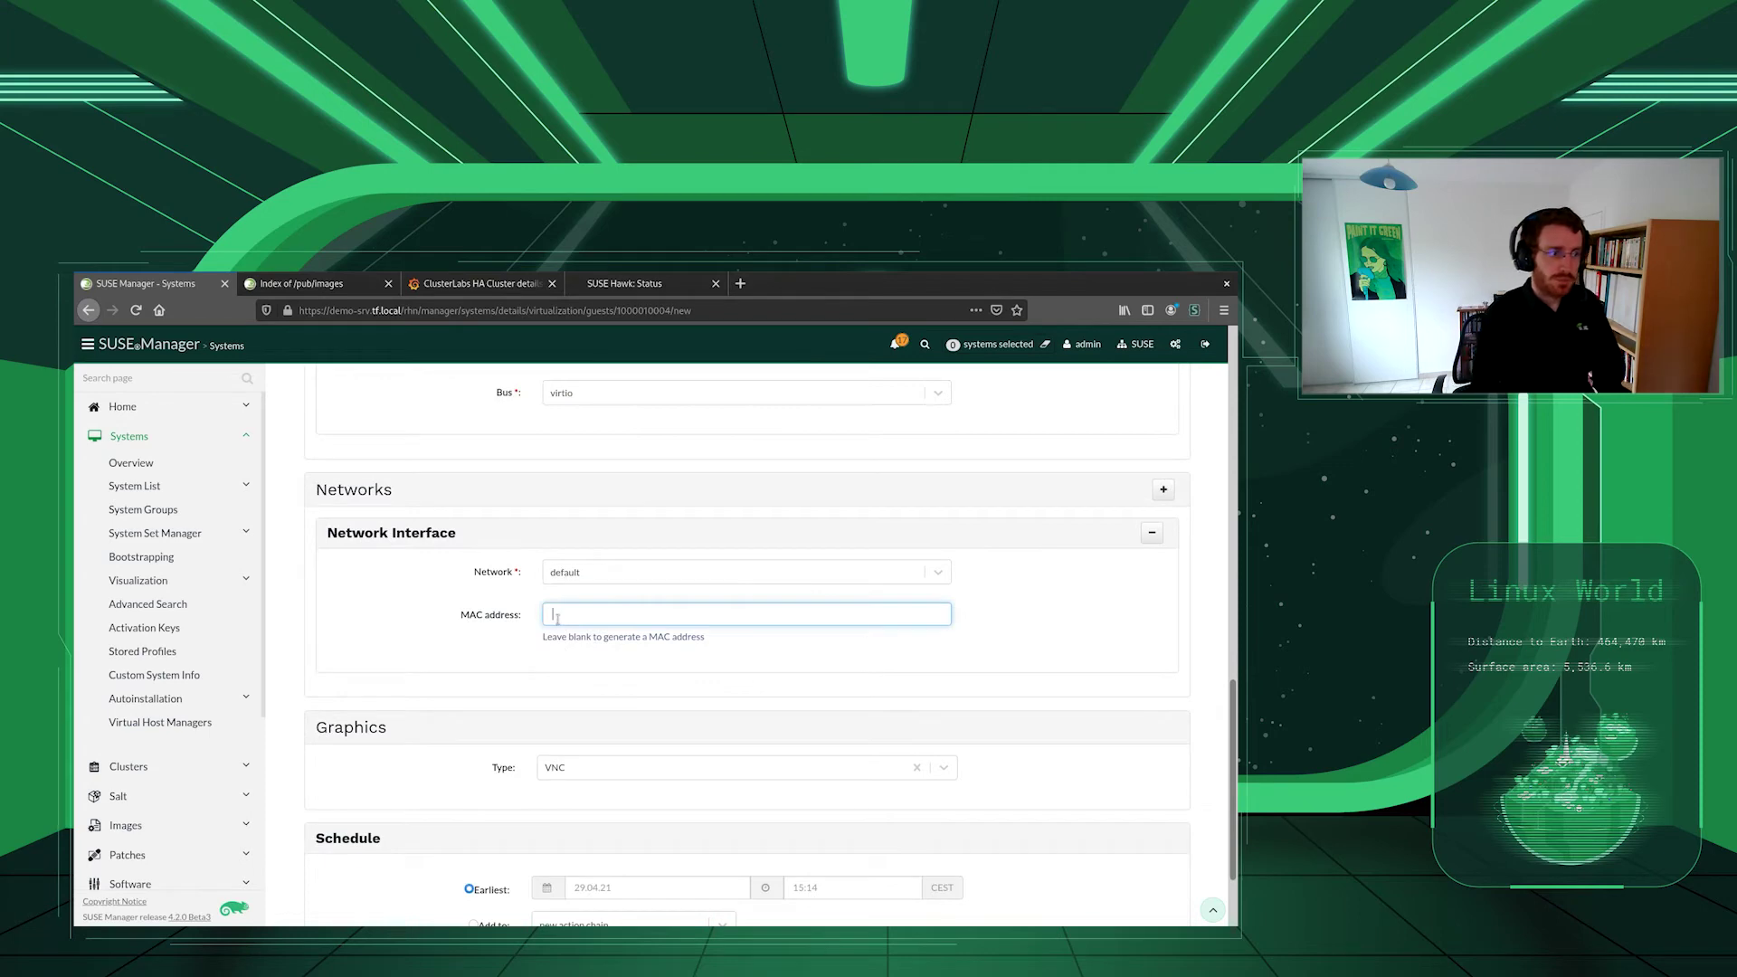
pyautogui.write('2A:C3')
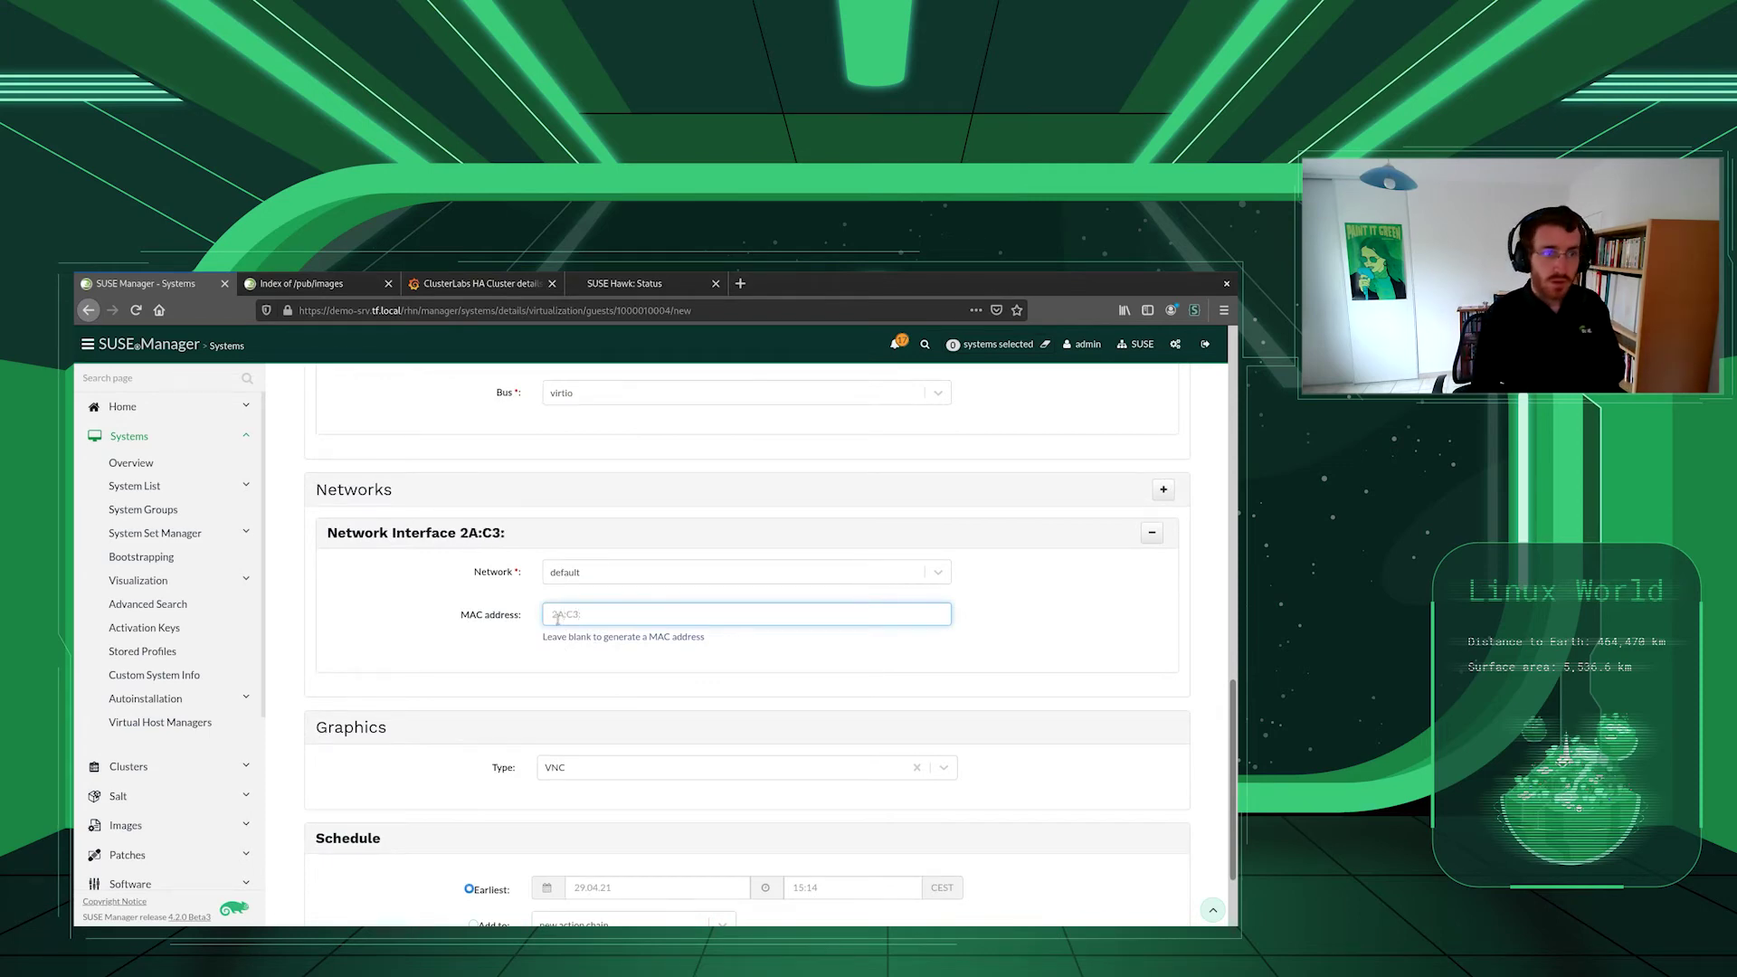
pyautogui.write(':A7:A6:02:05')
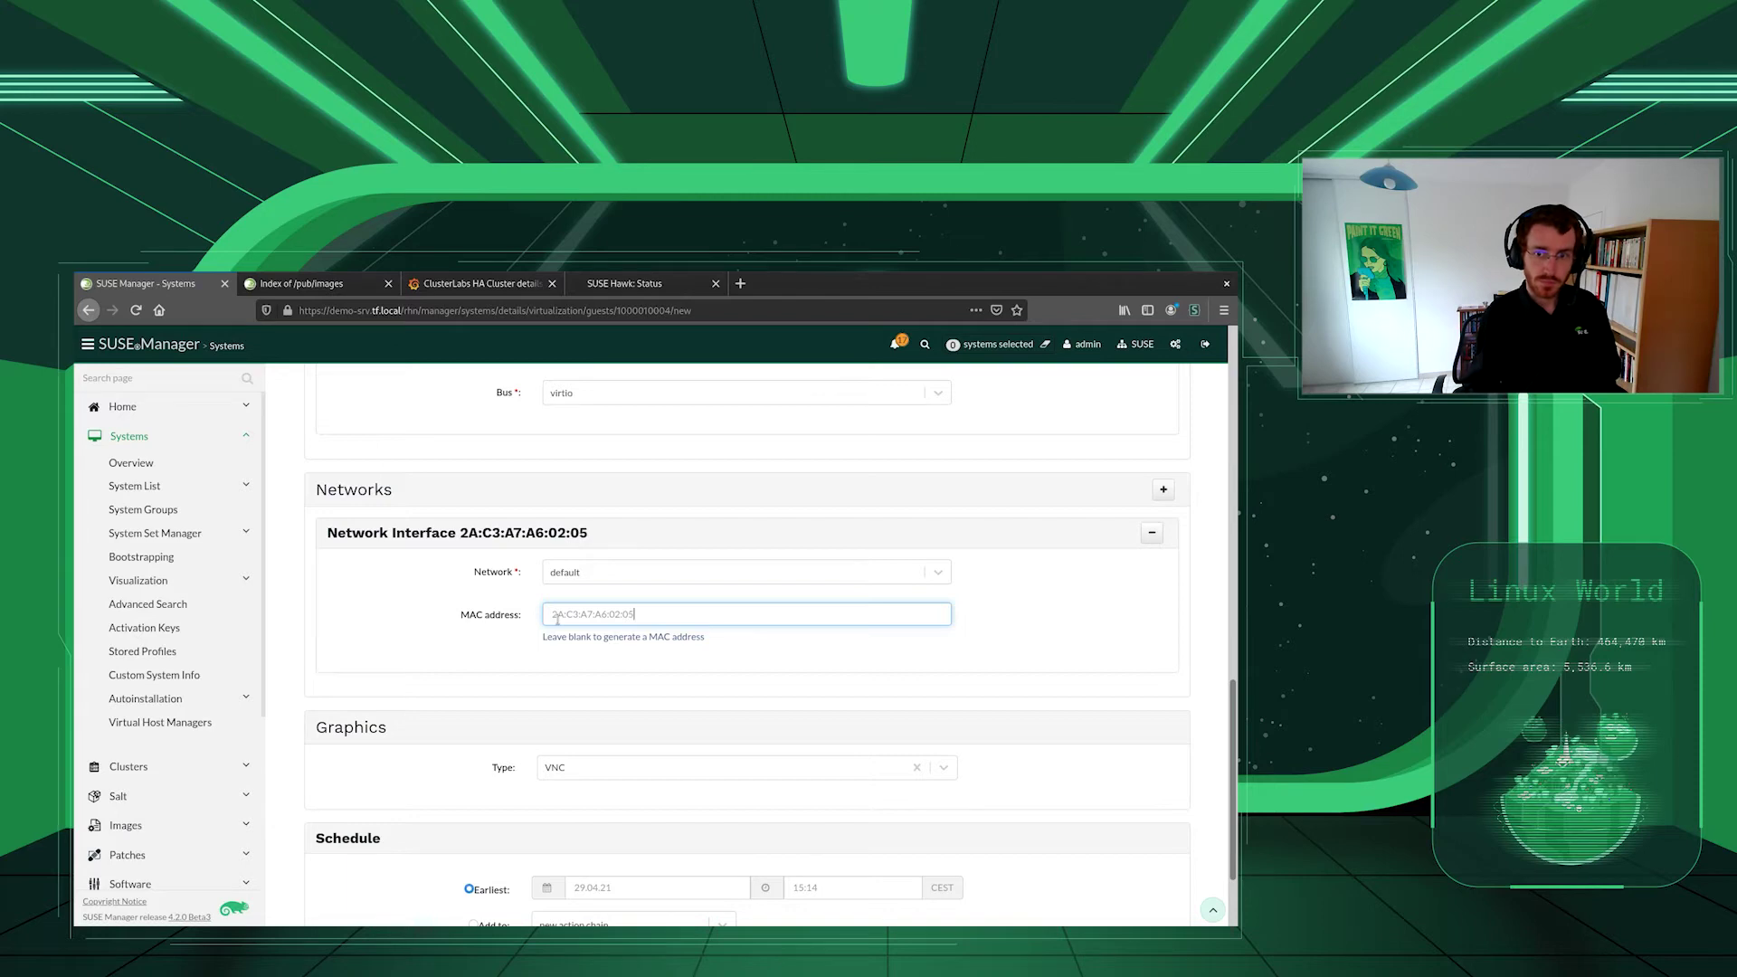
pyautogui.scroll(-2, 474, 632)
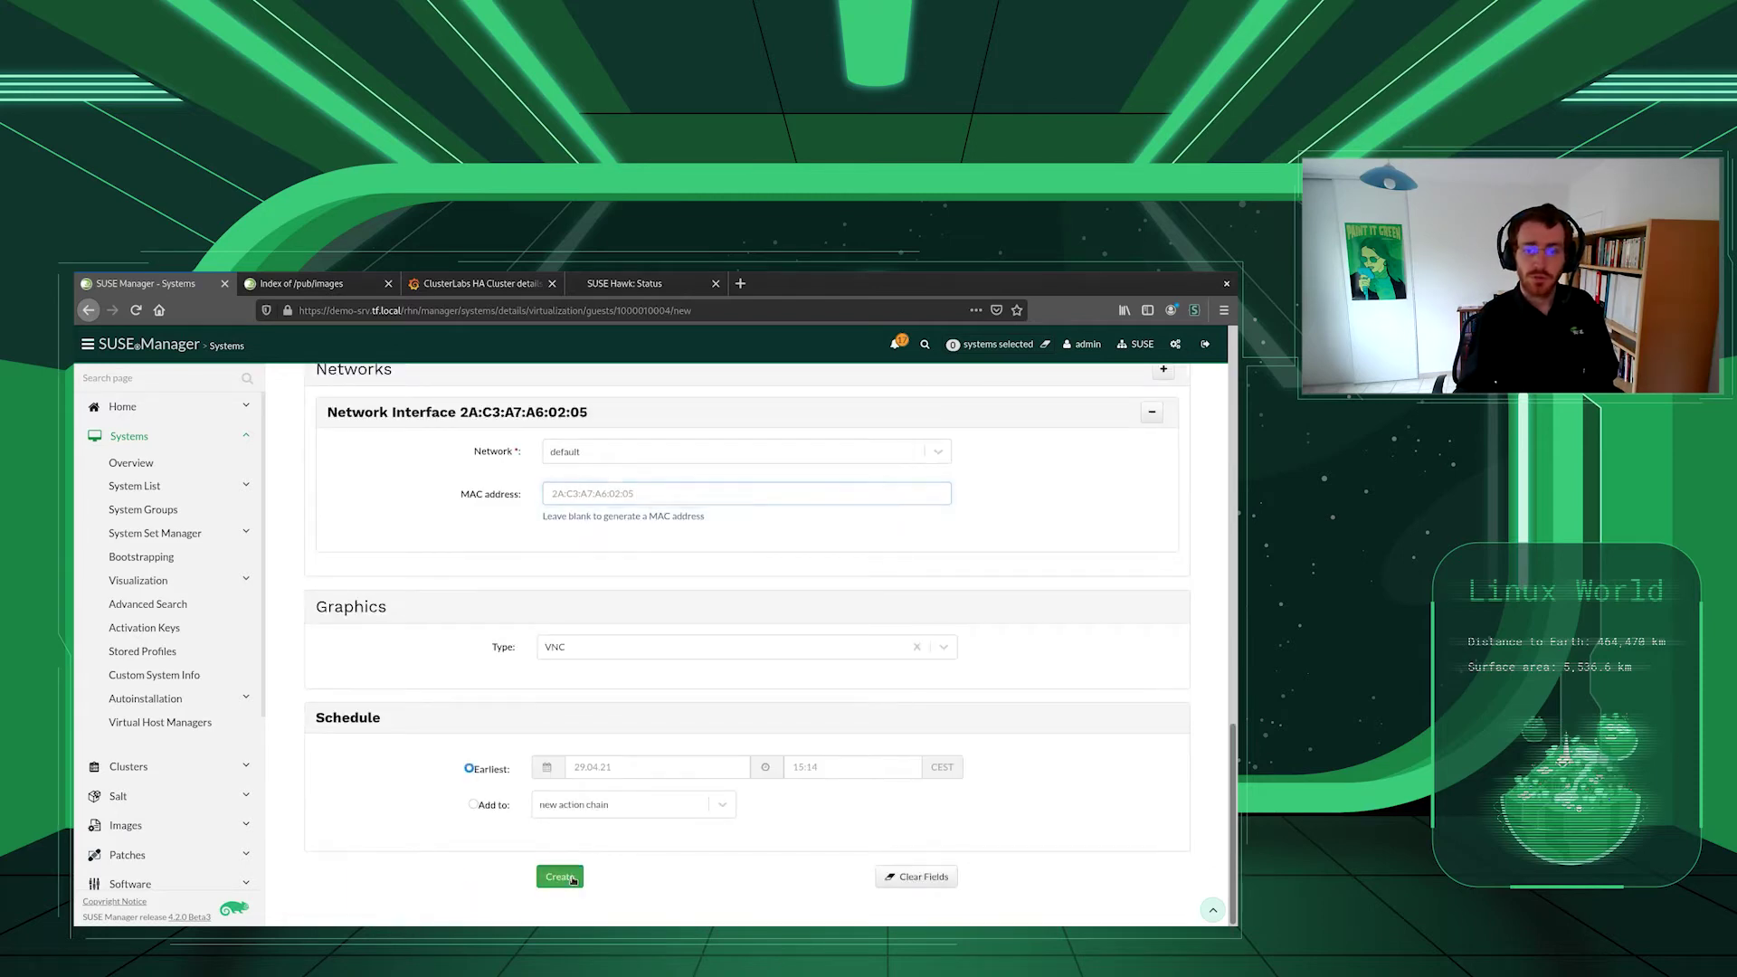
pyautogui.click(570, 877)
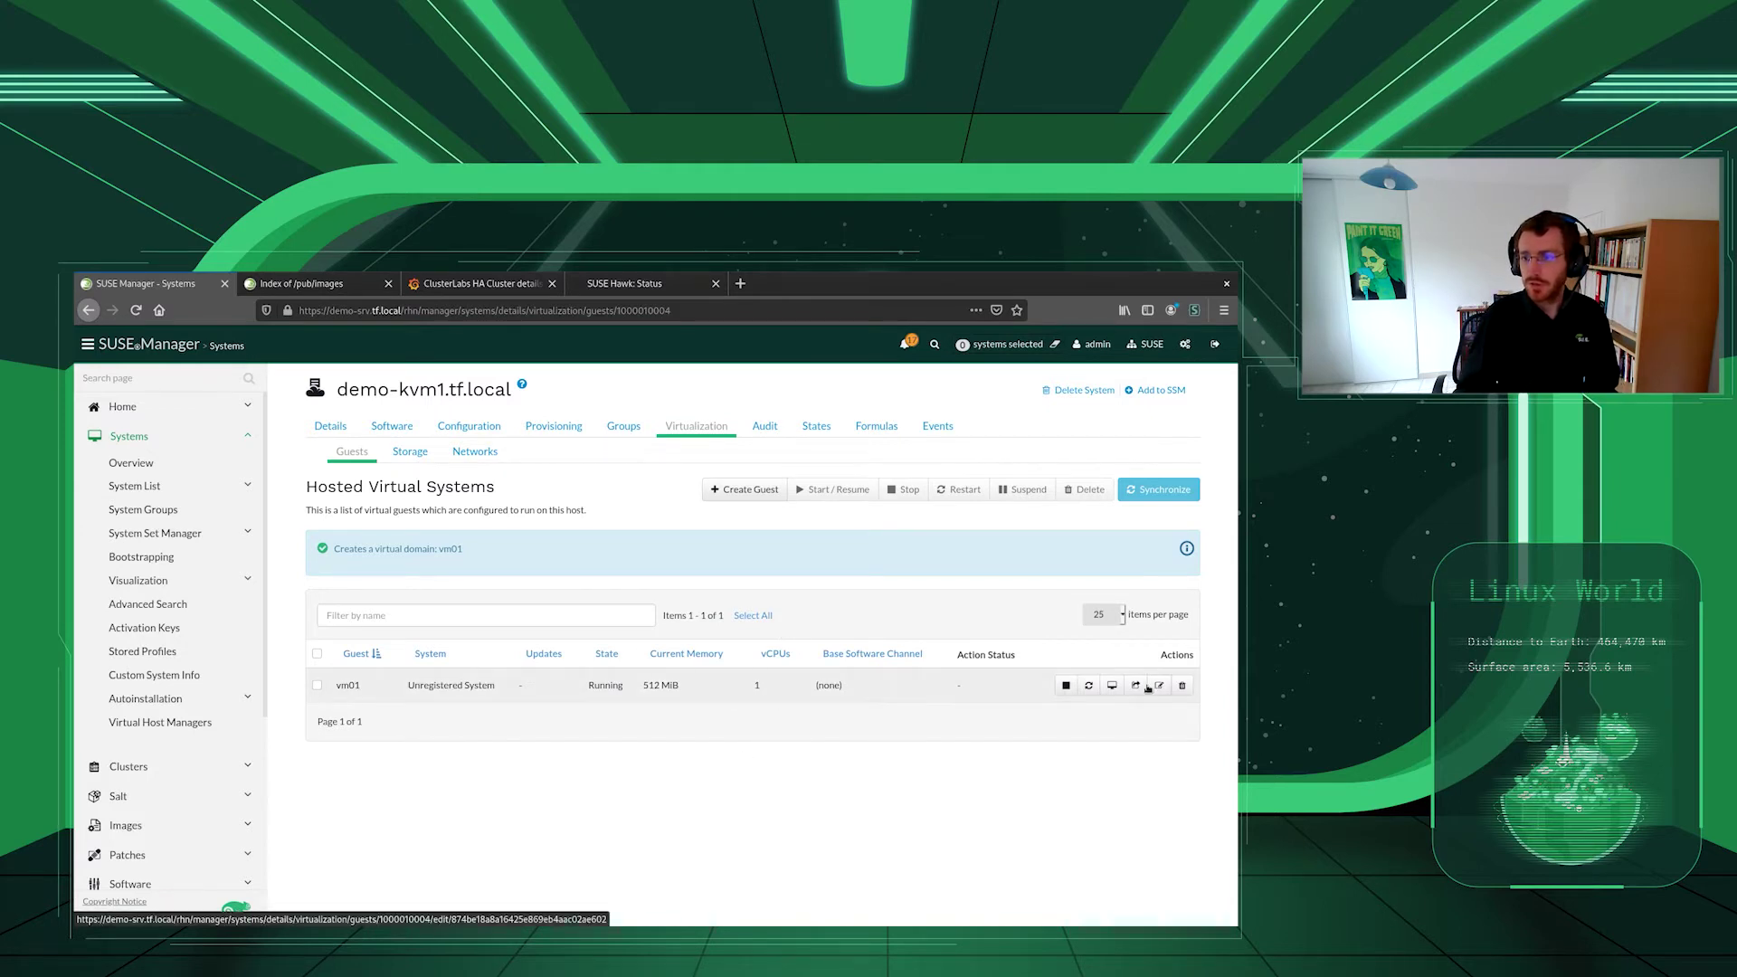
pyautogui.click(633, 283)
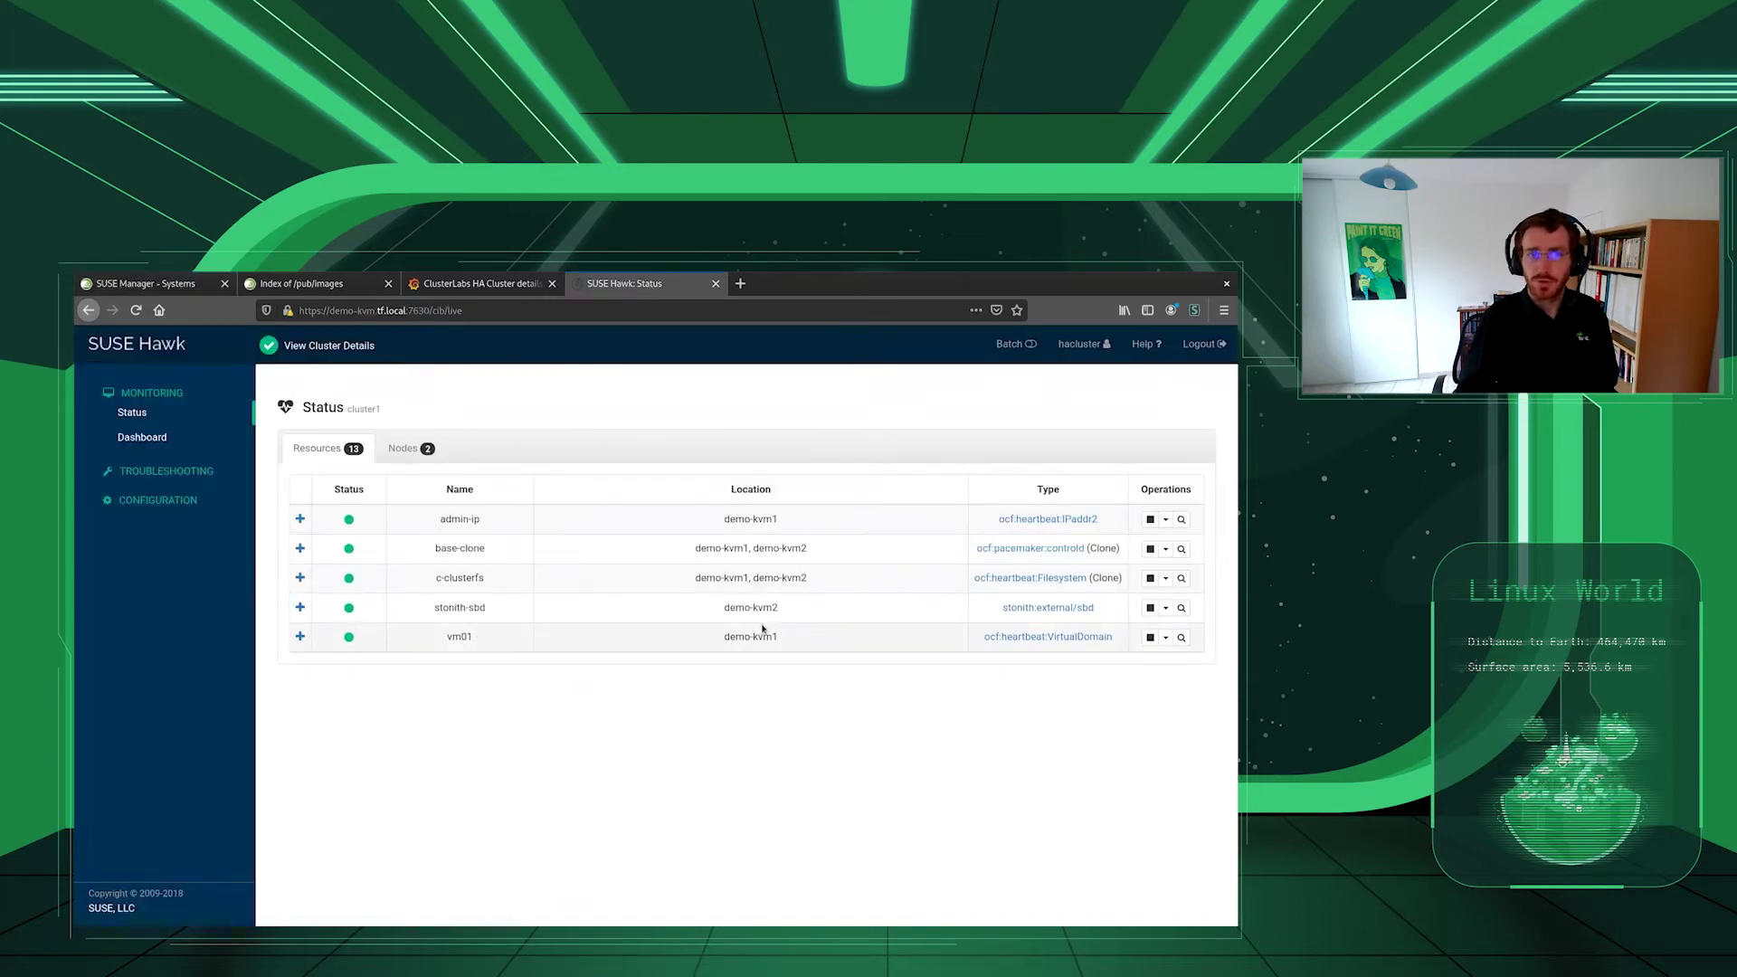
pyautogui.click(172, 286)
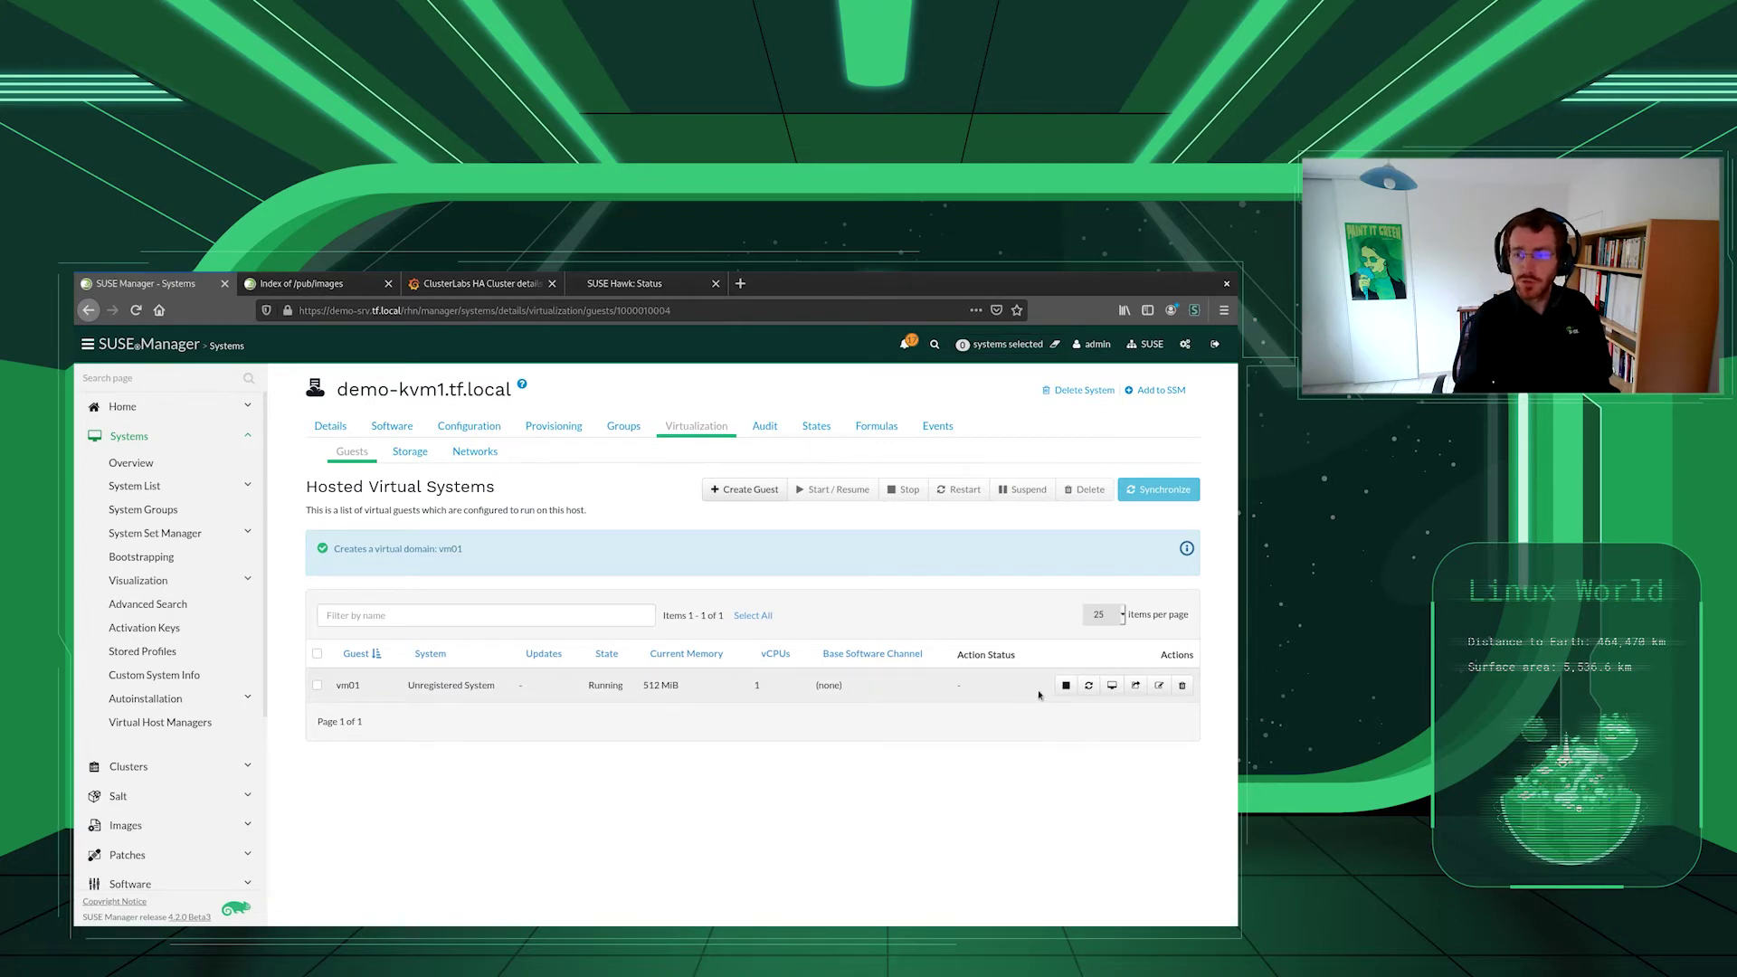
# - Log into vm01's console as root and write vm01.tf.local into /etc/hostname
pyautogui.click(1112, 686)
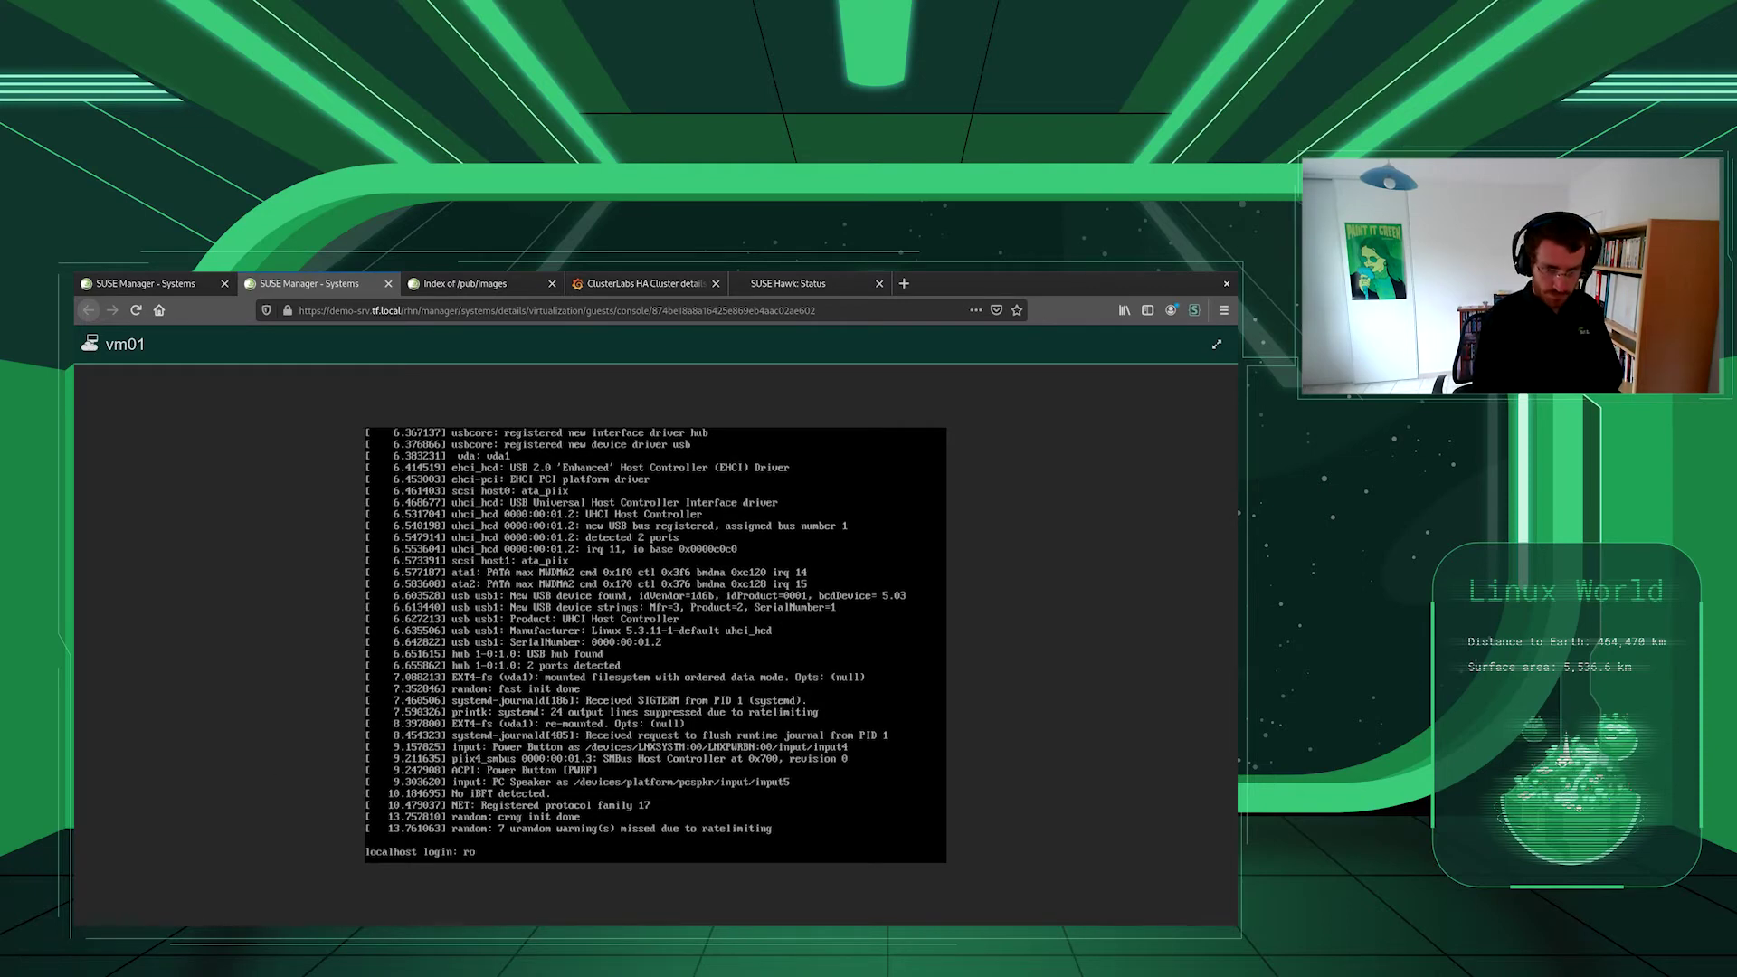
pyautogui.press('Return')
pyautogui.press('Return')
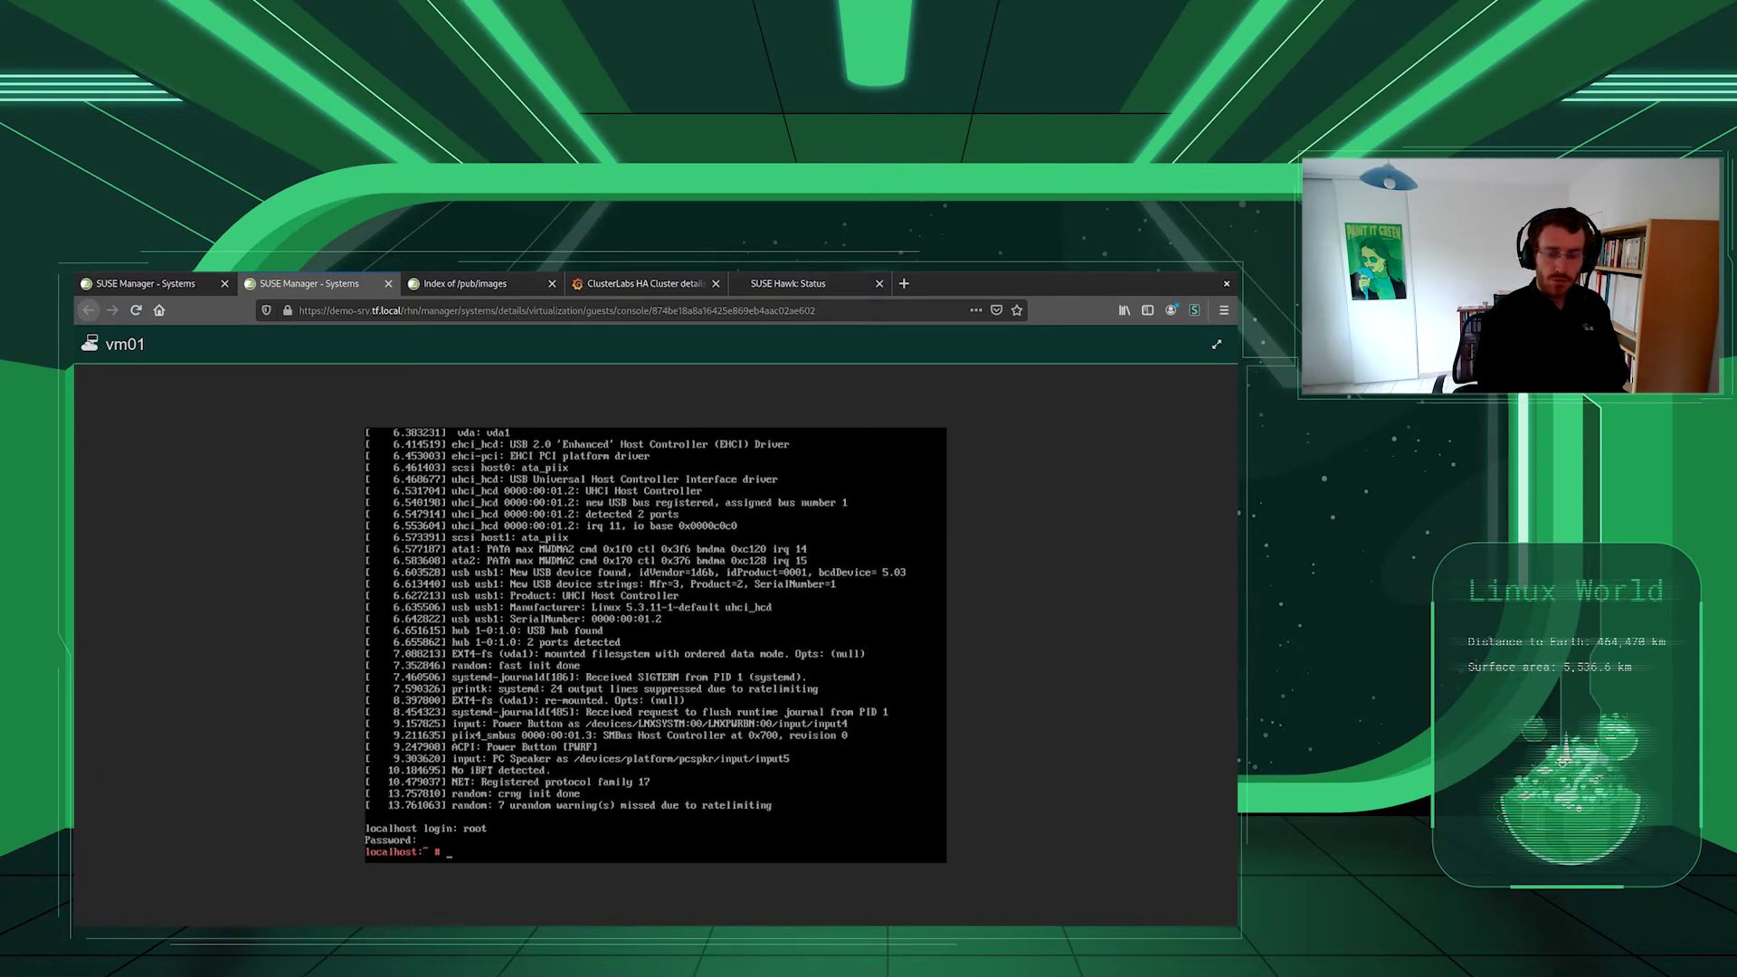
pyautogui.write('ech')
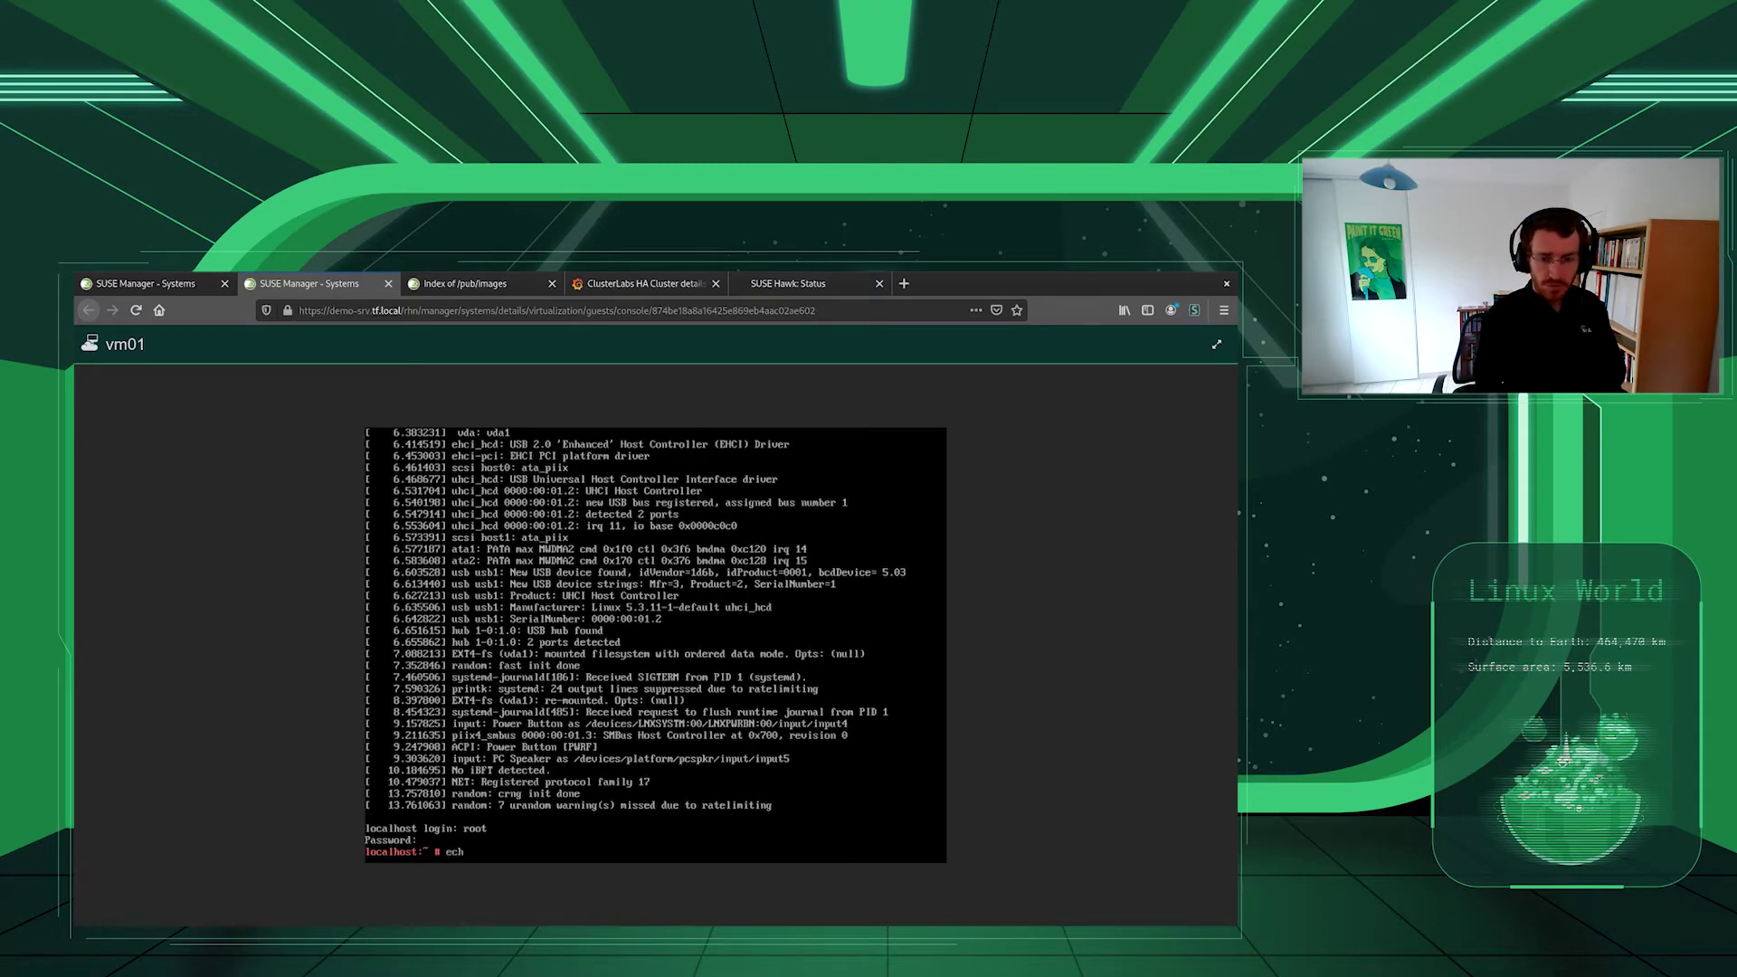
pyautogui.write('o "vm')
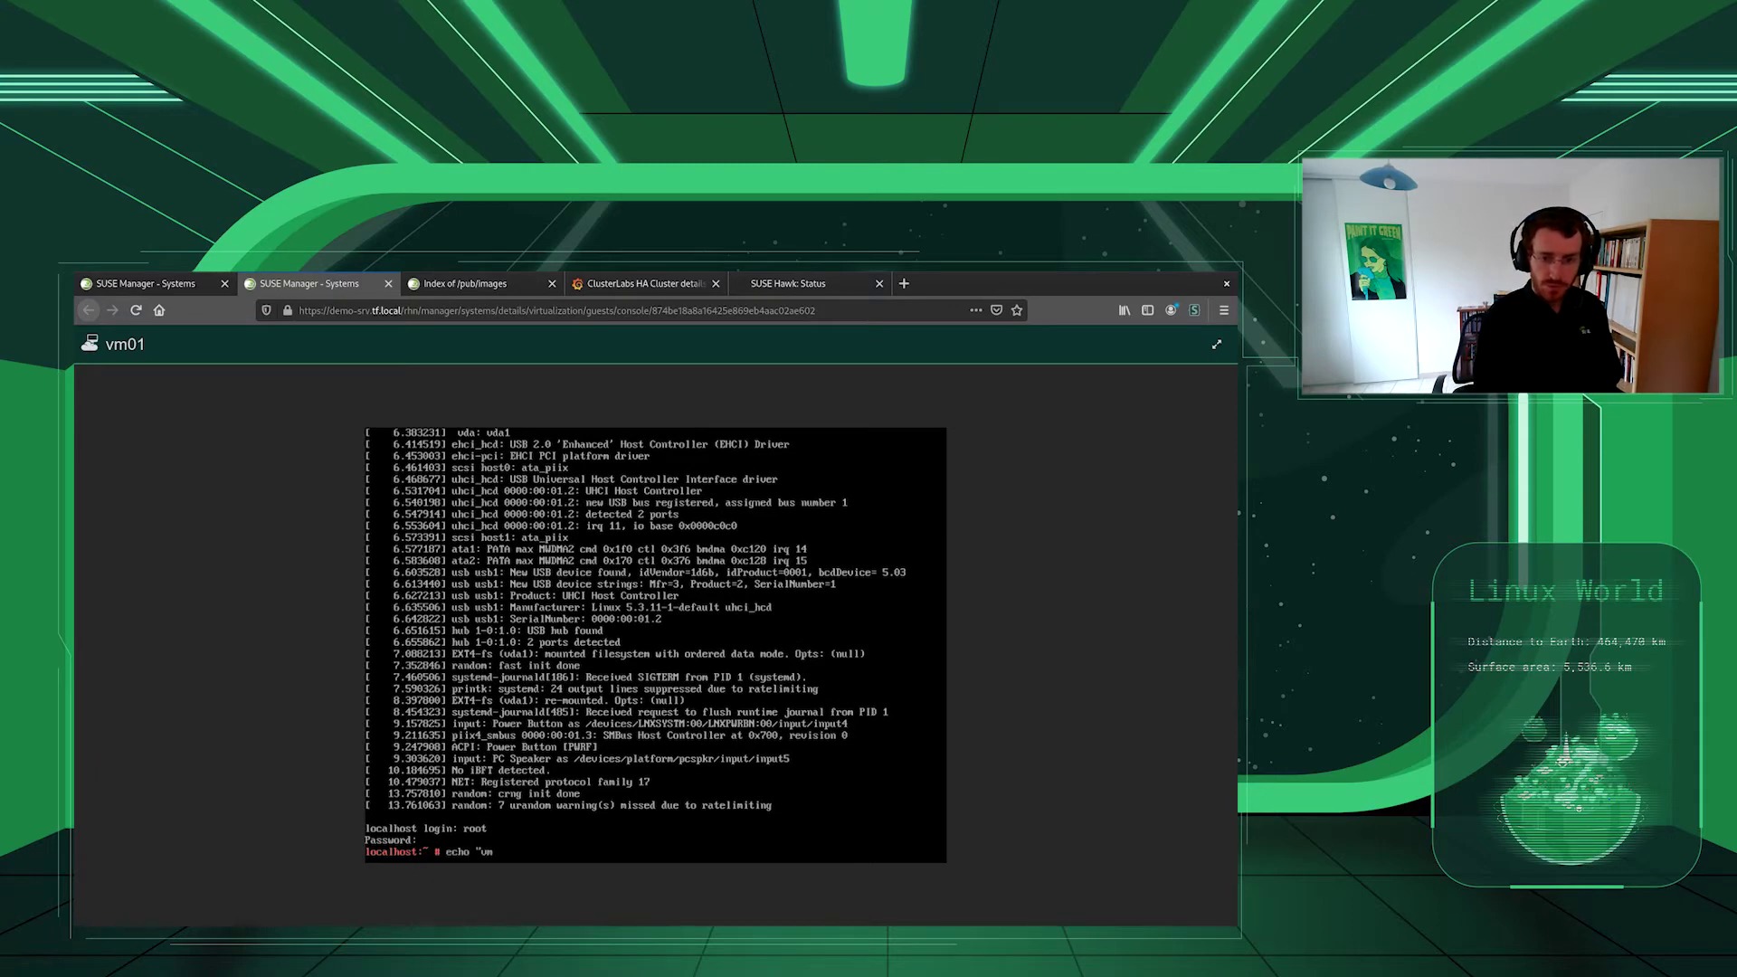
pyautogui.write('01.tf.local">/etc/hostname')
pyautogui.press('Return')
# - Apply the new hostname with hostname -F /etc/hostname and restart avahi-daemon
pyautogui.write('hostname -F /etc/hostname')
pyautogui.press('Return')
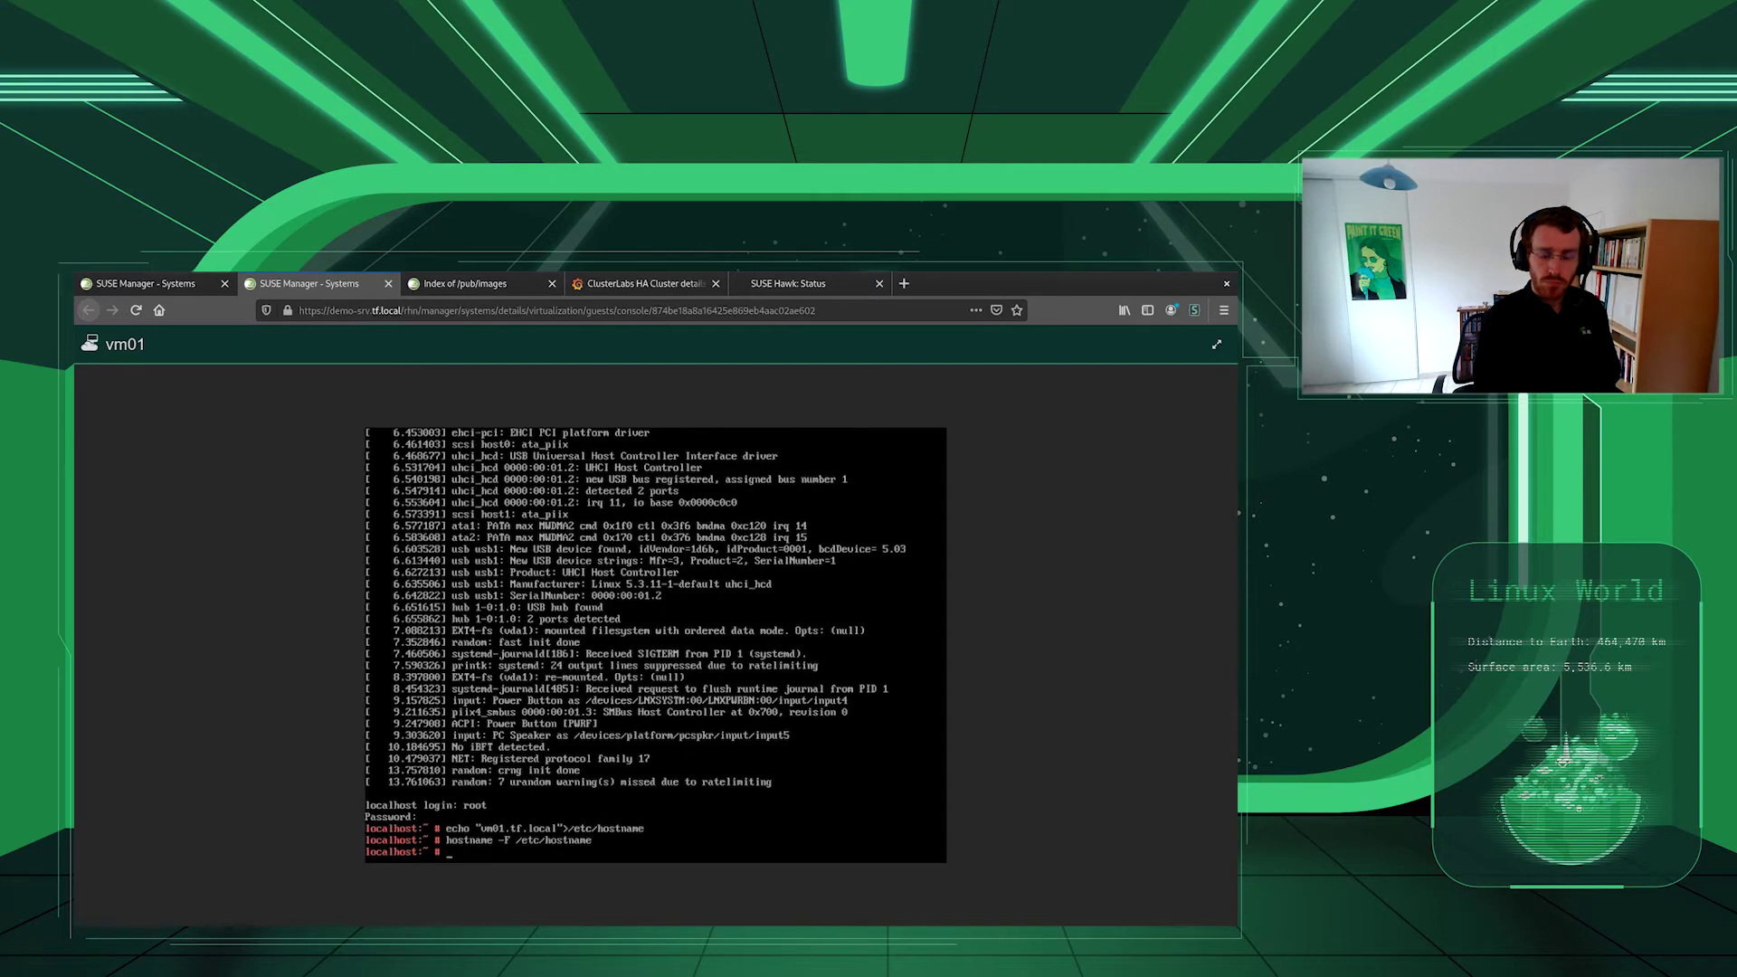
pyautogui.write('syste')
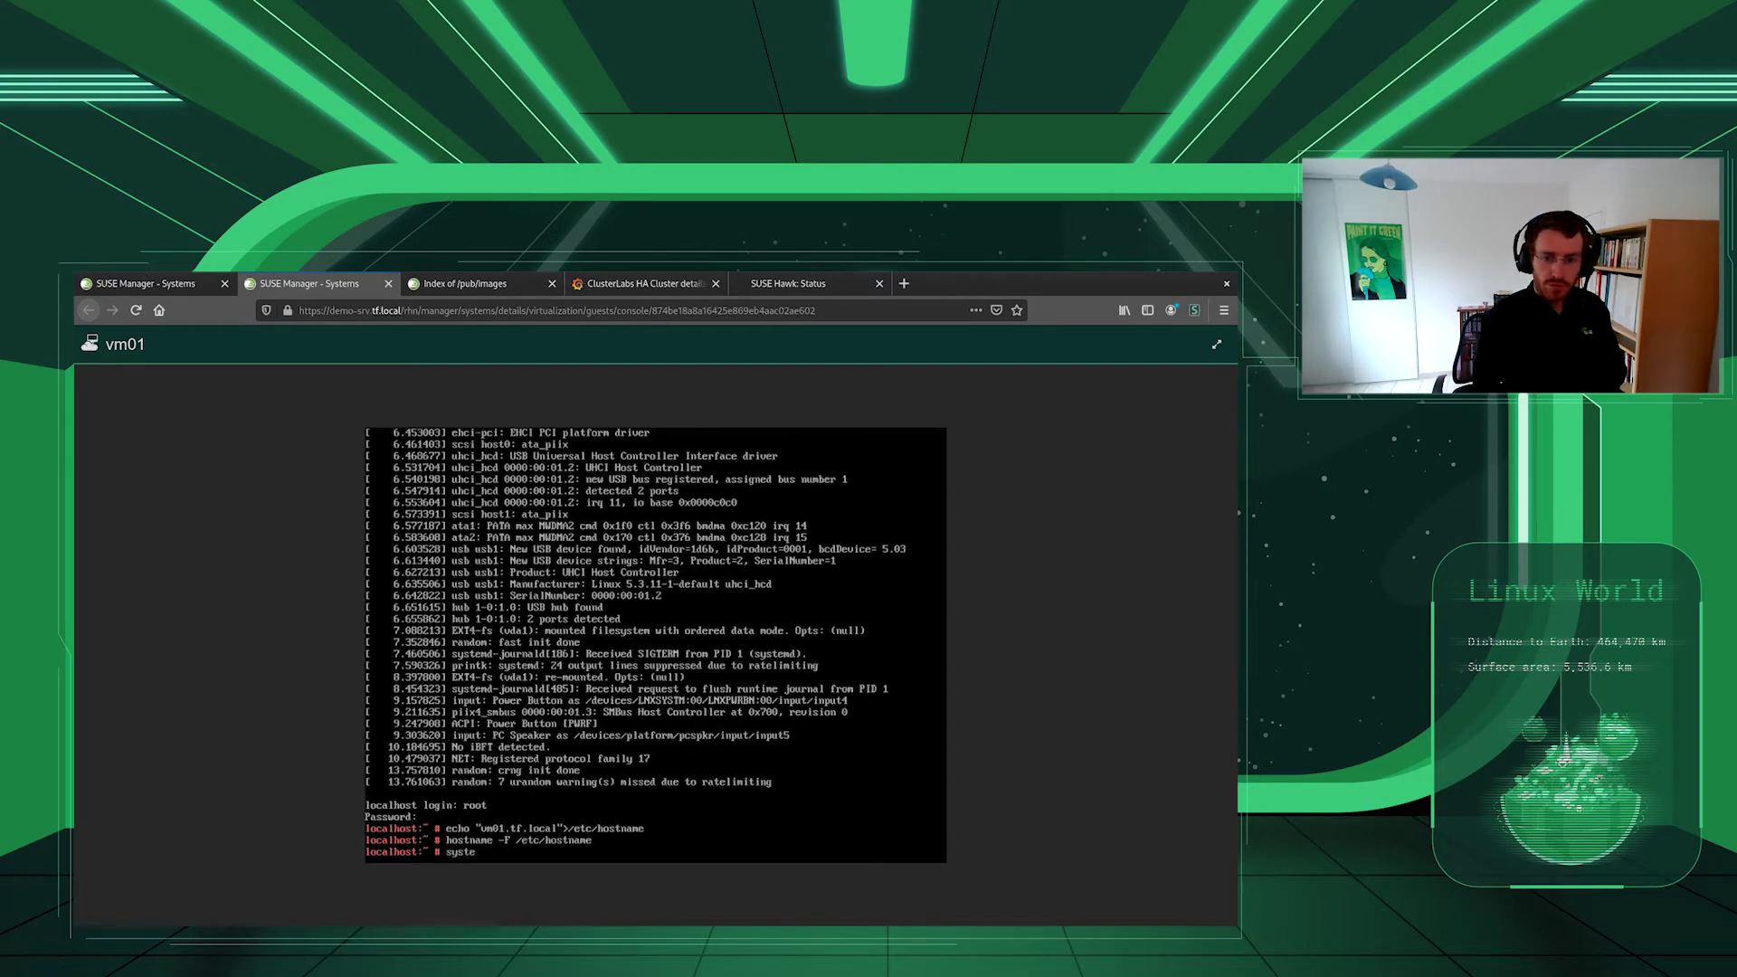
pyautogui.write('mdtl sta')
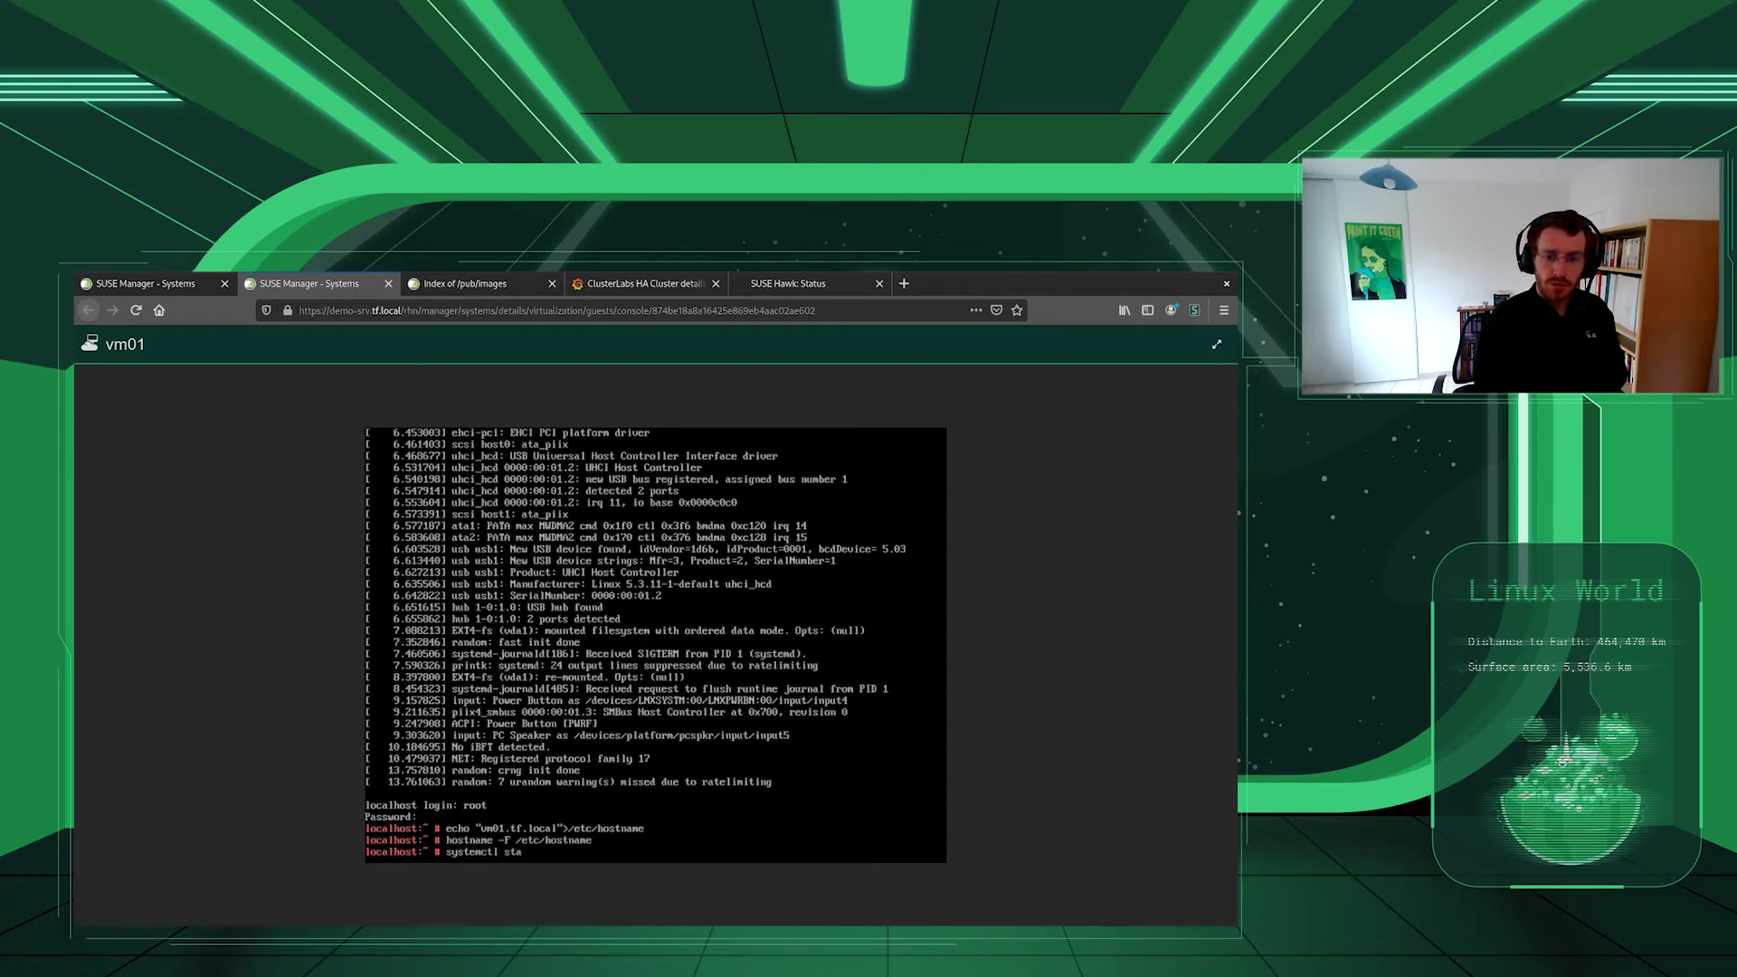
pyautogui.press('BackSpace')
pyautogui.press('BackSpace')
pyautogui.write('restart avahi-daemon')
pyautogui.press('Return')
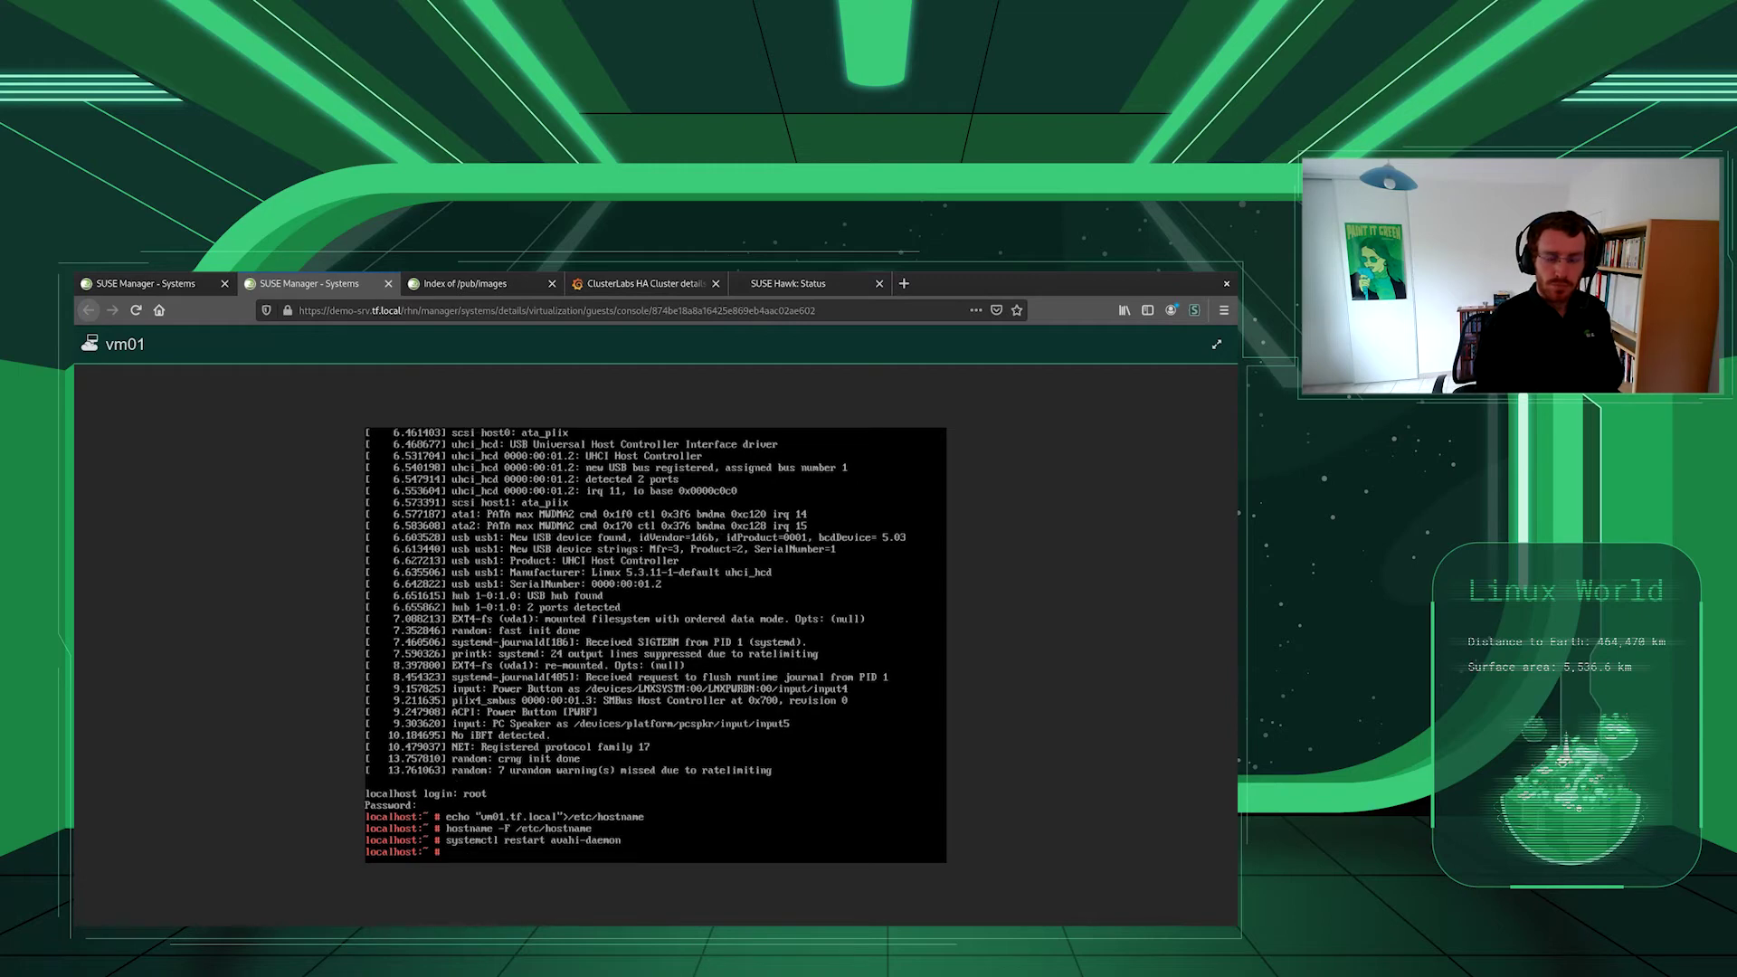
pyautogui.write('v')
pyautogui.write('im /etc/salt/')
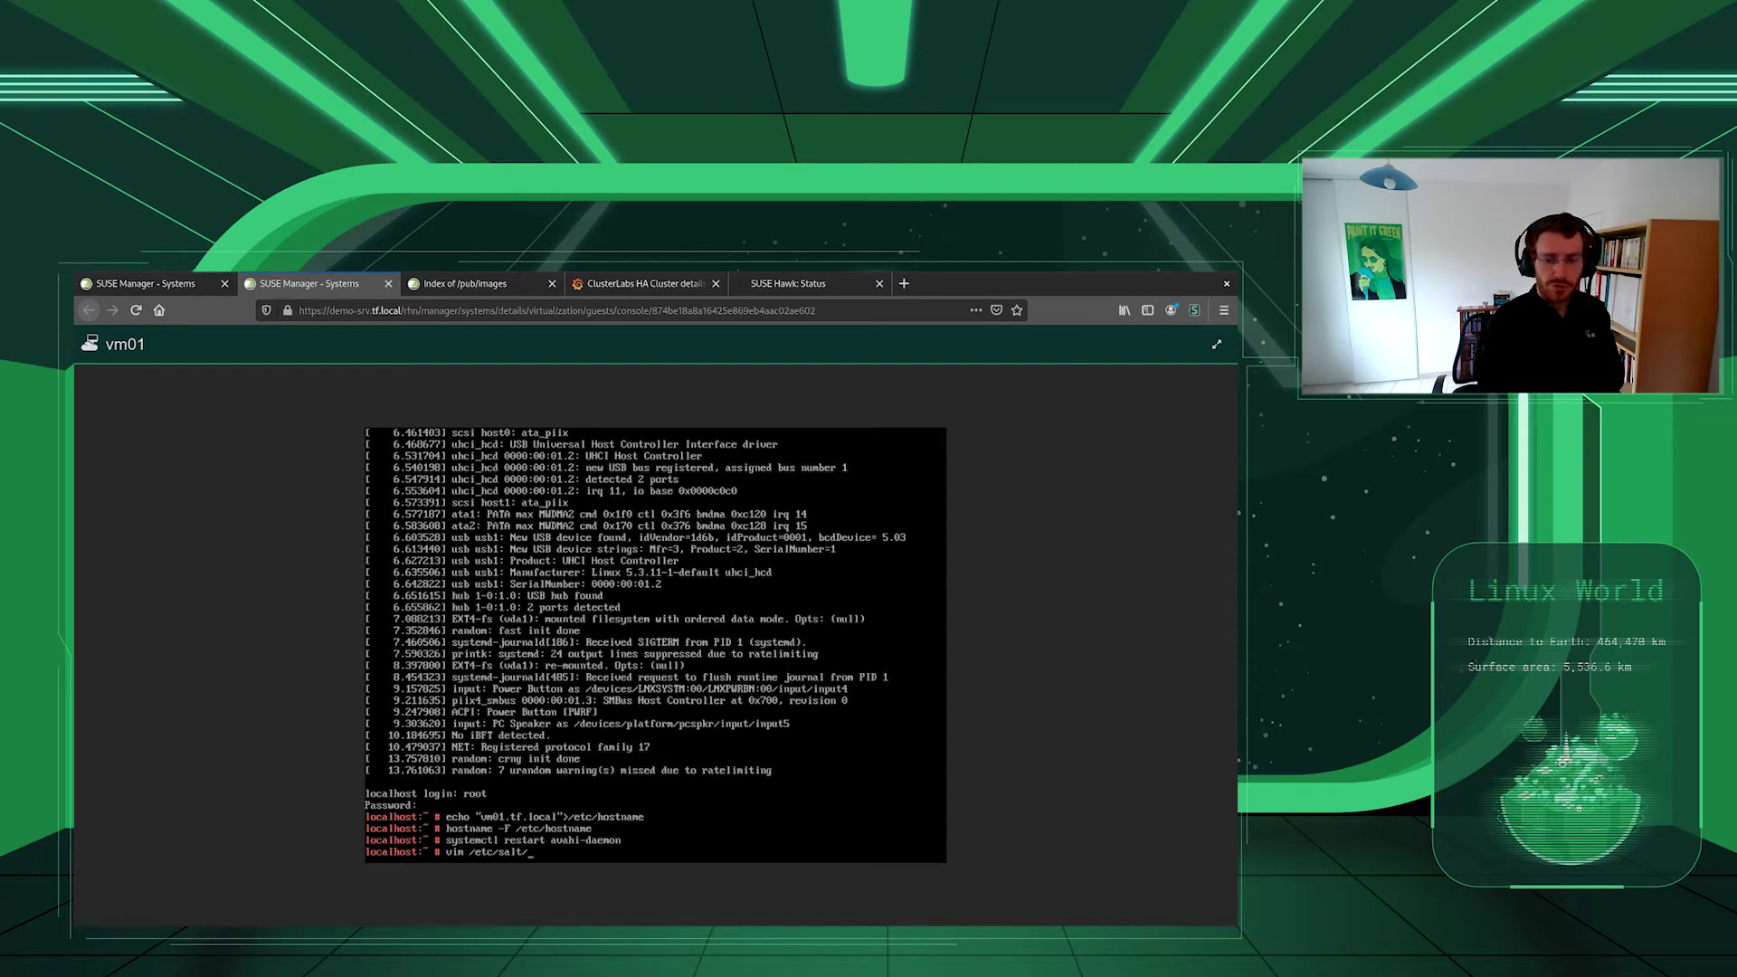
pyautogui.write('grains')
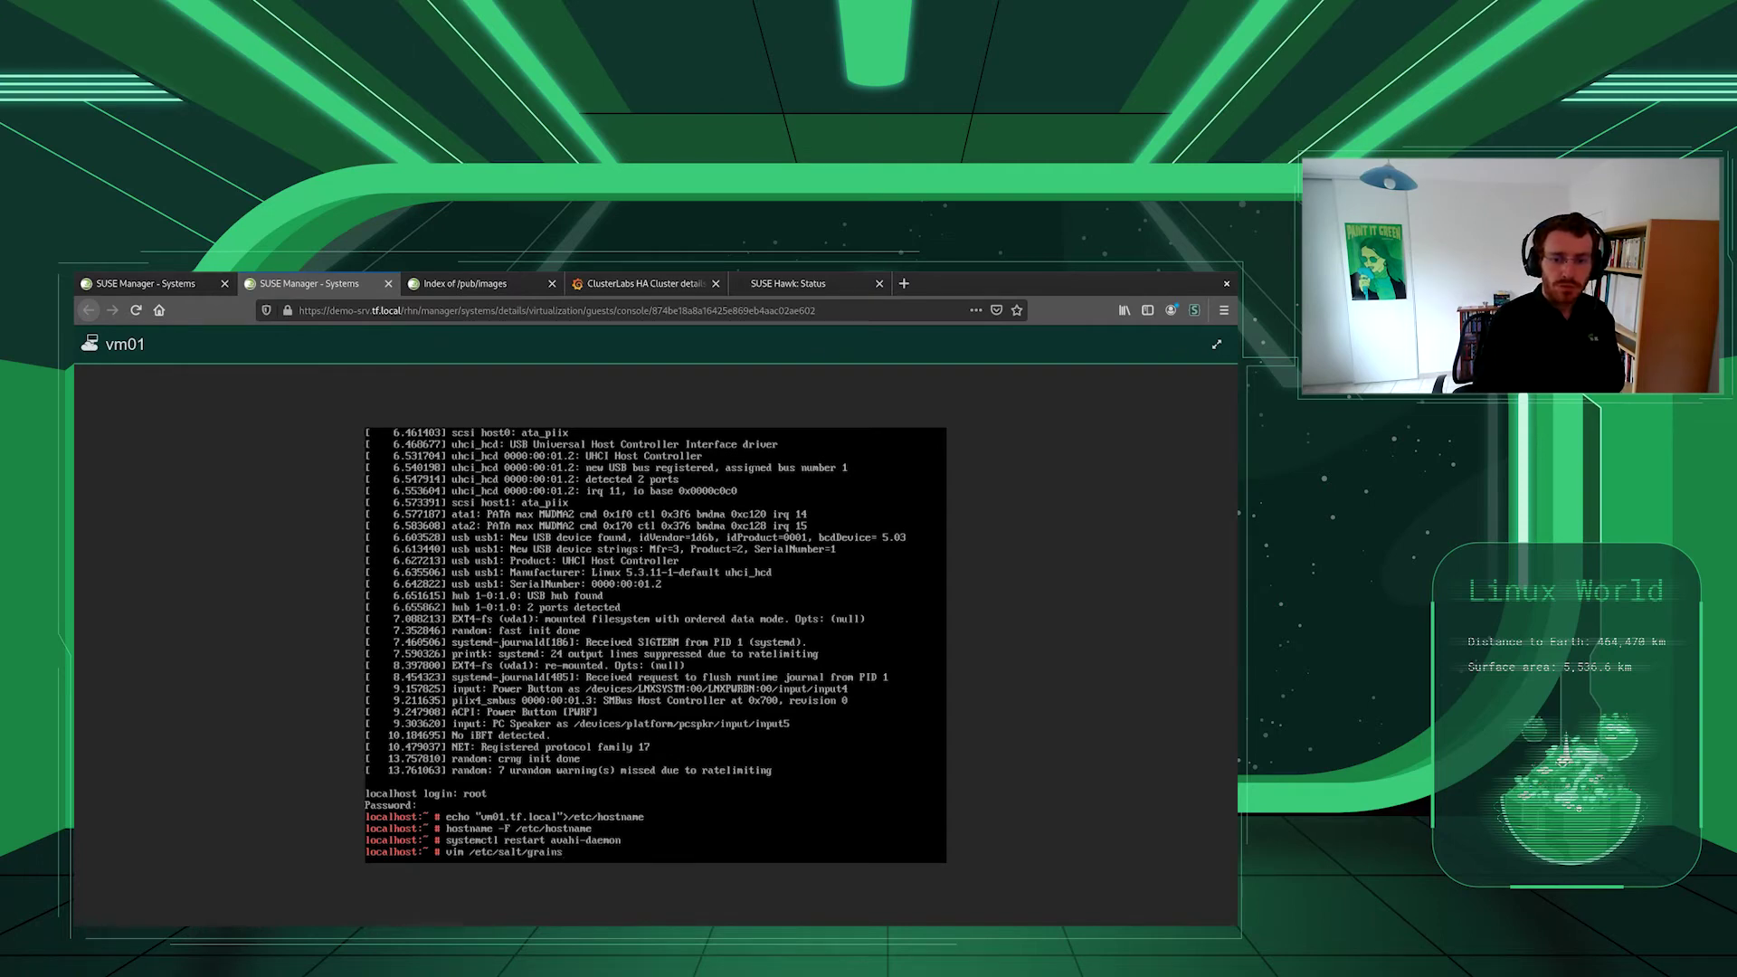
# - Add susemanager activation_key 1-SLE-15-SP2 to /etc/salt/grains and save it
pyautogui.press('Return')
pyautogui.write('isusemanger')
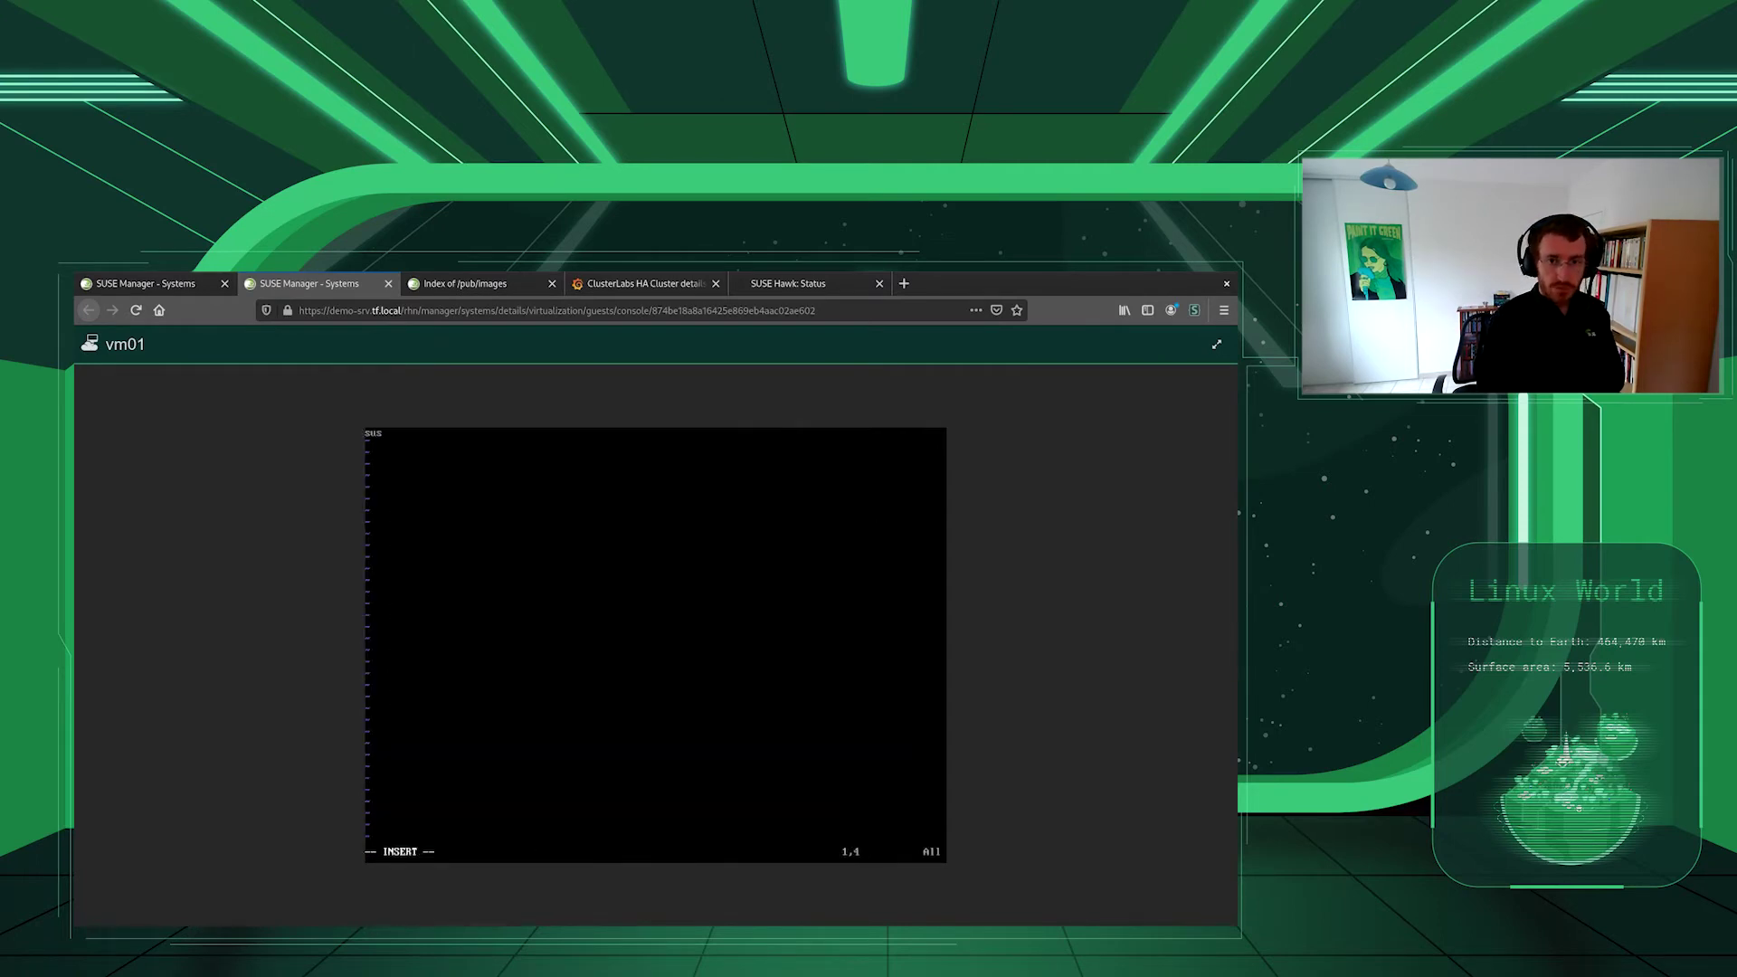
pyautogui.write(':')
pyautogui.press('Left')
pyautogui.press('Left')
pyautogui.press('Left')
pyautogui.press('Left')
pyautogui.write('a')
pyautogui.press('End')
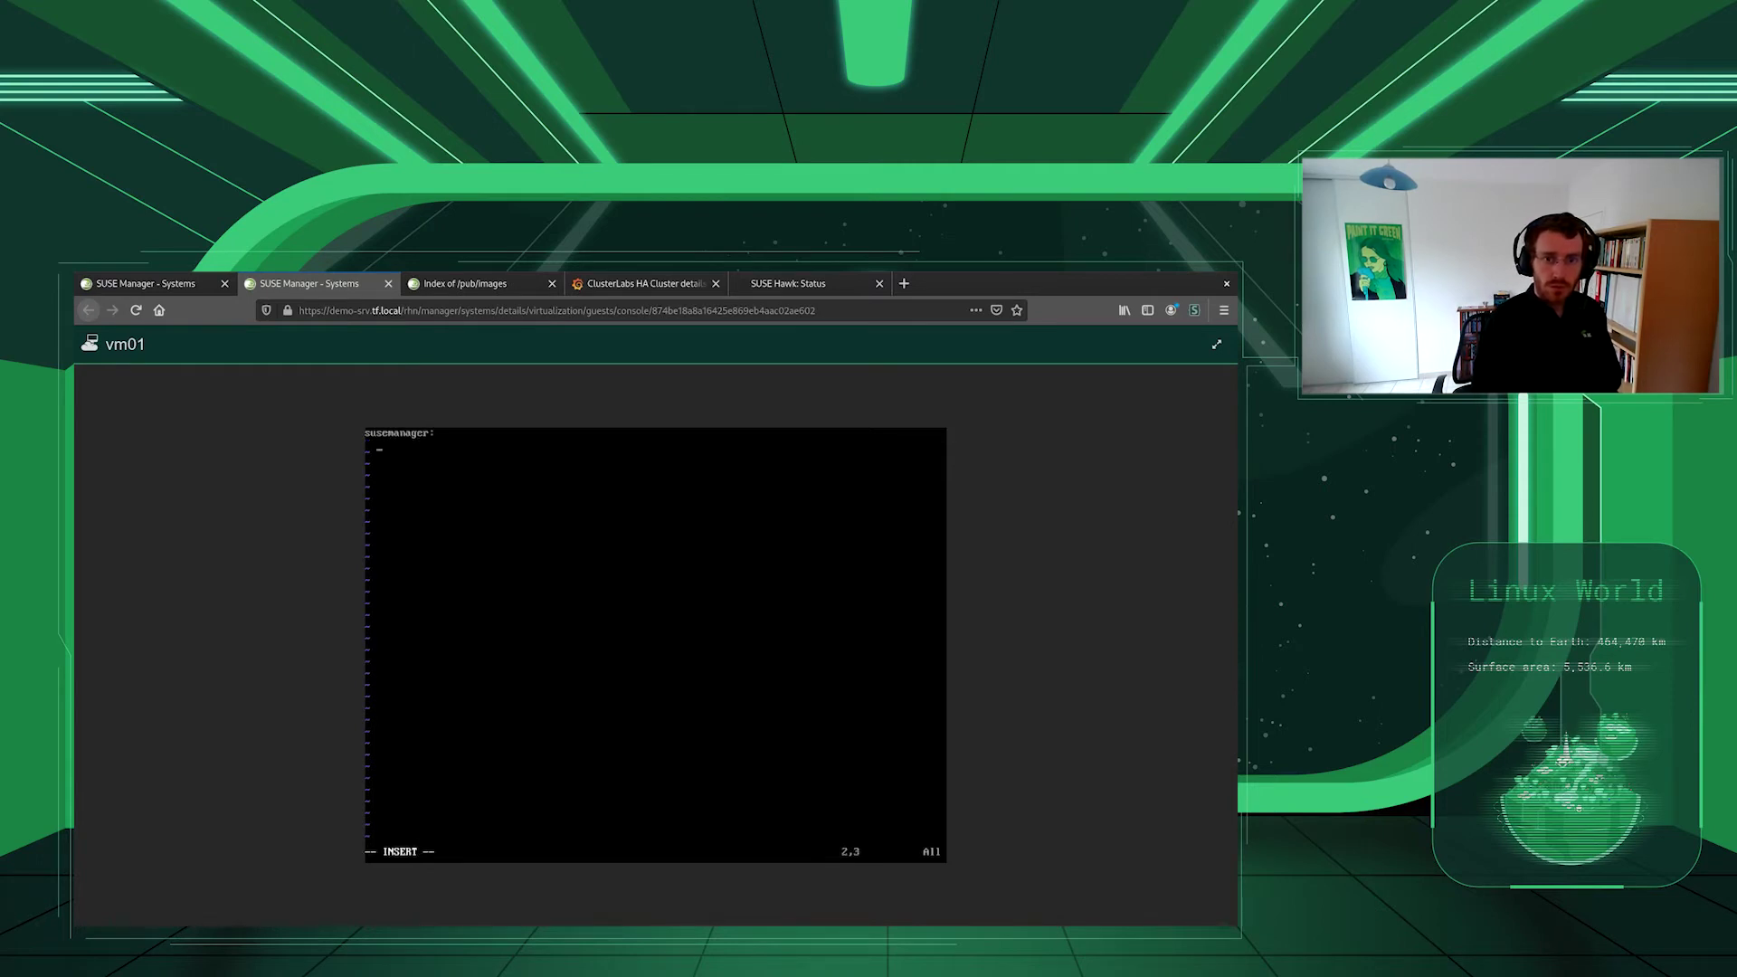
pyautogui.write('activation_ke')
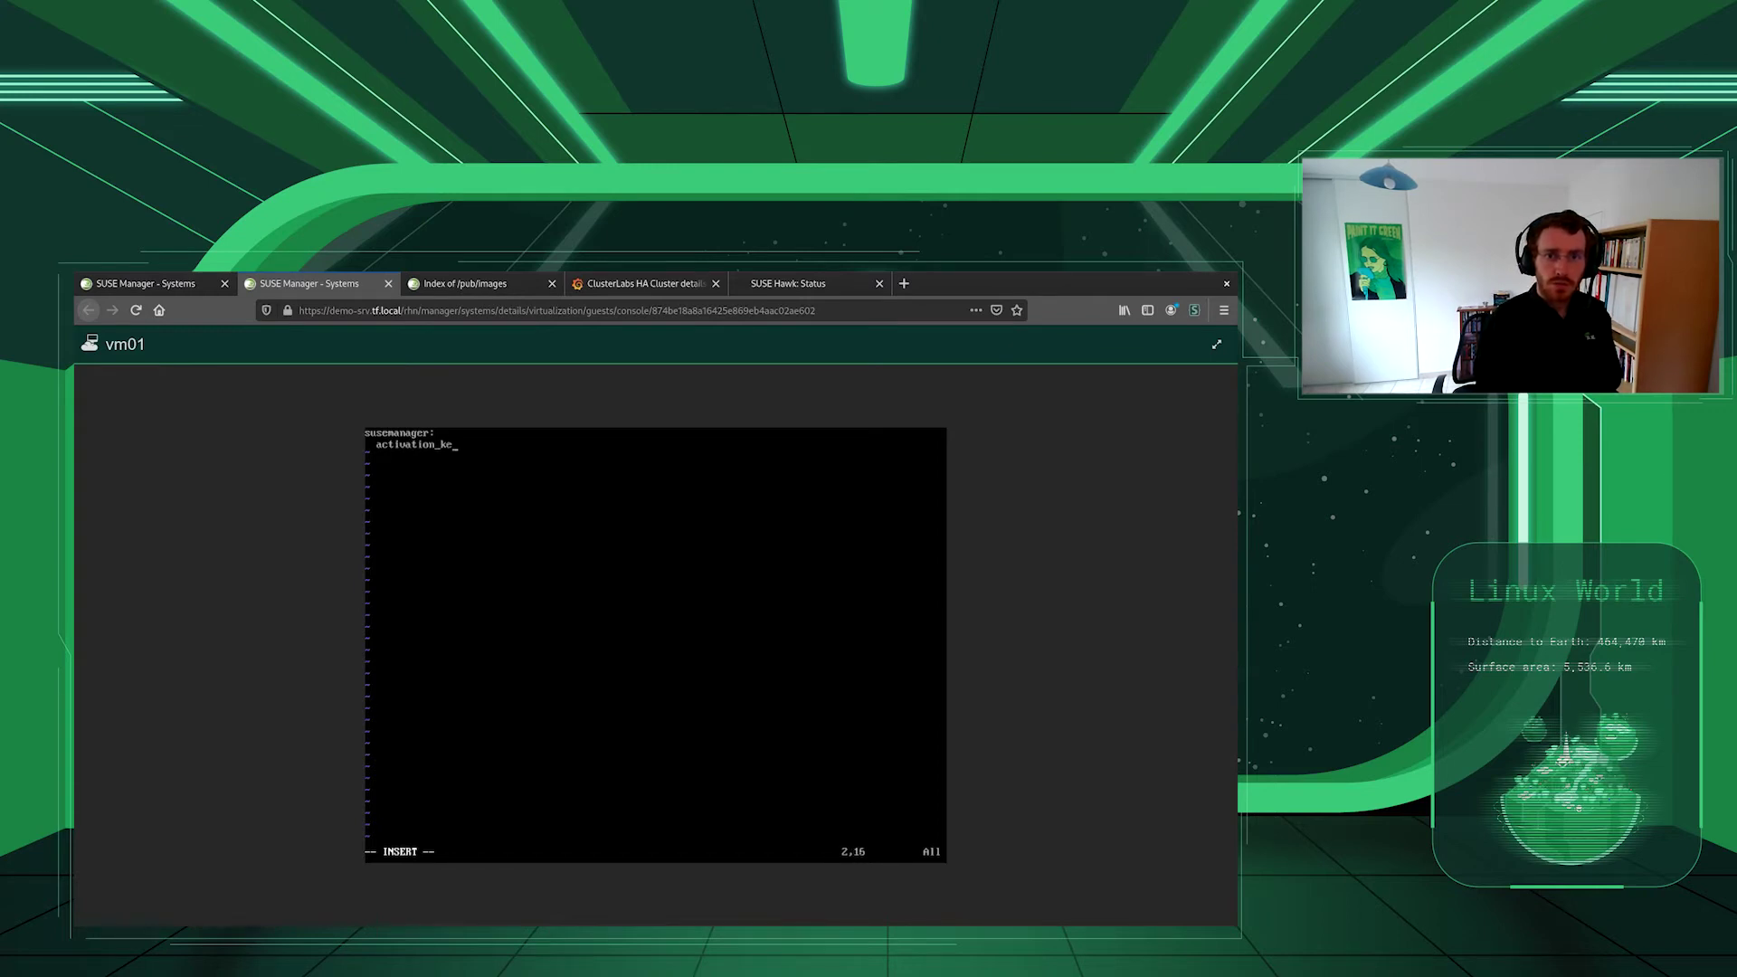
pyautogui.write('y: 1-SLE')
pyautogui.write('-15-SP2')
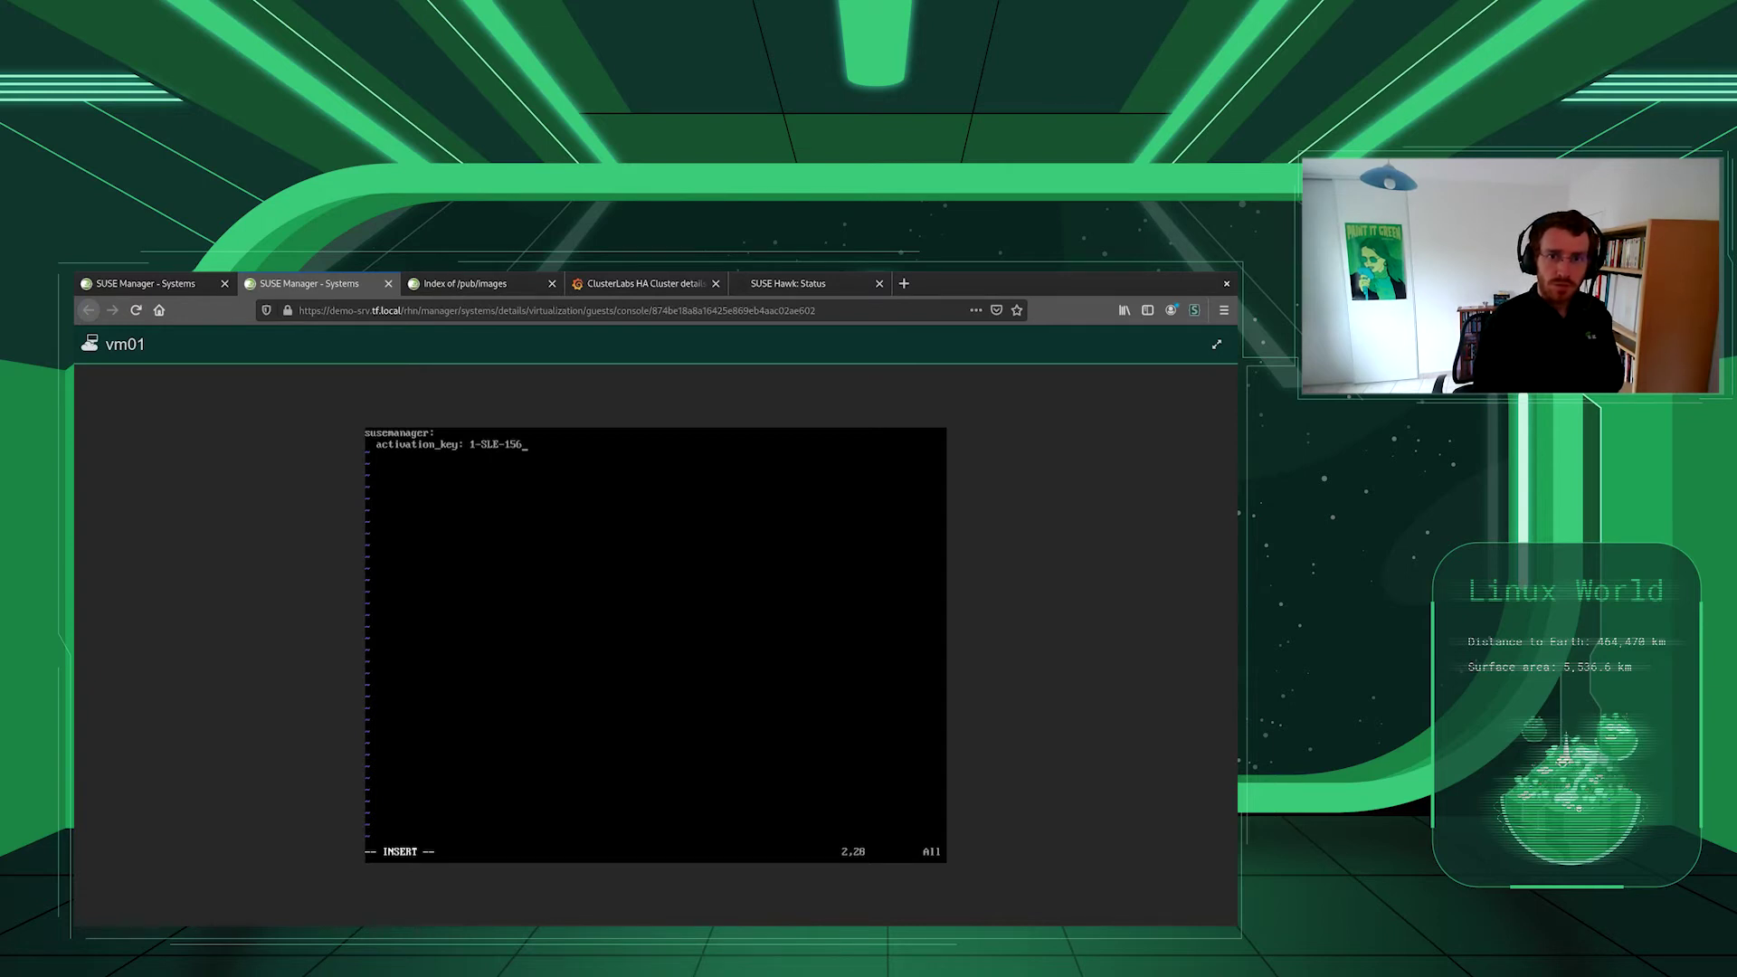
pyautogui.press('Escape')
pyautogui.write(':wq')
pyautogui.press('Return')
# - Create /etc/salt/minion.d/master.conf containing master: demo-srv.tf.local
pyautogui.write('vim /etc/salt/min')
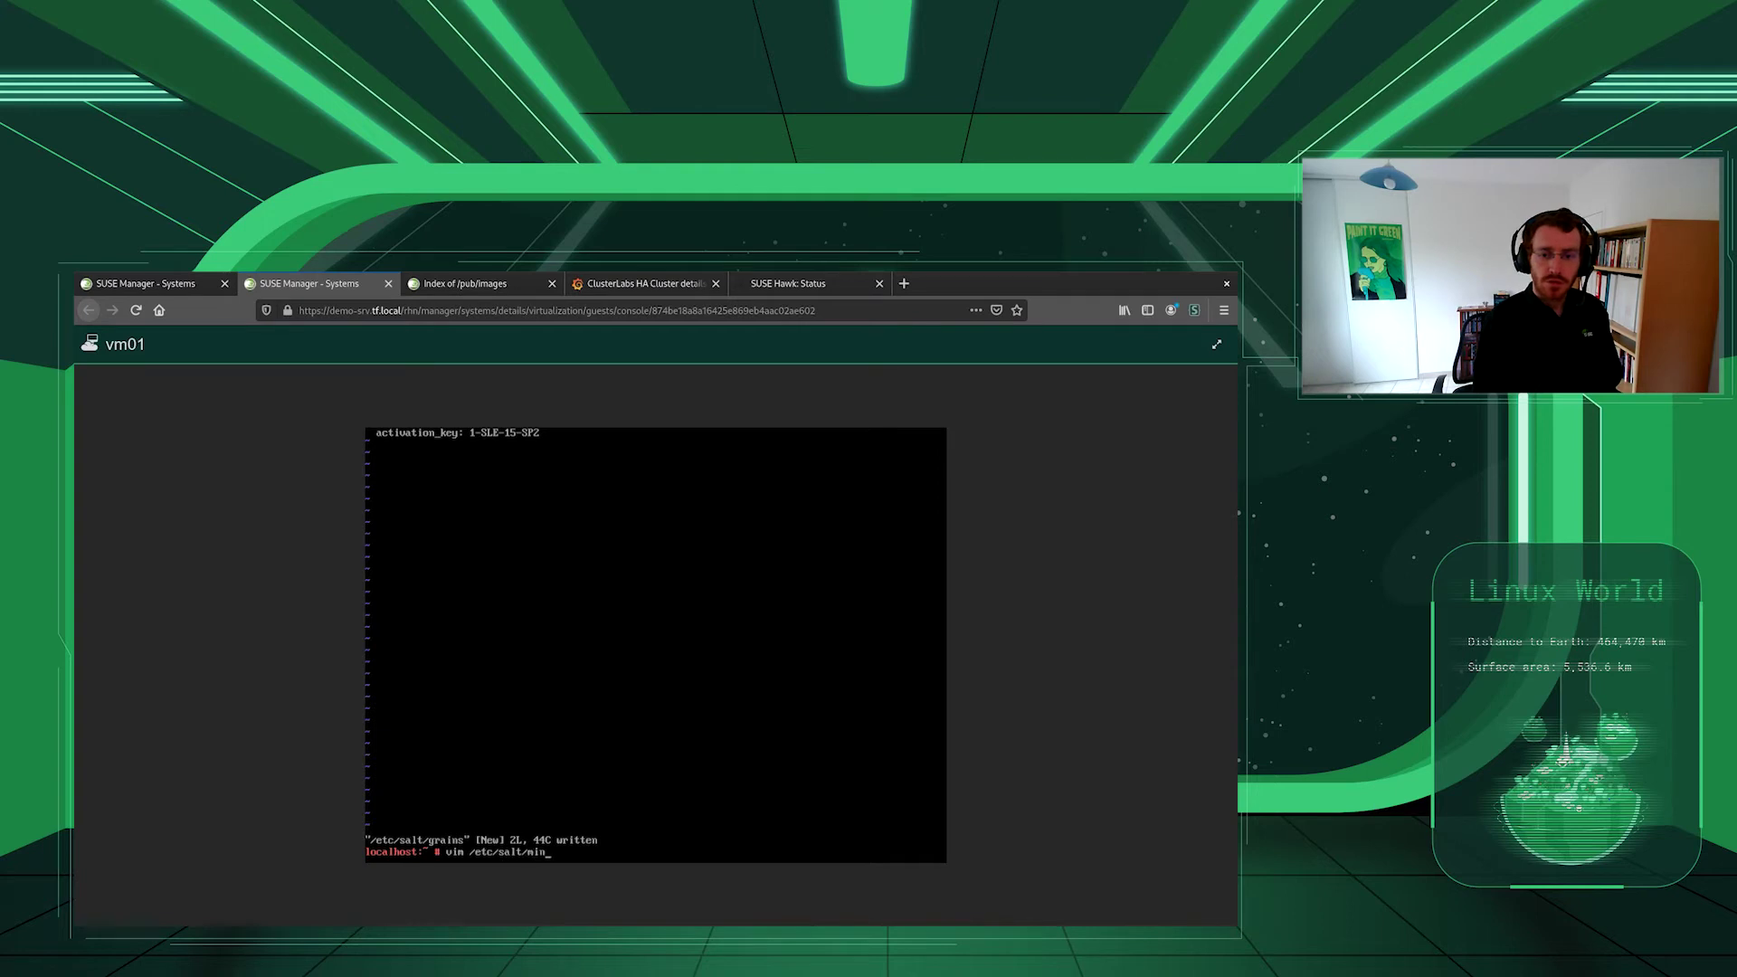
pyautogui.write('ion.d/master.conf')
pyautogui.press('Return')
pyautogui.write('imaster: demo-srv.tf')
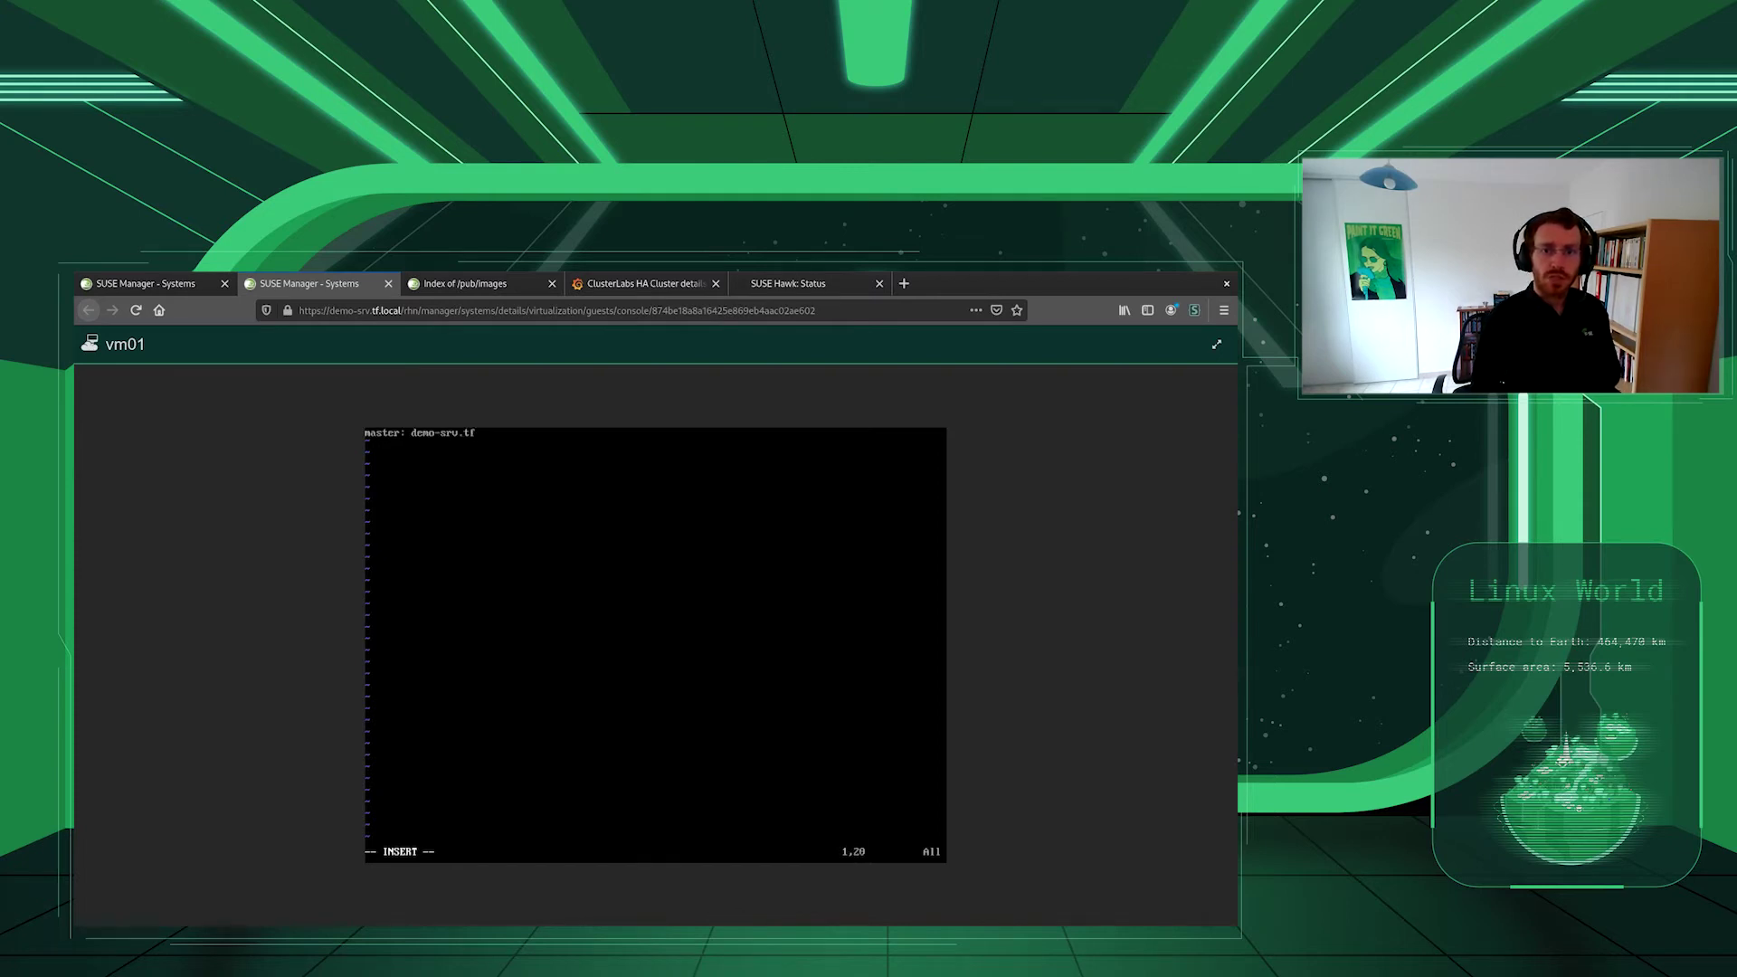
pyautogui.write('.local')
pyautogui.press('Escape')
pyautogui.write(':wq')
pyautogui.press('Return')
# - Enable and start salt-minion with systemctl enable --now salt-minion
pyautogui.write('systemc')
pyautogui.press('BackSpace')
pyautogui.write('mc')
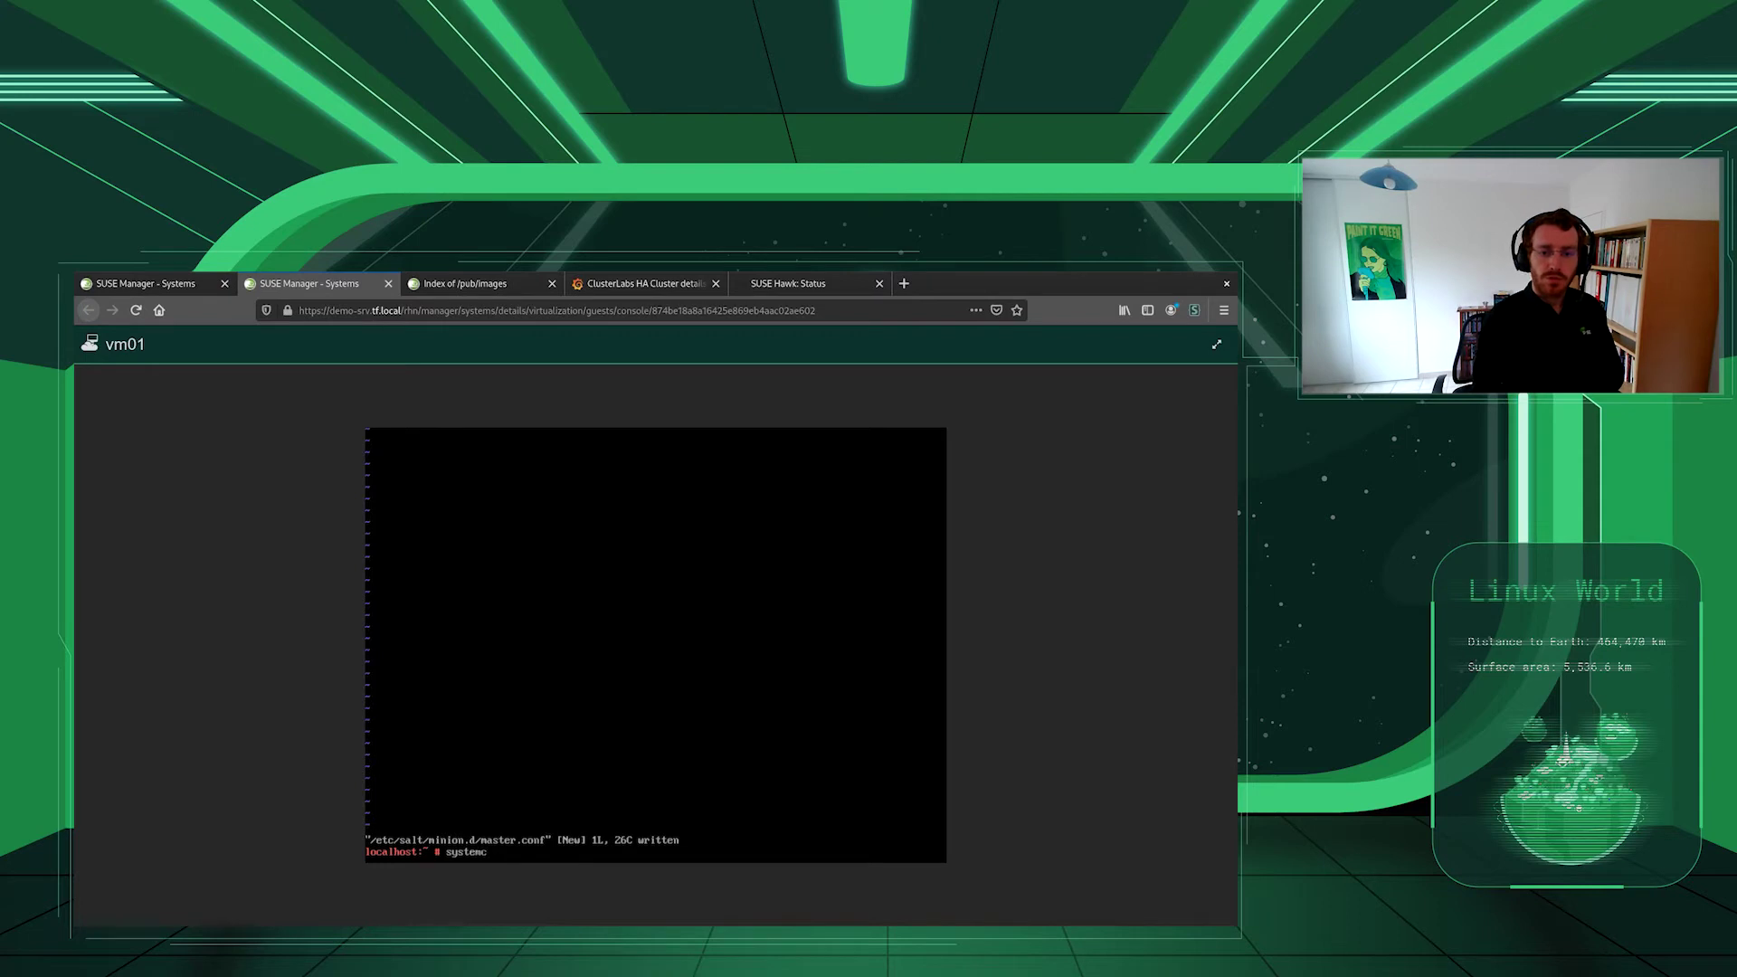
pyautogui.write('tl enable --now salt-minion')
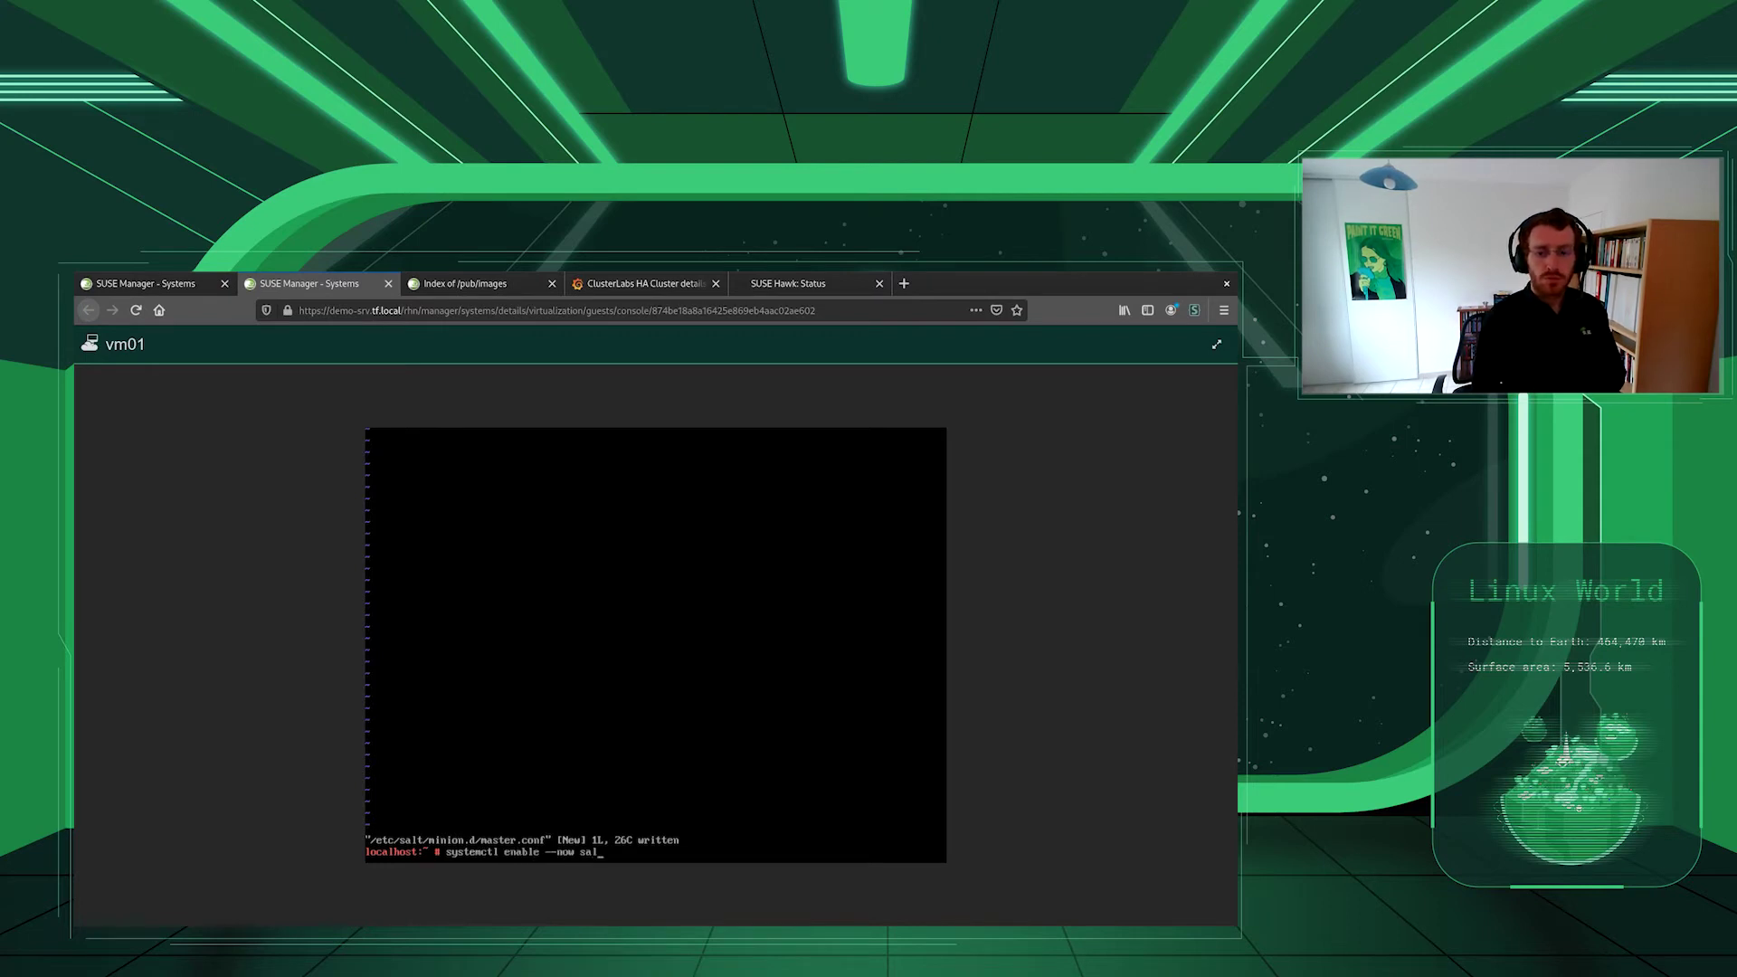
pyautogui.press('Return')
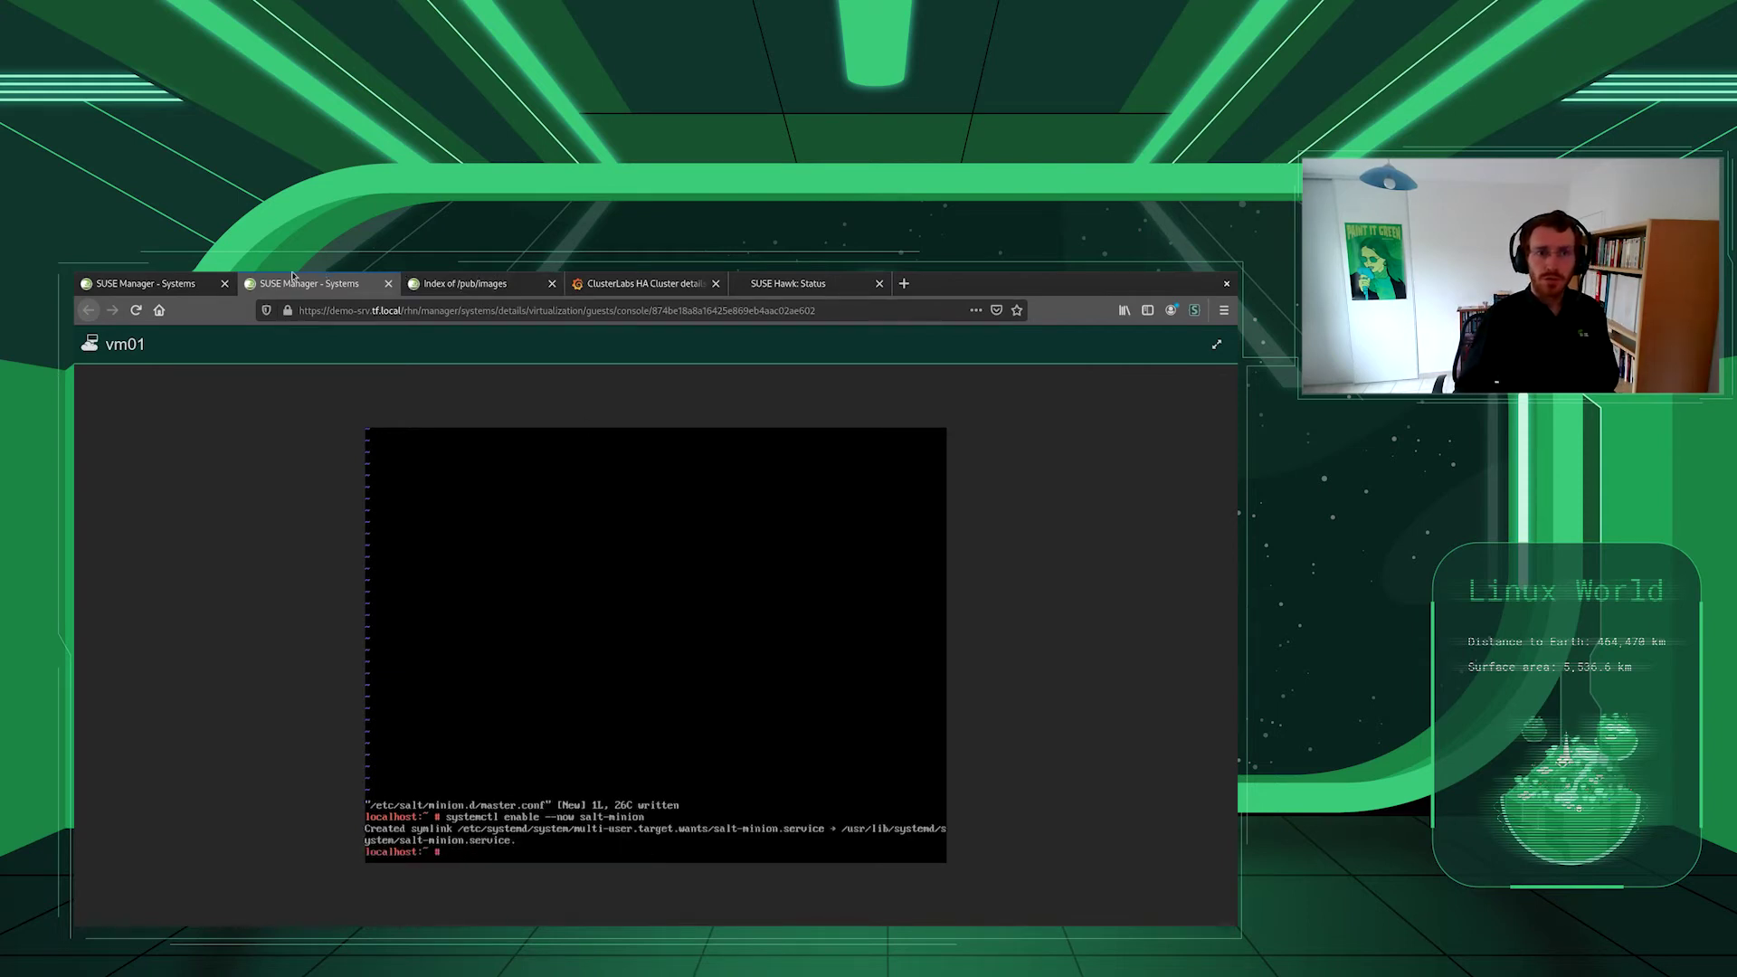
# - Reload the Salt Keys list and accept the pending vm01.tf.local key
pyautogui.click(150, 283)
pyautogui.click(119, 795)
pyautogui.click(1155, 393)
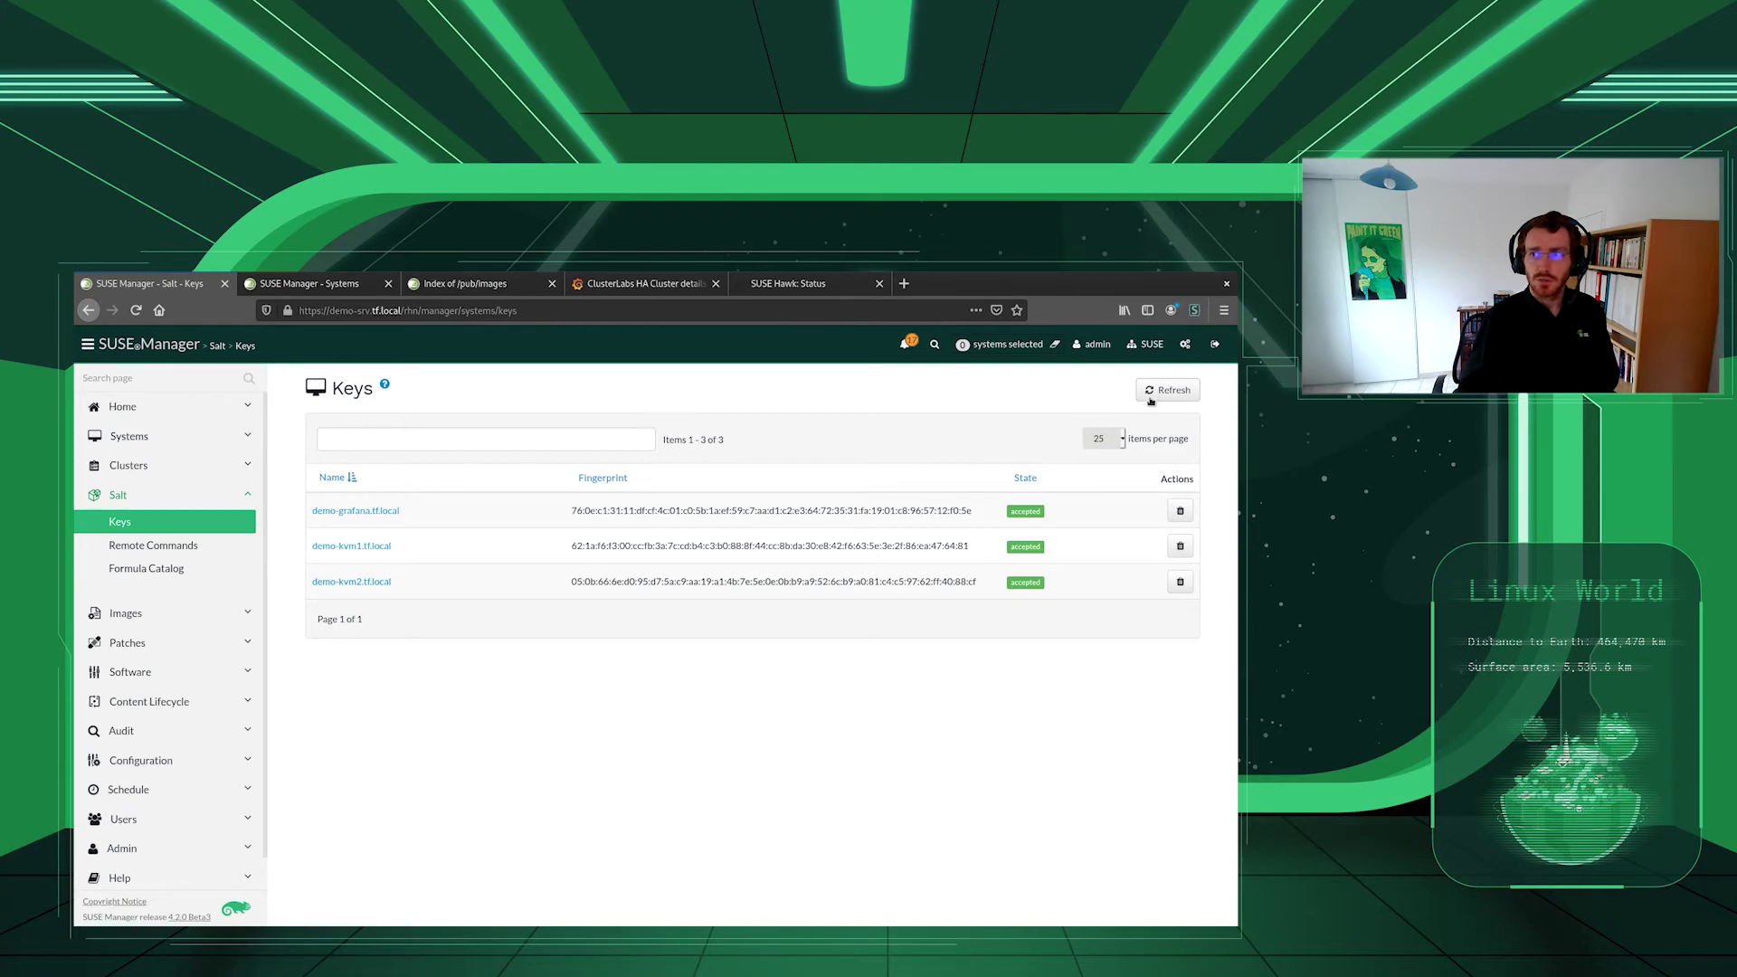
pyautogui.click(1171, 395)
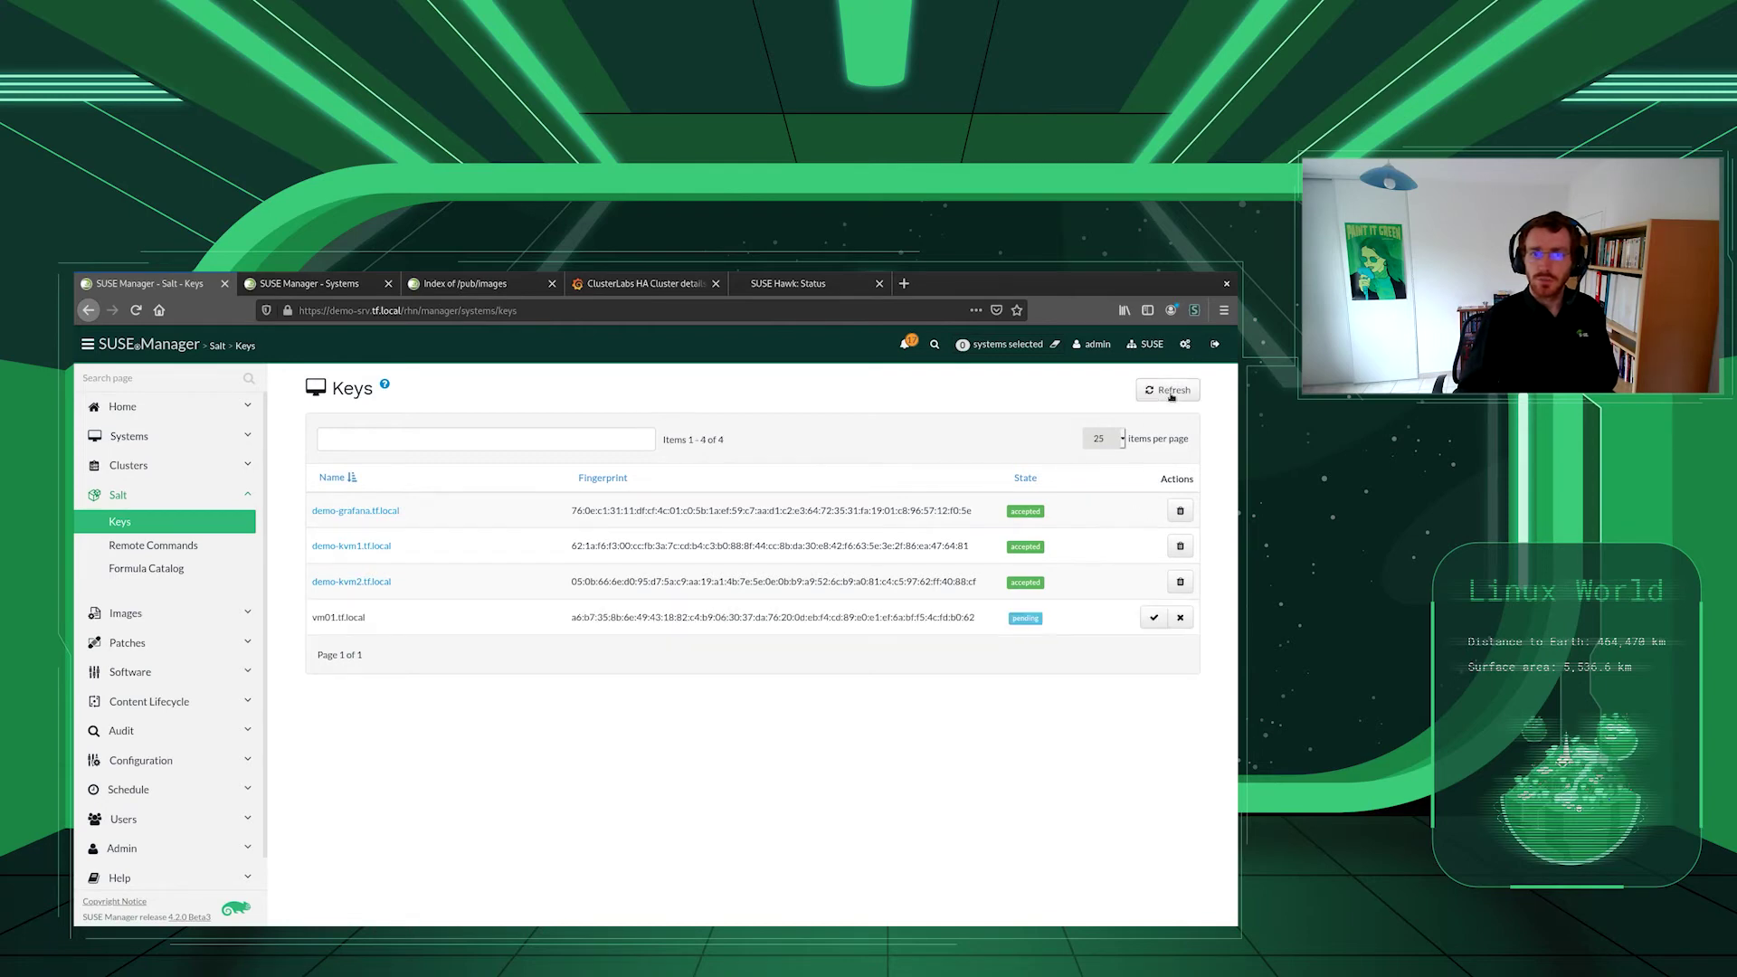
pyautogui.click(1153, 617)
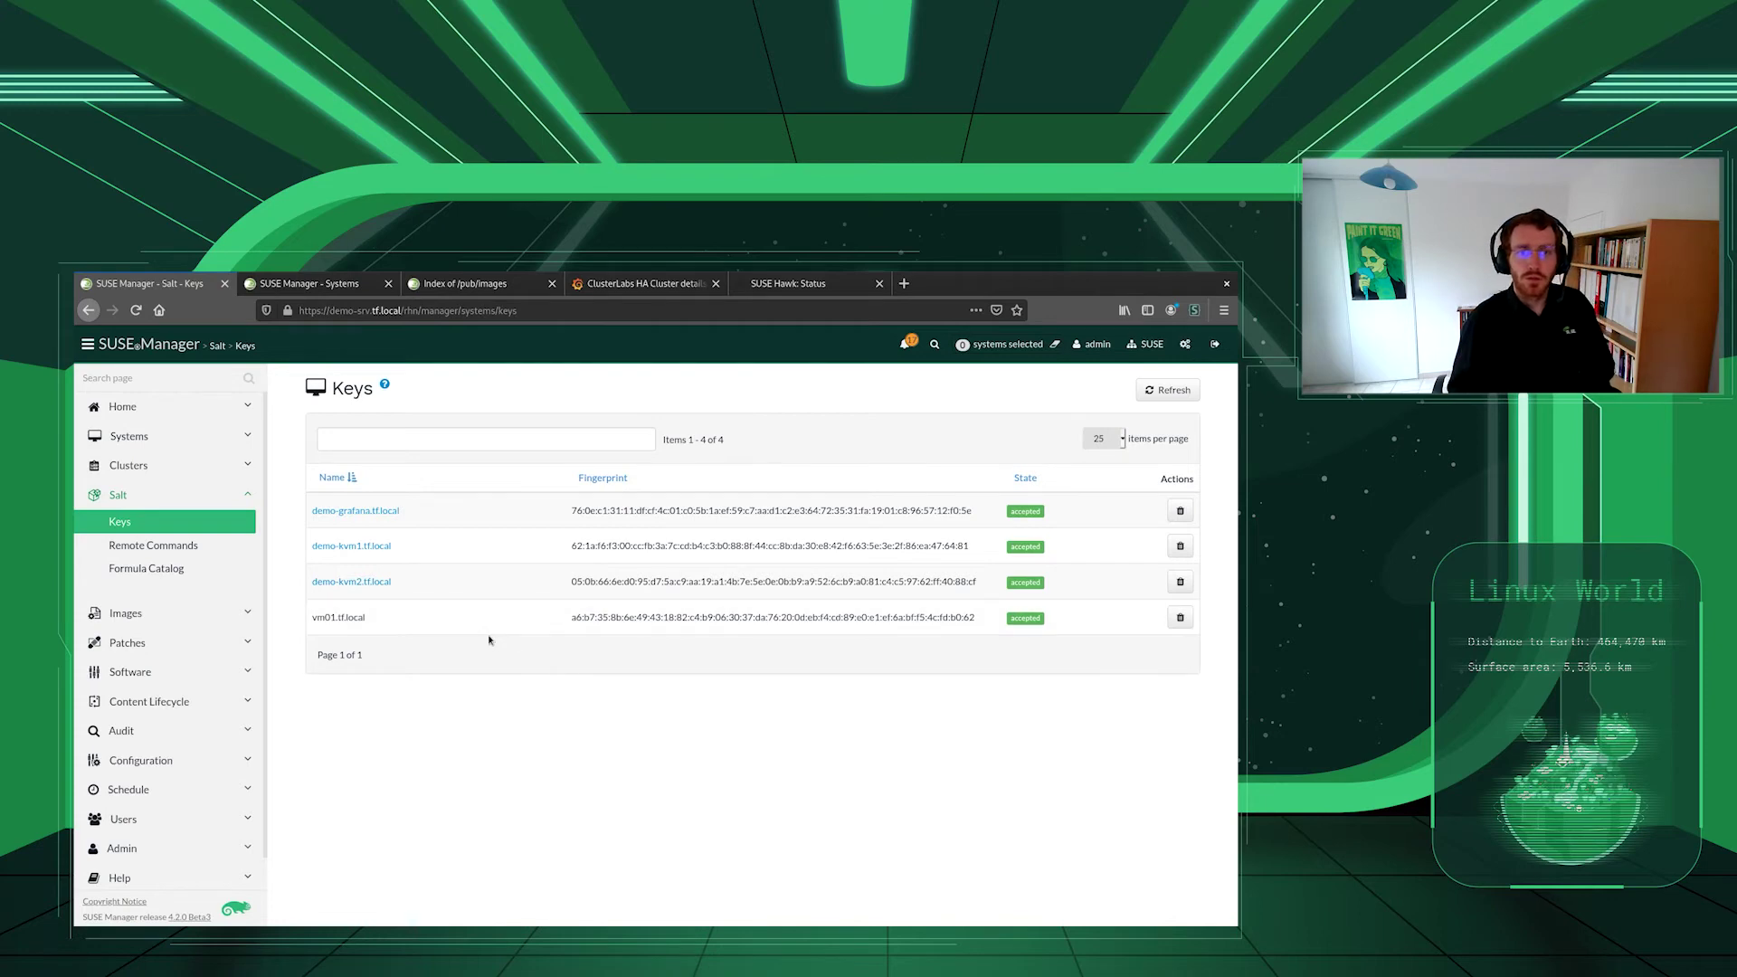
# - Reload Systems Overview until vm01.tf.local appears, then open its details
pyautogui.click(129, 436)
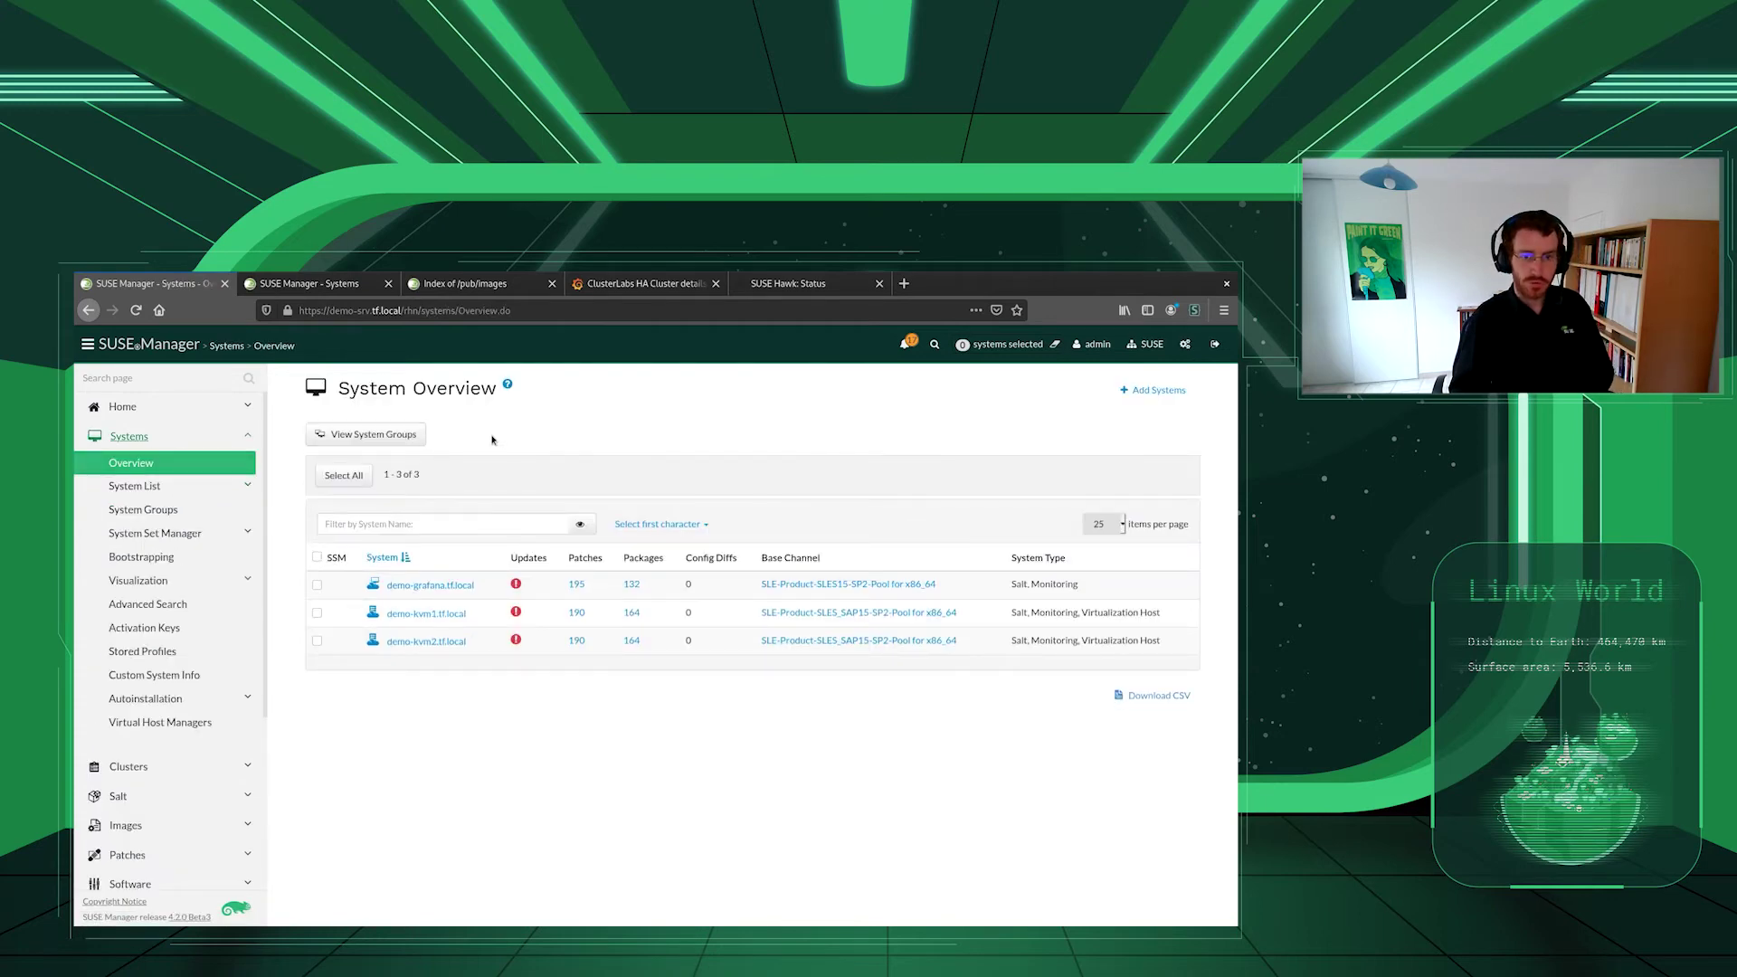
pyautogui.press('F5')
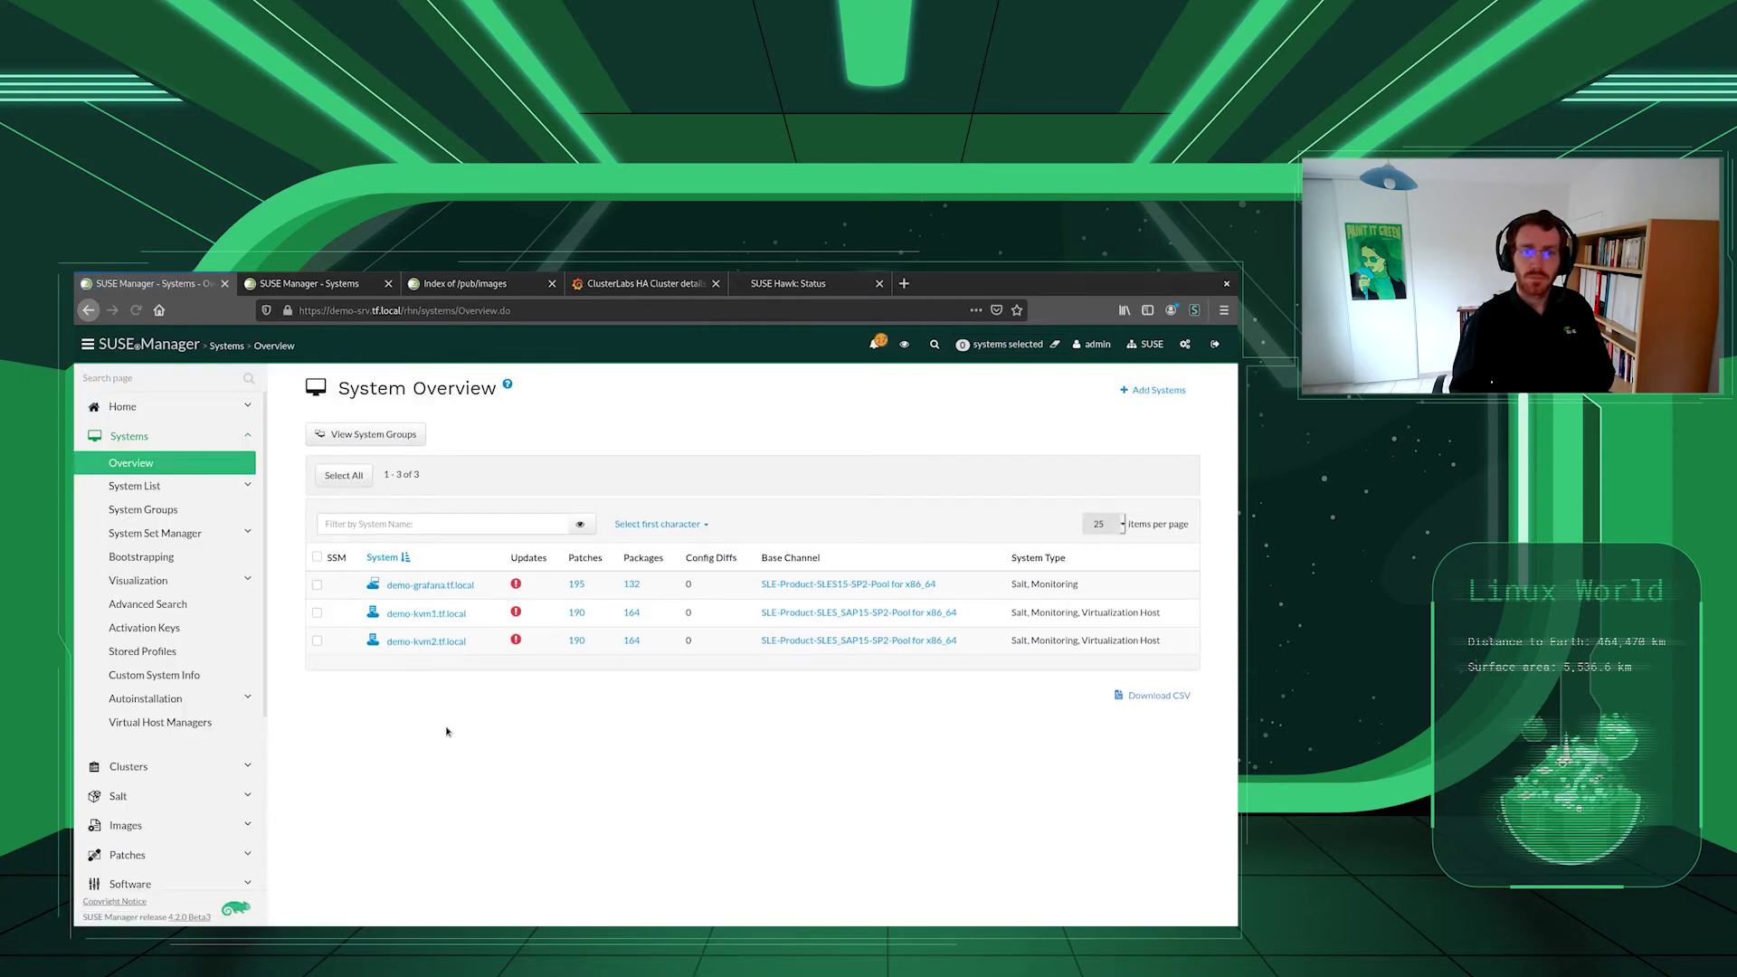
pyautogui.press('F5')
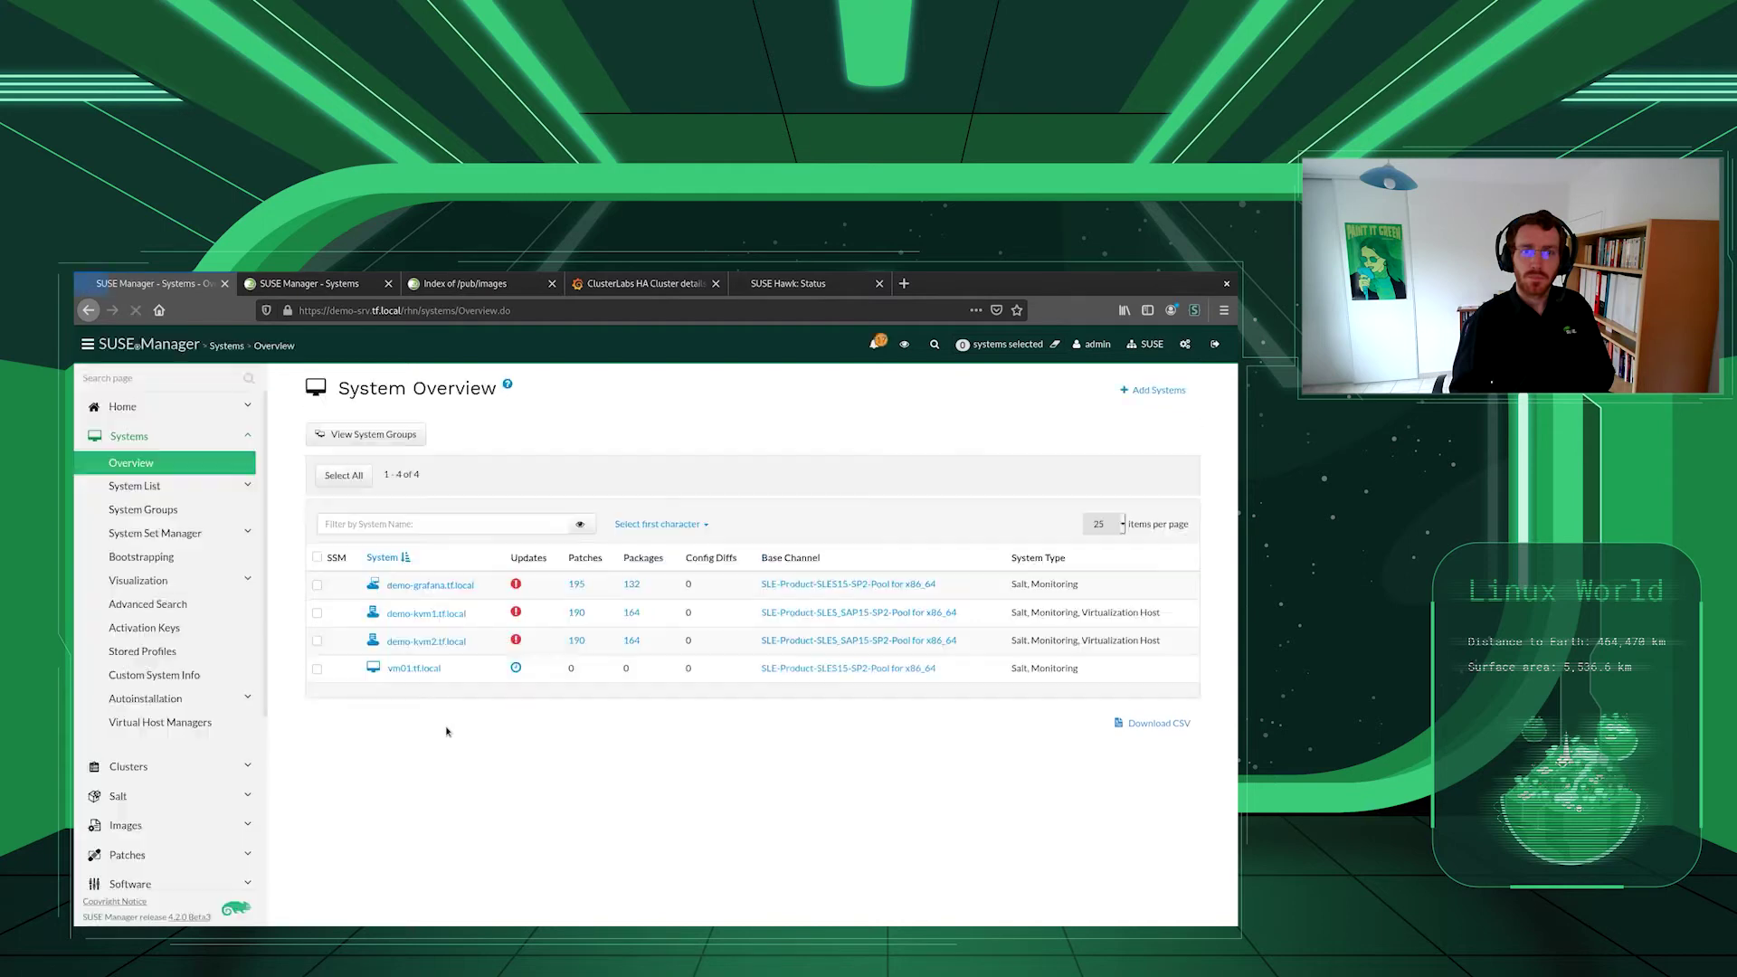
pyautogui.click(415, 669)
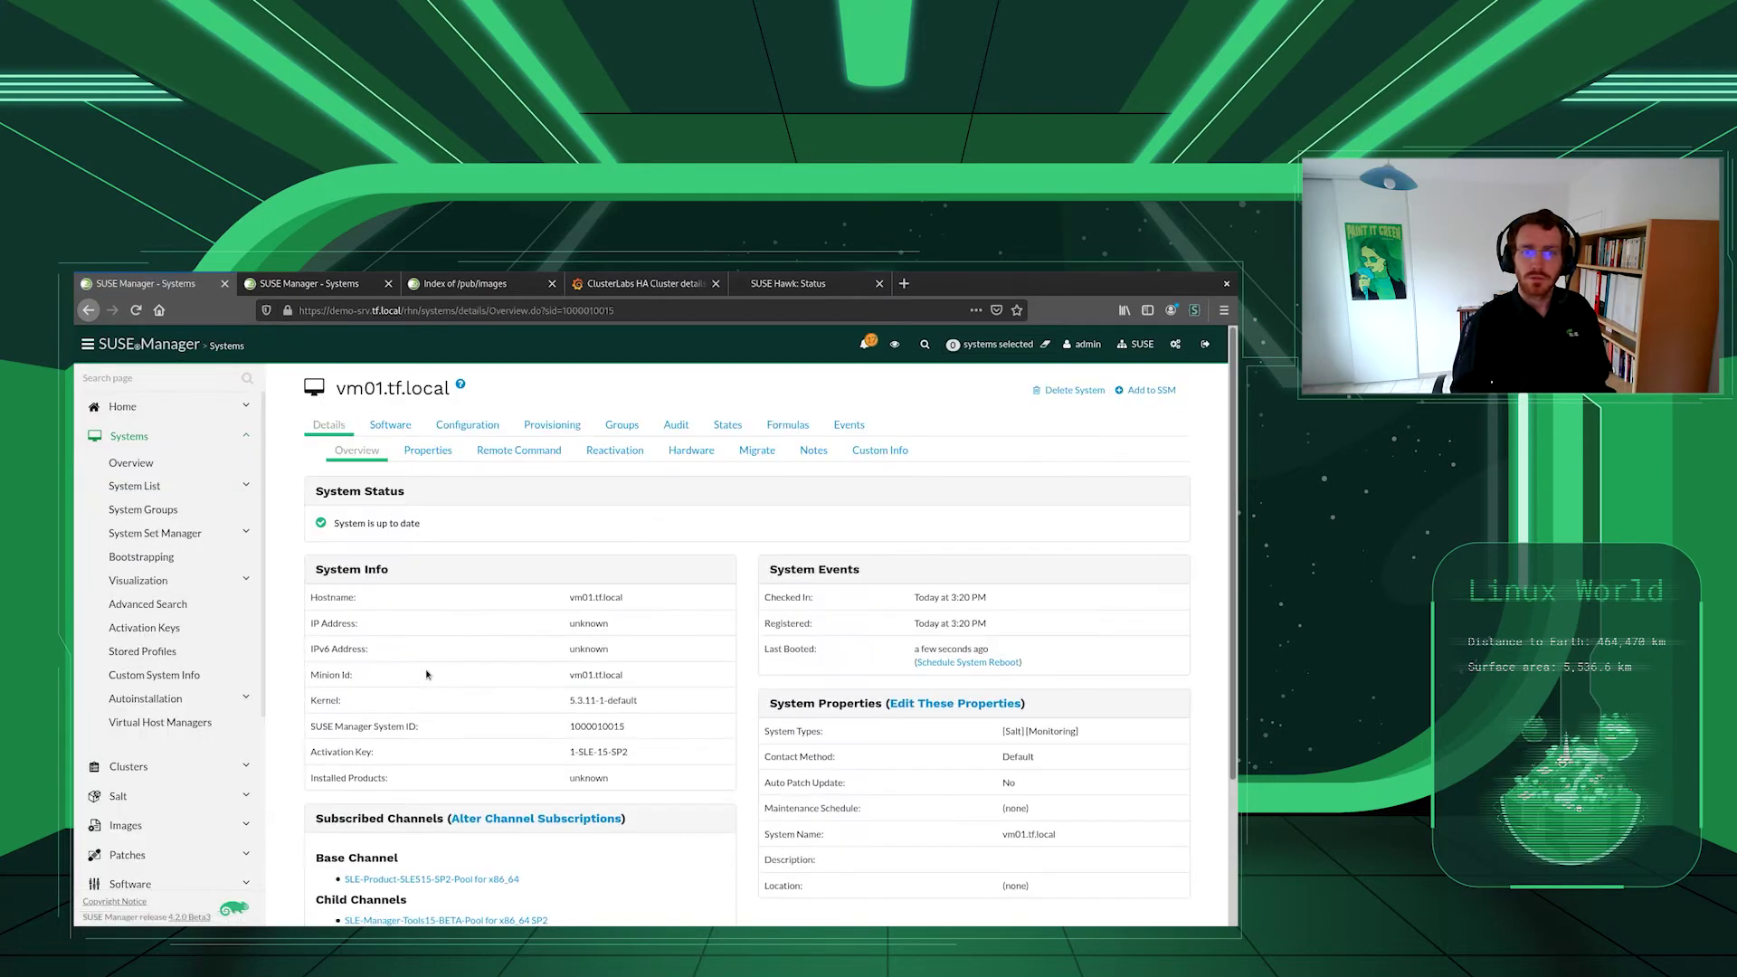
# - Open vm01.tf.local's Events History and refresh until Hardware List Refresh shows completed
pyautogui.click(850, 426)
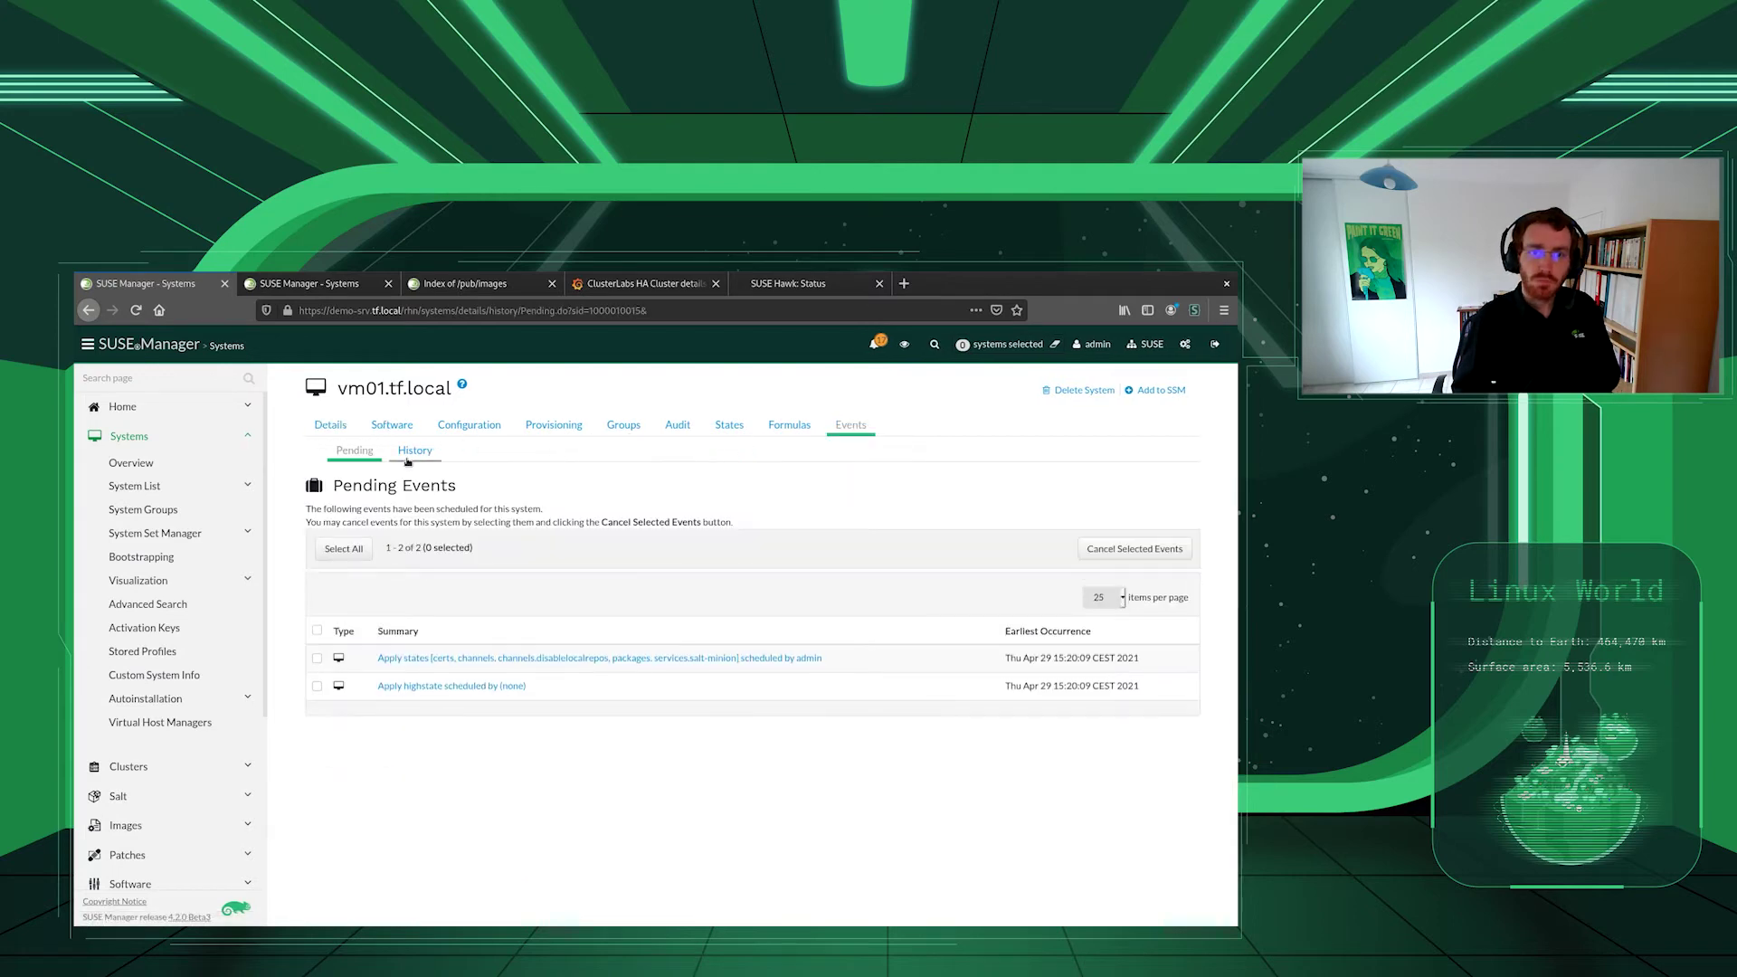
pyautogui.click(414, 451)
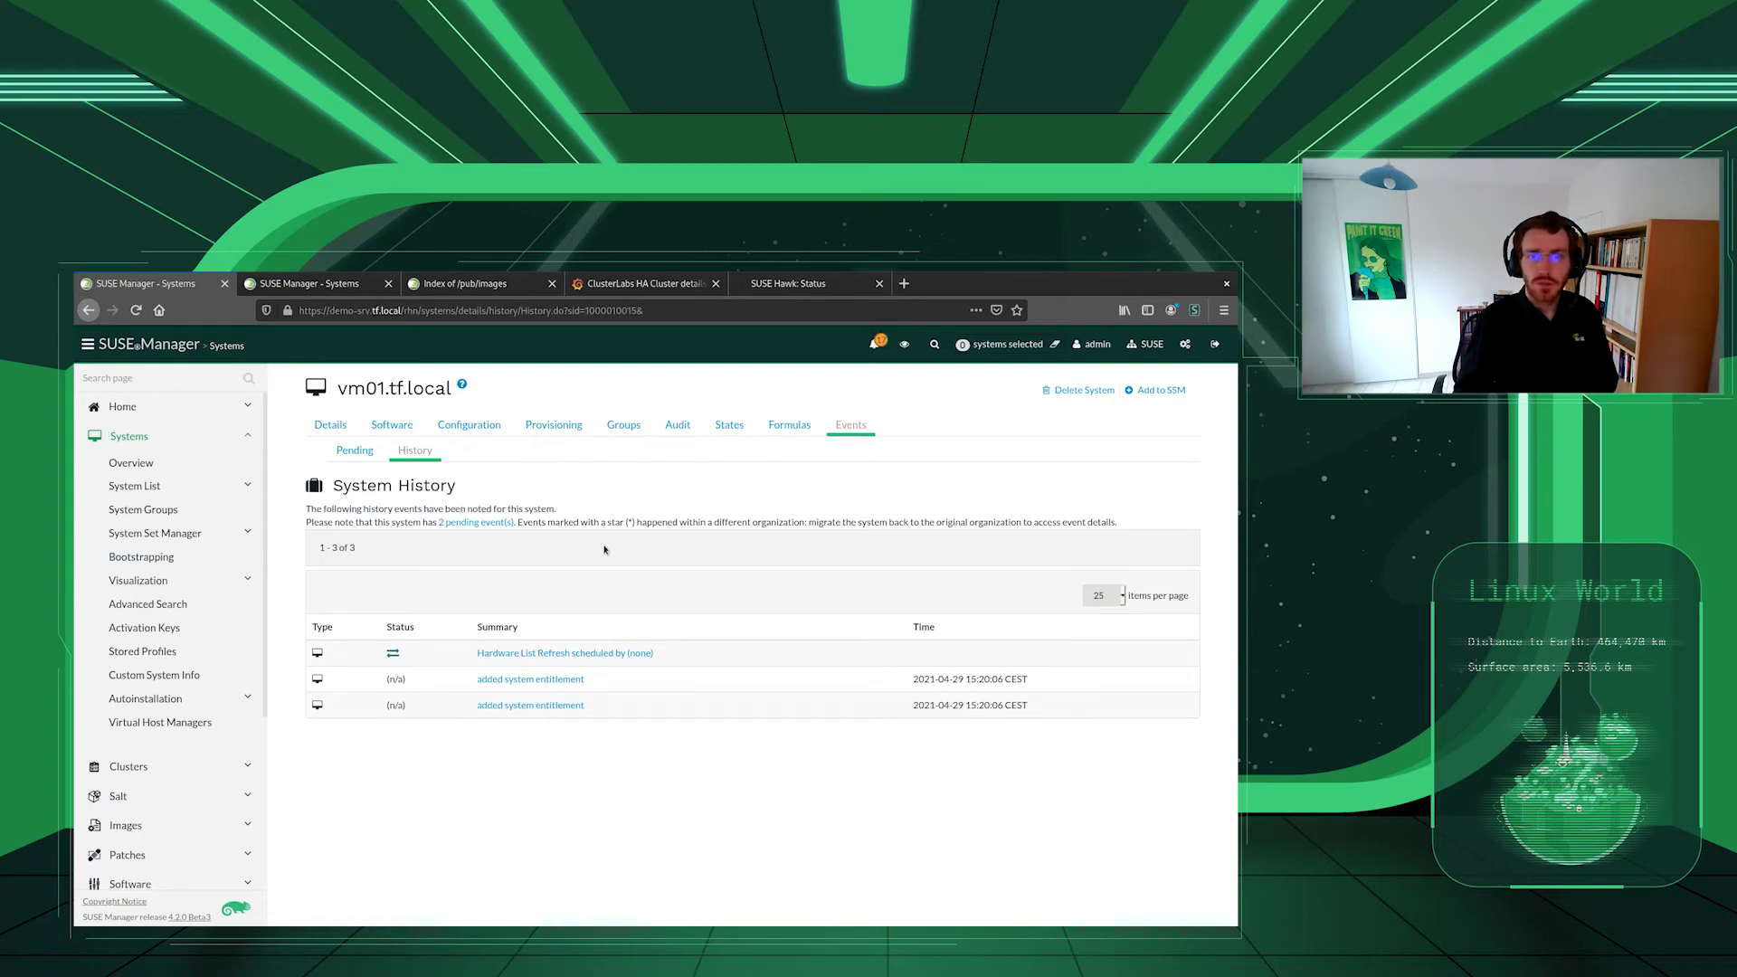
pyautogui.press('F5')
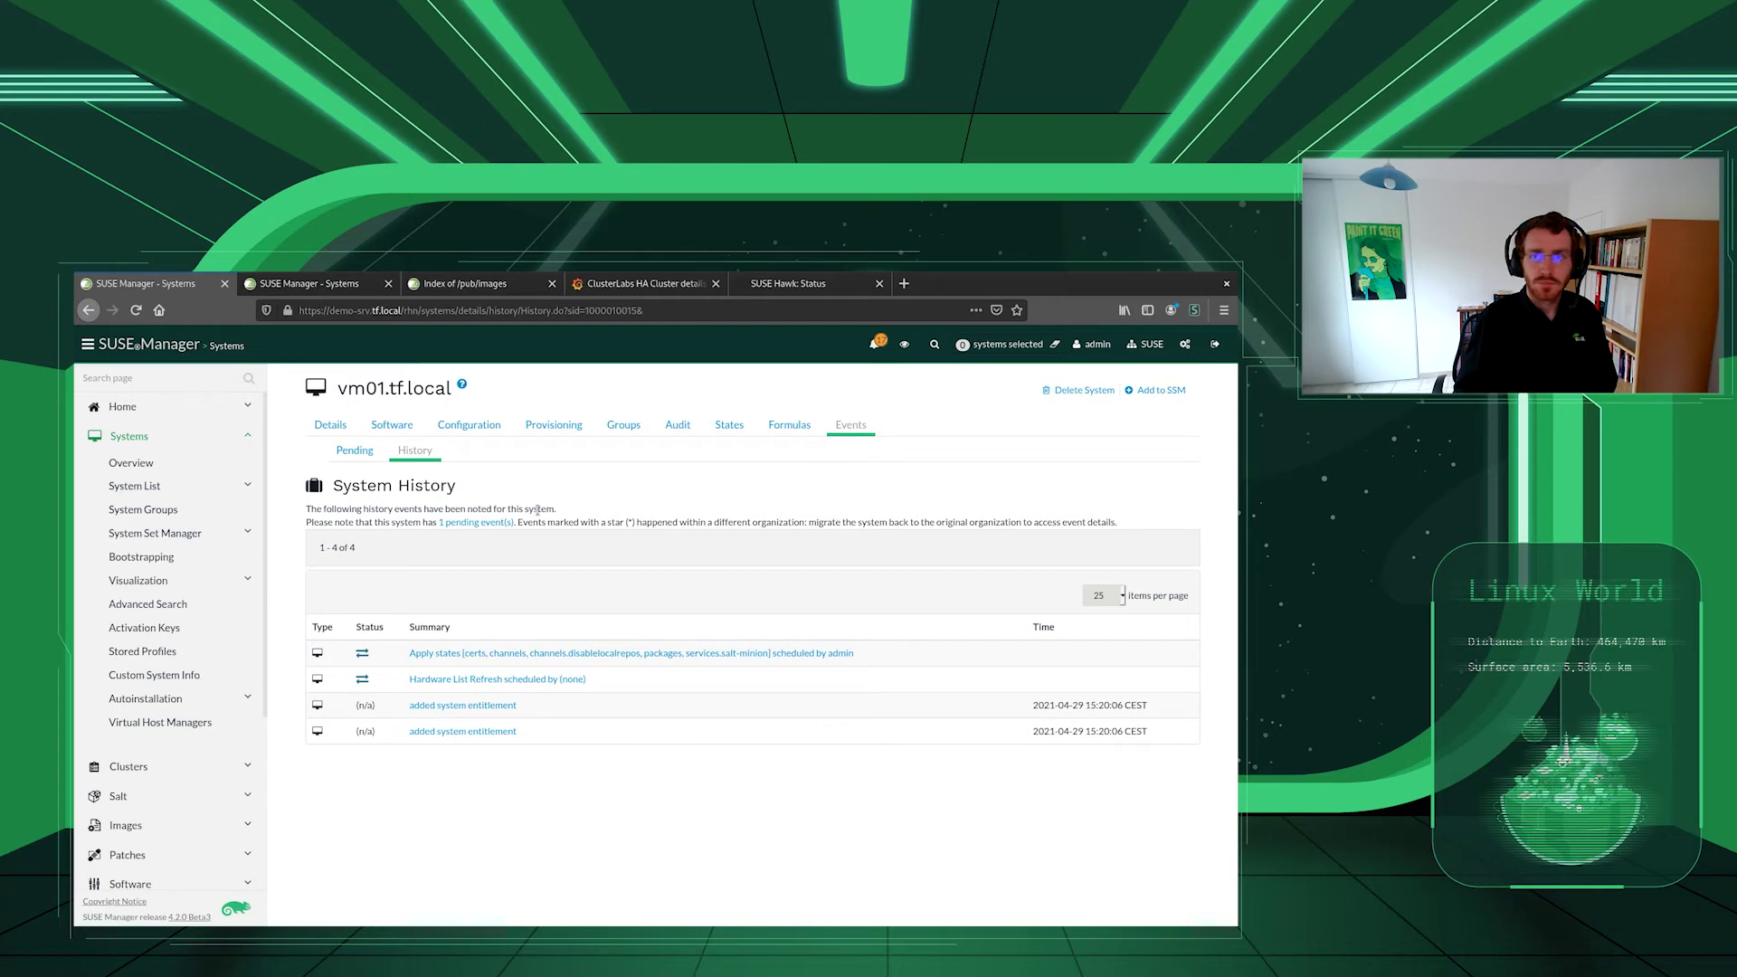
pyautogui.press('F5')
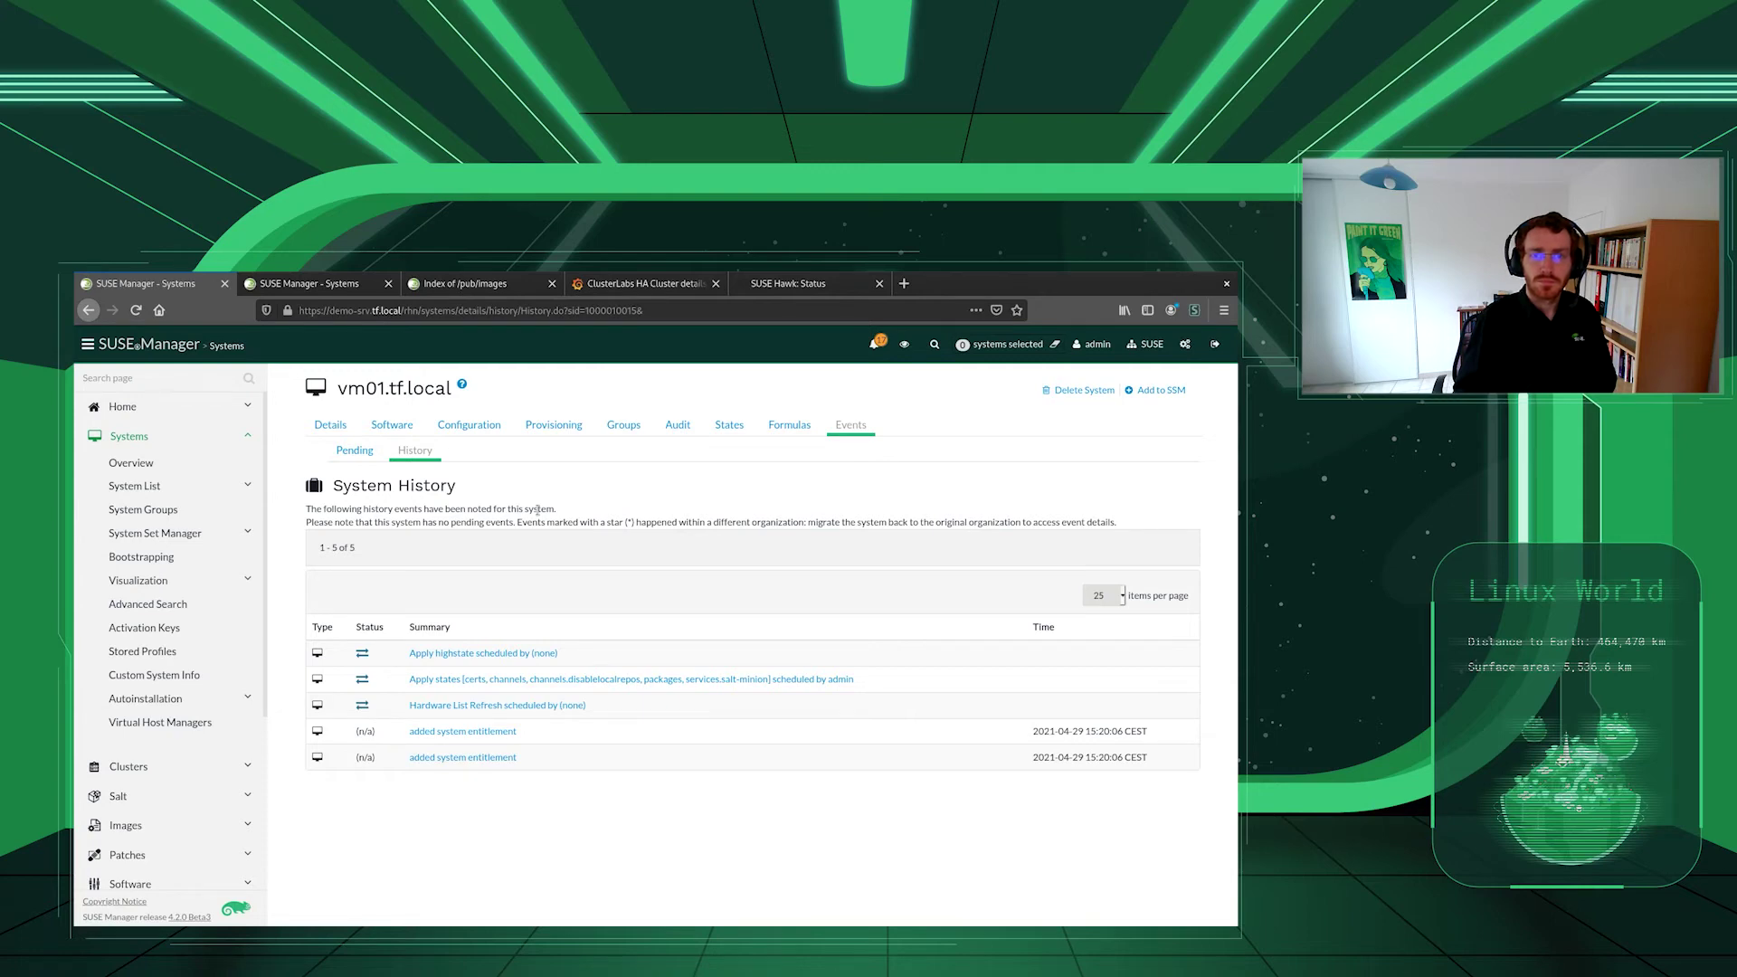
pyautogui.press('F5')
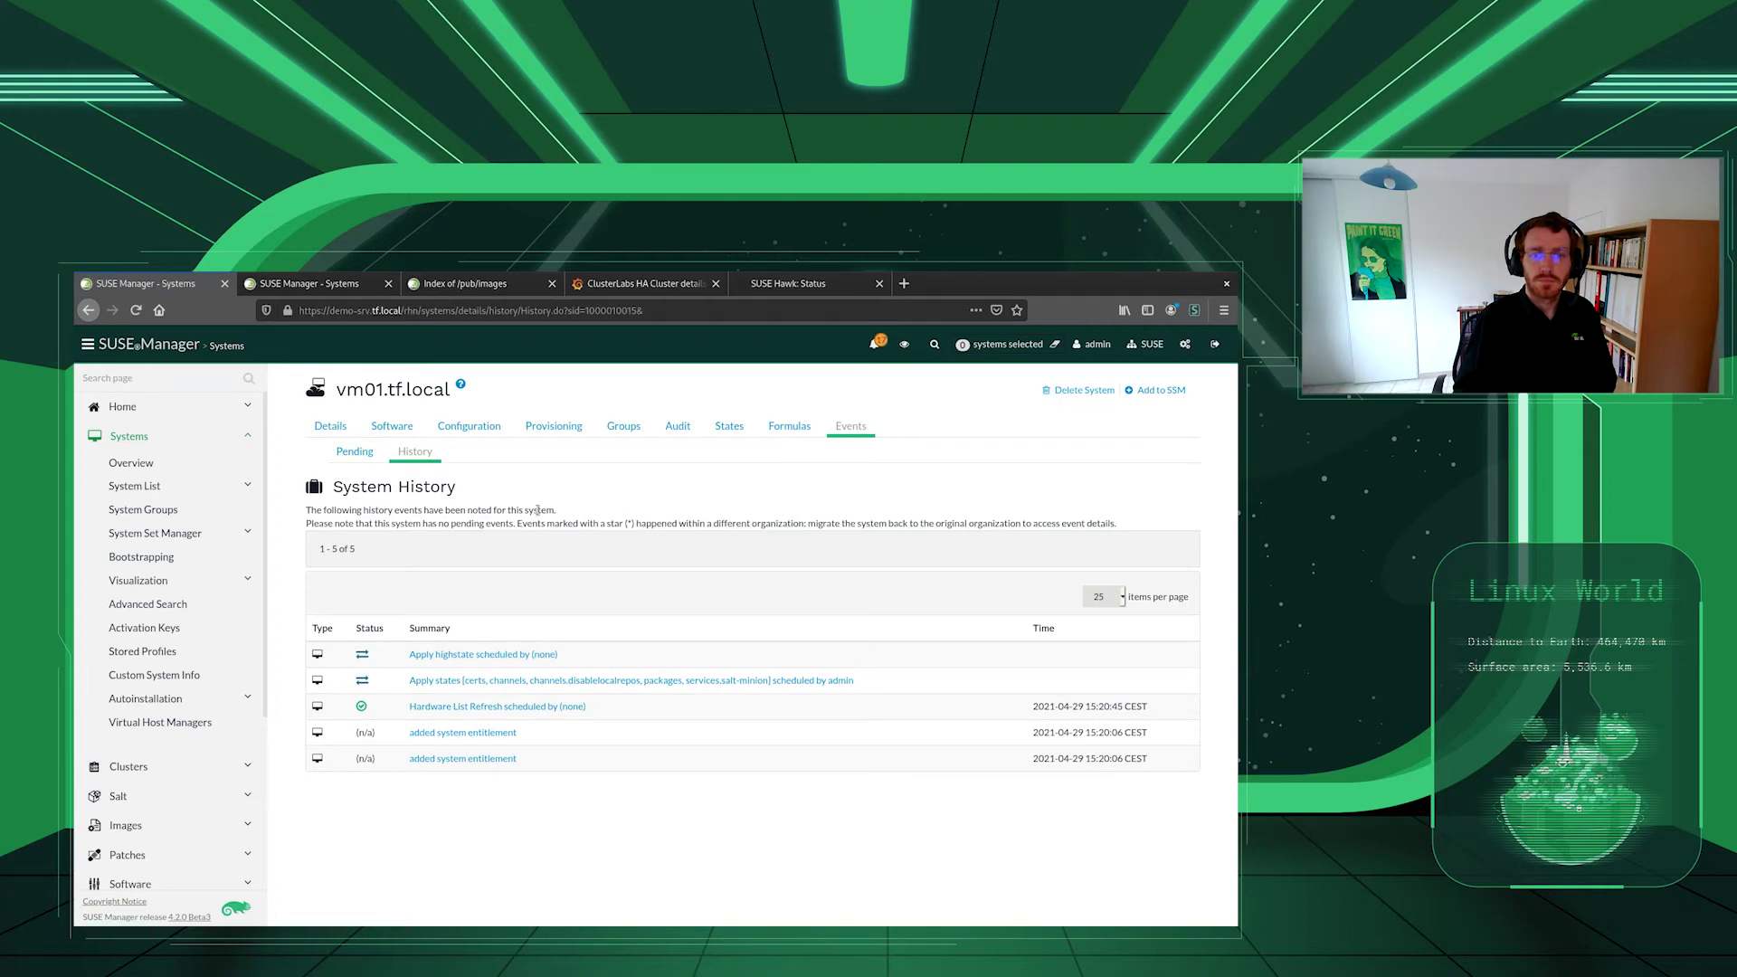
# - Refresh vm01.tf.local's history until highstate completes and two Package List Refresh events queue
pyautogui.press('F5')
pyautogui.press('F5')
pyautogui.press('F5')
pyautogui.press('F5')
pyautogui.press('F5')
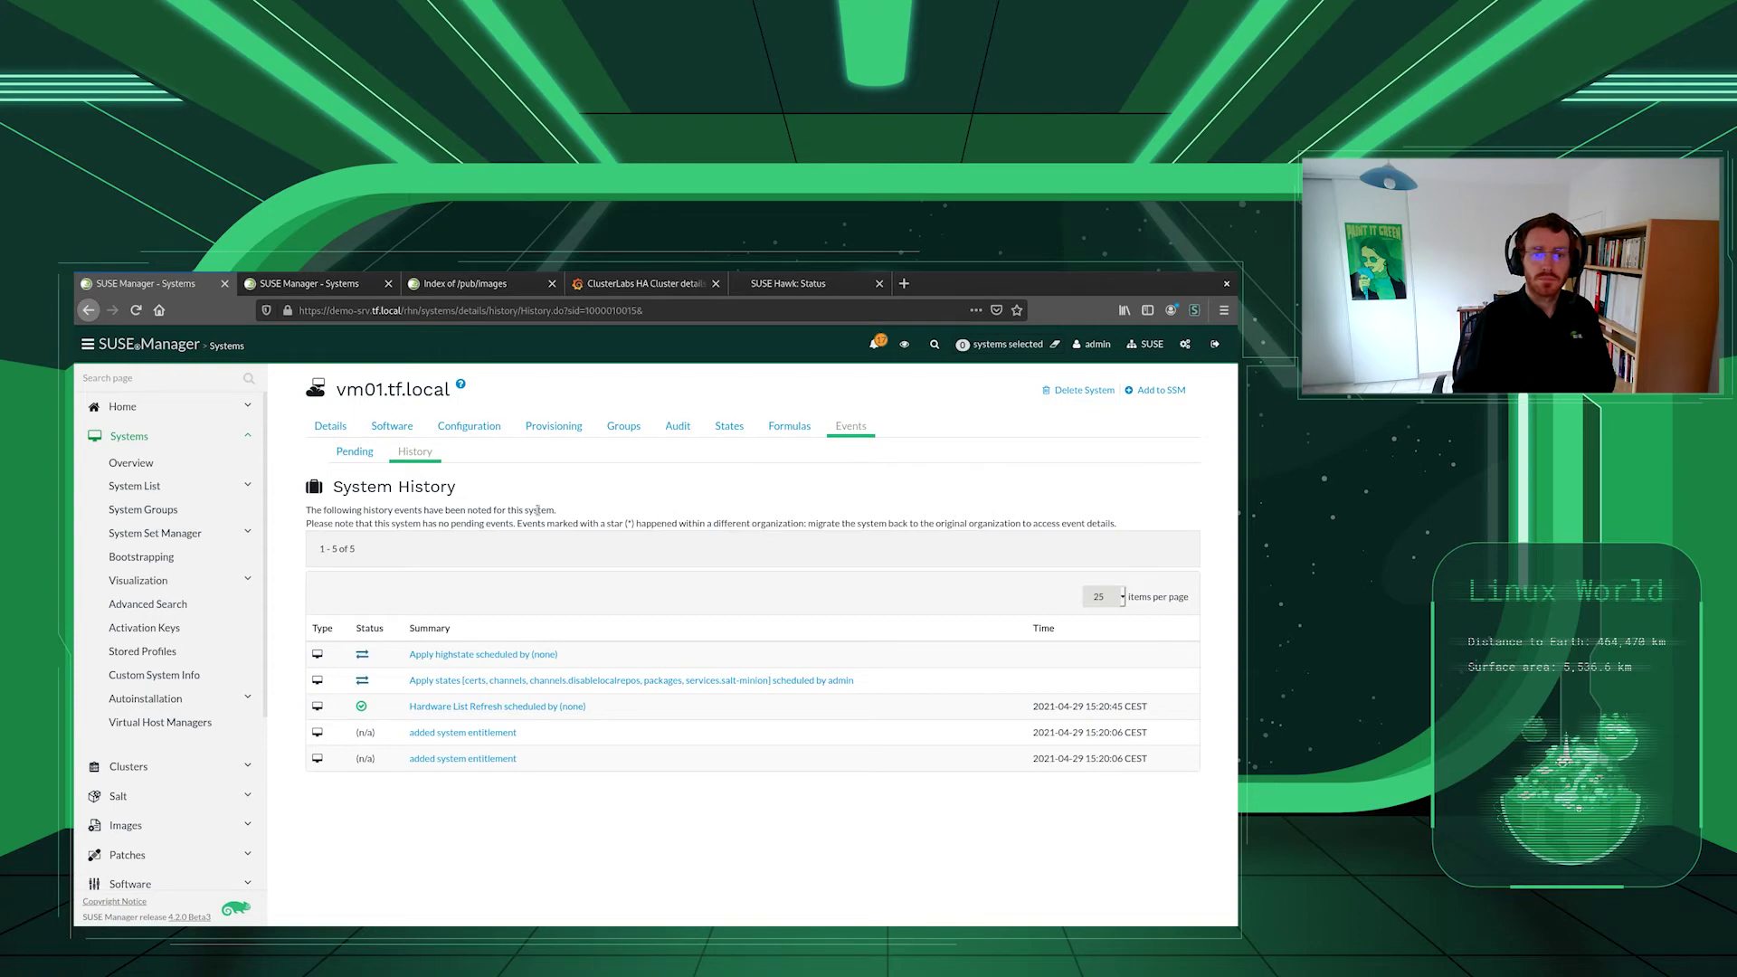
pyautogui.press('F5')
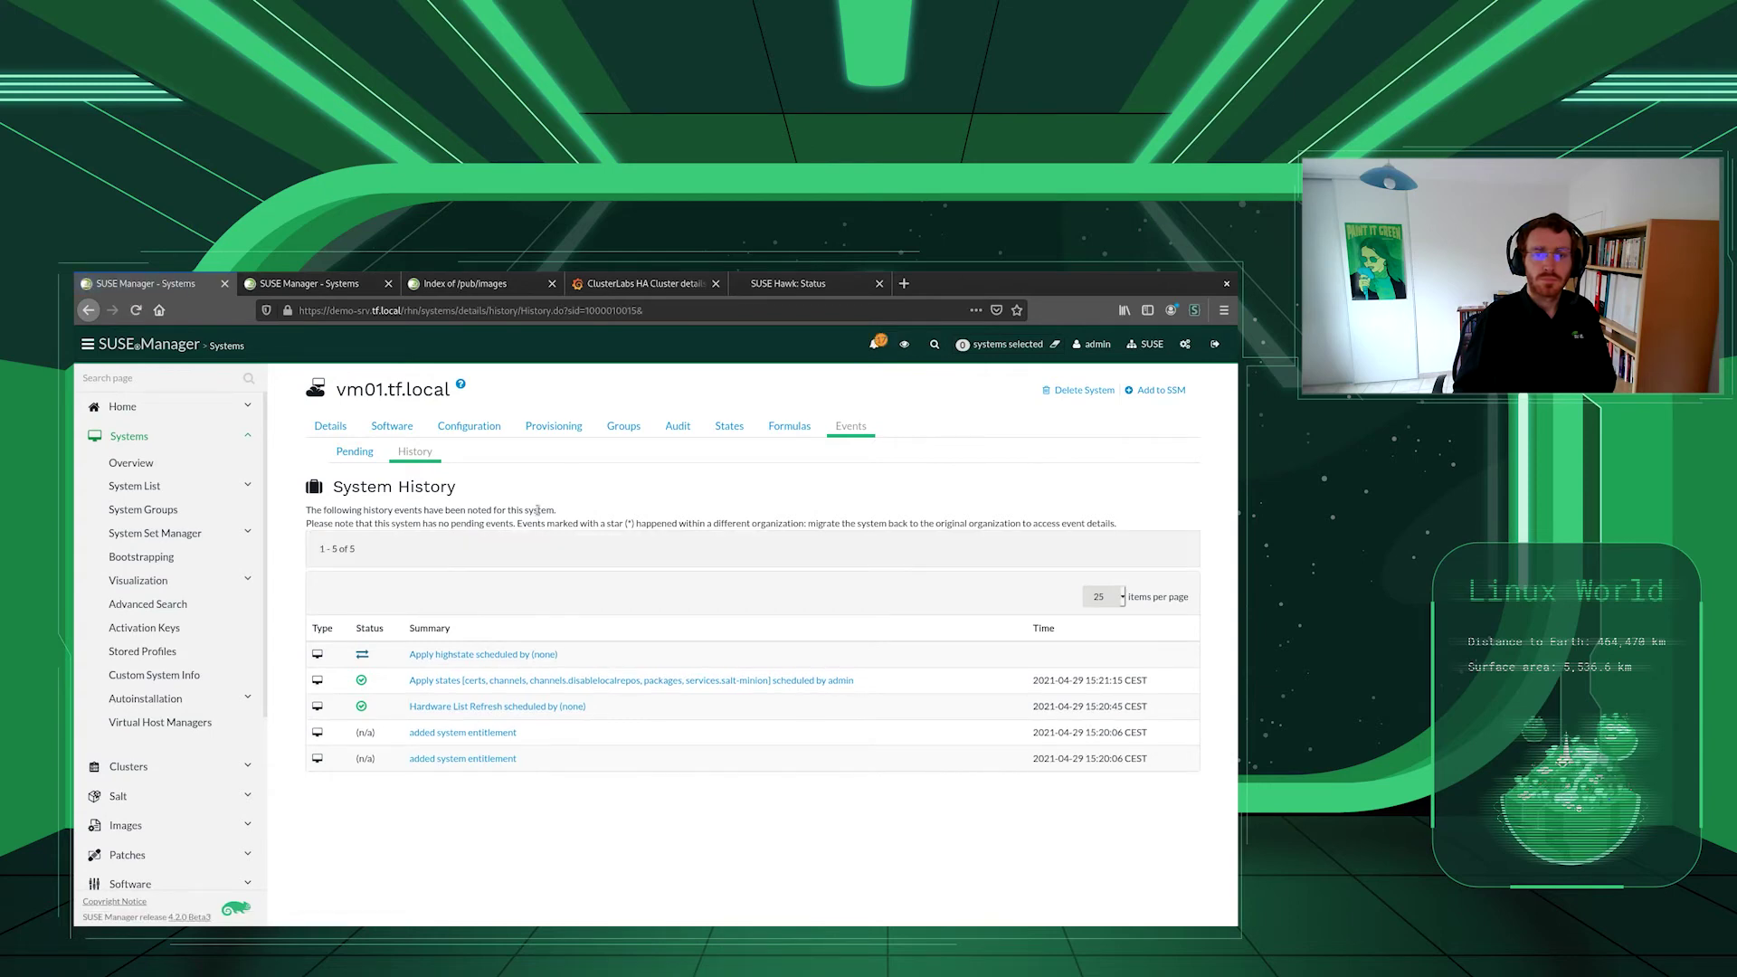
pyautogui.press('F5')
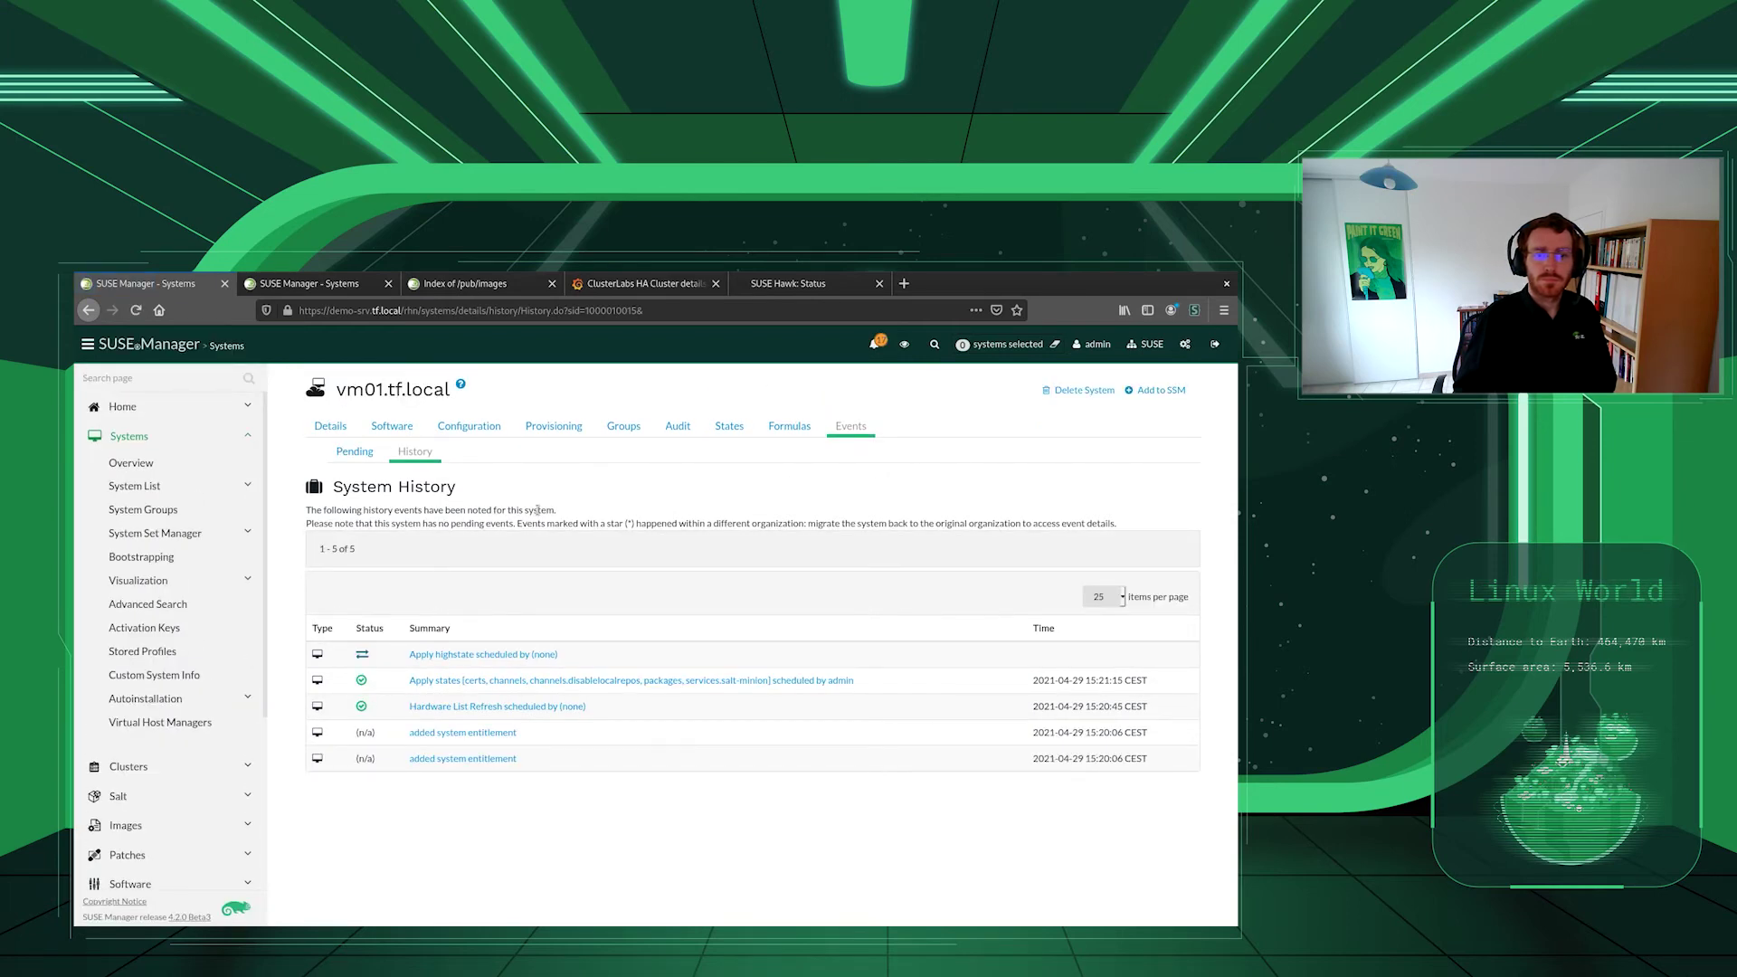
pyautogui.press('F5')
pyautogui.press('F5')
pyautogui.press('F5')
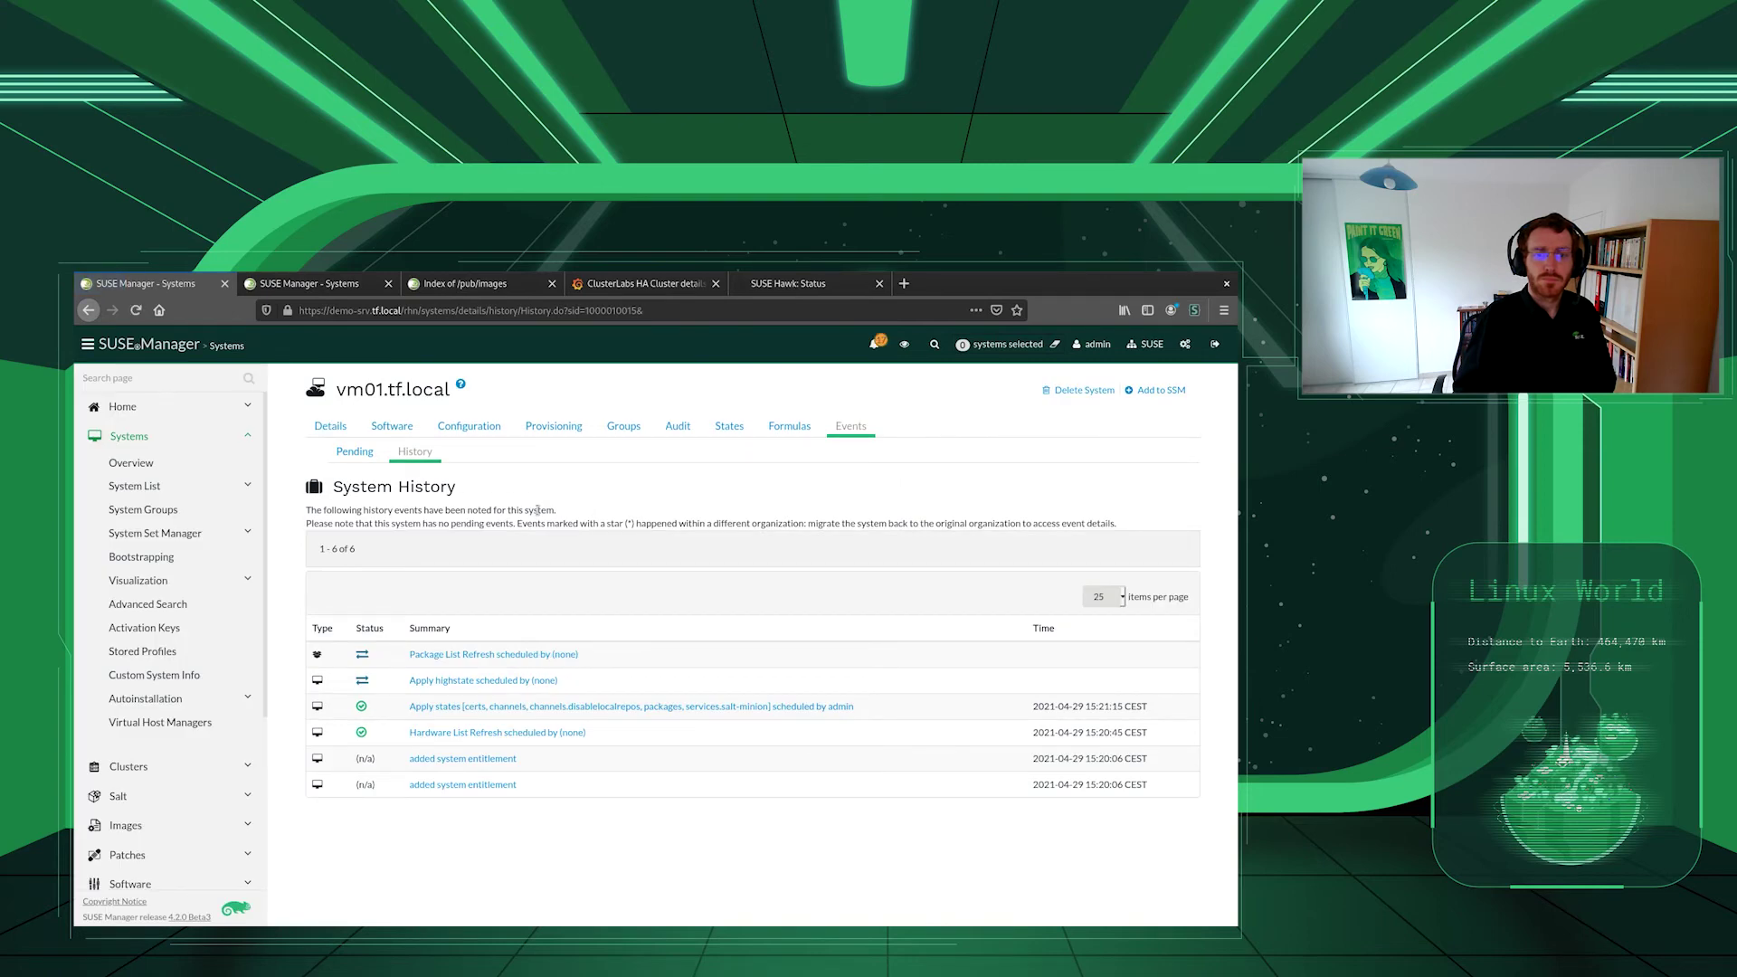
pyautogui.press('F5')
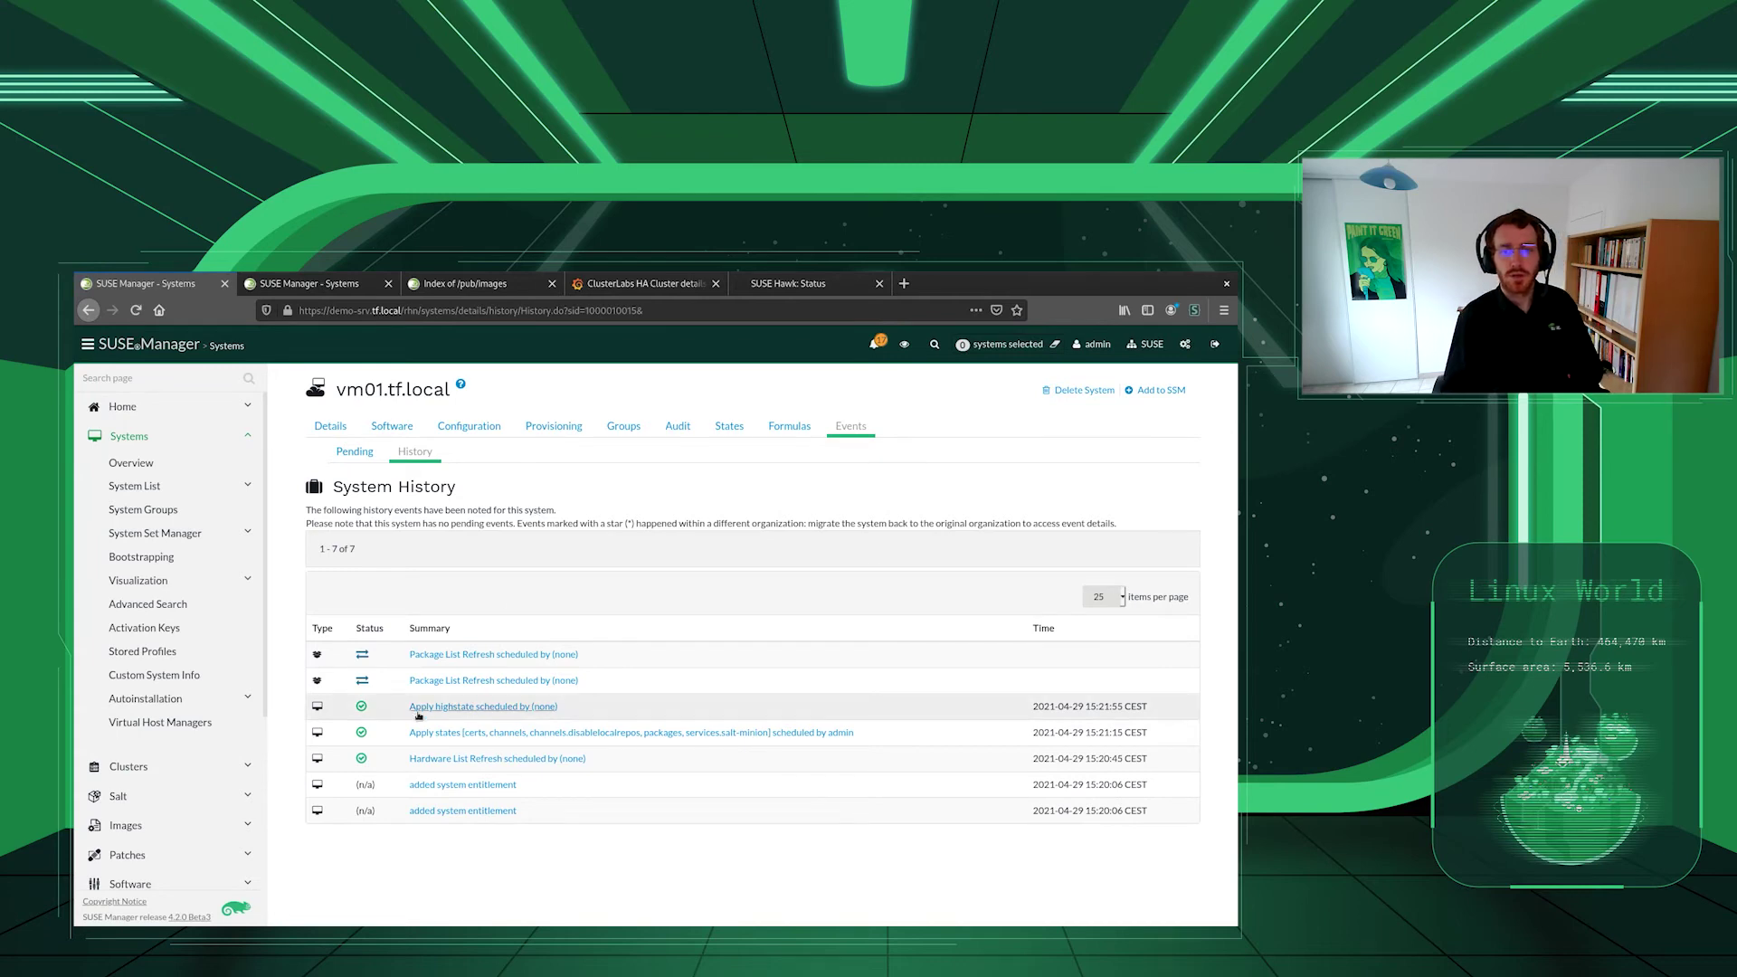
# - Open the Uyuni Client Systems dashboard from Grafana's home page
pyautogui.click(644, 283)
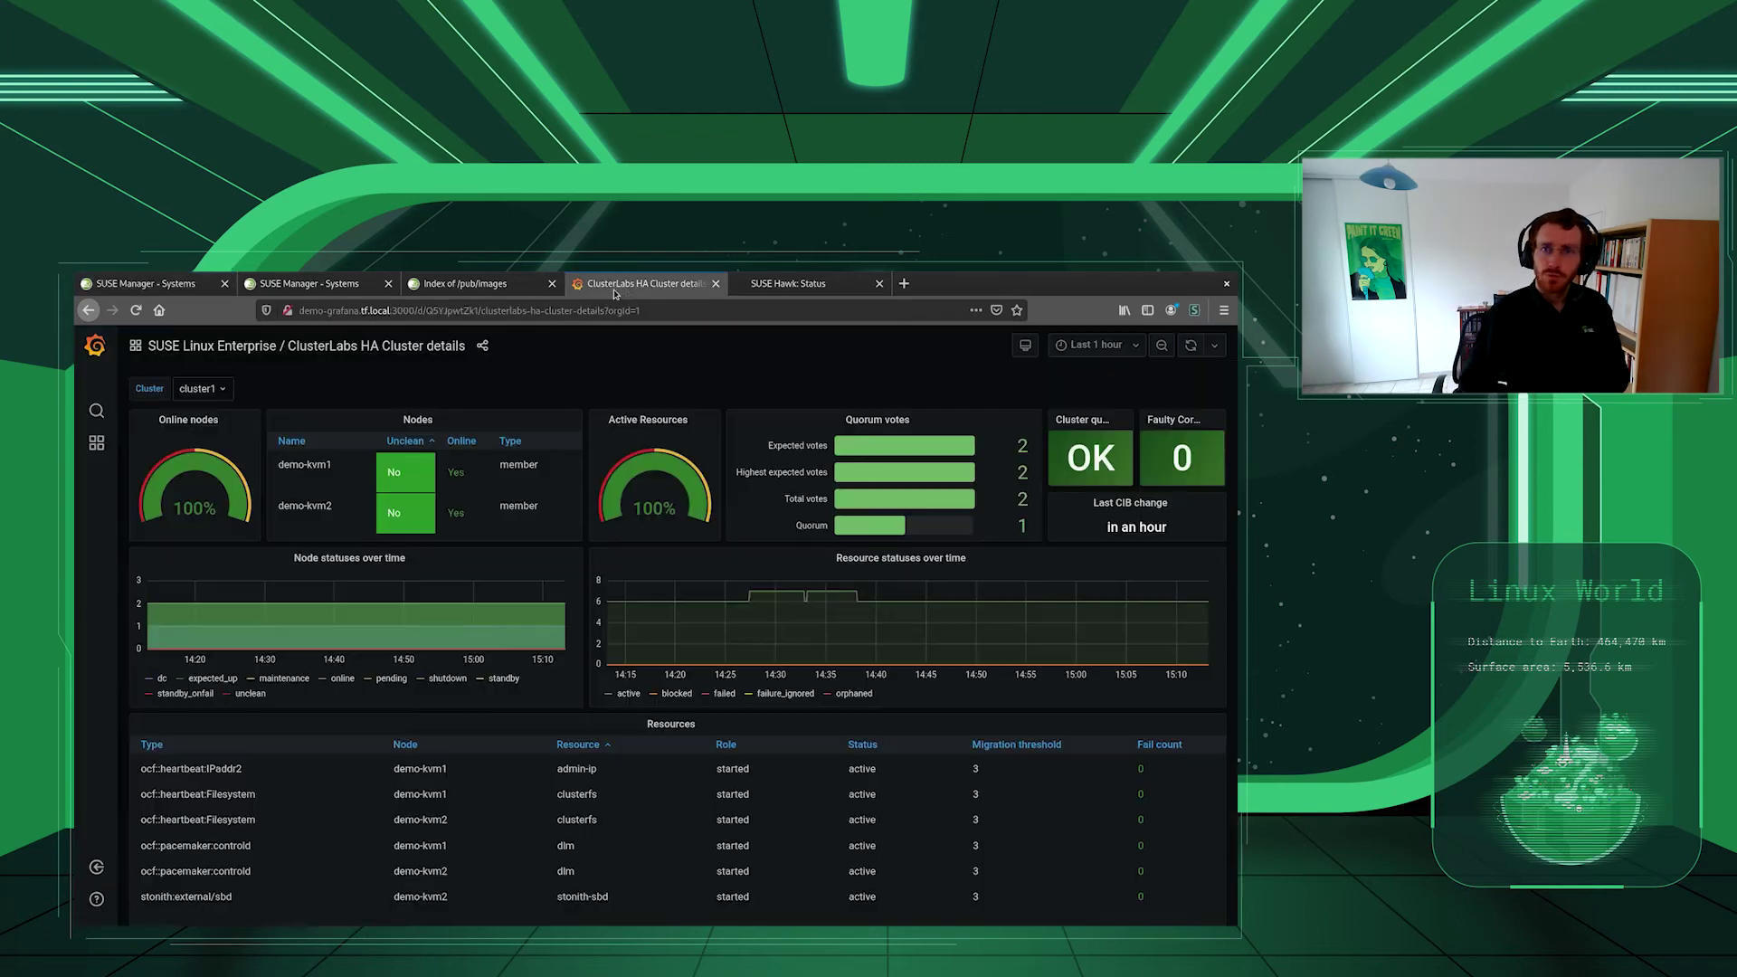
pyautogui.click(96, 442)
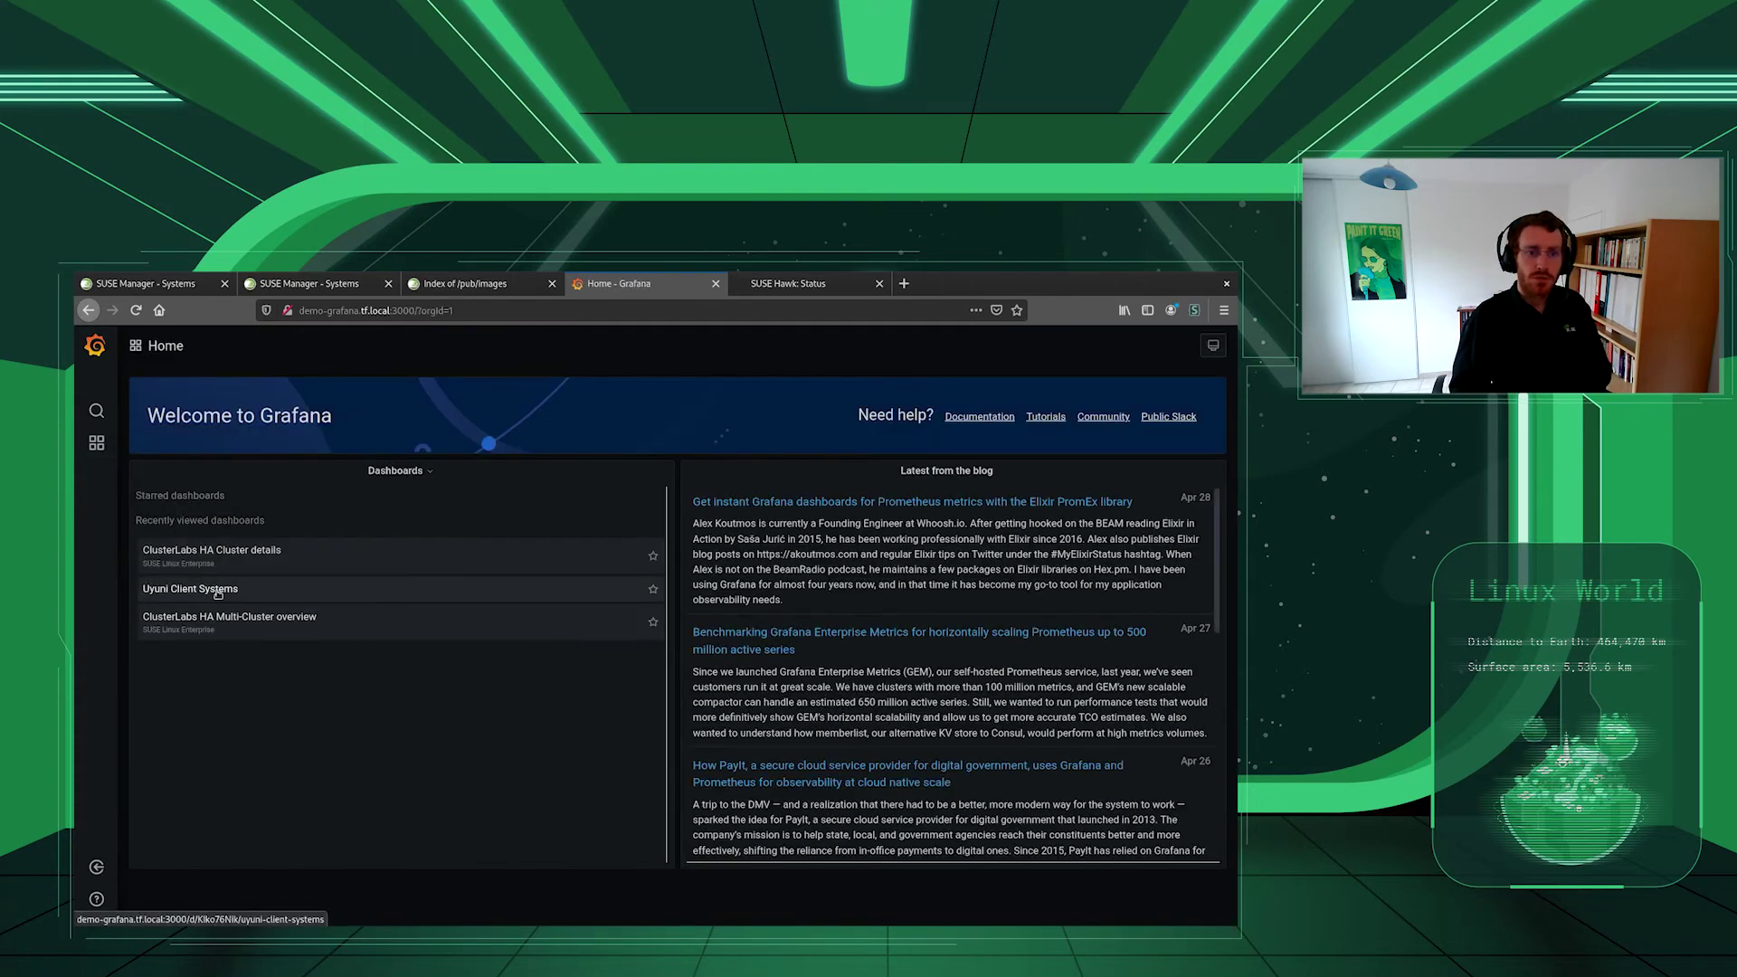
pyautogui.click(217, 589)
# - Filter the dashboard to Group 'No group' and Host vm01.tf.local
pyautogui.click(205, 389)
pyautogui.click(190, 451)
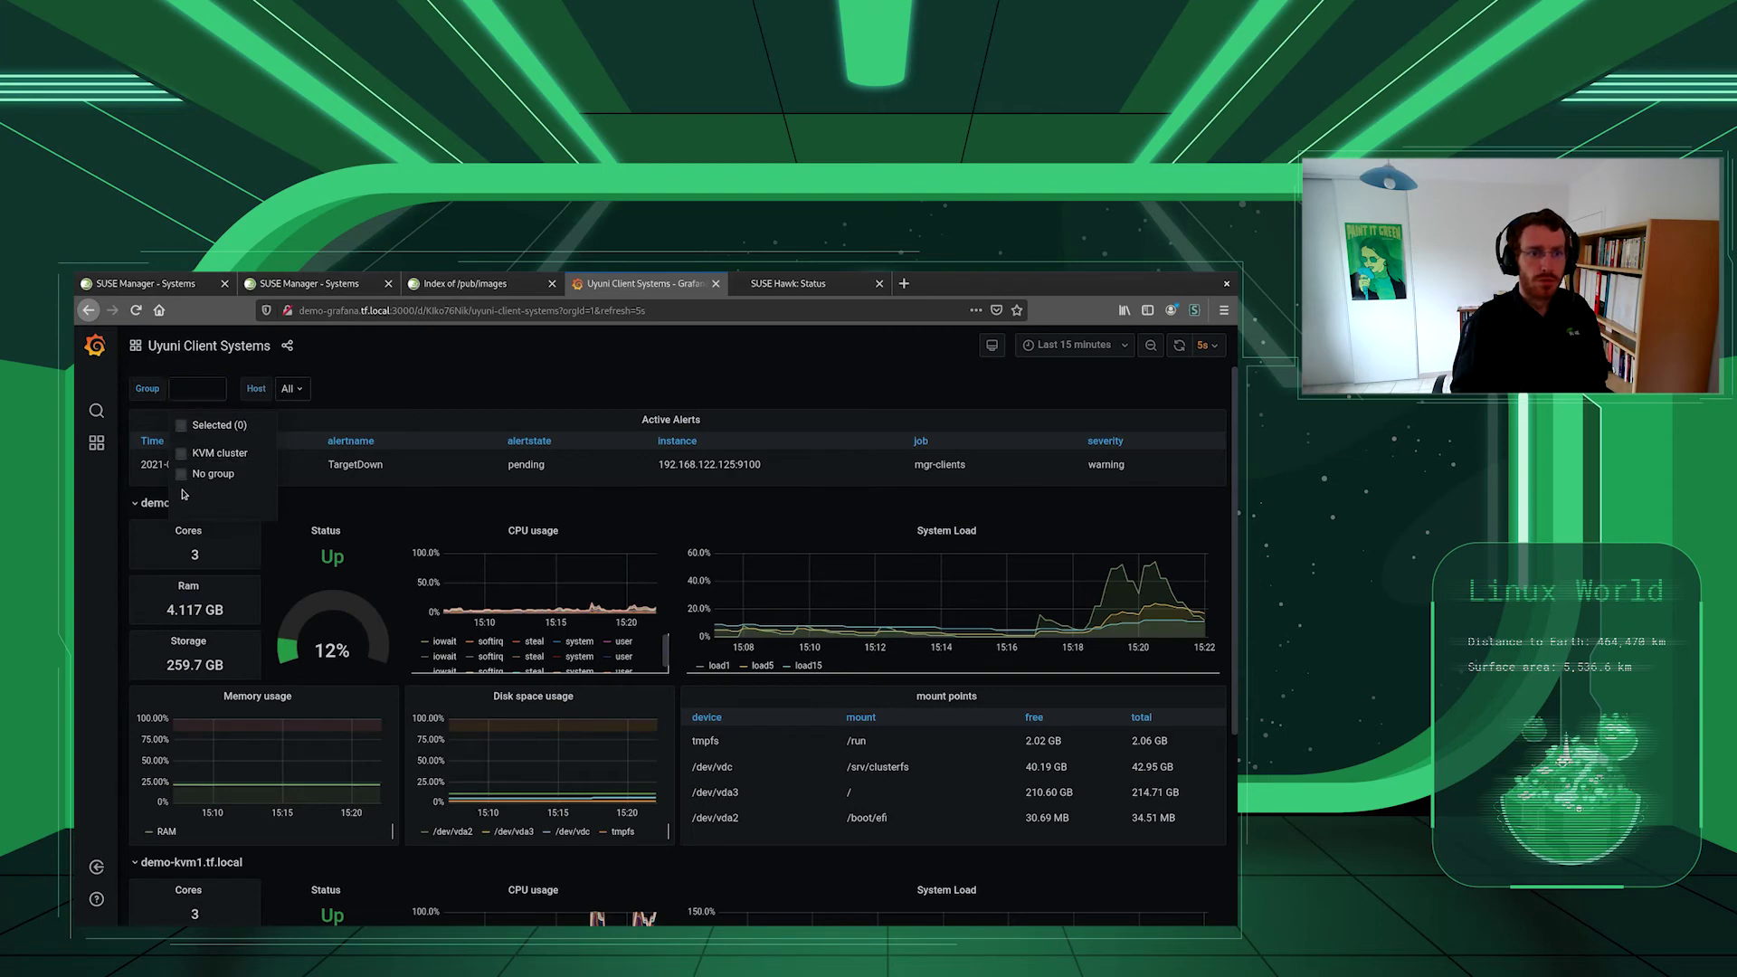
pyautogui.click(360, 389)
pyautogui.click(296, 389)
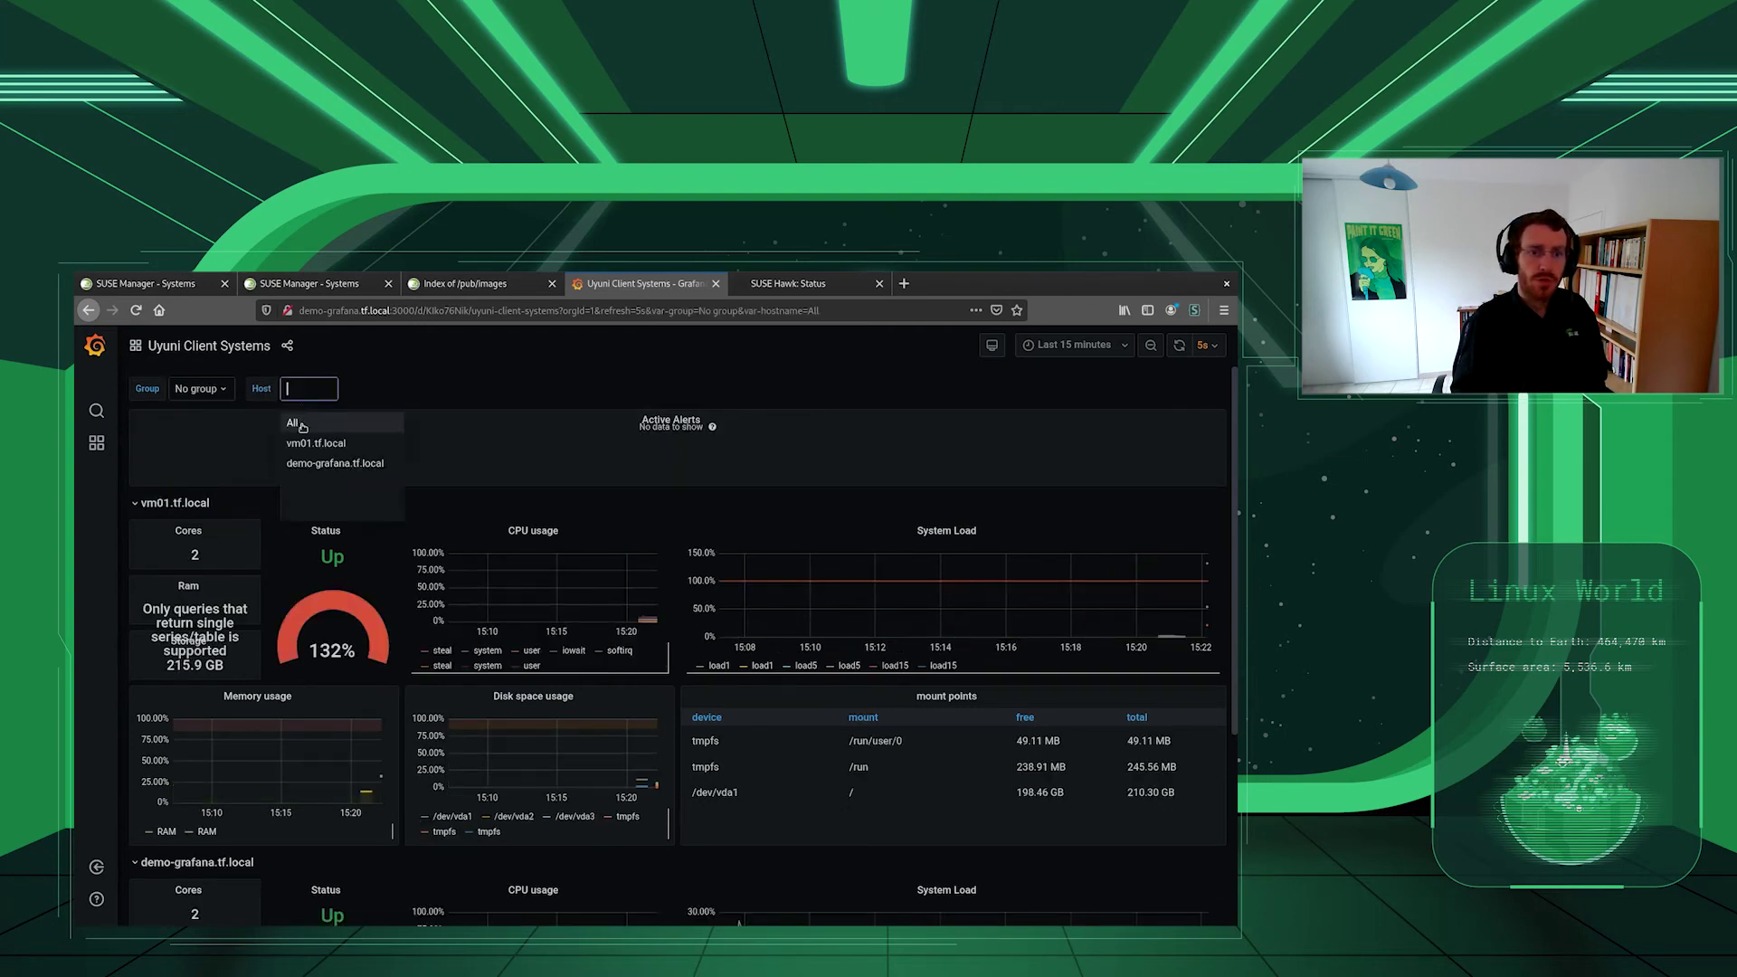
pyautogui.click(310, 442)
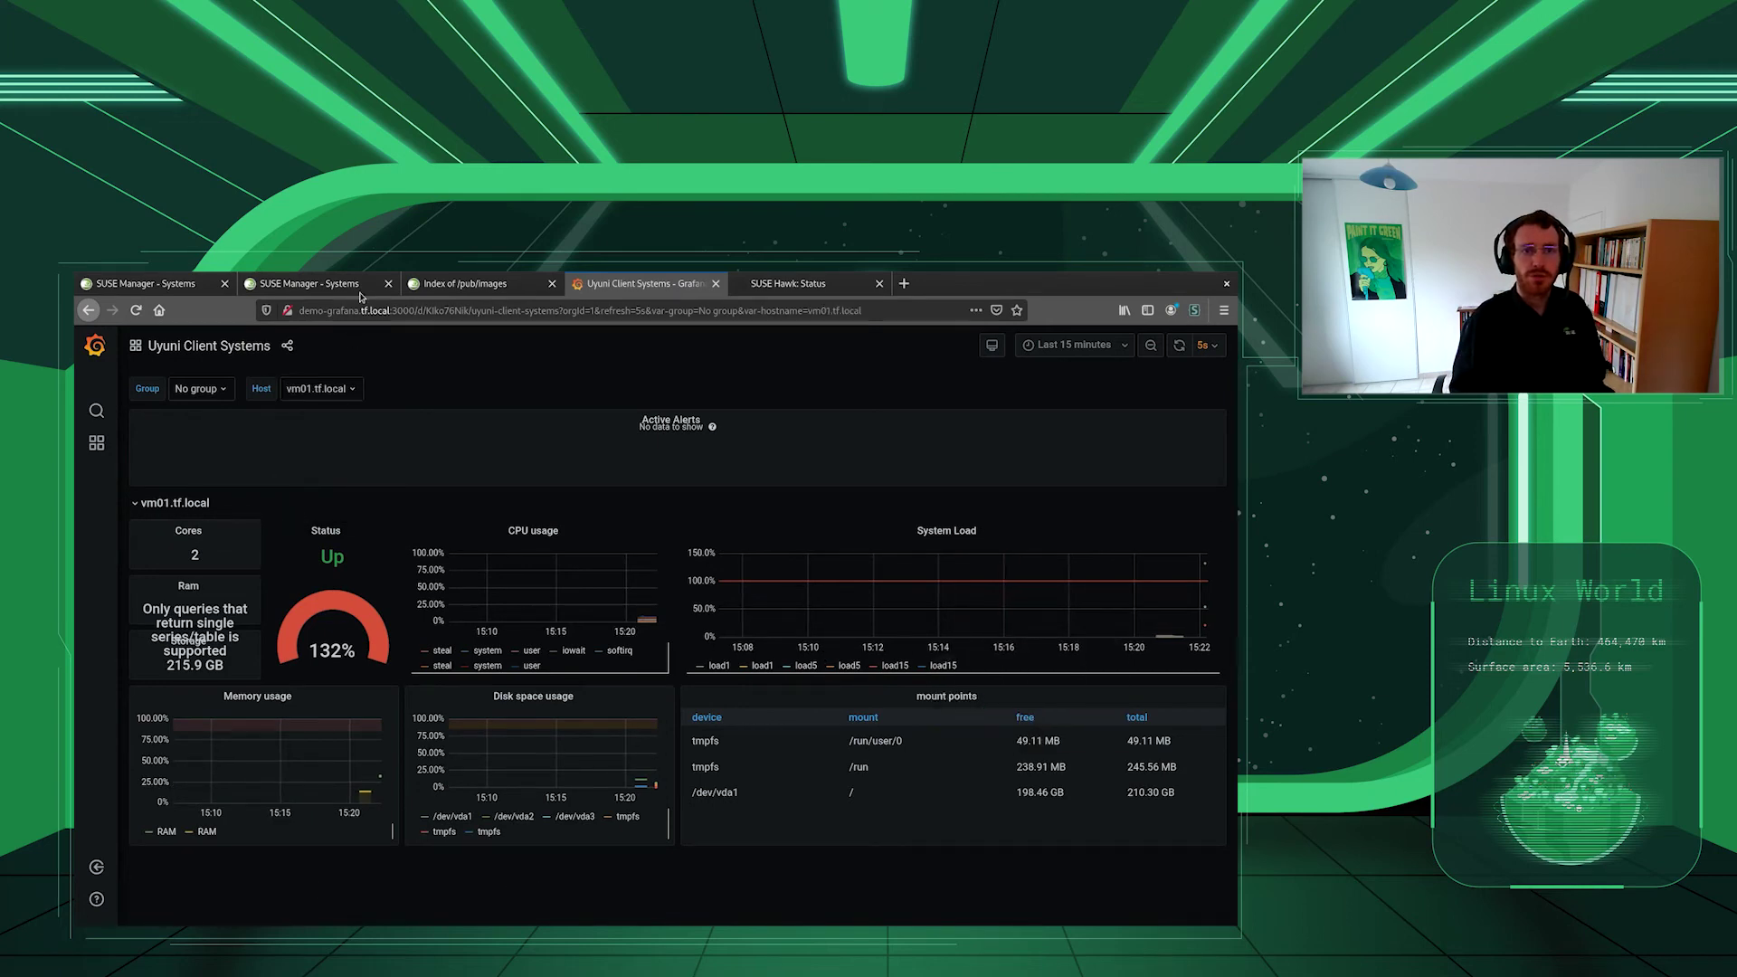
# - Reload vm01.tf.local's history to confirm all events finished, then open demo-kvm1.tf.local from Systems Overview
pyautogui.click(459, 294)
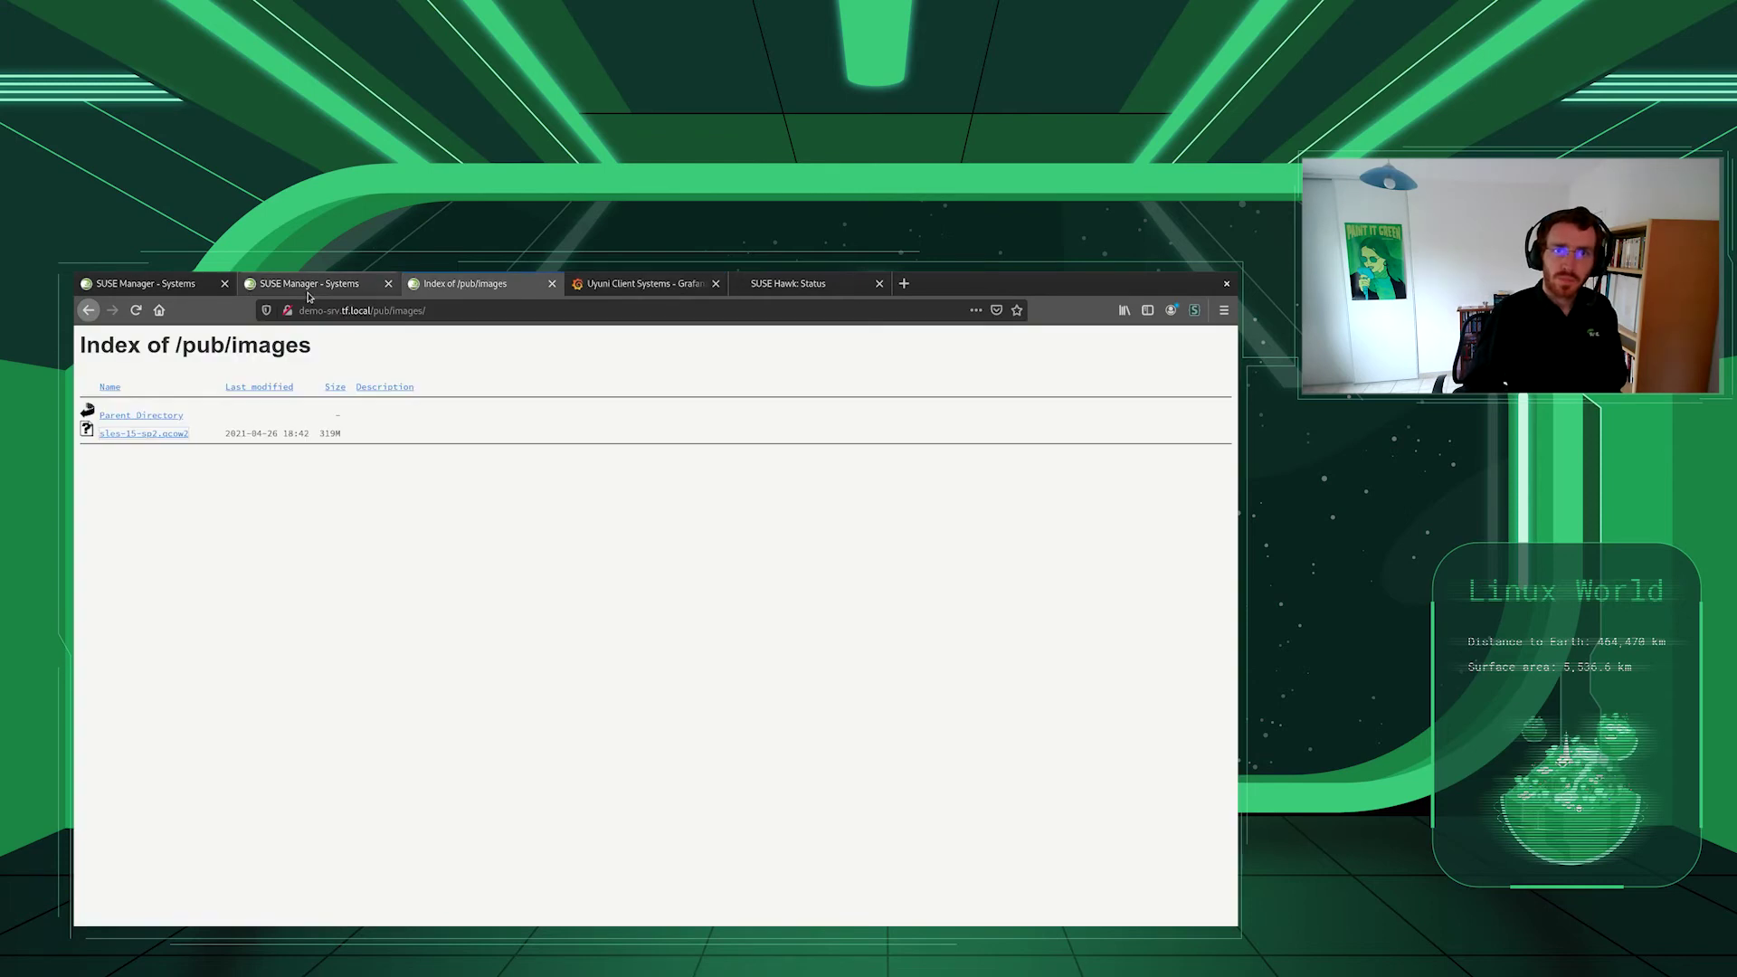
pyautogui.click(307, 294)
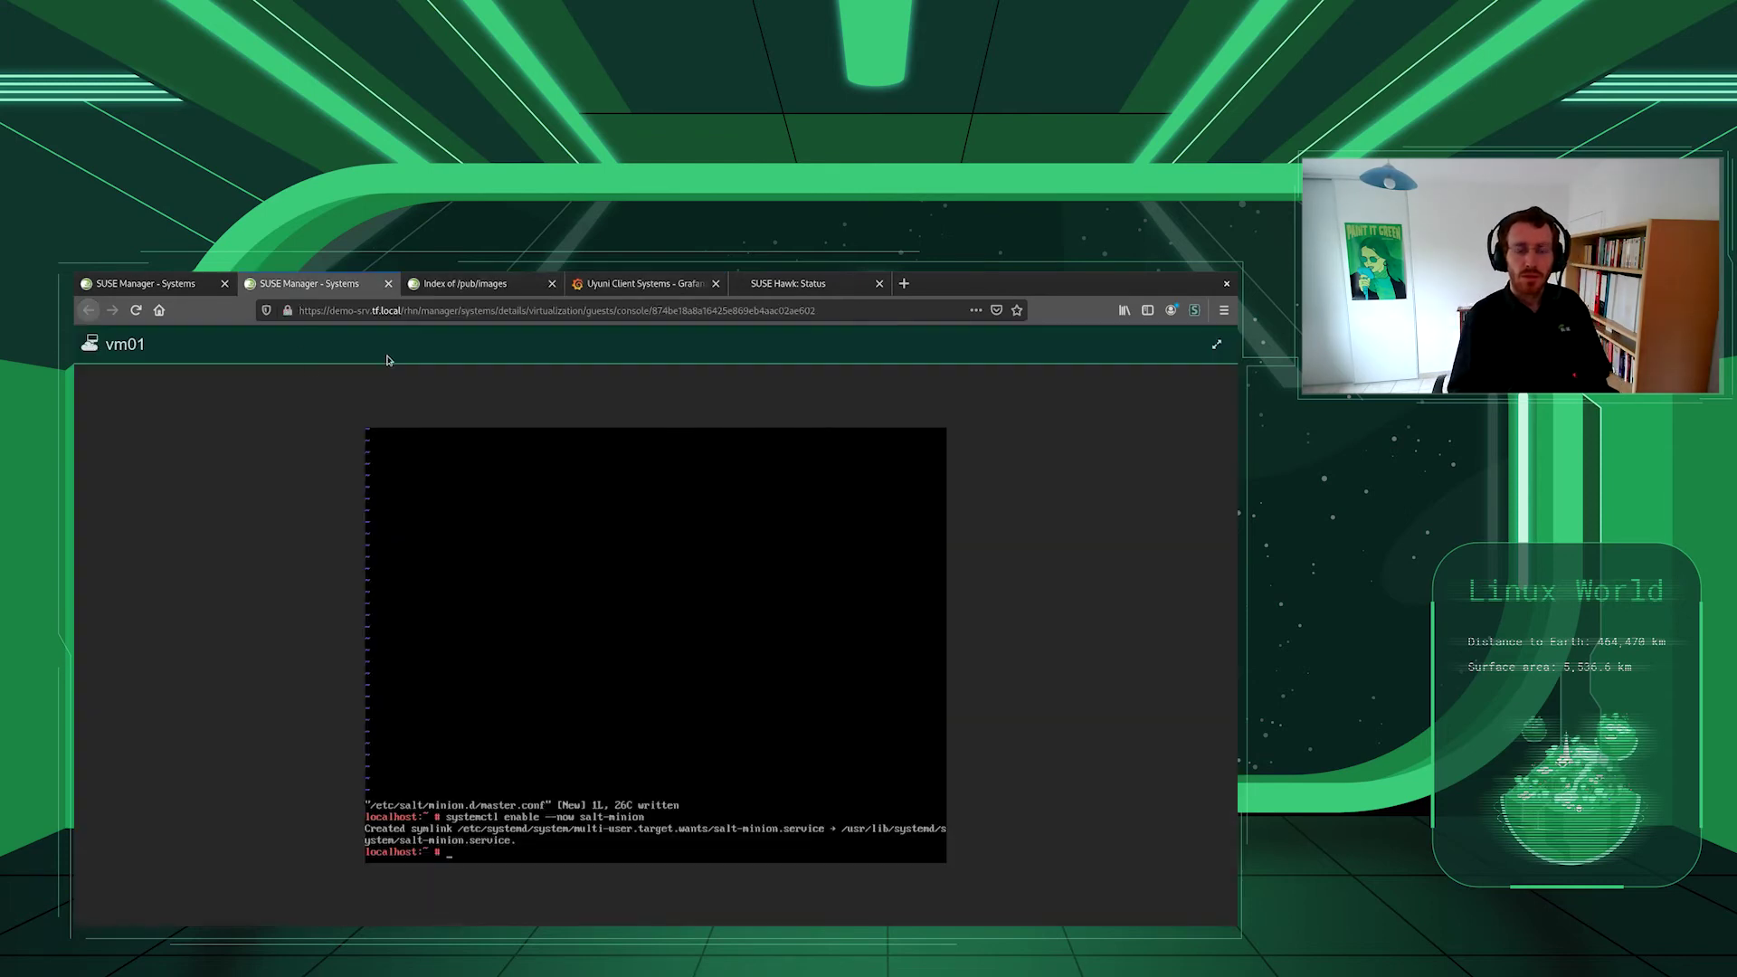
pyautogui.click(194, 289)
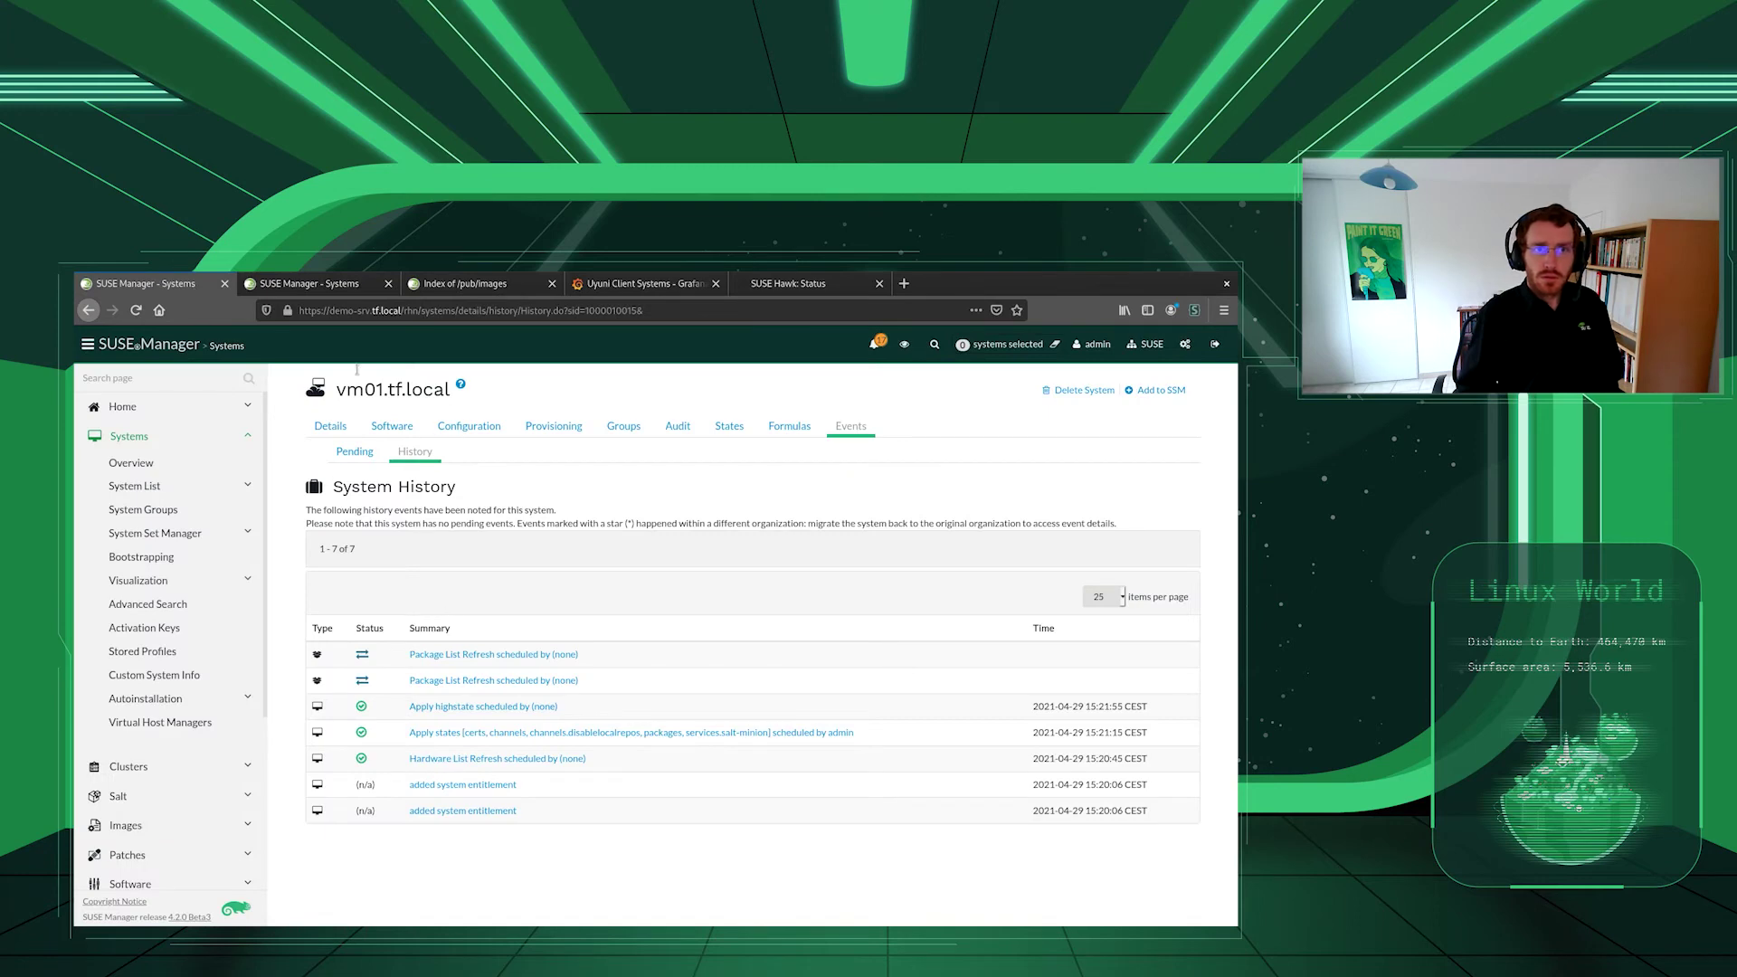
pyautogui.click(138, 311)
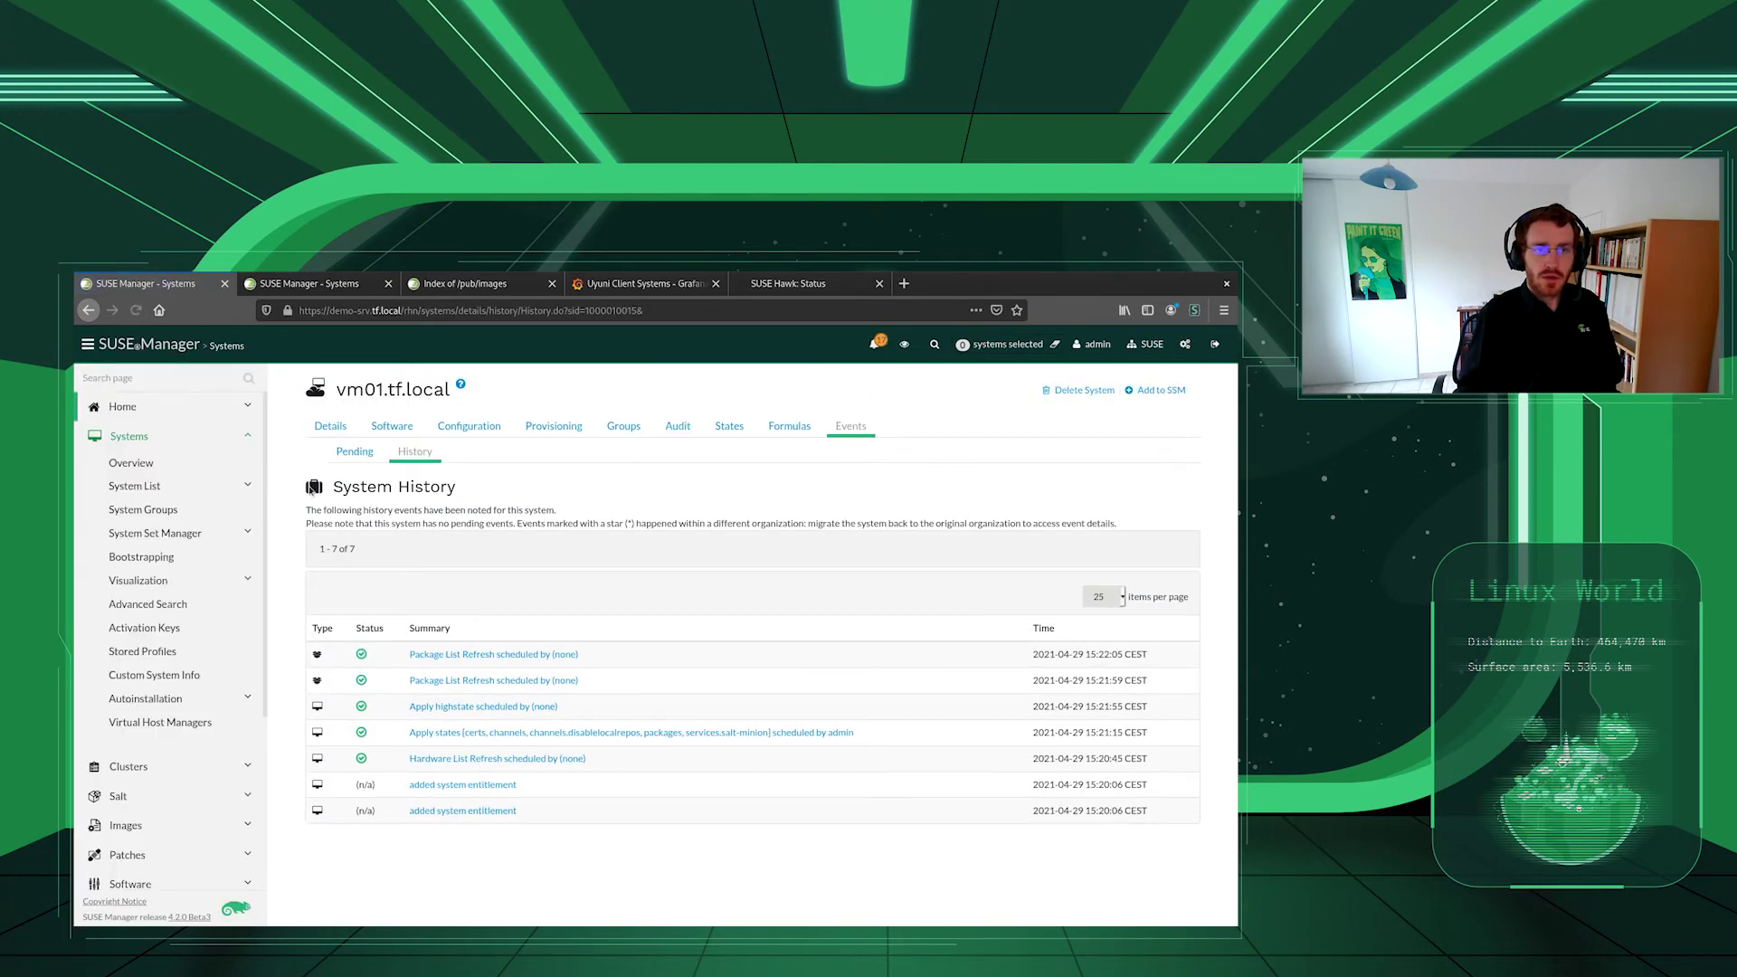
pyautogui.click(129, 464)
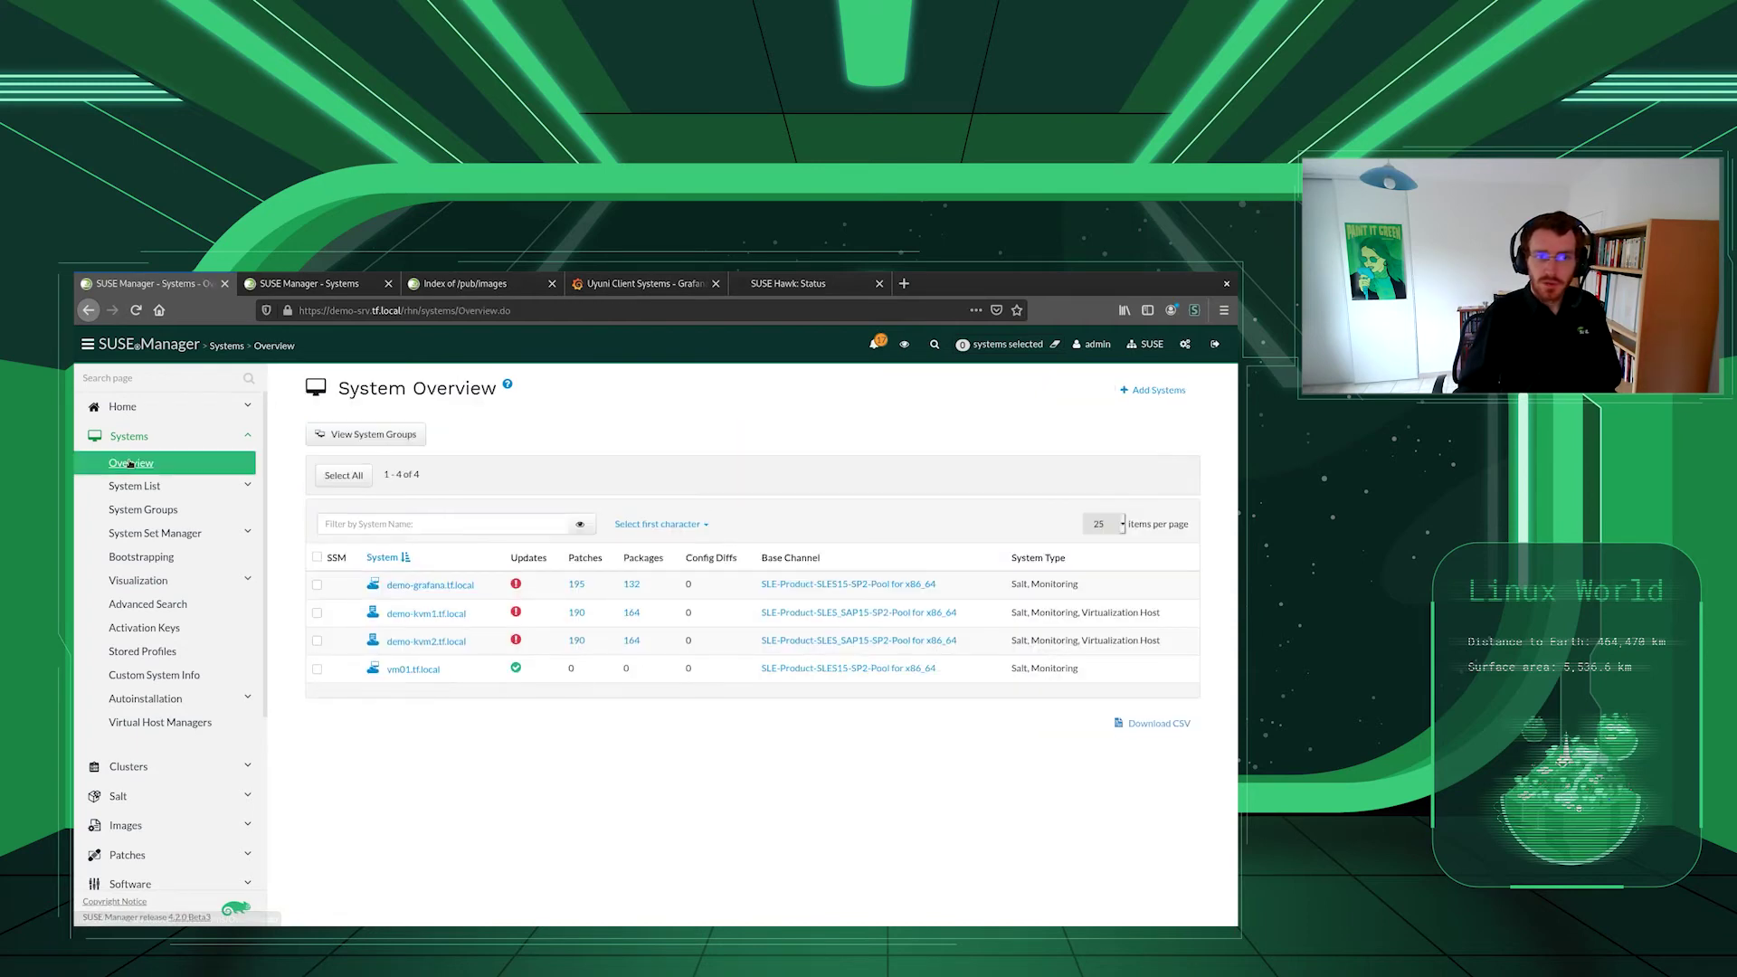
pyautogui.click(421, 616)
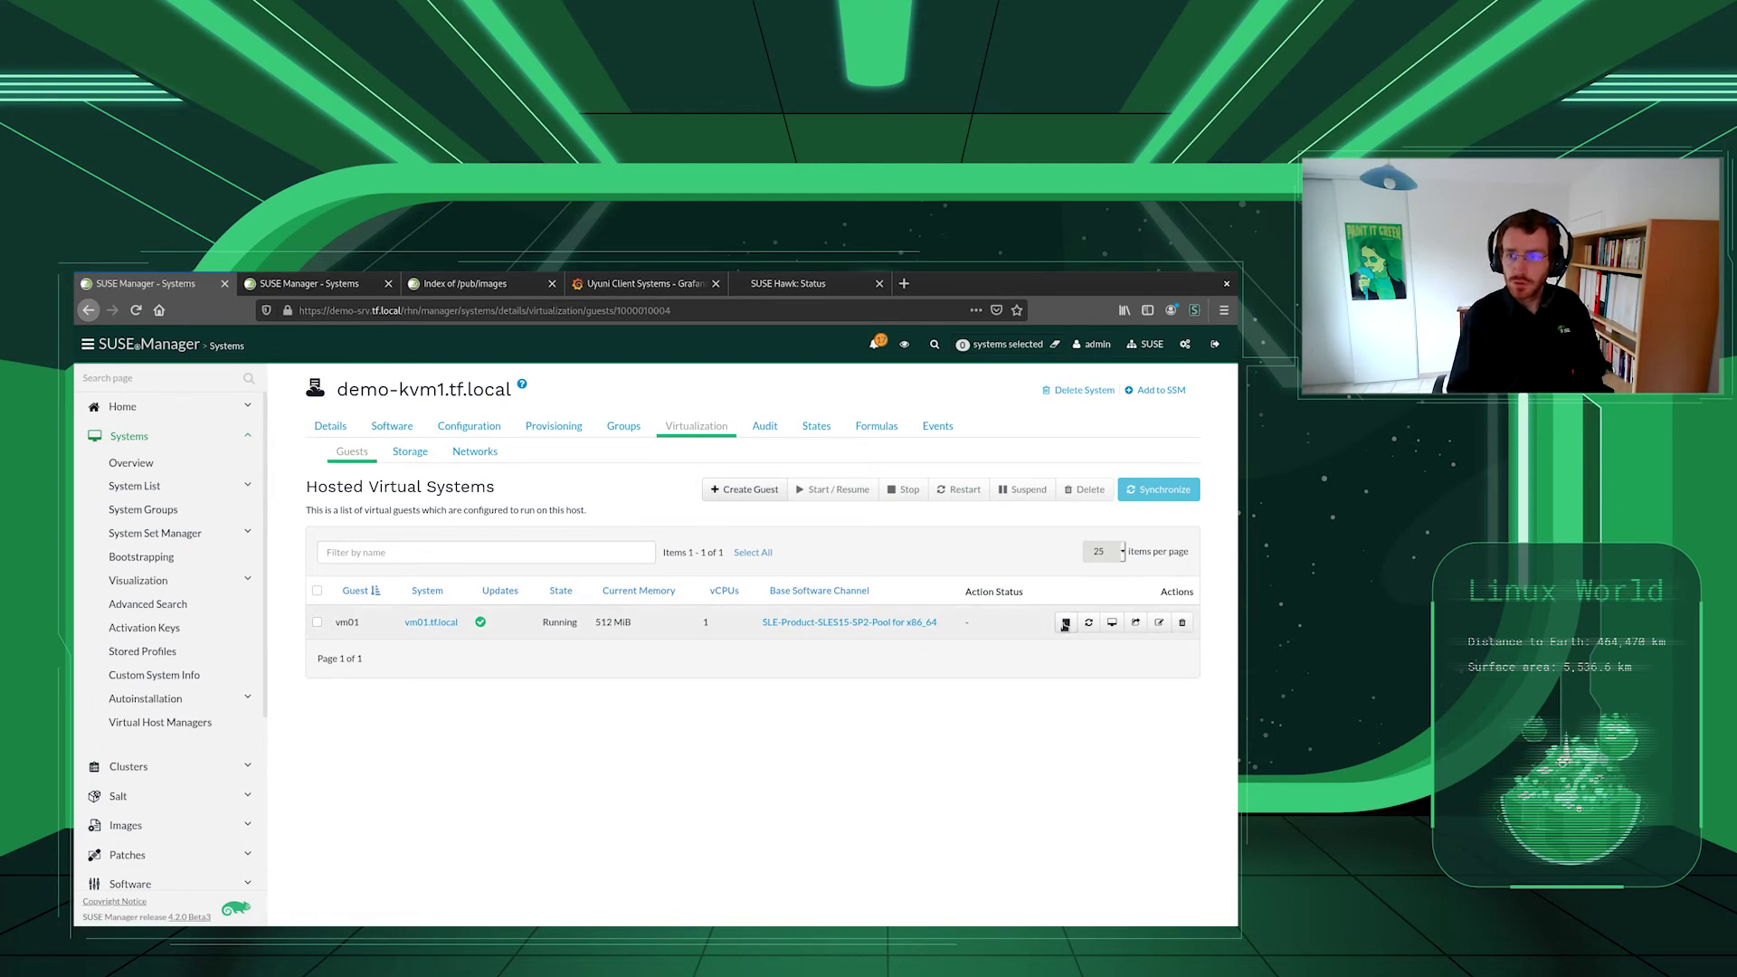
# - Stop the running vm01 guest, then check Hawk's cluster status and vm01's console
pyautogui.click(1065, 622)
pyautogui.click(763, 493)
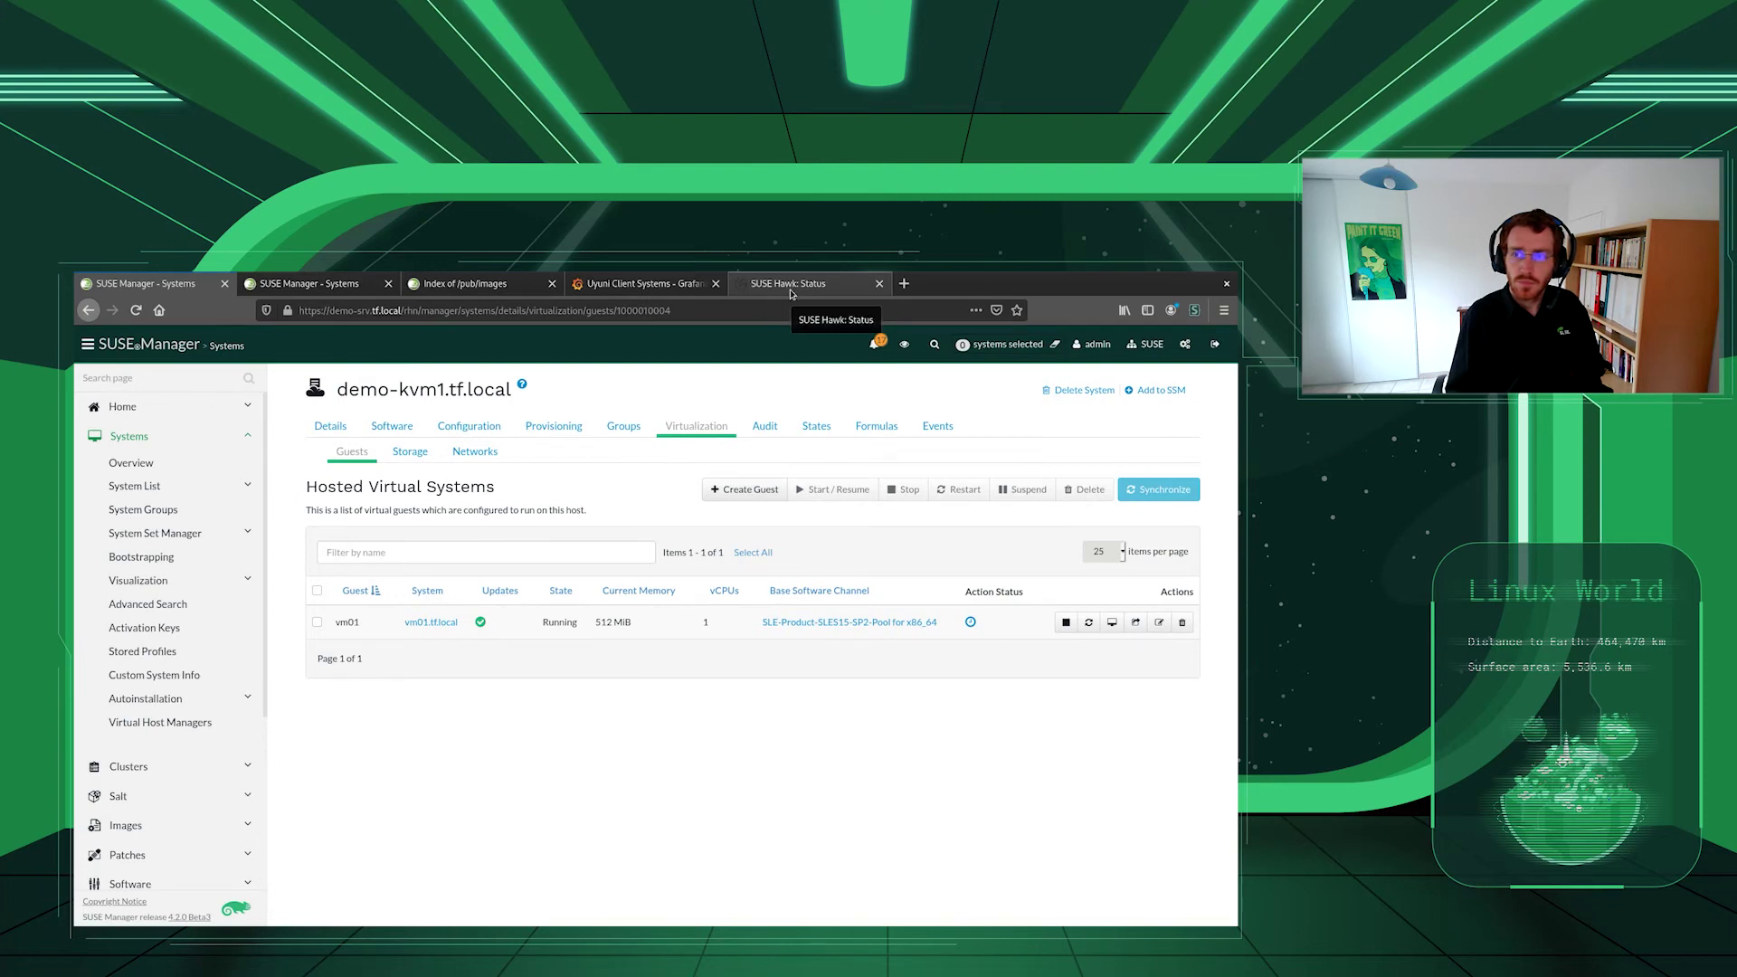
pyautogui.click(790, 286)
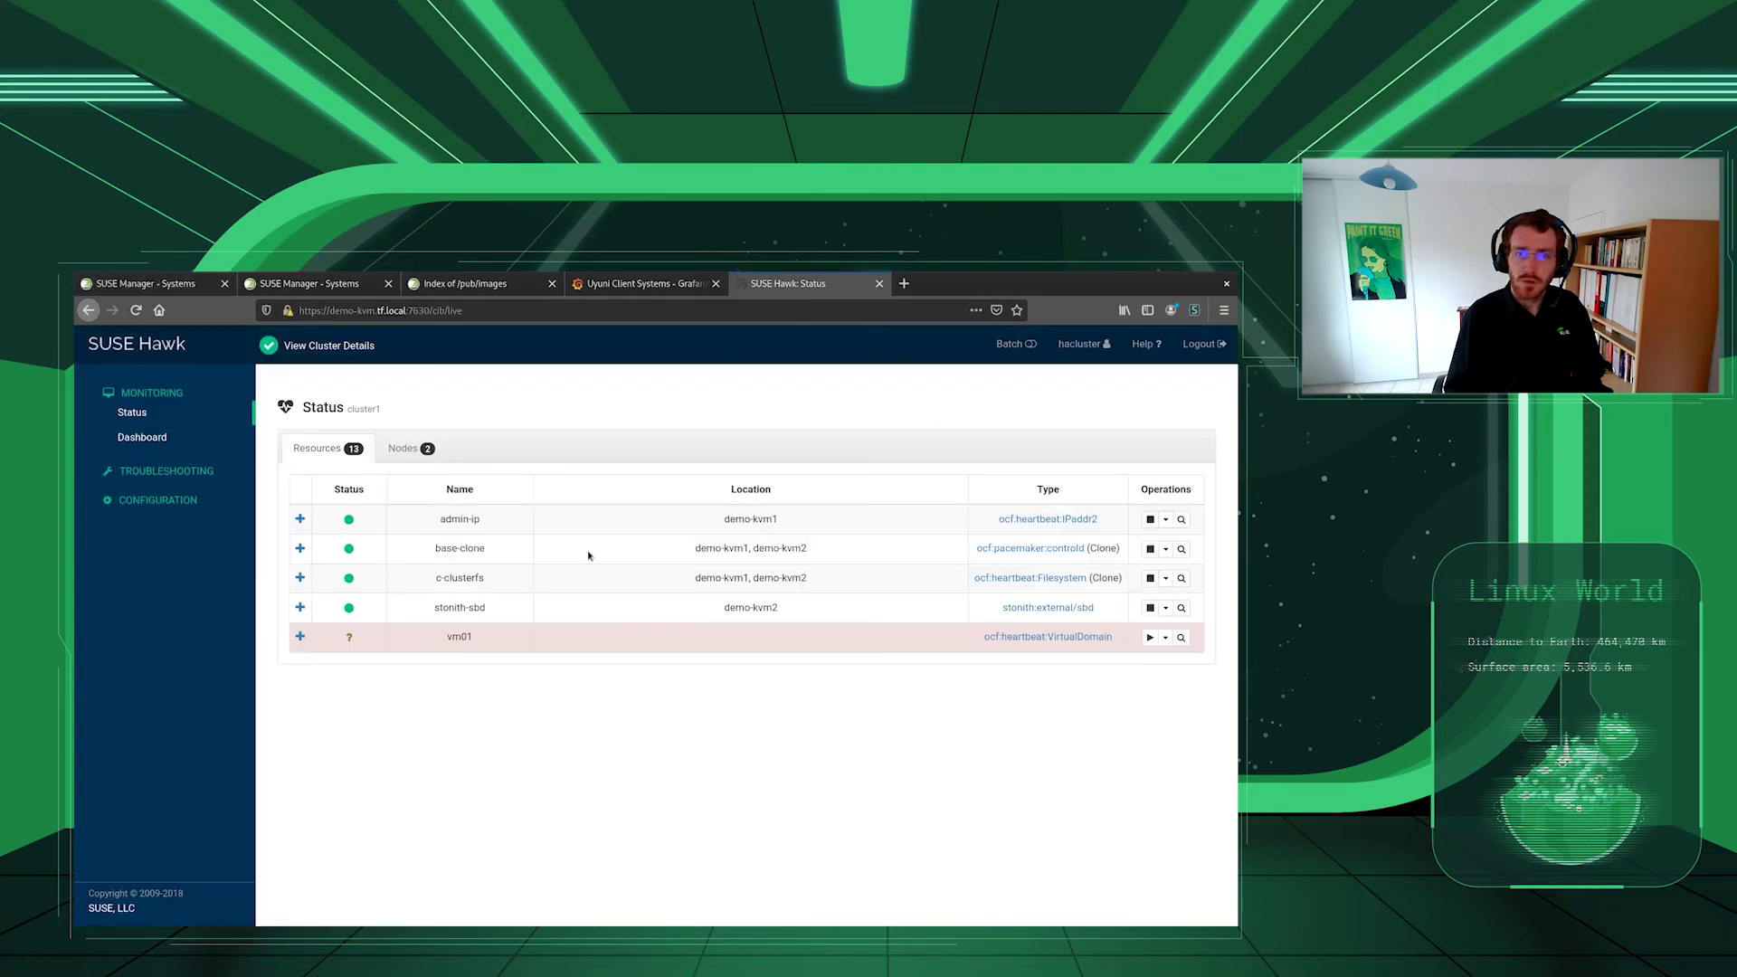
pyautogui.click(348, 285)
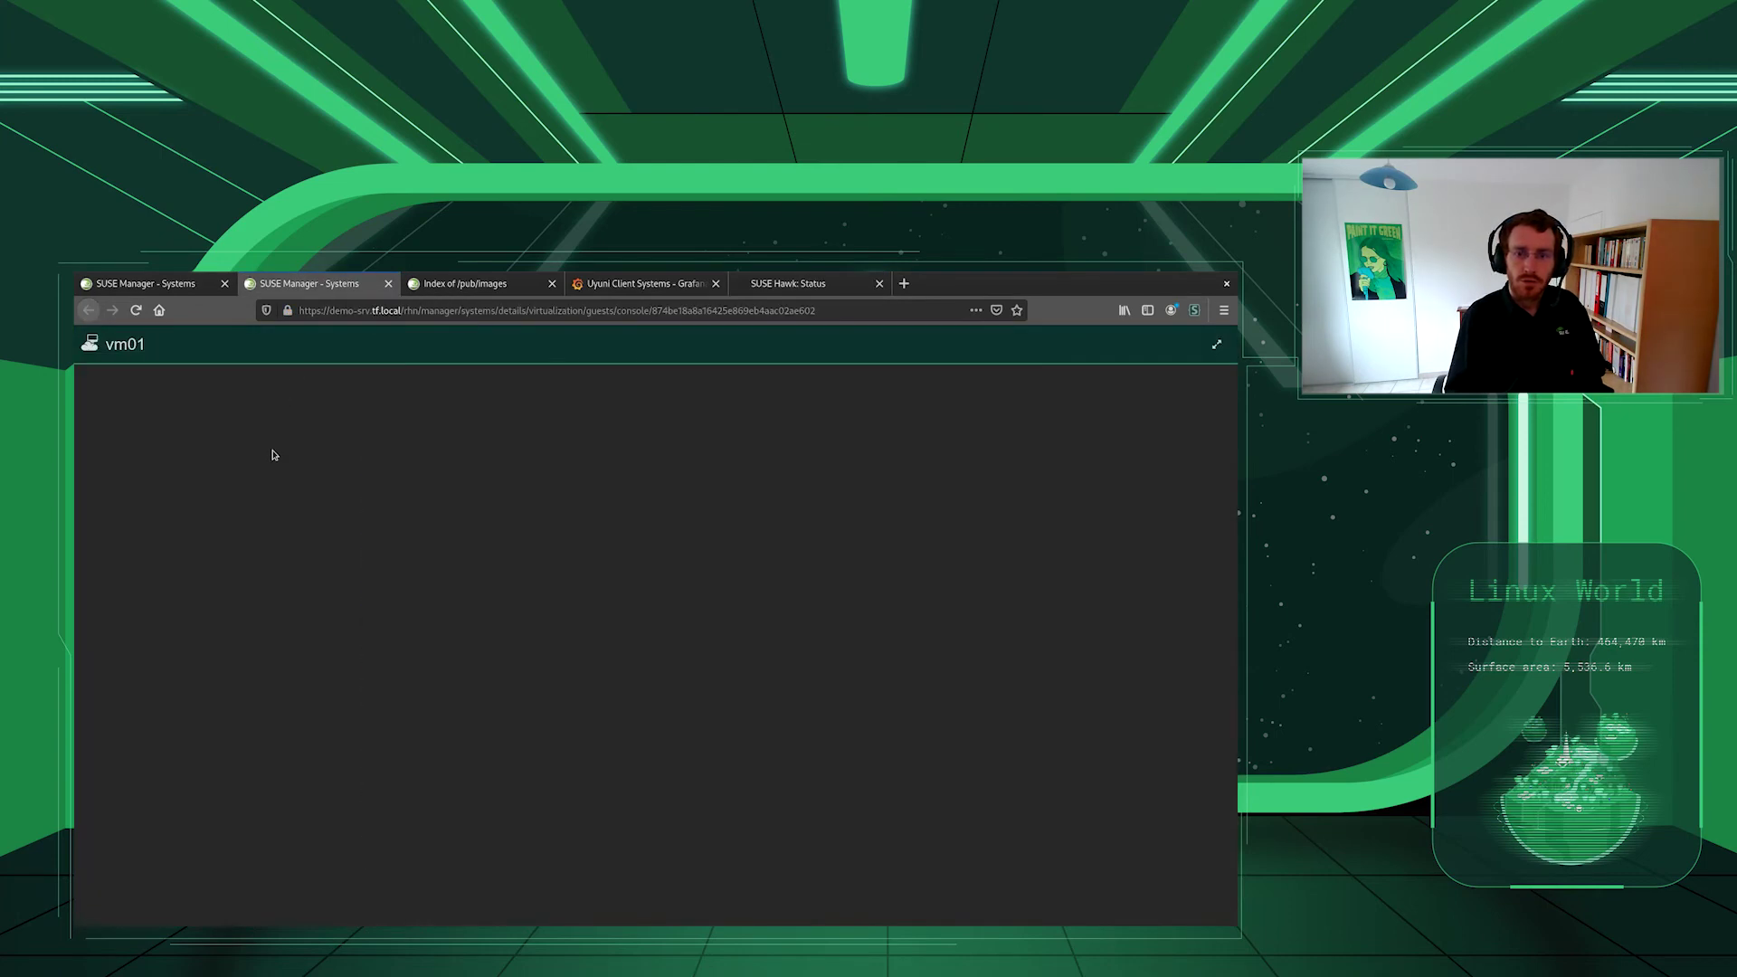
# - Back on demo-kvm1's guest list, operate vm01's action icon, then recheck Hawk and the console
pyautogui.click(195, 283)
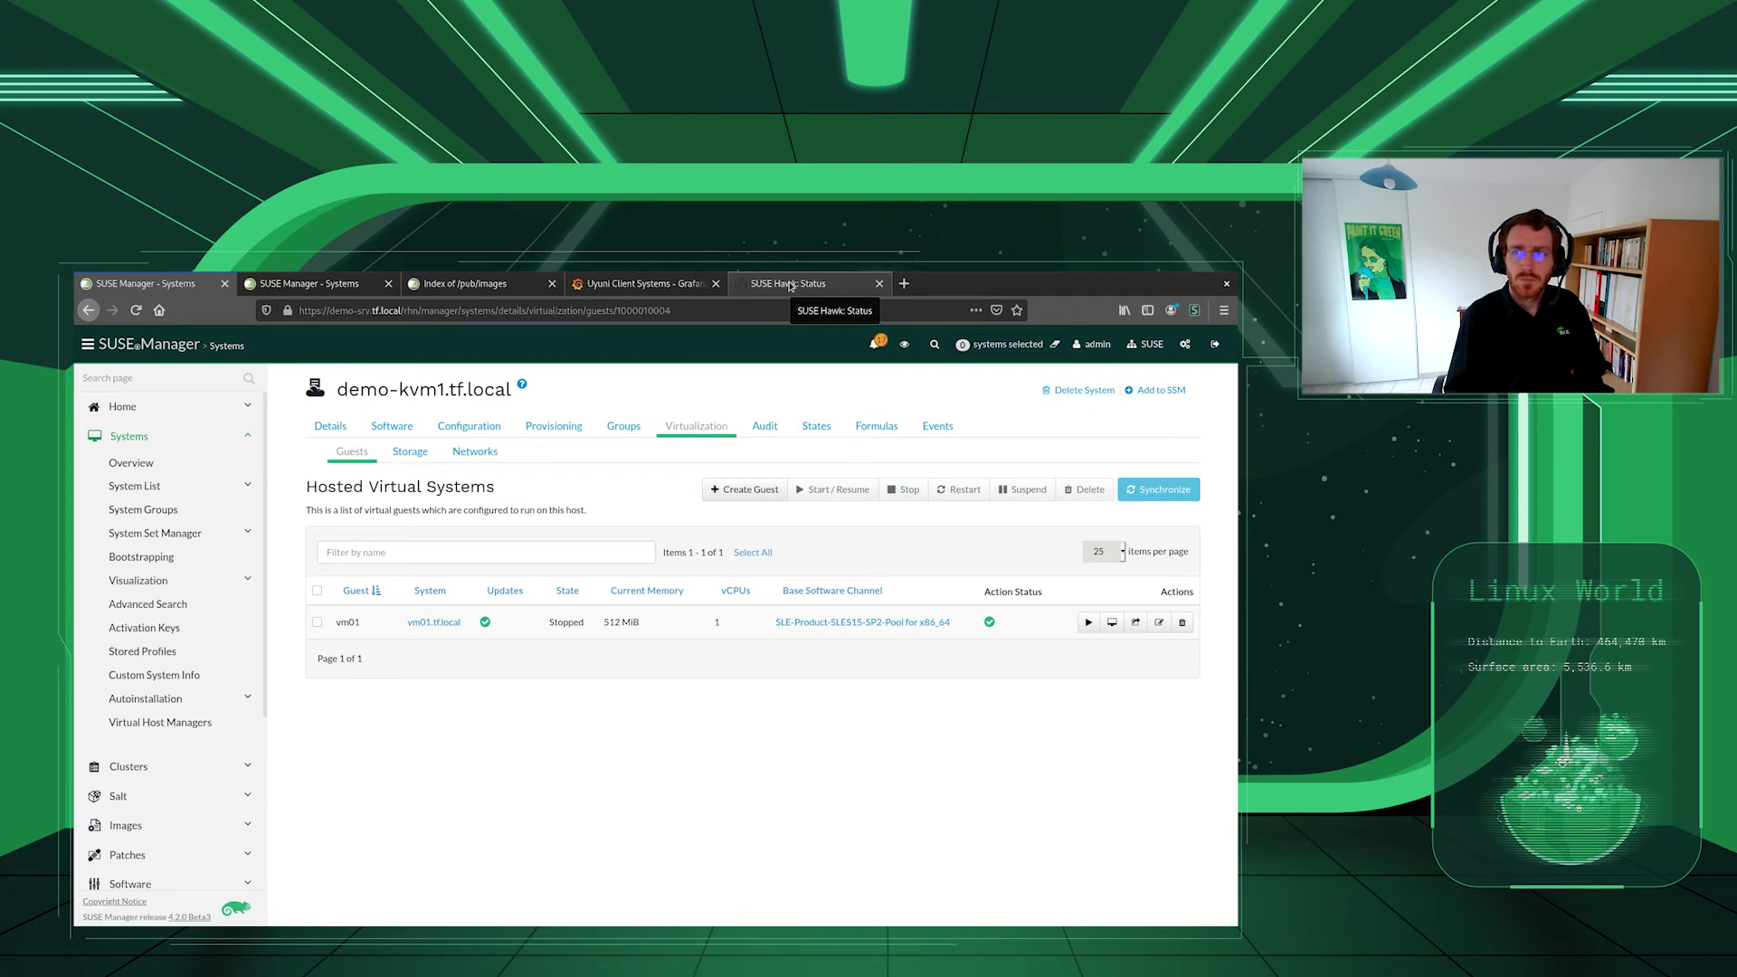
pyautogui.click(1089, 623)
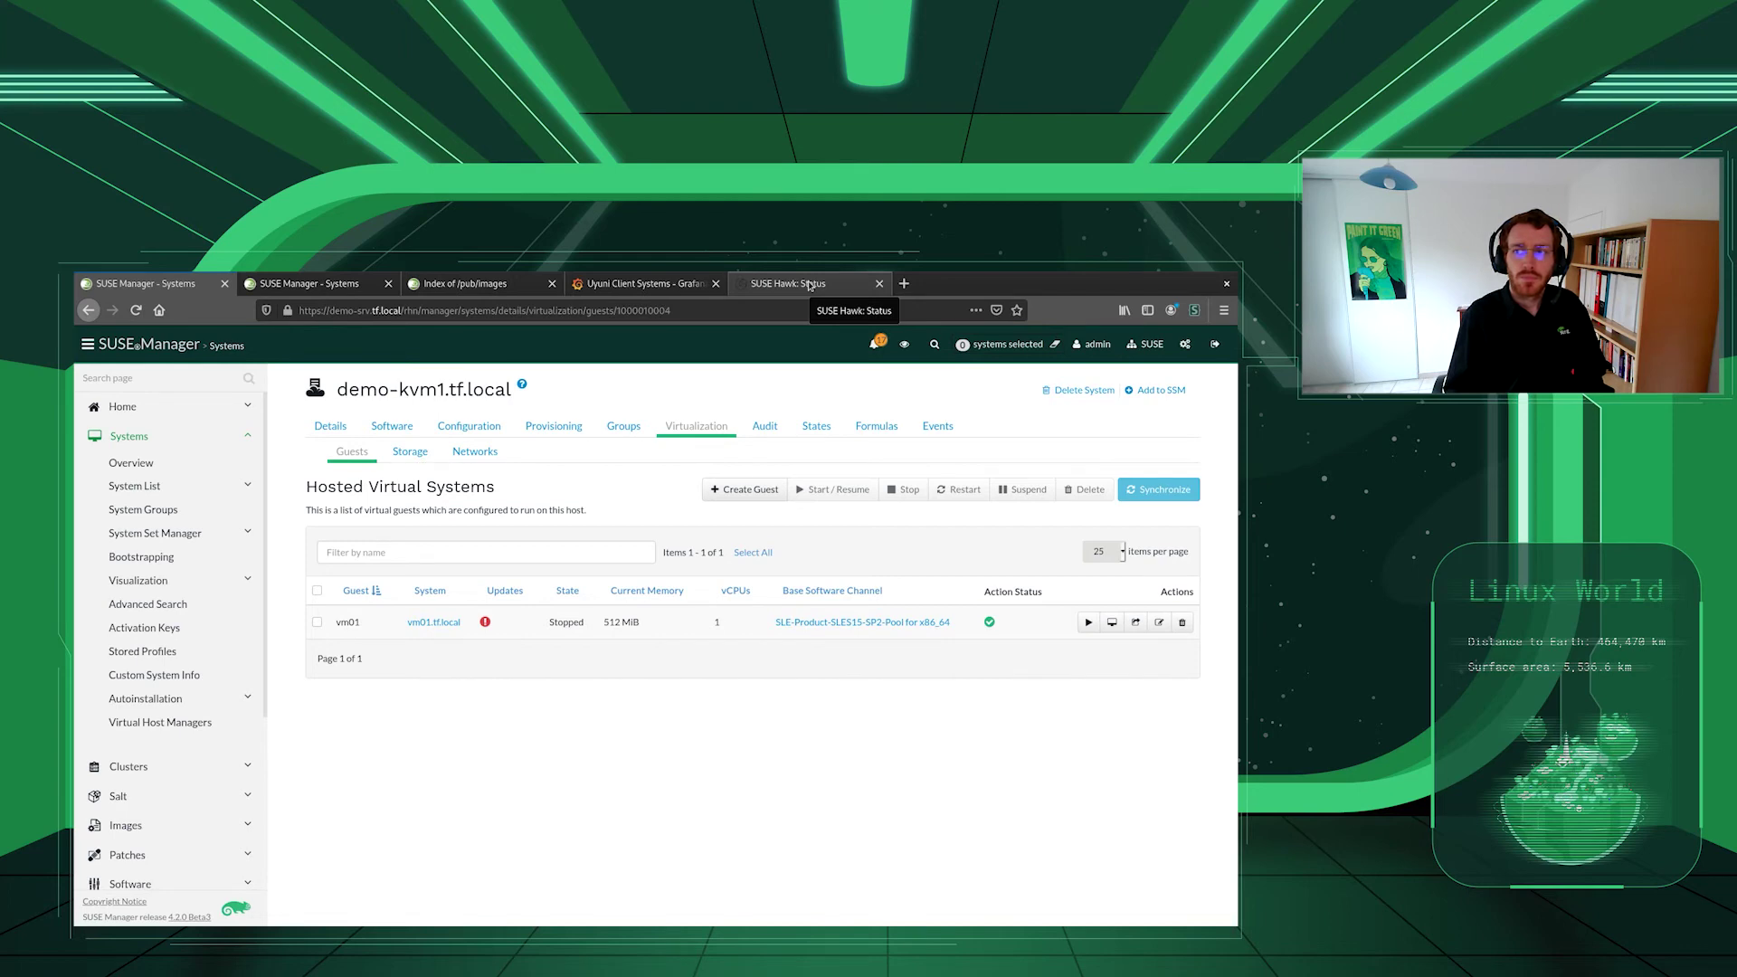
pyautogui.click(809, 286)
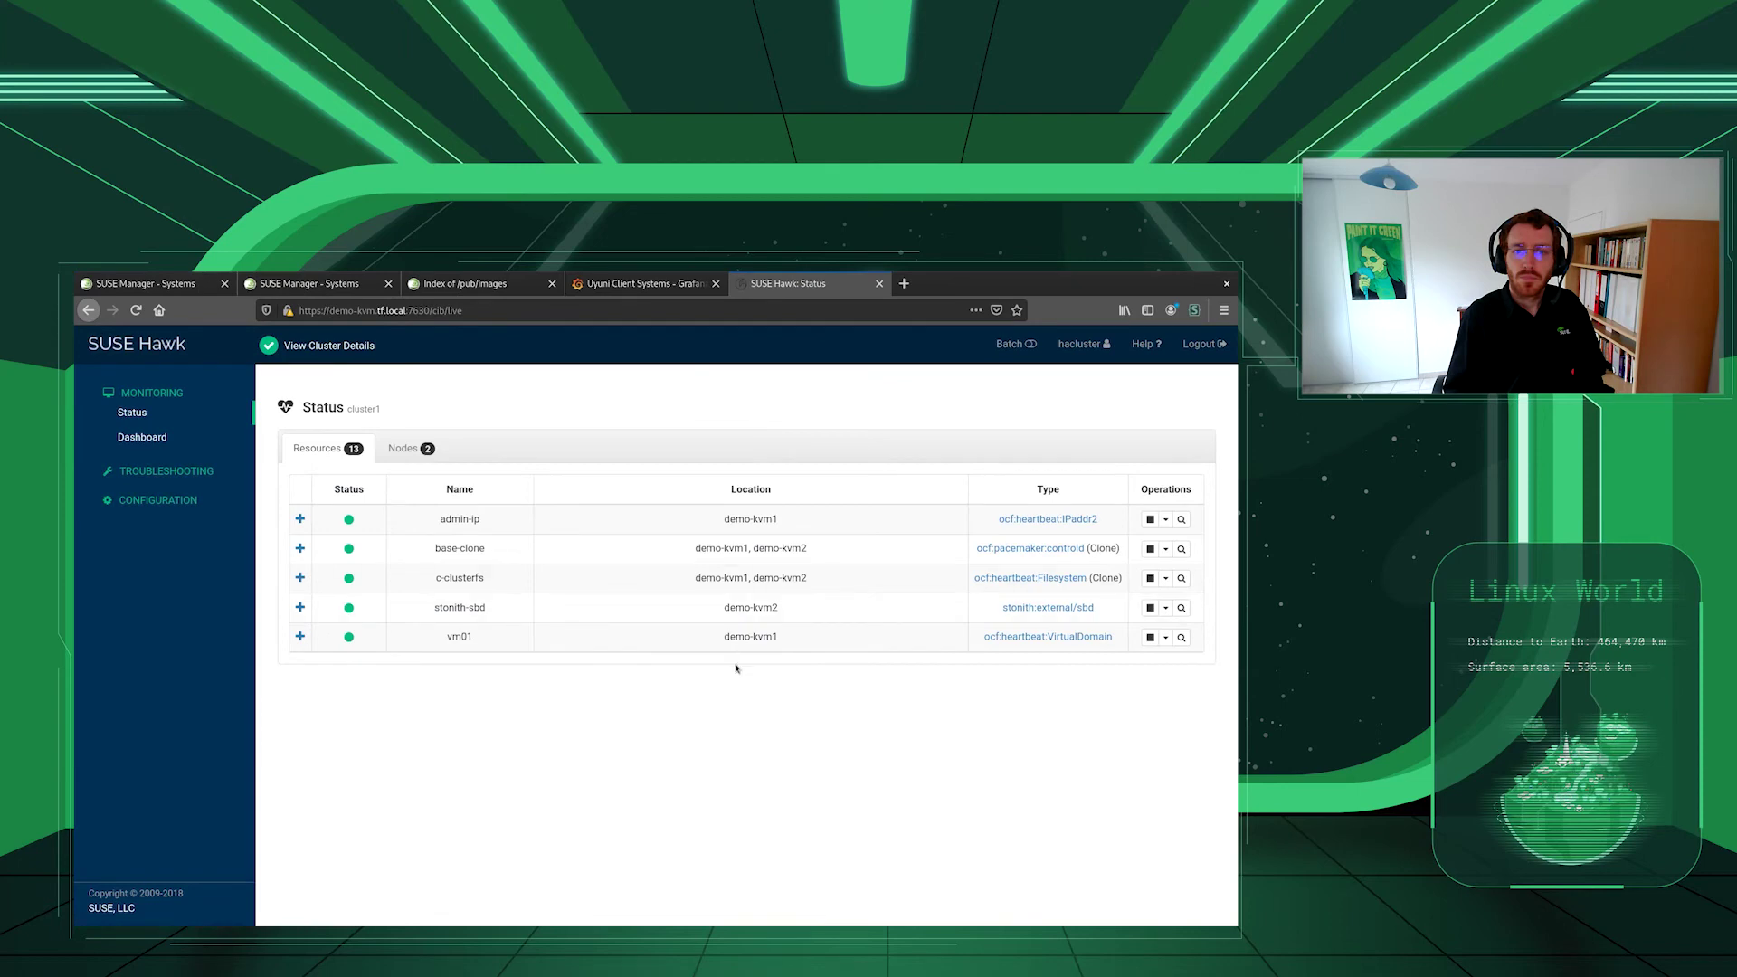
pyautogui.click(329, 292)
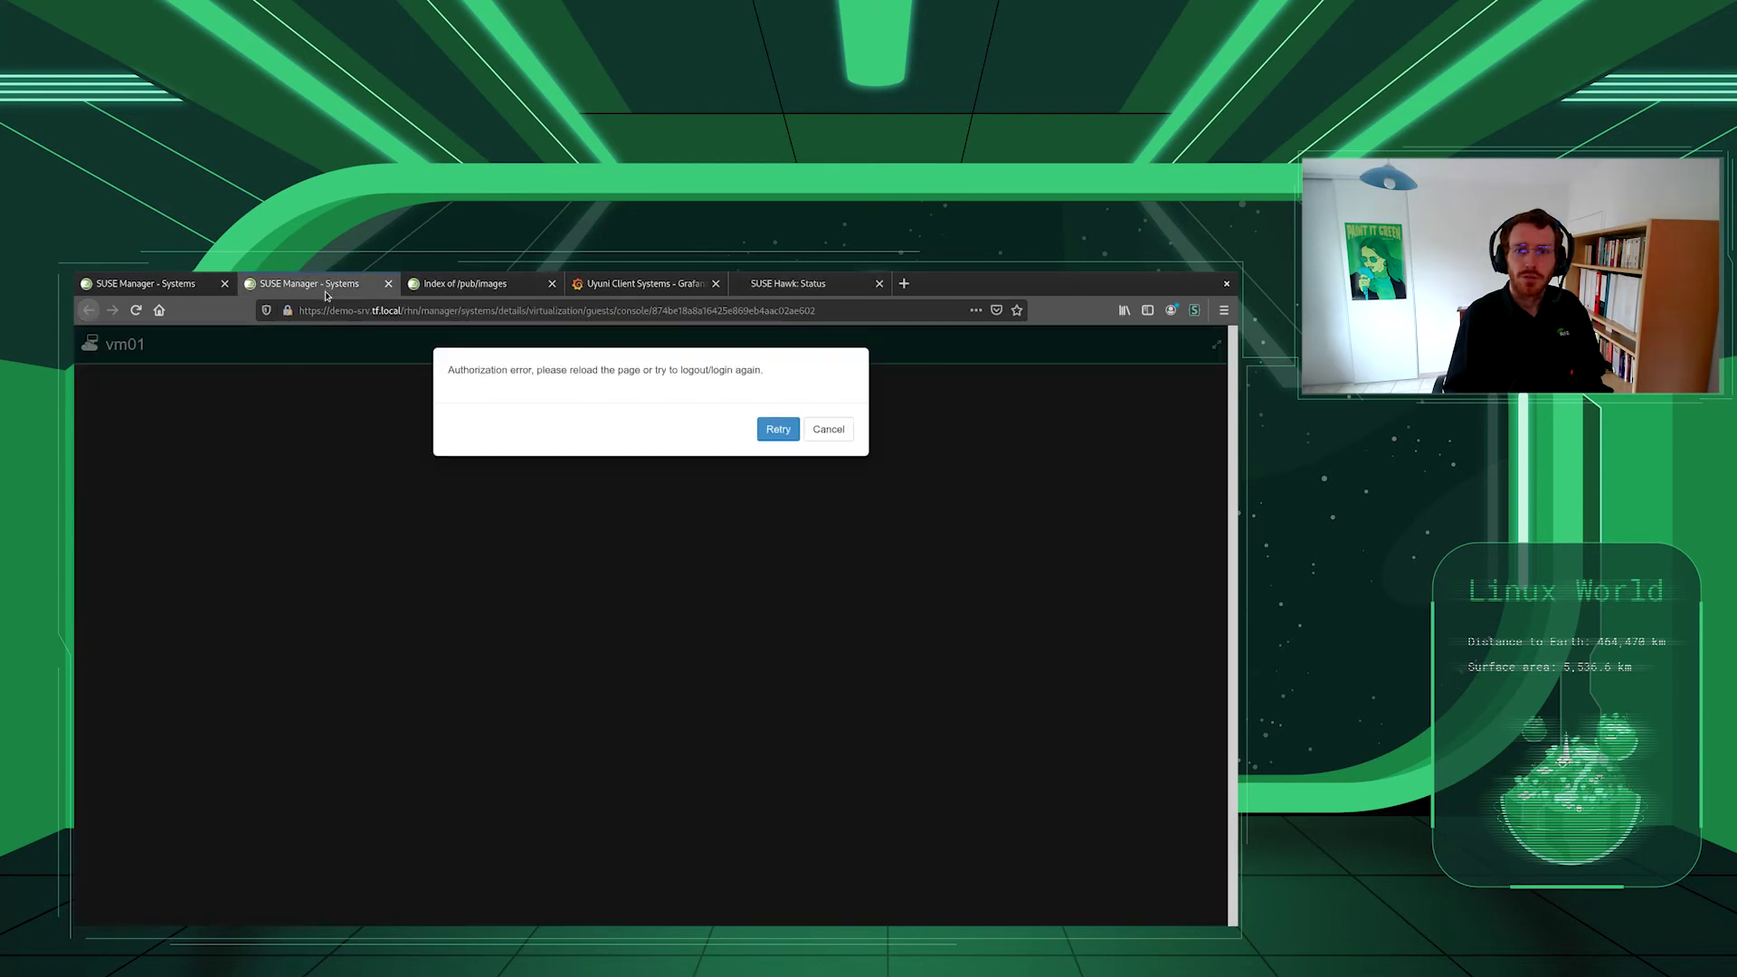
# - Retry vm01's console, log in as root, run top, and view its Grafana dashboard
pyautogui.click(136, 310)
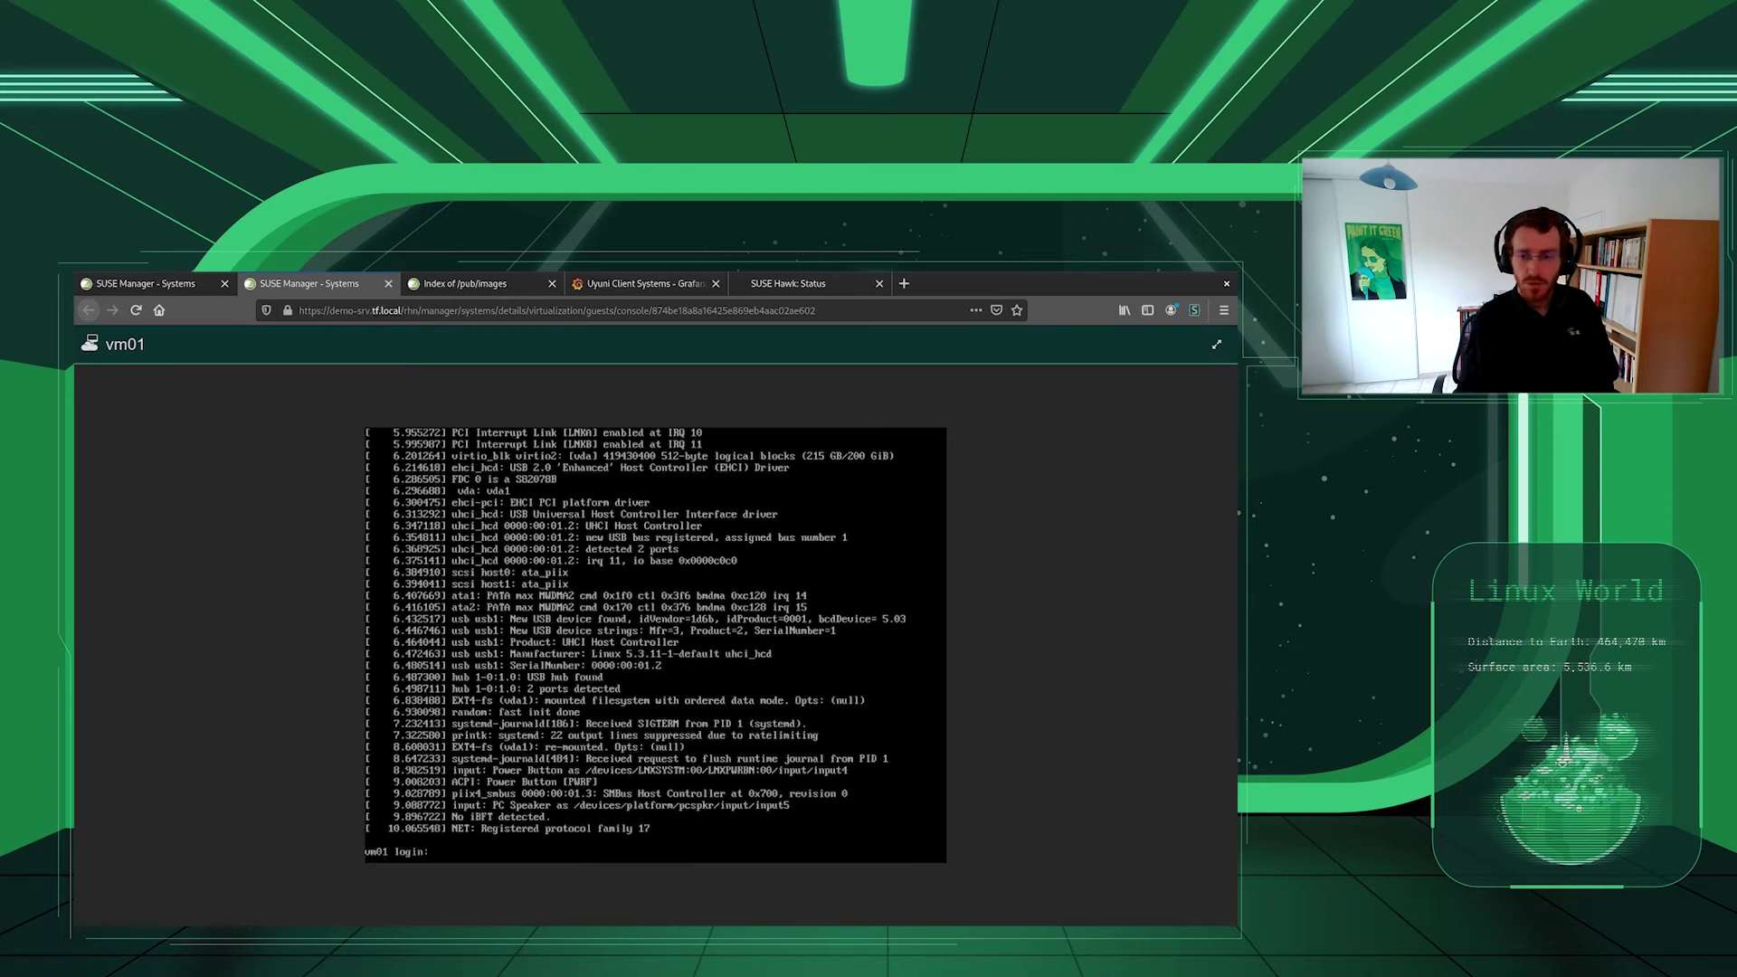
pyautogui.write('root[   33.471672] random: crng init done')
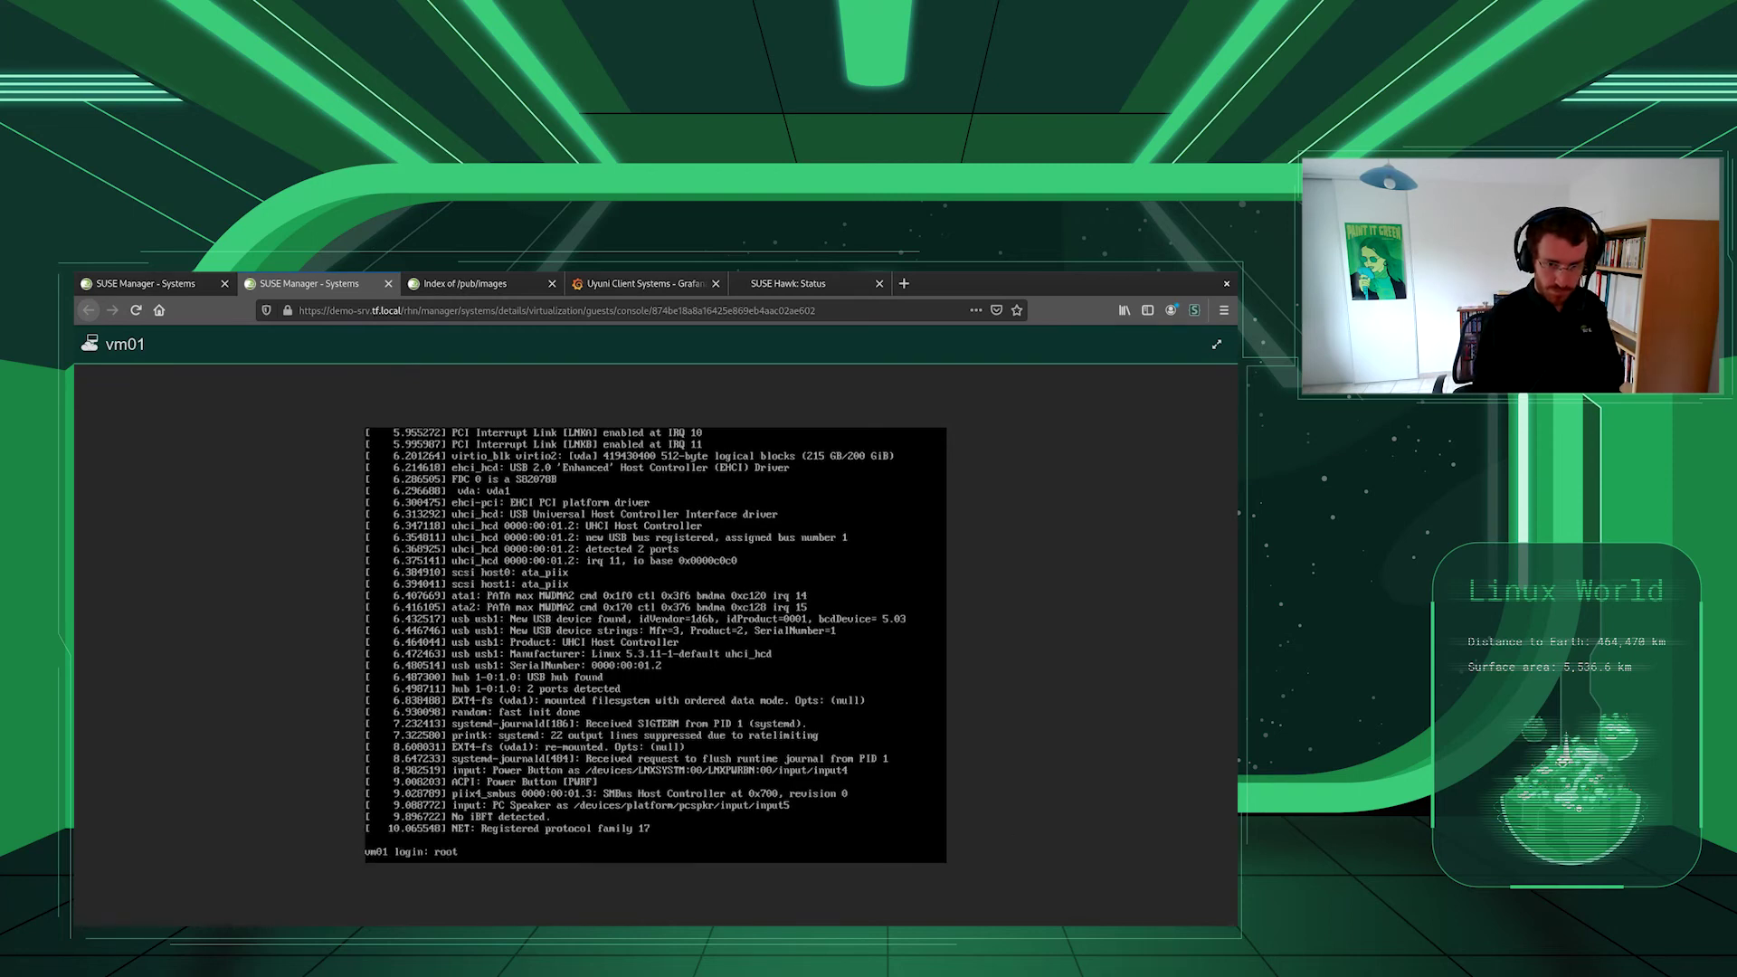
pyautogui.press('Return')
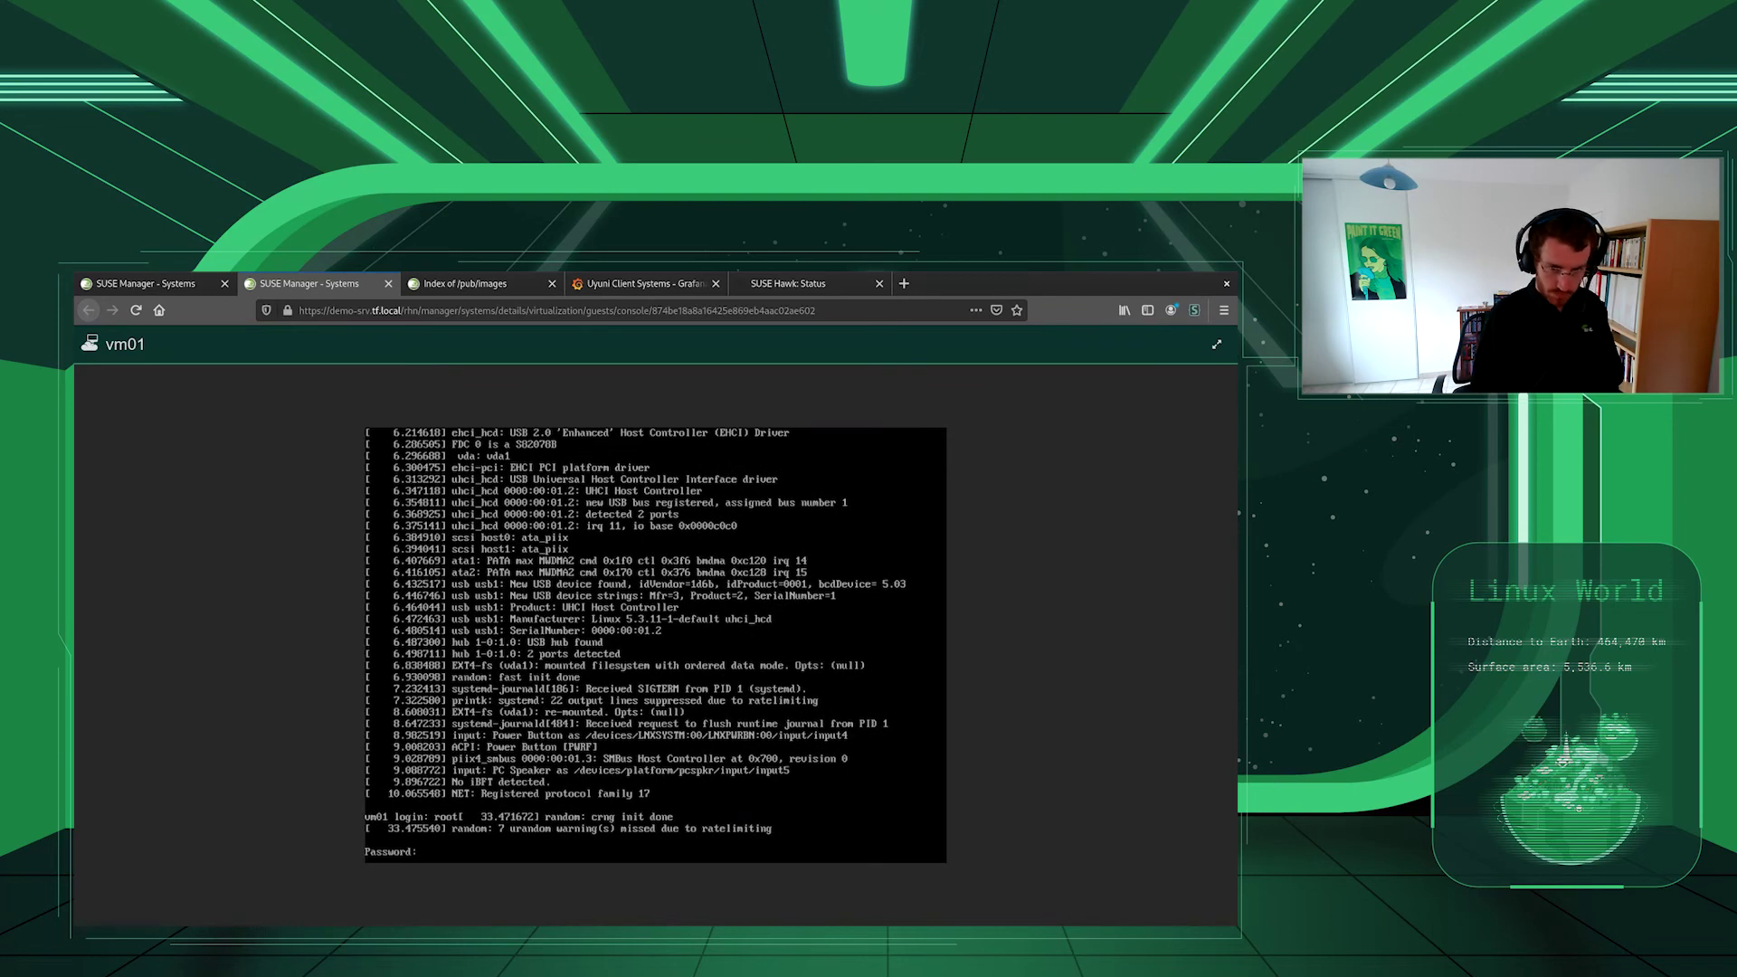
pyautogui.press('Return')
pyautogui.write('top')
pyautogui.press('Return')
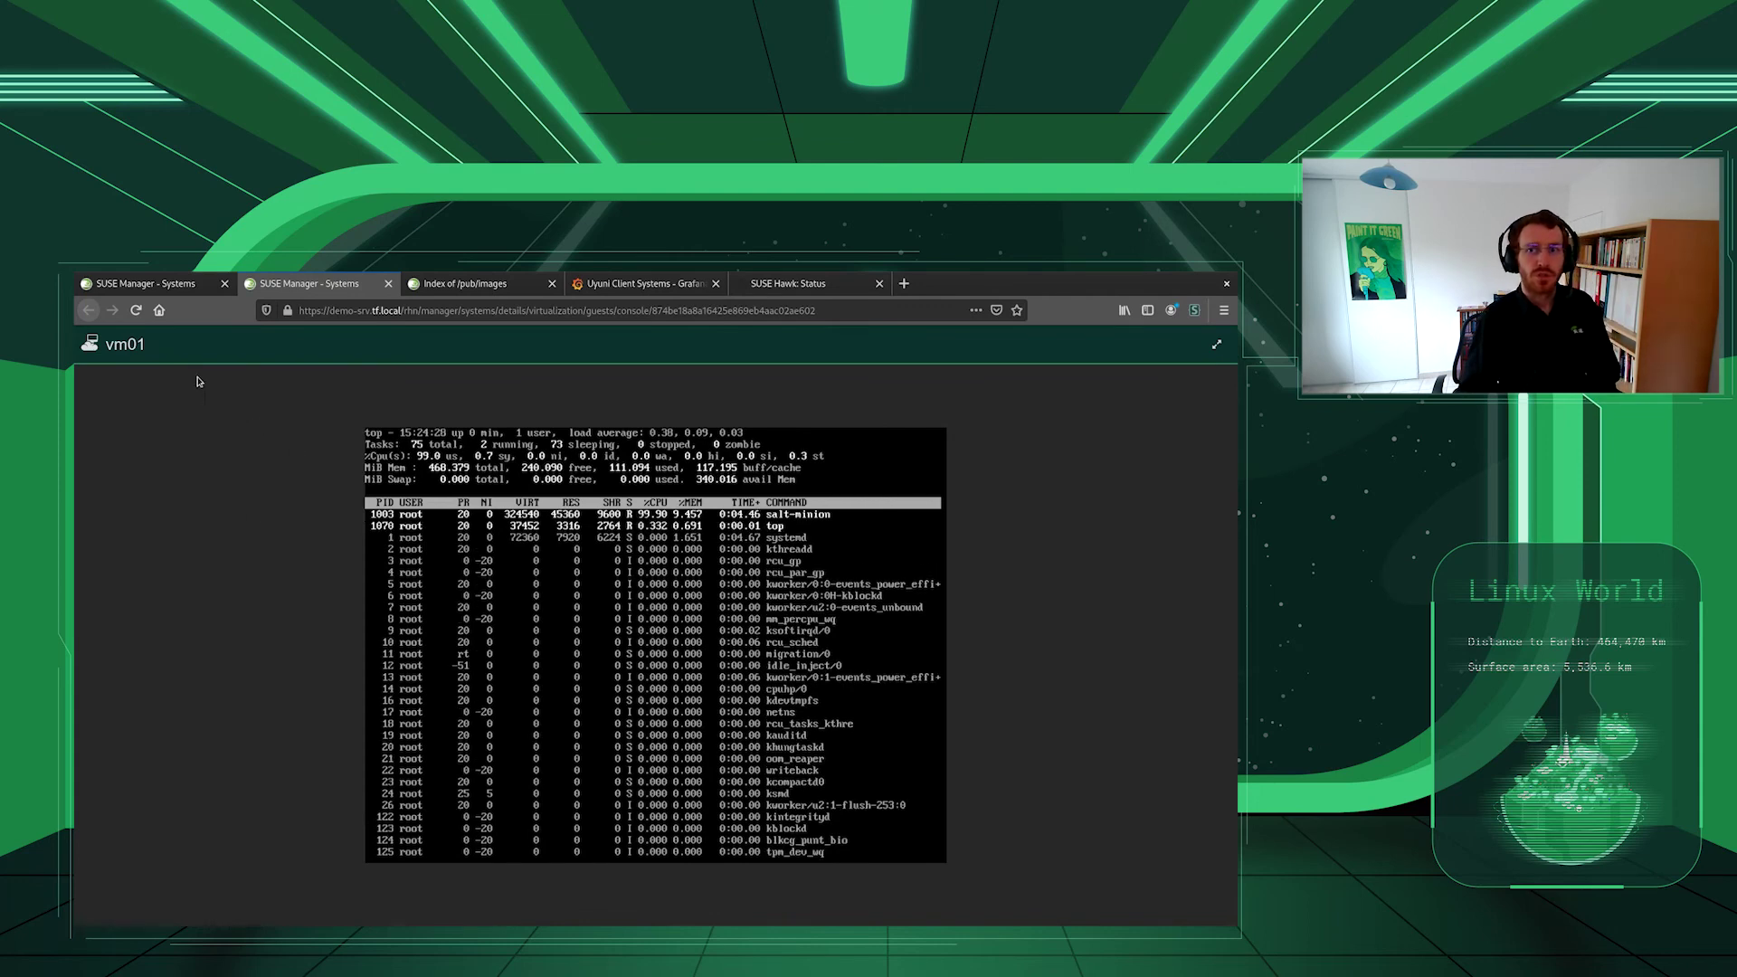
pyautogui.click(603, 286)
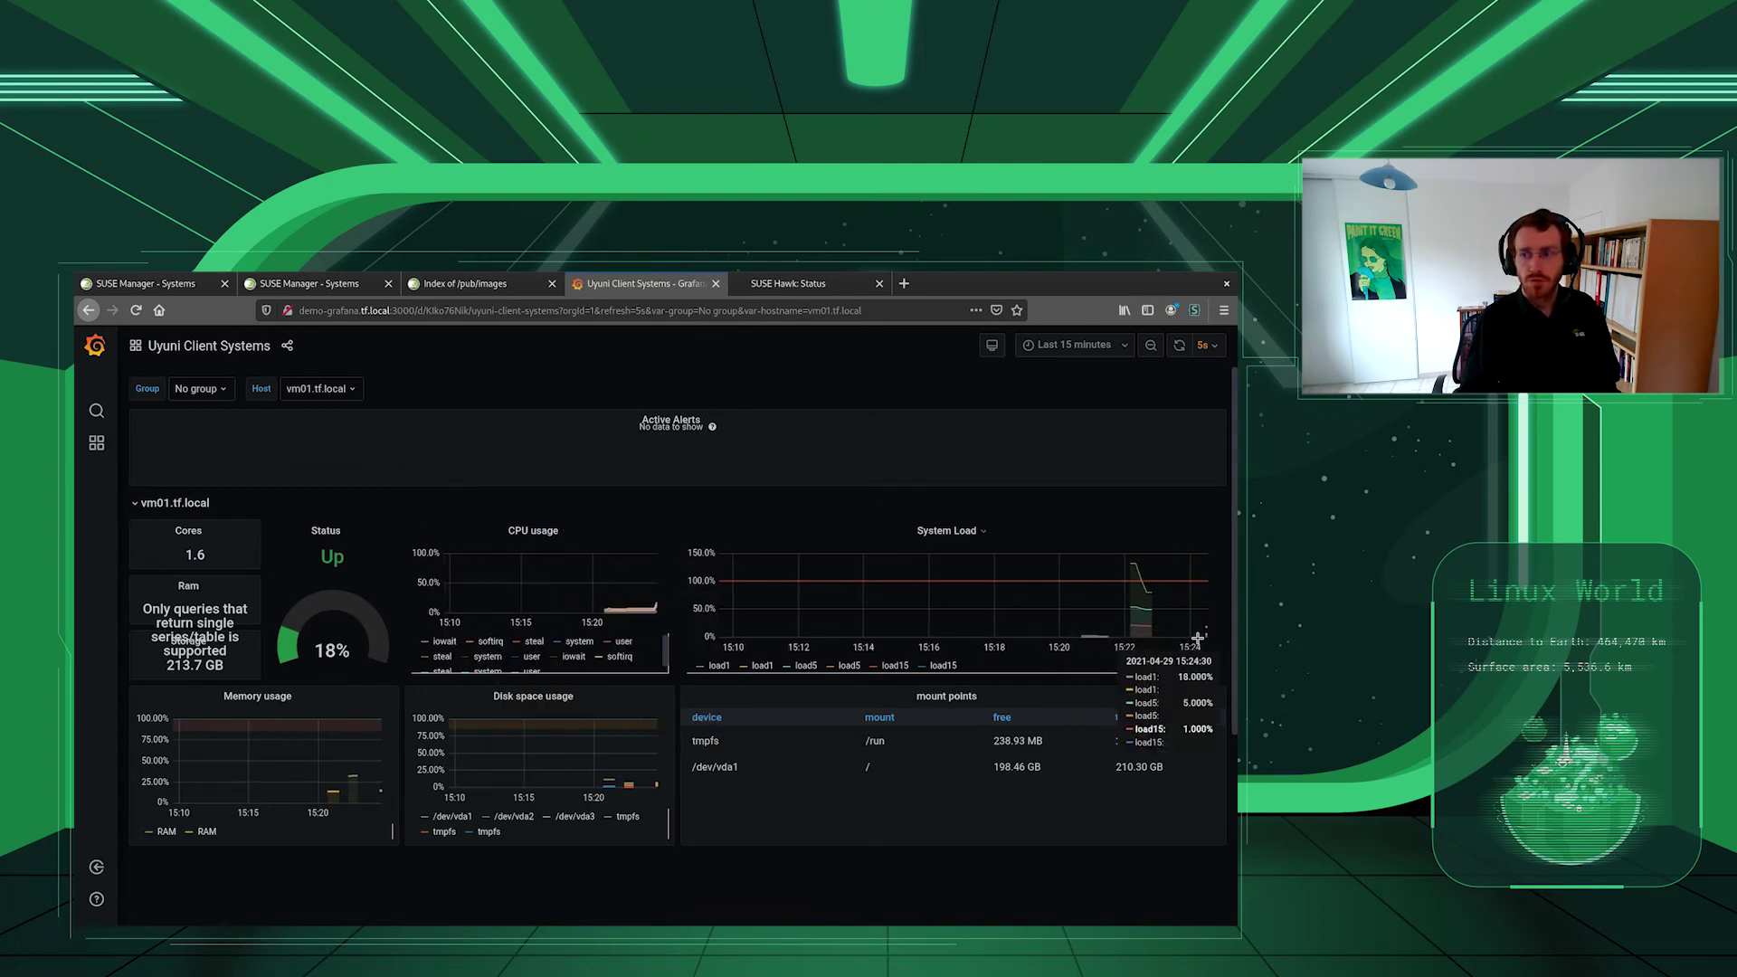
# - Migrate vm01 from demo-kvm1 to target host demo-kvm2, then watch its console and Hawk status
pyautogui.click(183, 286)
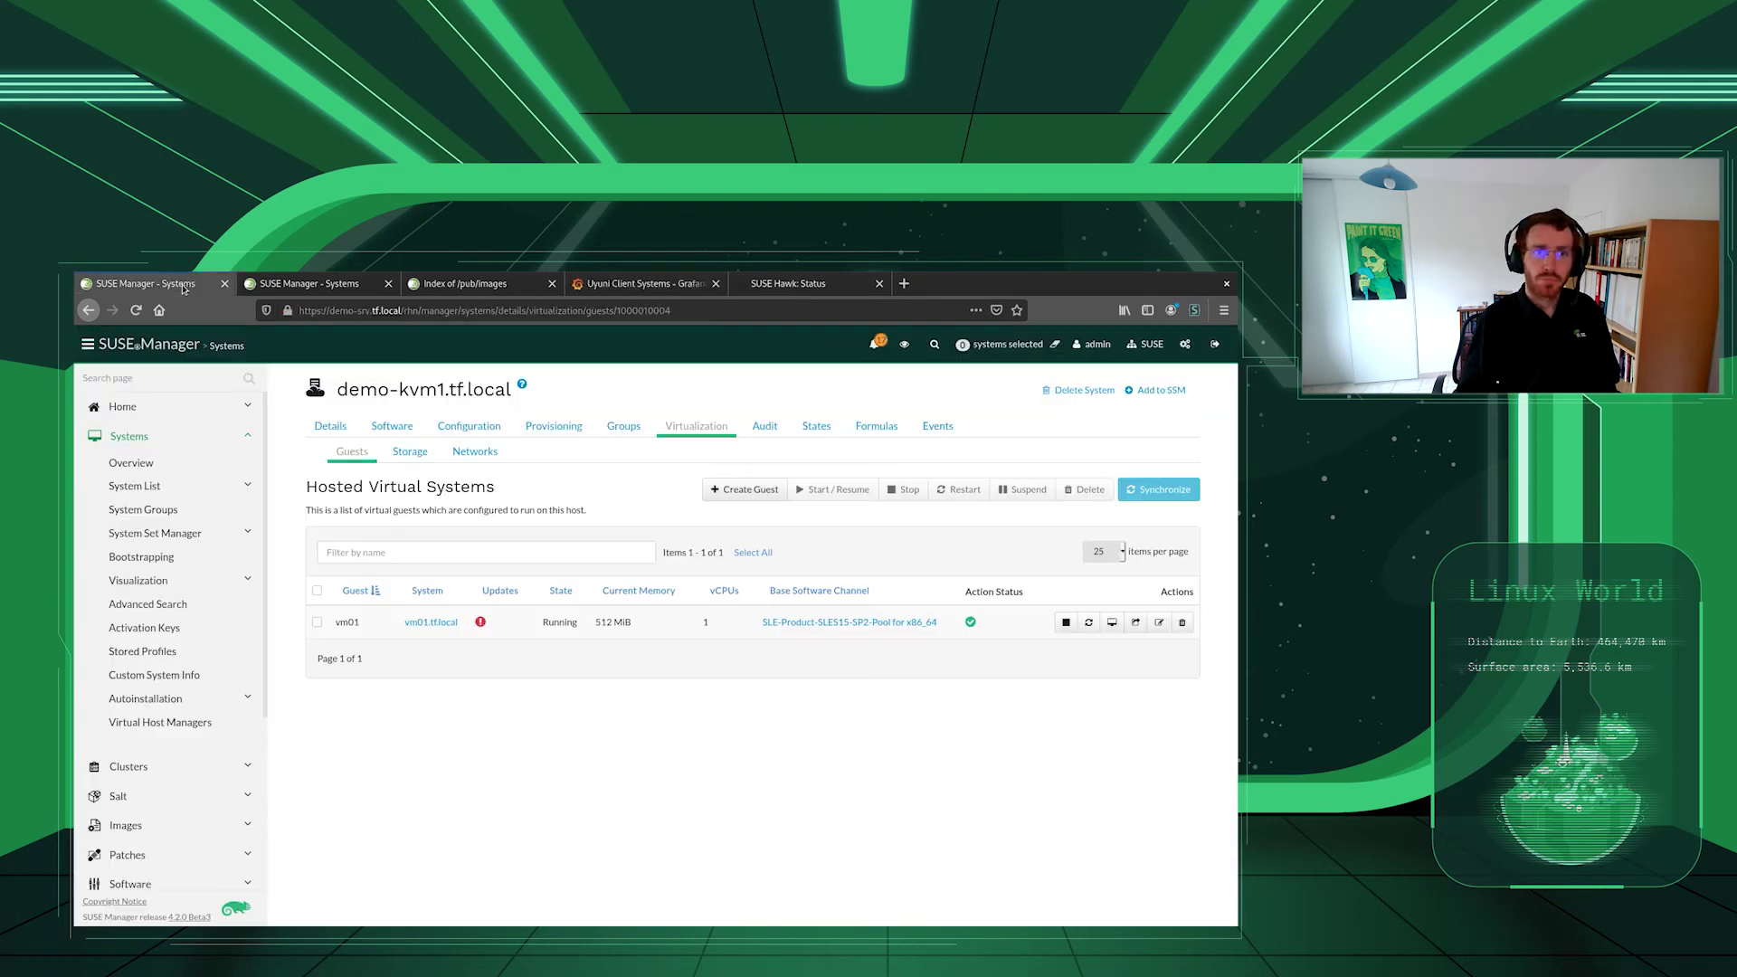
pyautogui.click(1135, 623)
pyautogui.click(642, 438)
pyautogui.click(612, 470)
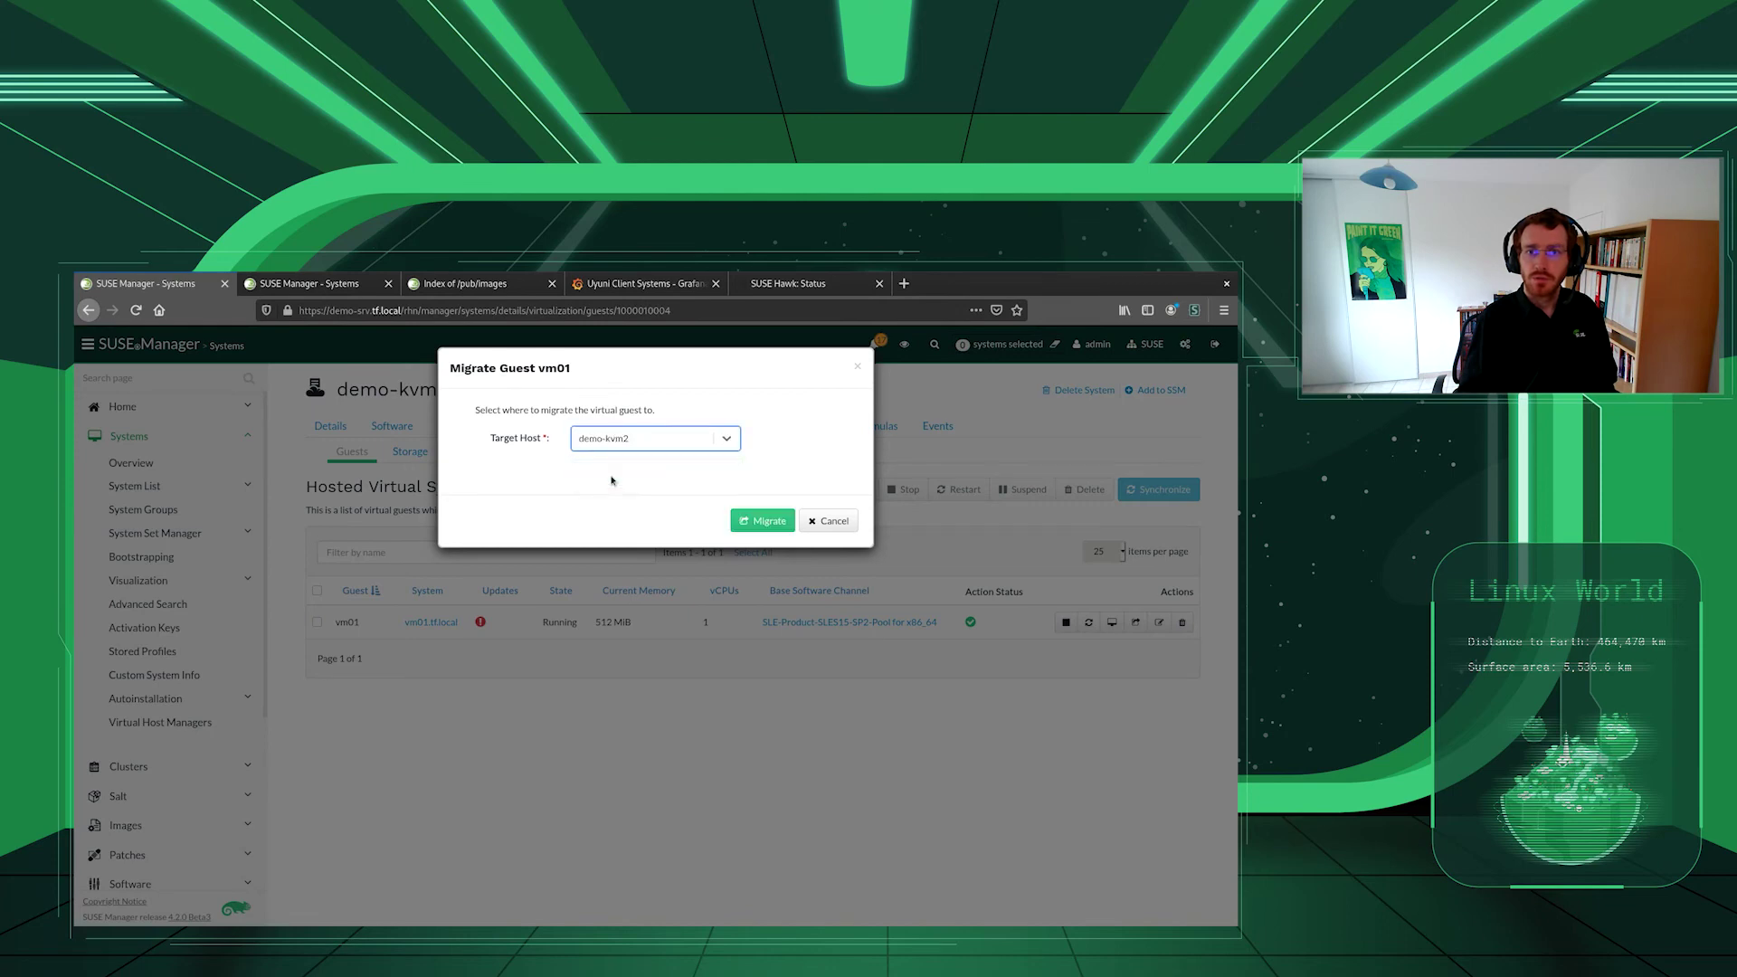
pyautogui.click(763, 524)
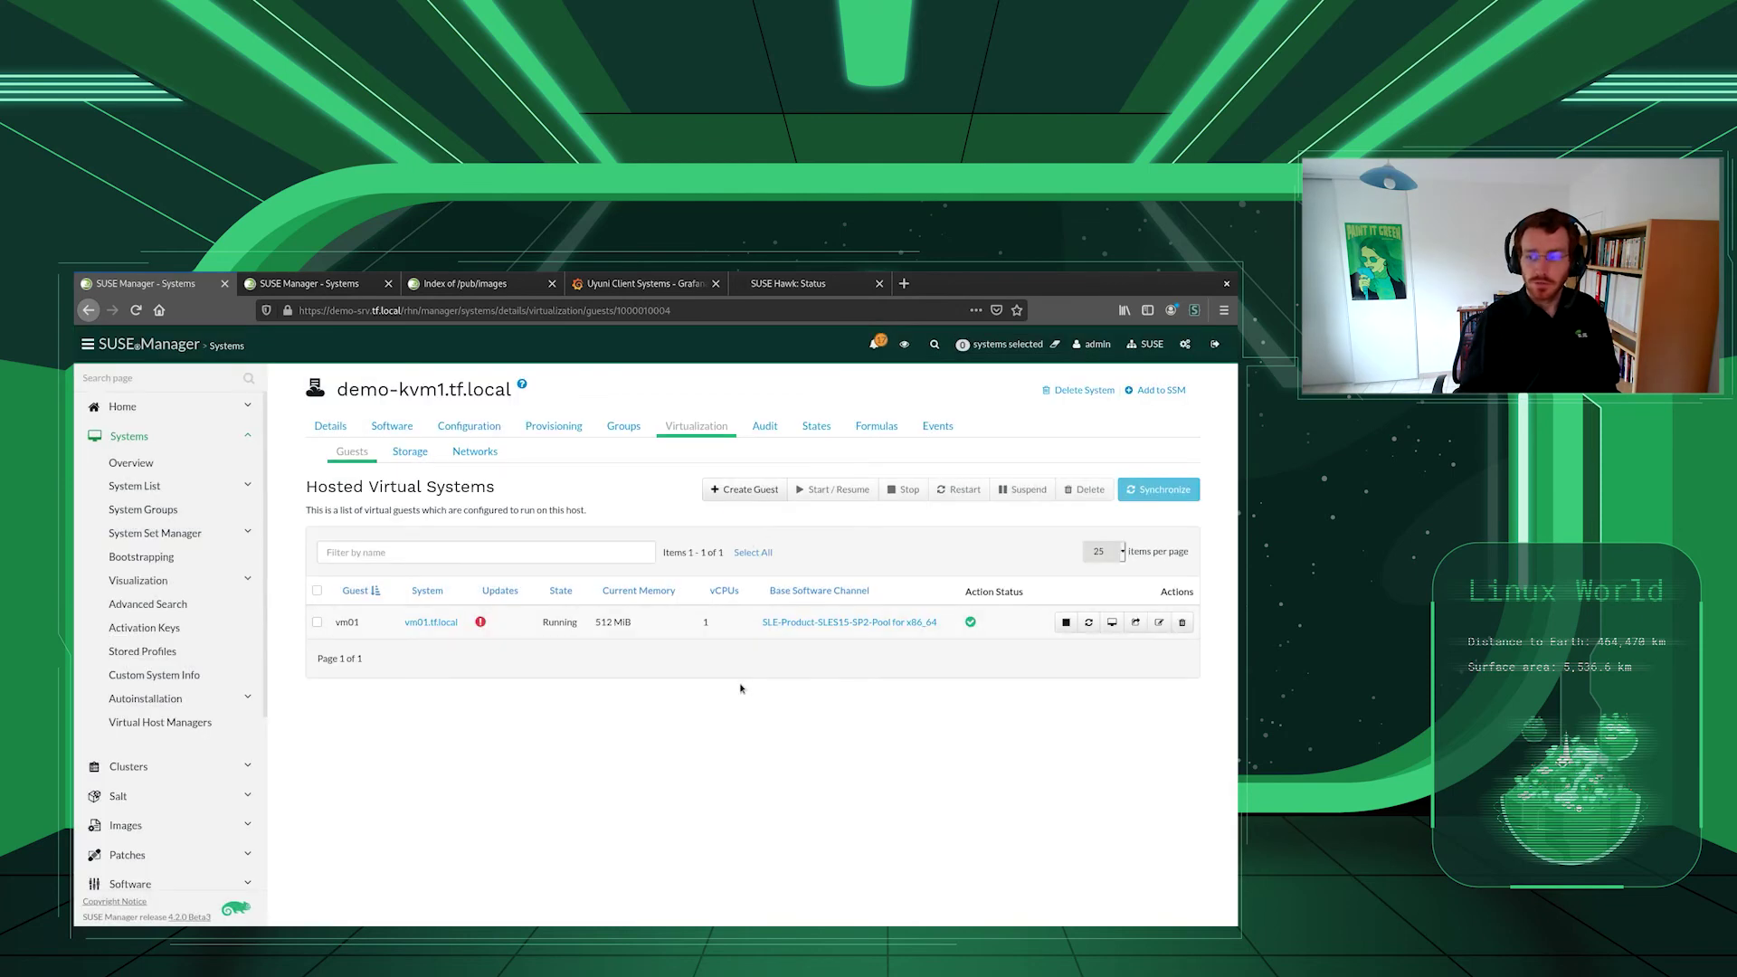
pyautogui.click(336, 286)
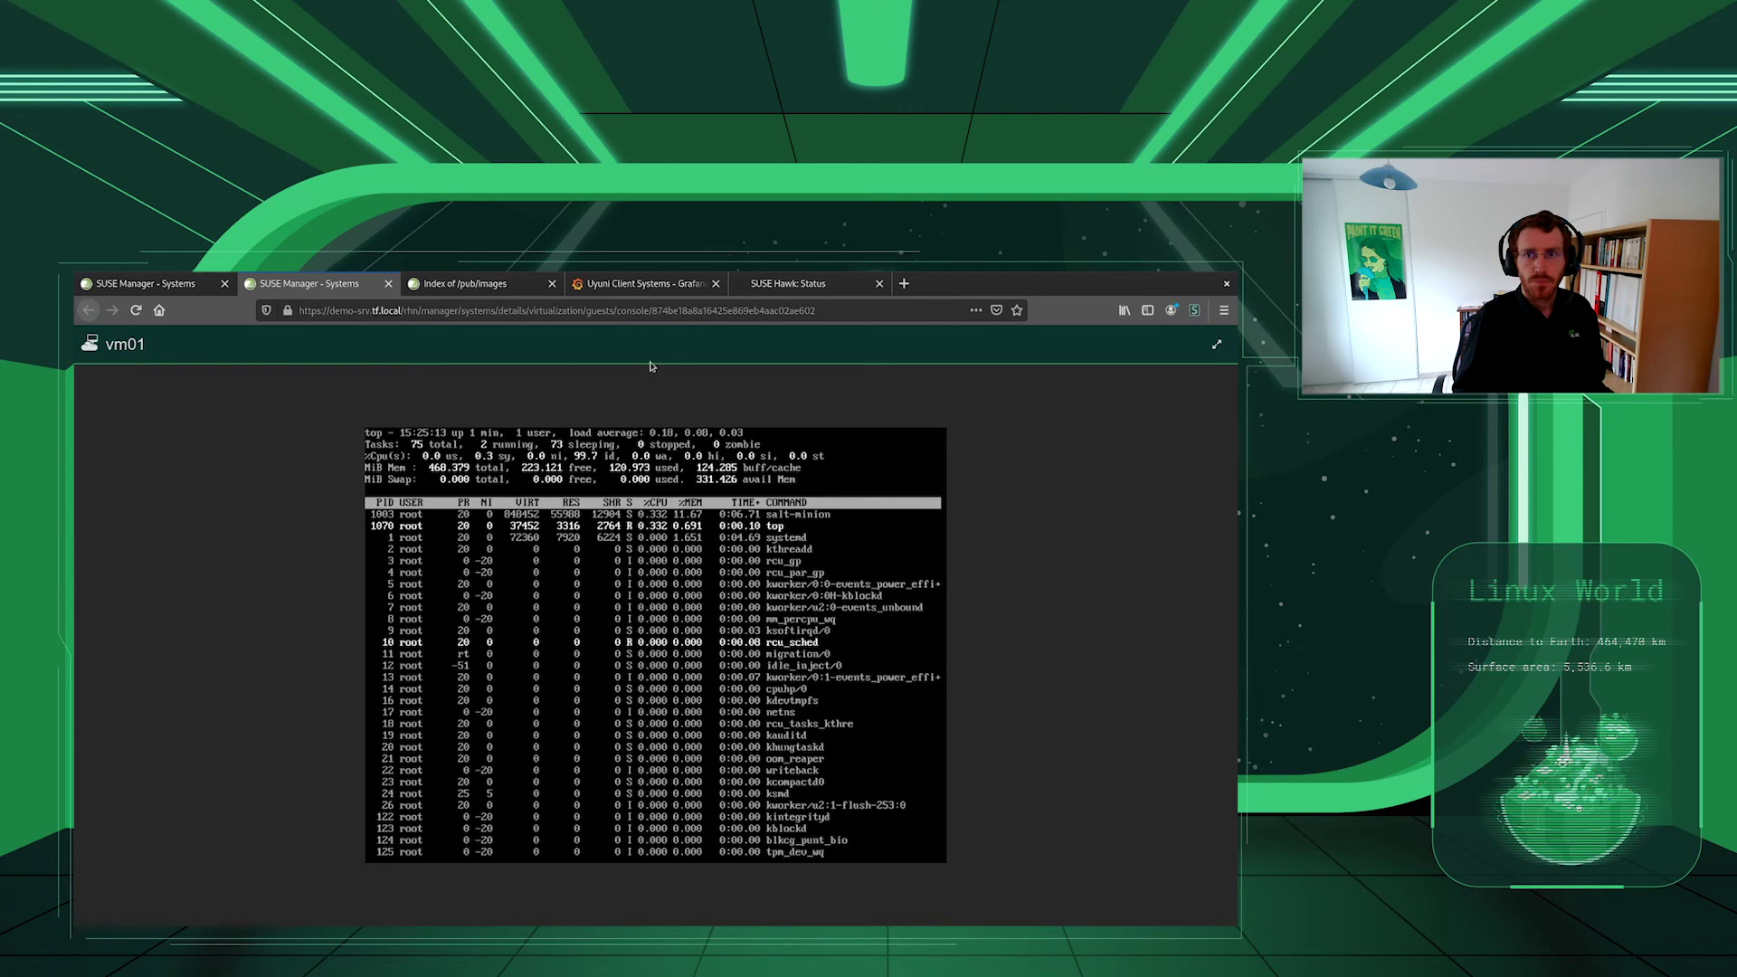
pyautogui.click(777, 289)
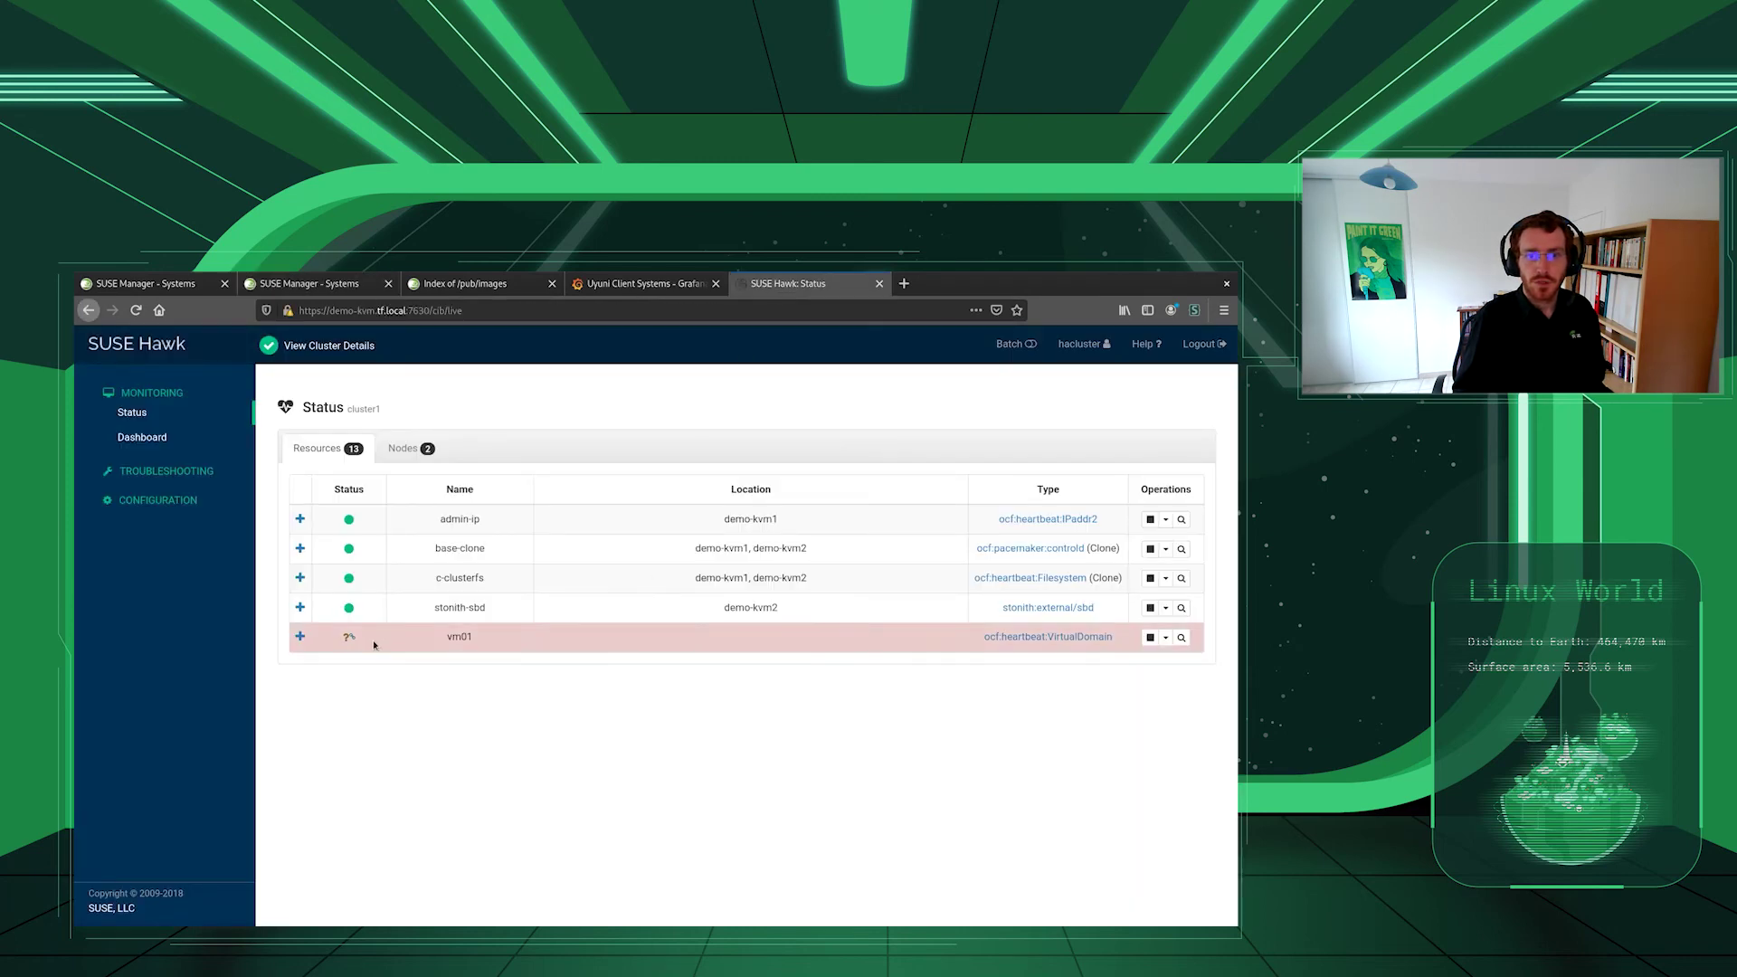
# - Check vm01's console still responds and that Hawk shows it on demo-kvm2, then view the Grafana dashboard showing vm01.tf.local Up
pyautogui.click(344, 286)
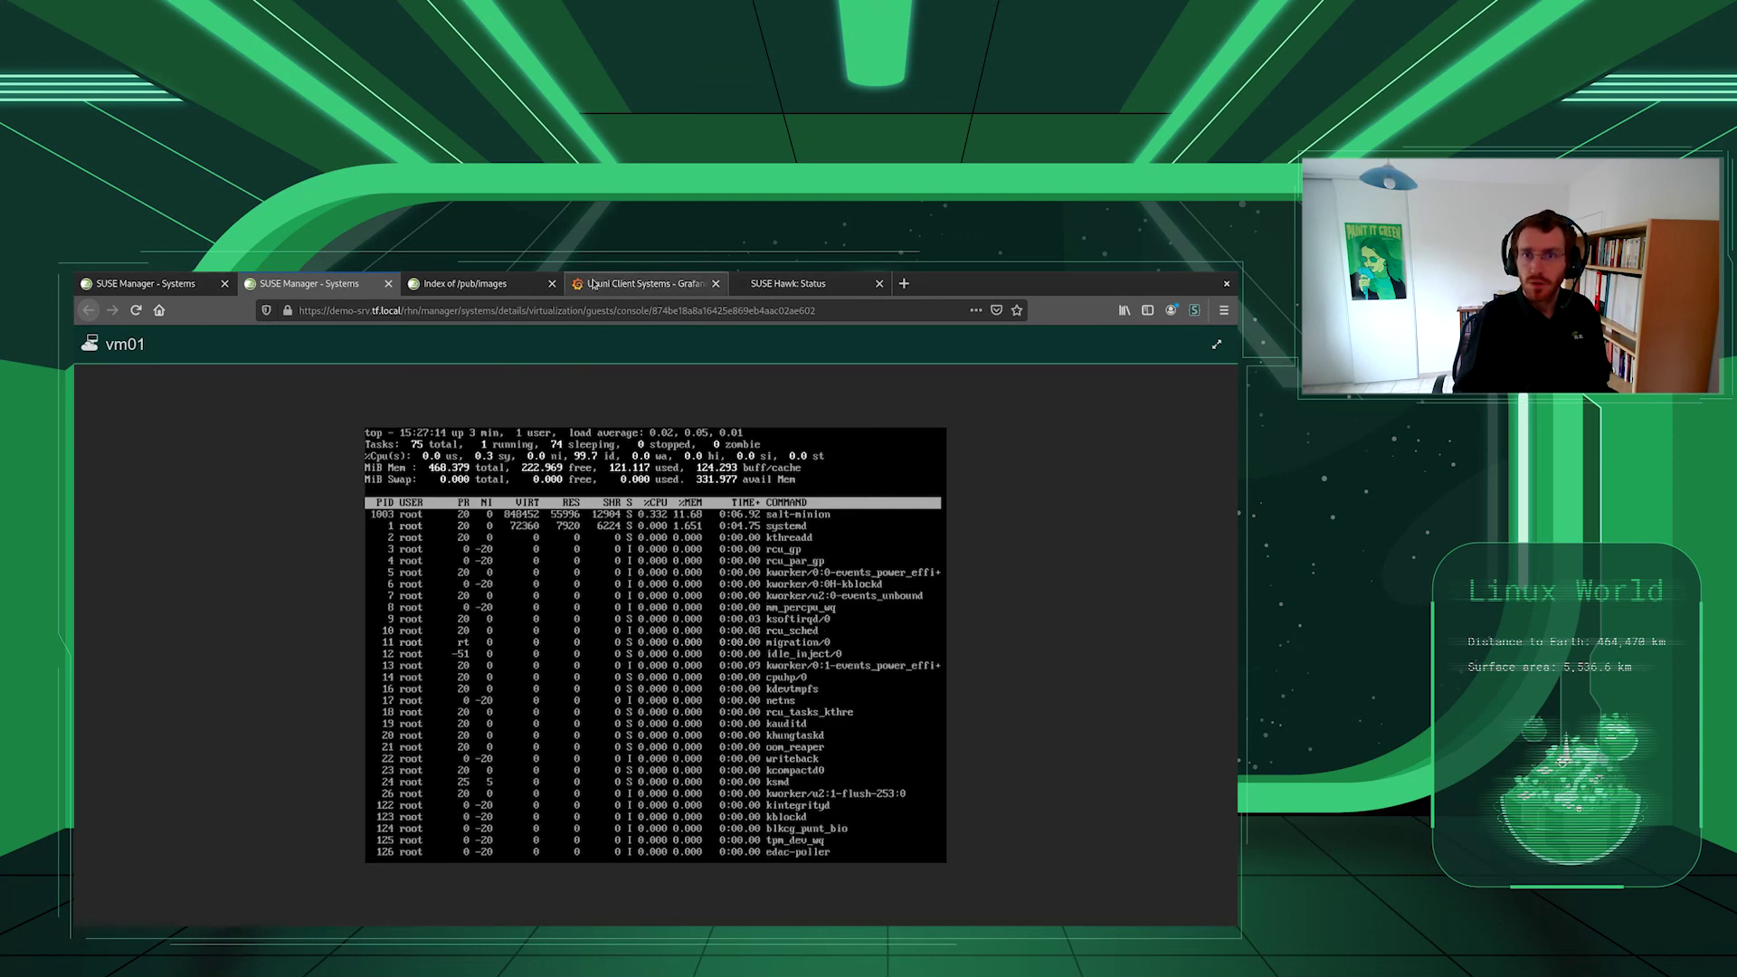
pyautogui.click(784, 286)
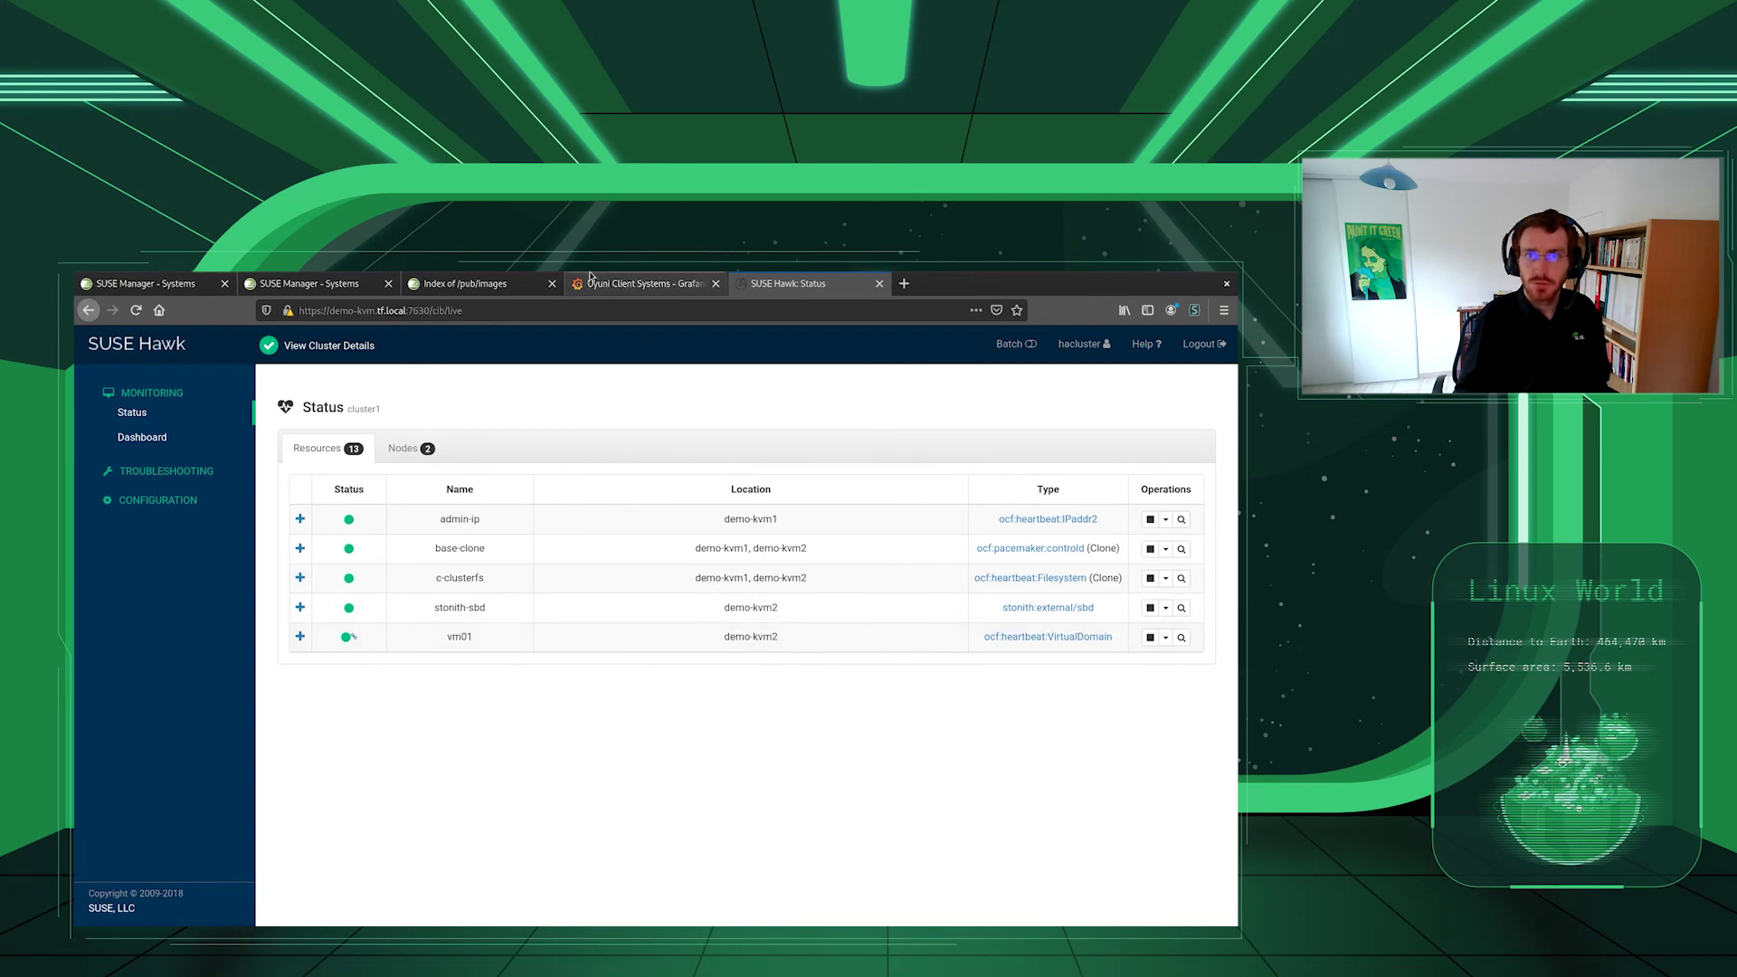
pyautogui.click(644, 284)
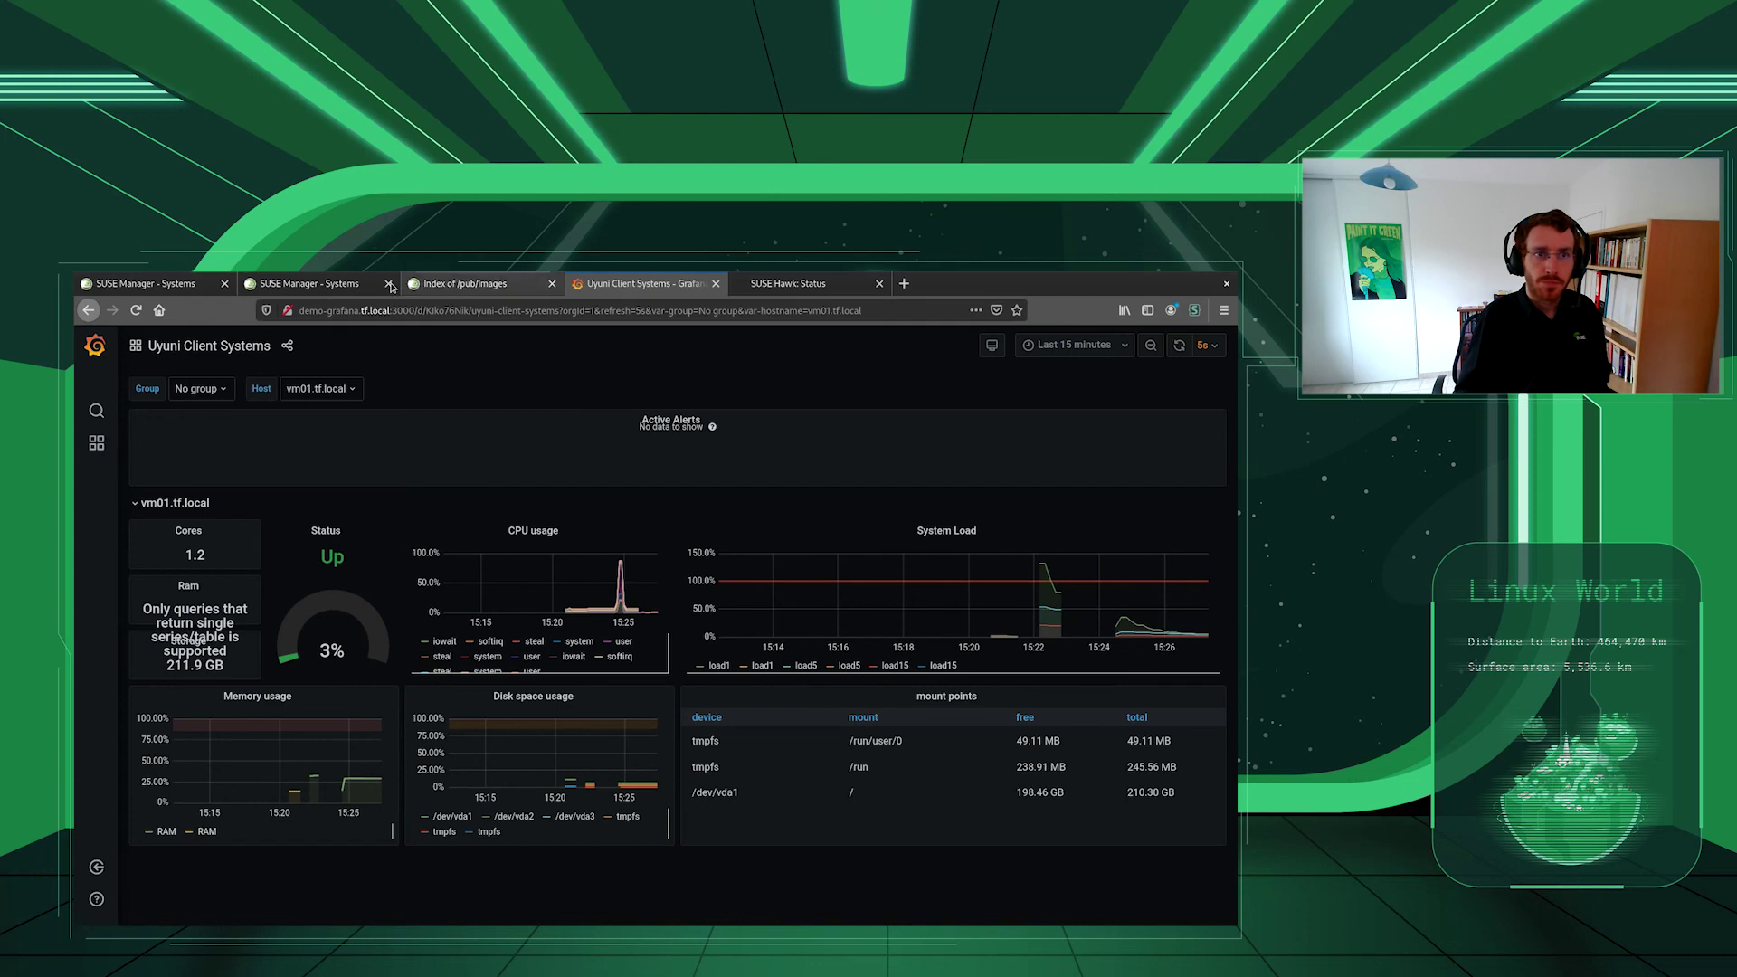
# - After demo-kvm1's empty guest list, open demo-kvm2.tf.local's guests, showing vm01 running with 512 MiB and 1 vCPU
pyautogui.click(145, 283)
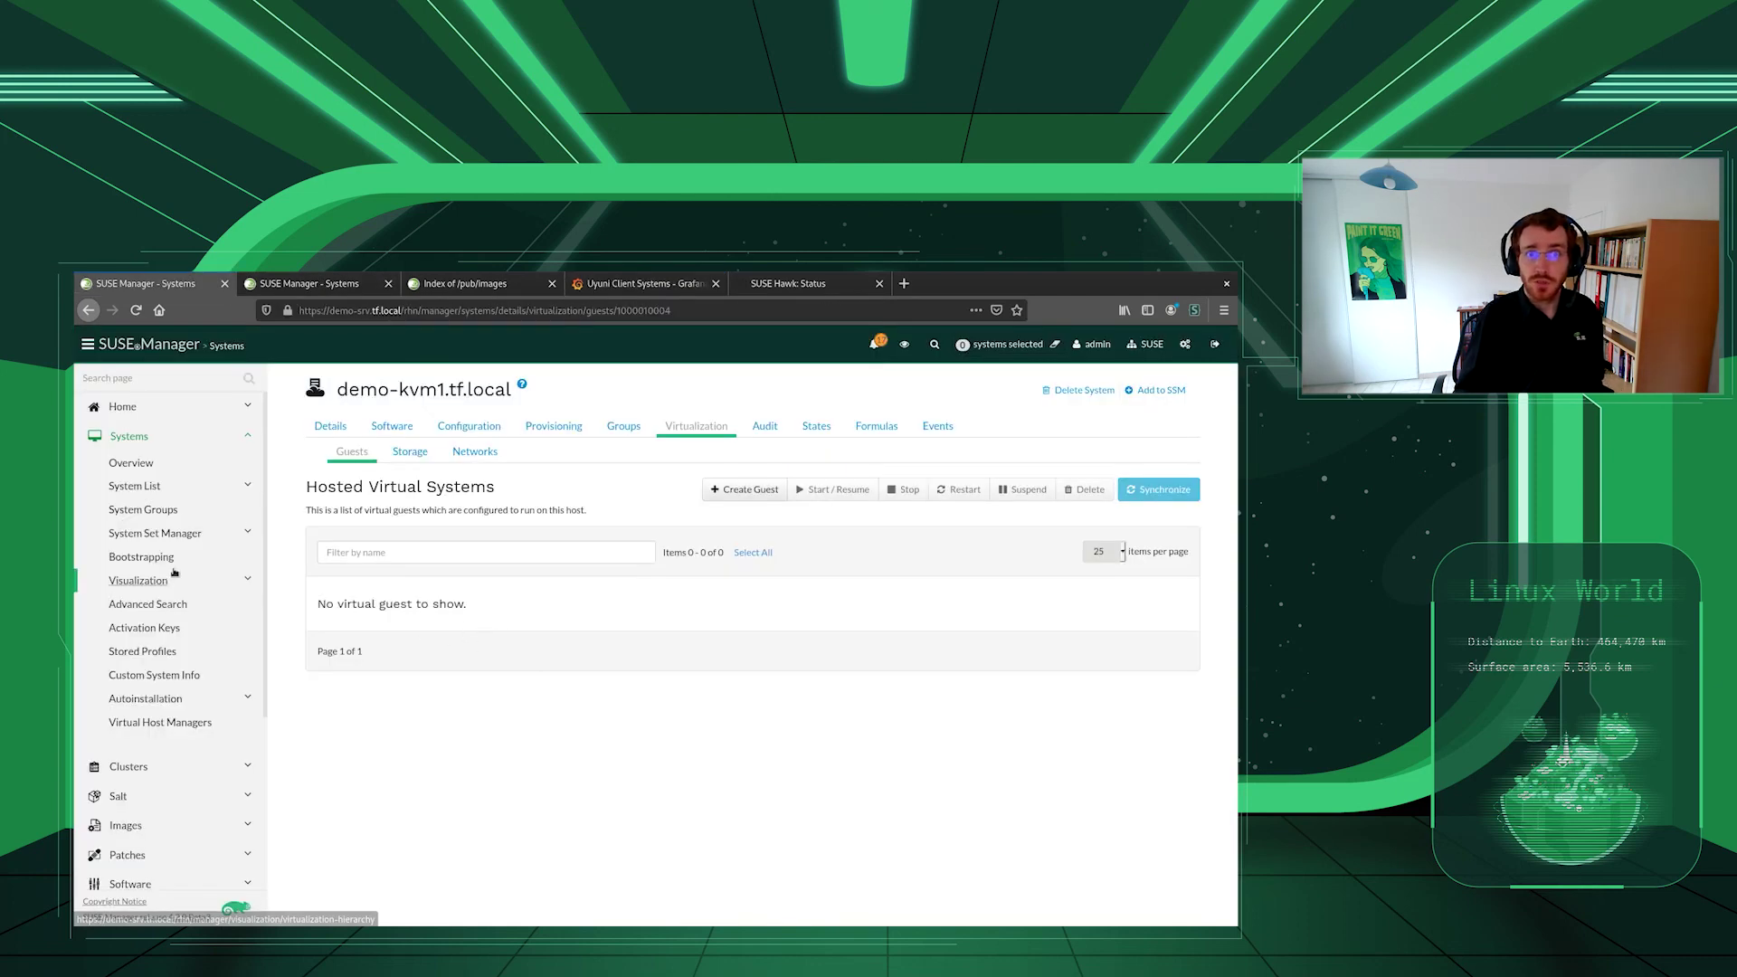
pyautogui.click(152, 487)
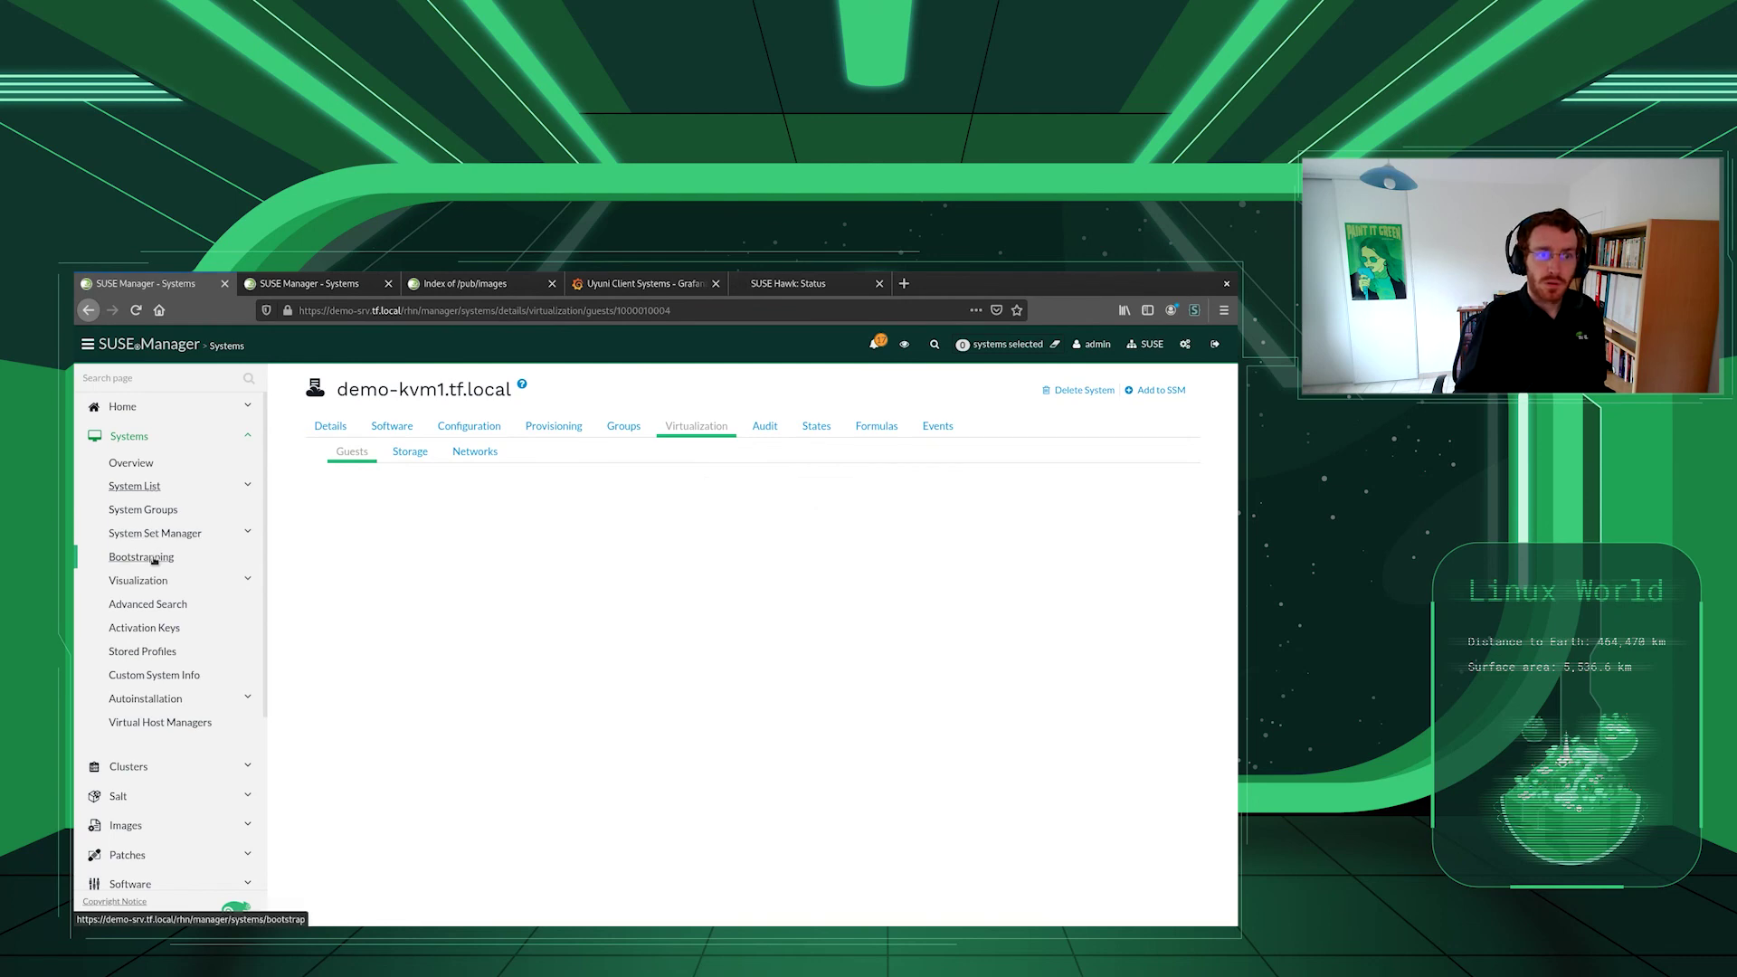
pyautogui.click(160, 557)
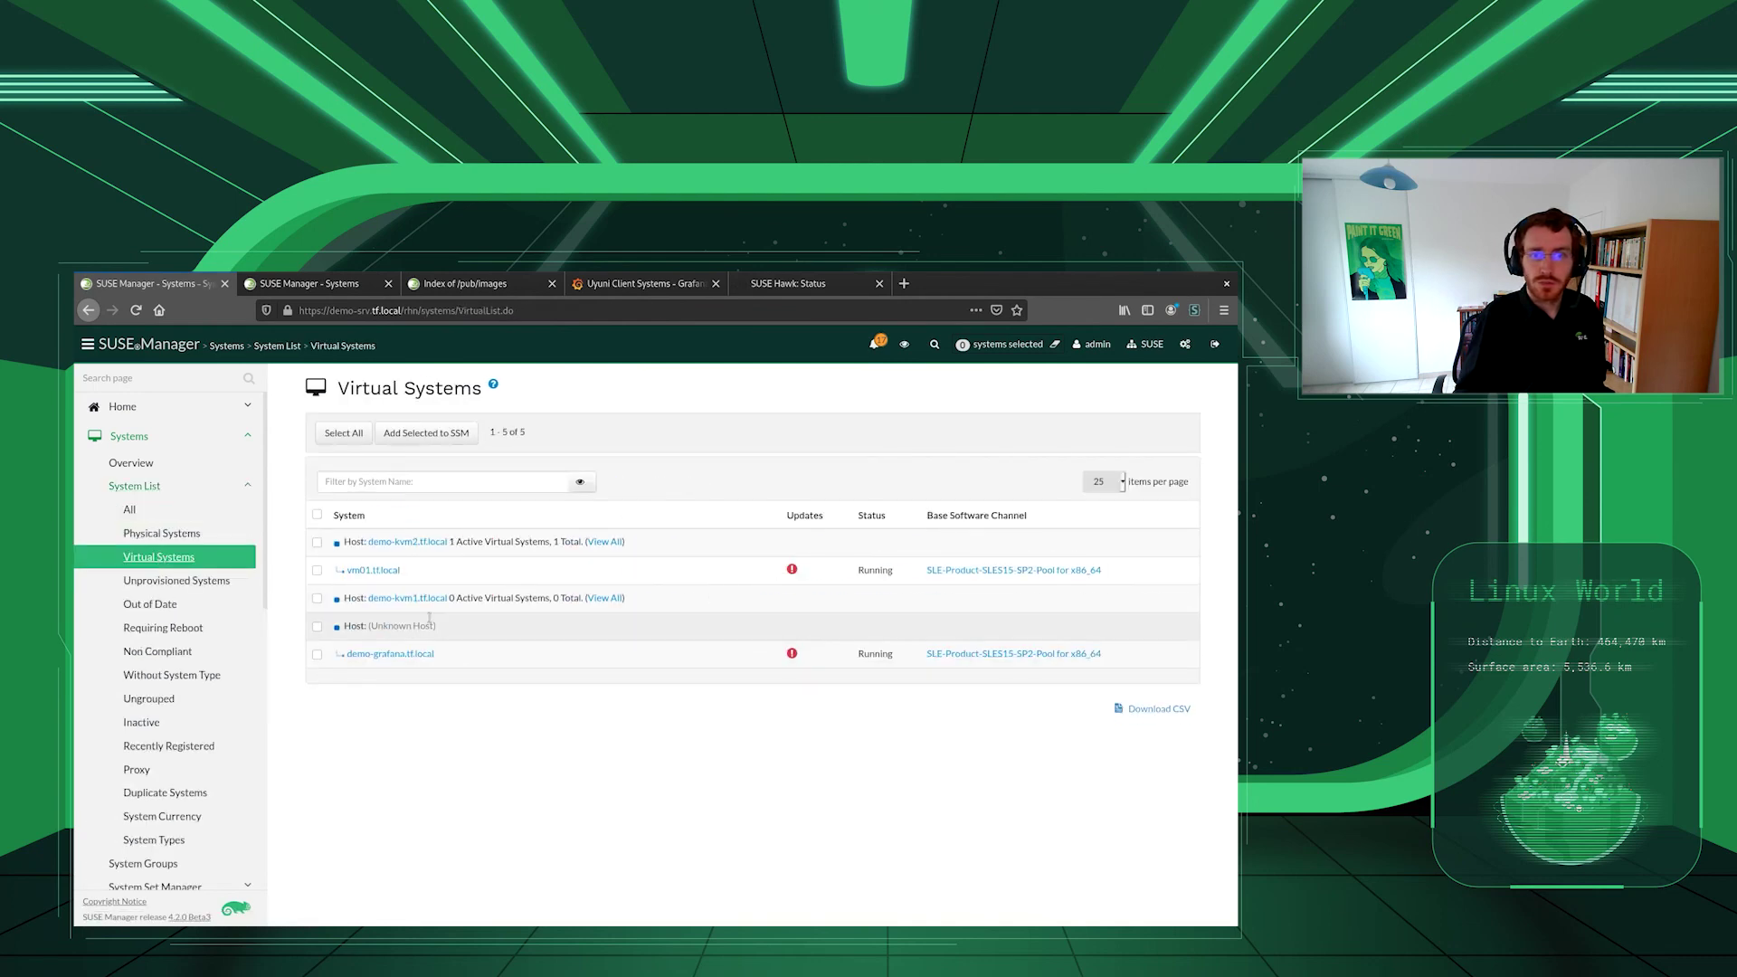
pyautogui.click(408, 543)
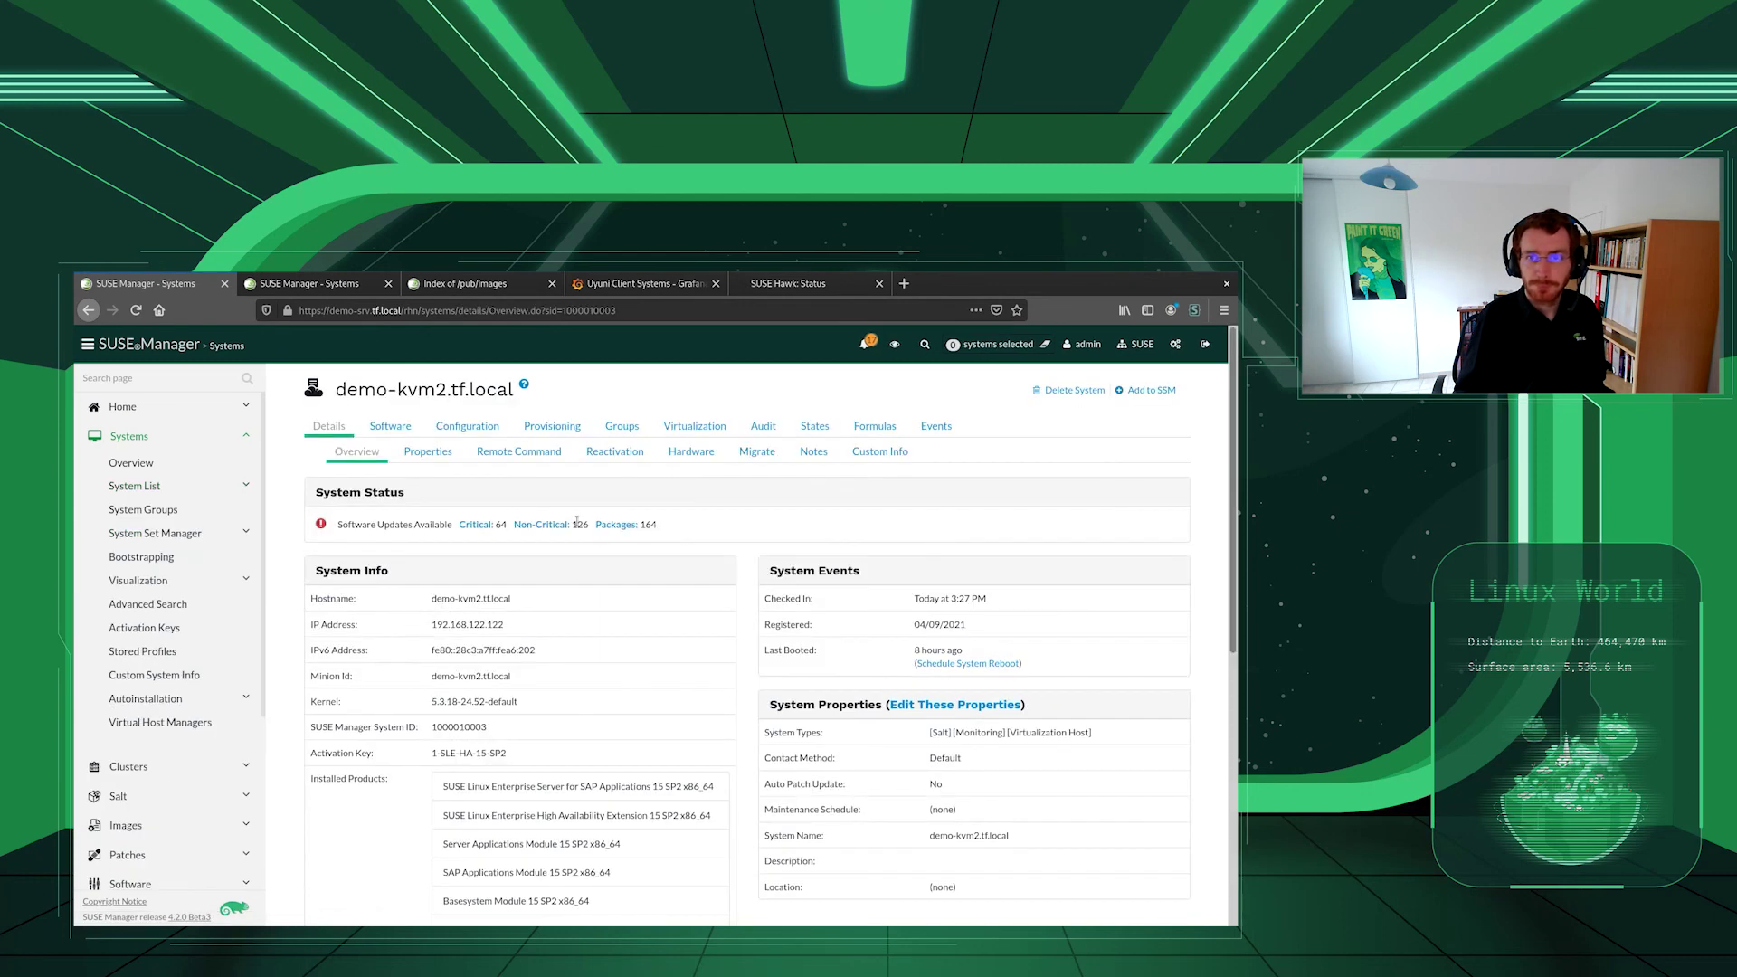
pyautogui.click(705, 450)
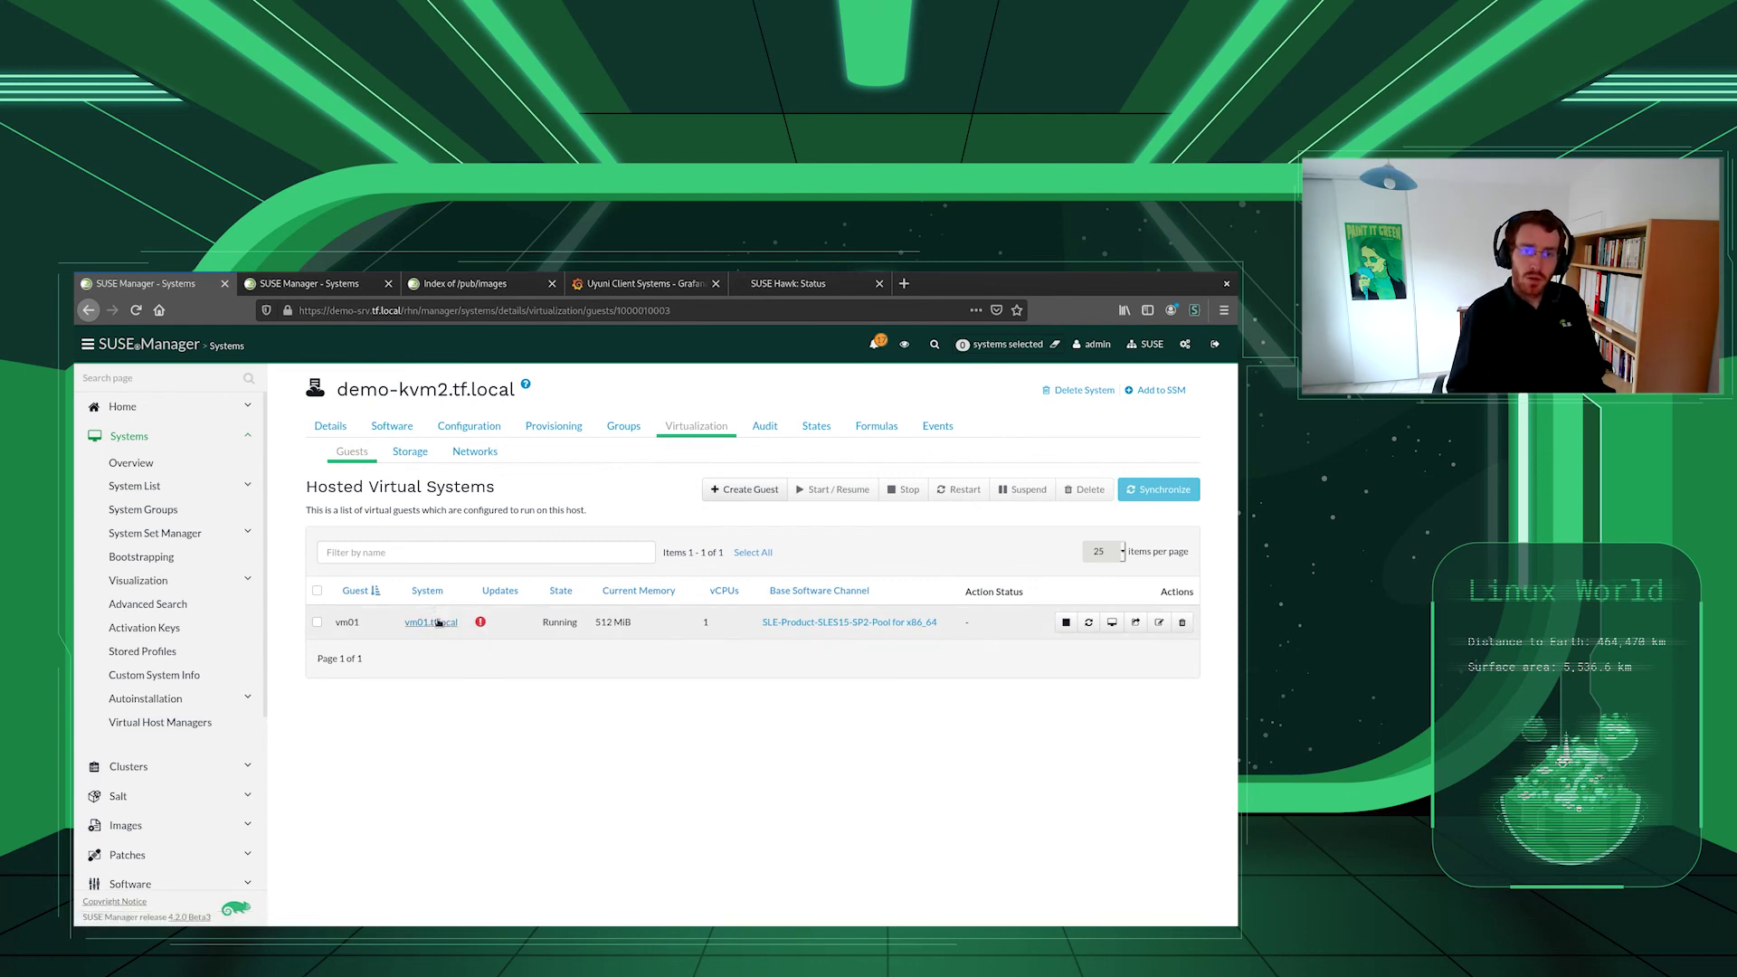
# - Delete the vm01.tf.local system profile in SUSE Manager
pyautogui.click(439, 624)
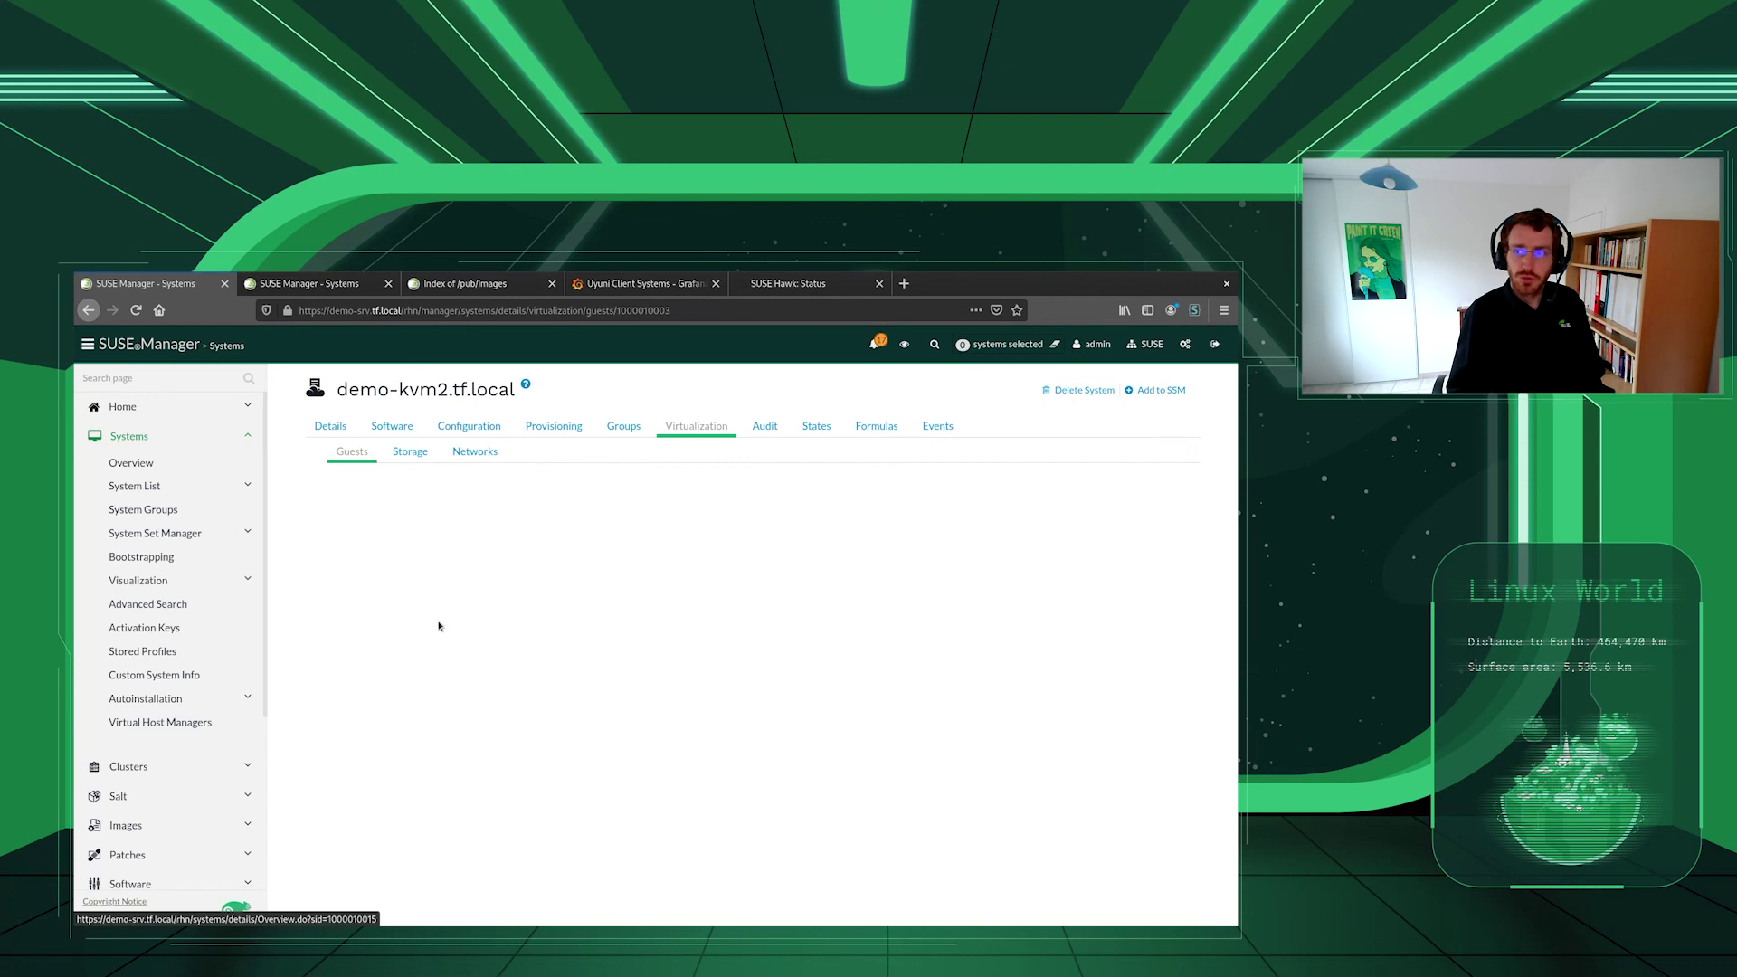
pyautogui.click(1087, 390)
pyautogui.click(380, 625)
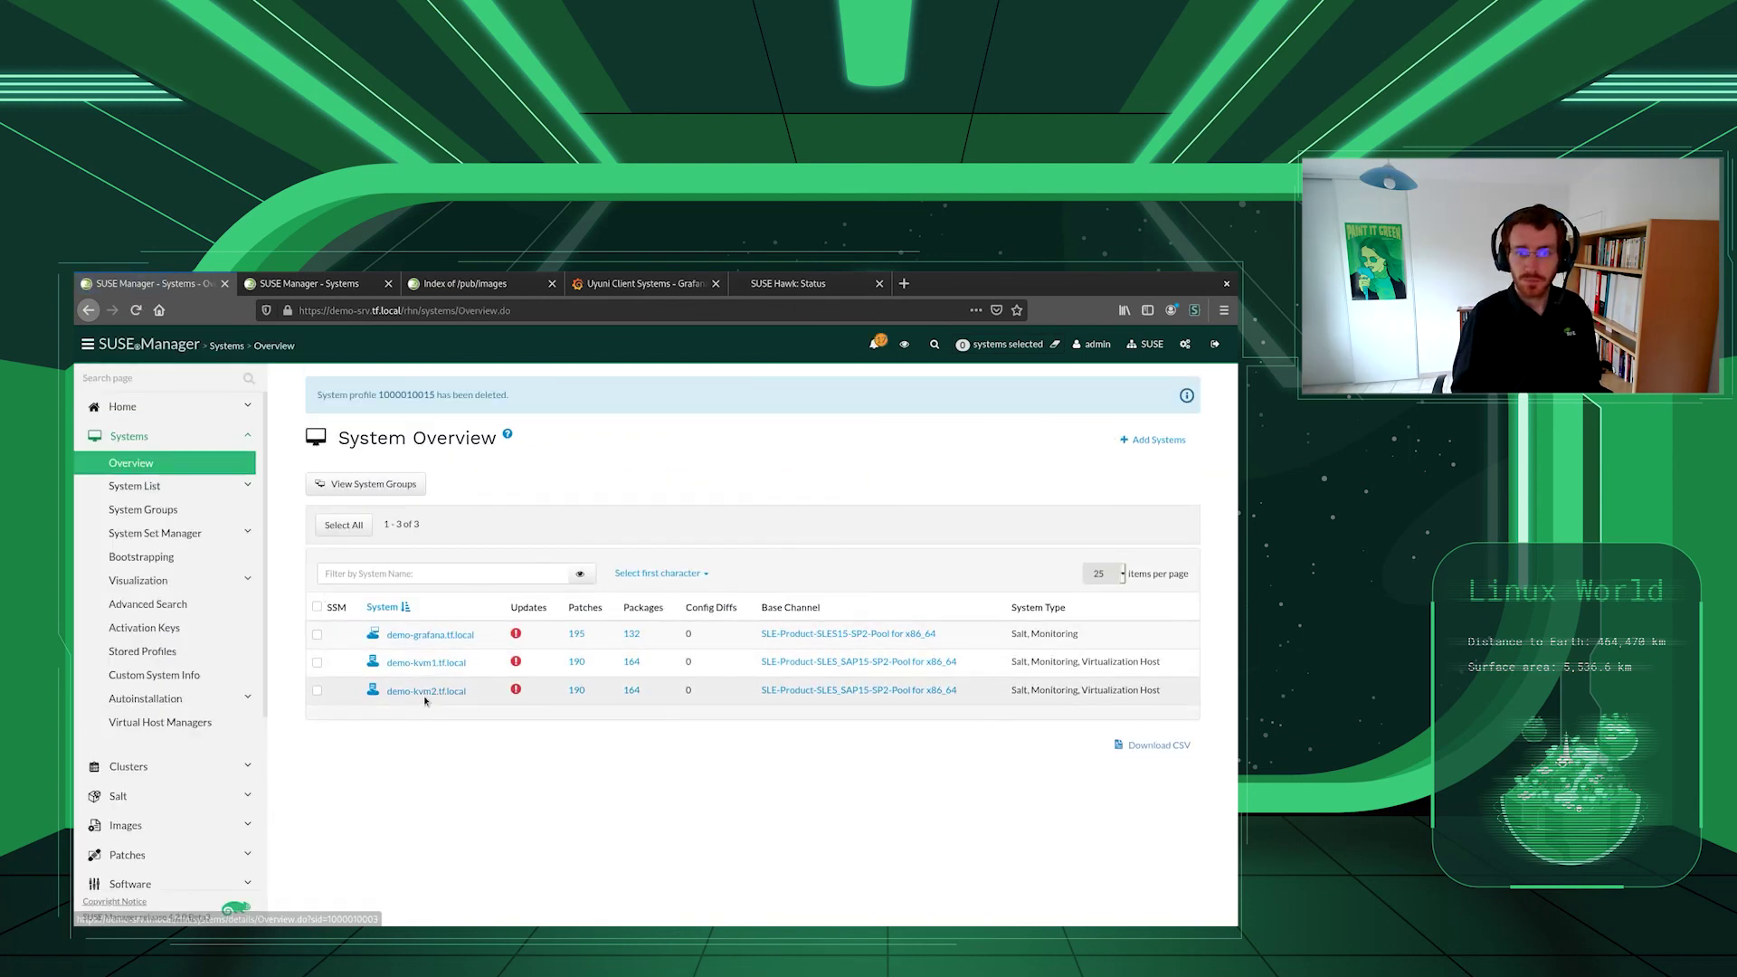
# - Delete the vm01 guest from demo-kvm2 and confirm it no longer appears in Hawk or the guest list
pyautogui.click(439, 693)
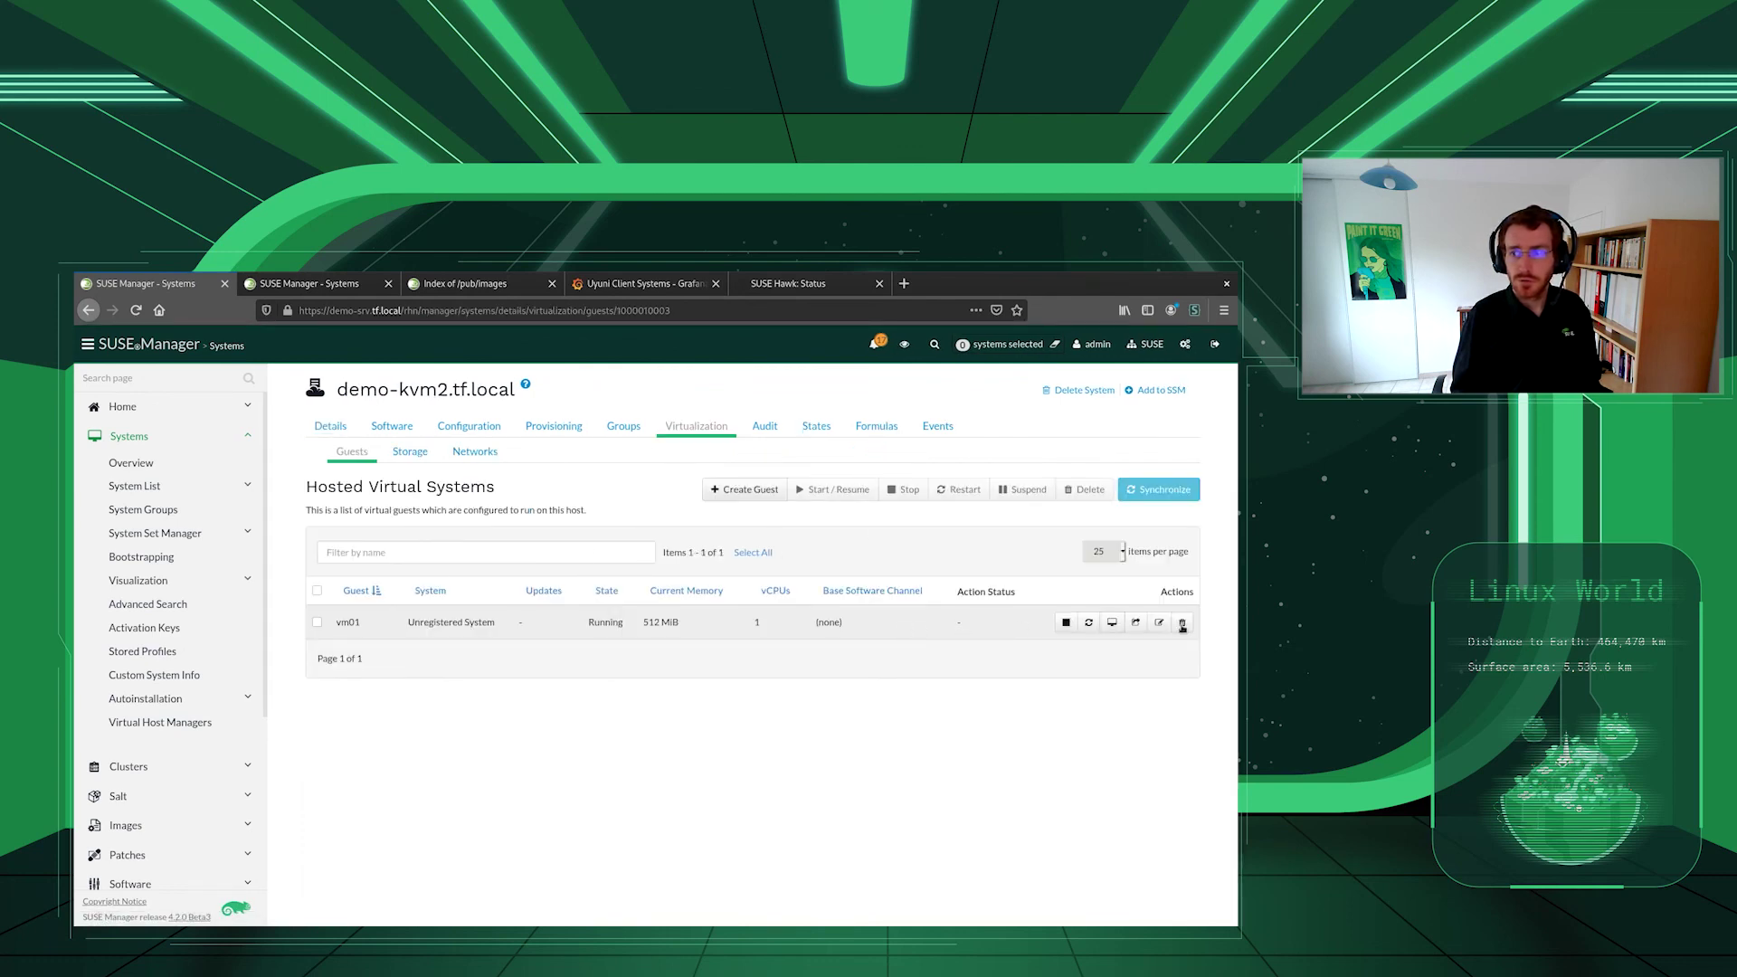
pyautogui.click(1185, 624)
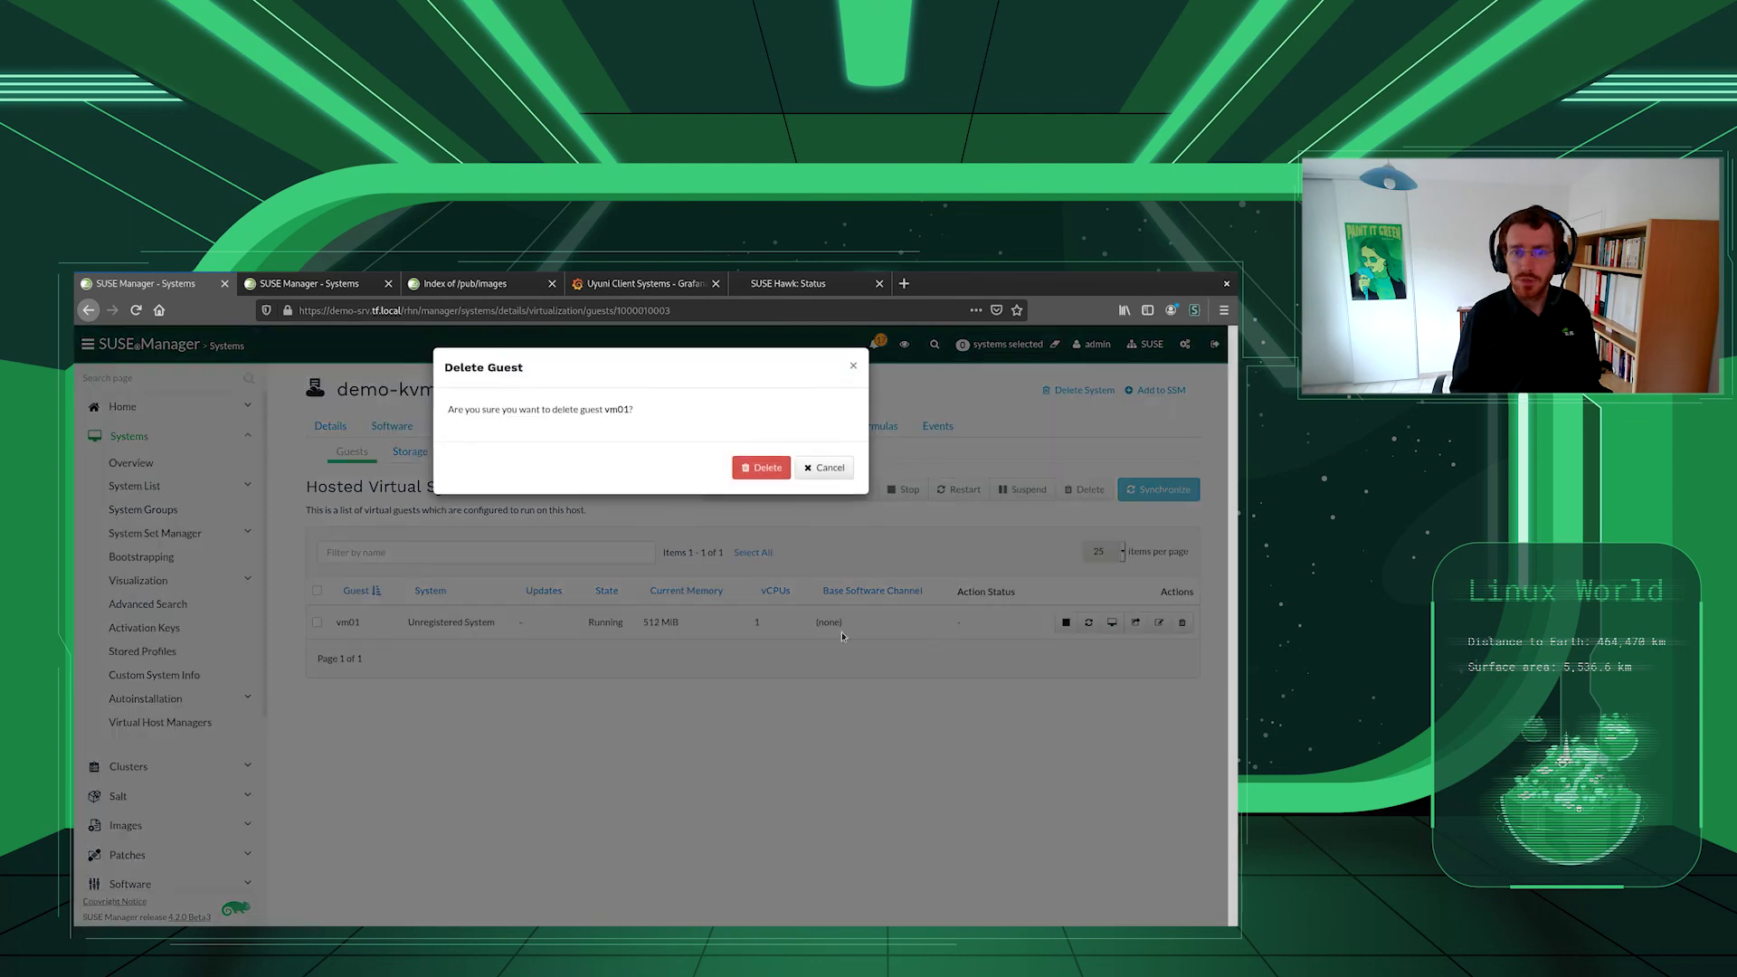
pyautogui.click(762, 467)
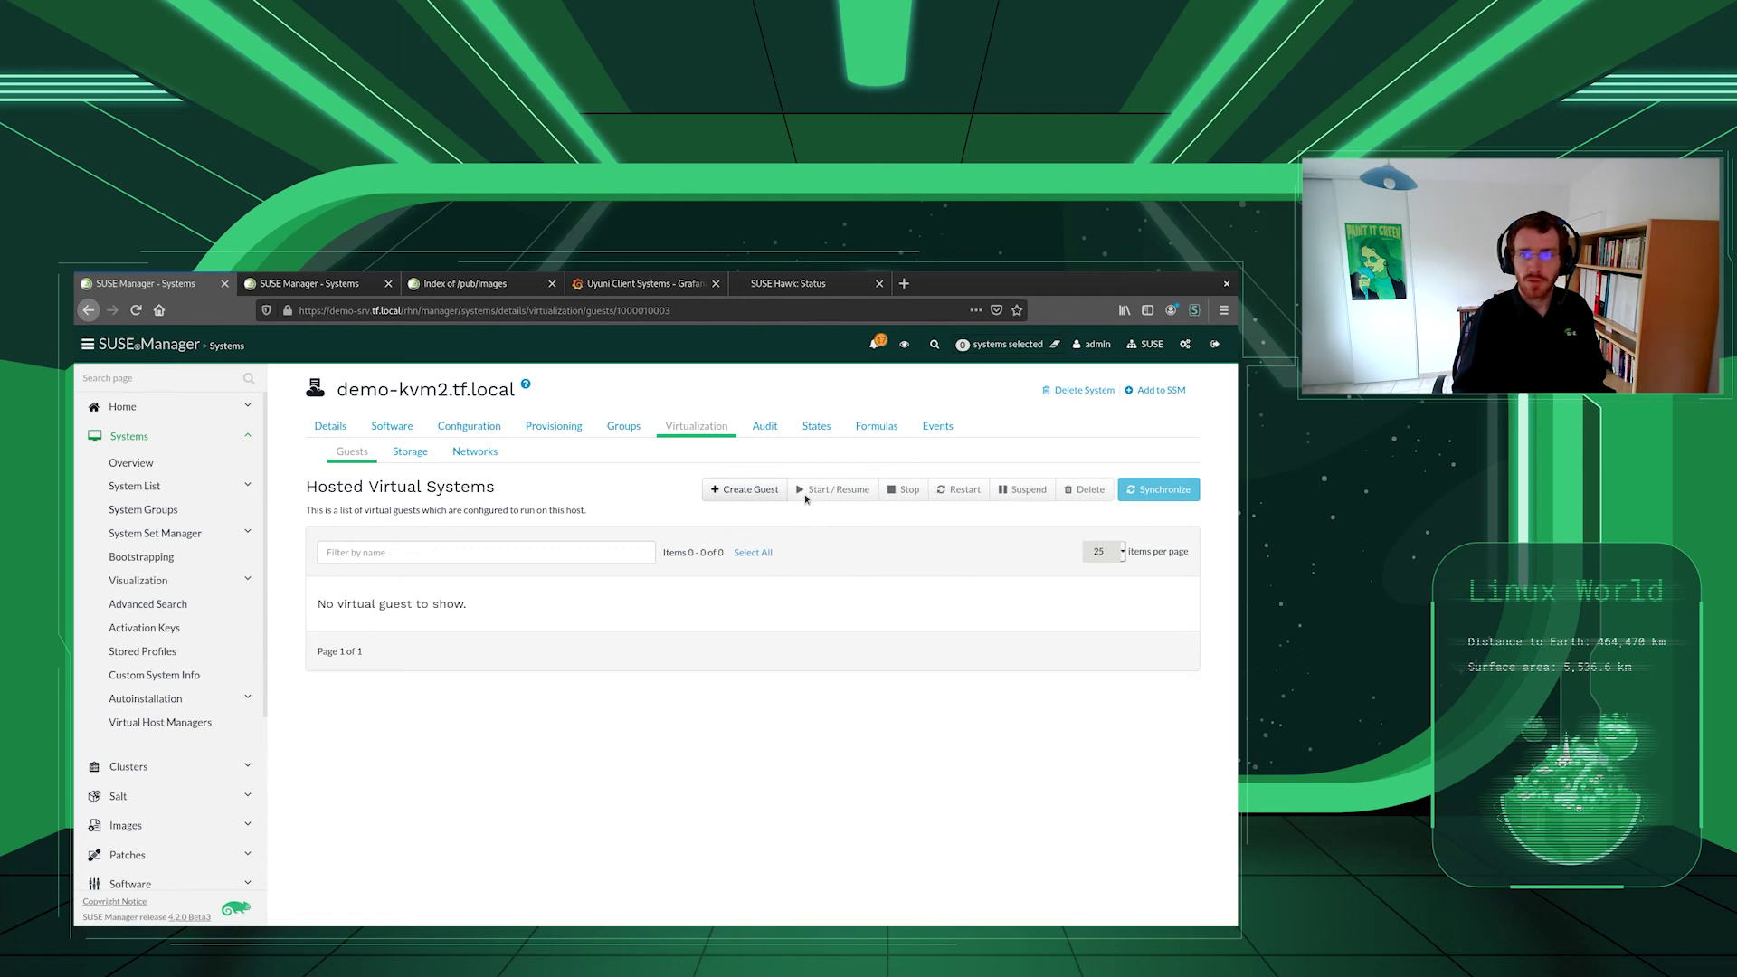
pyautogui.click(804, 287)
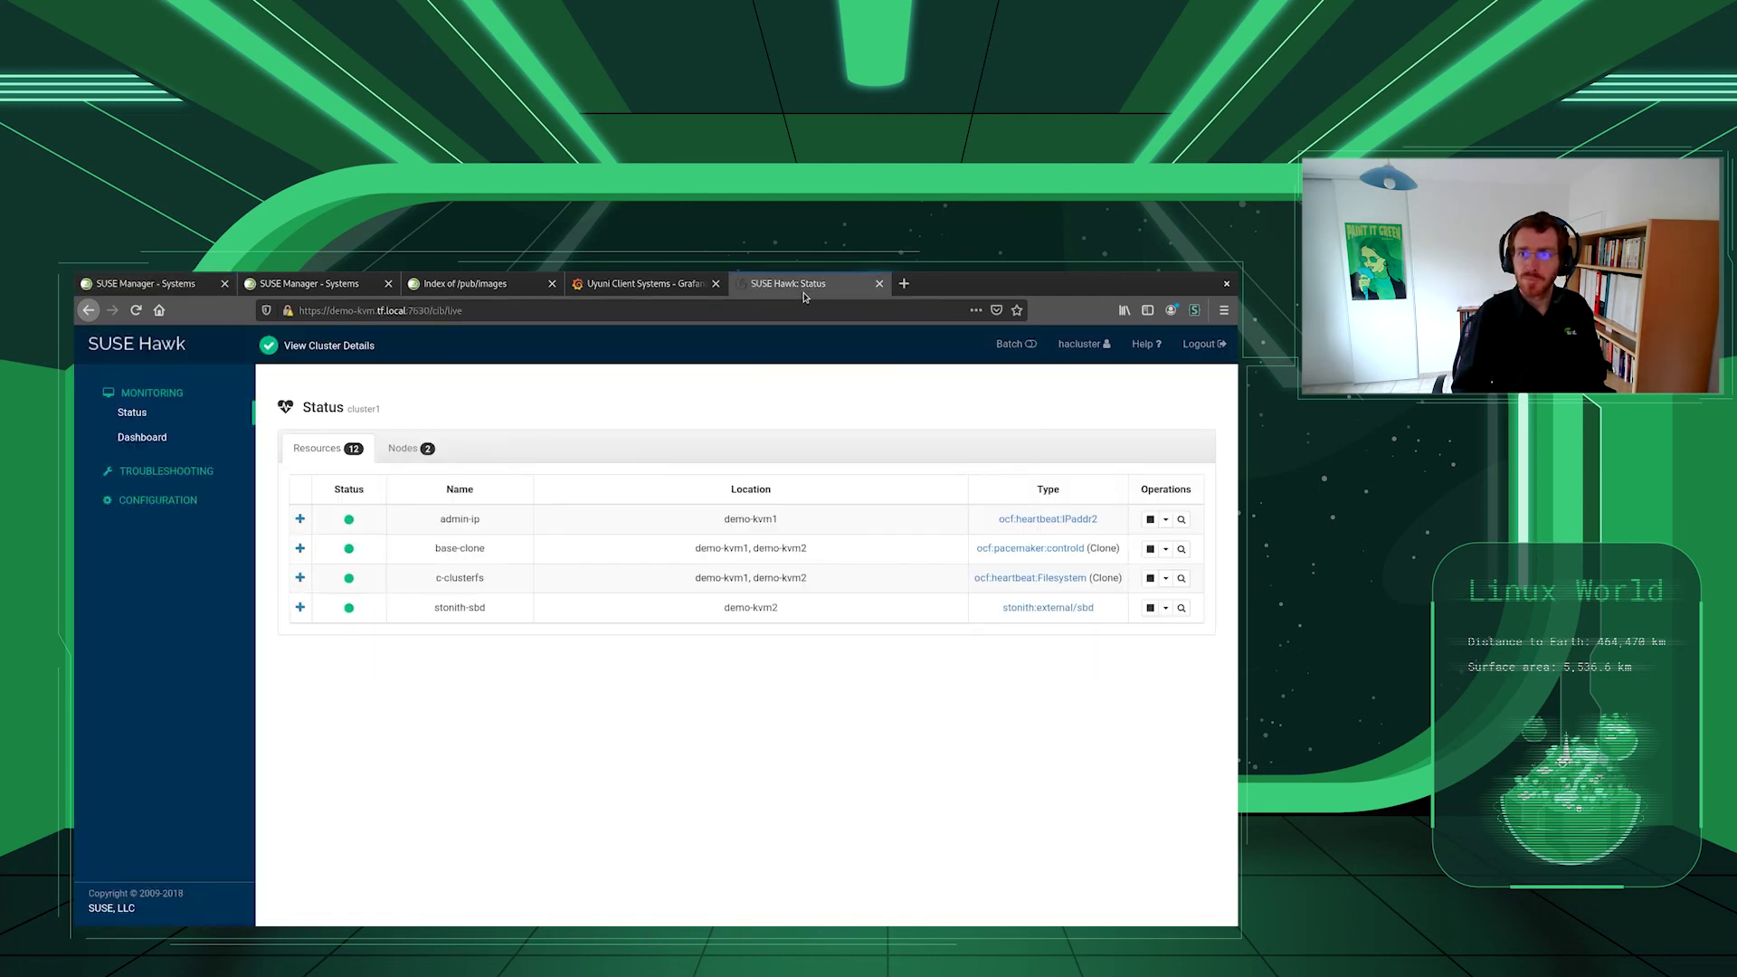
pyautogui.click(160, 286)
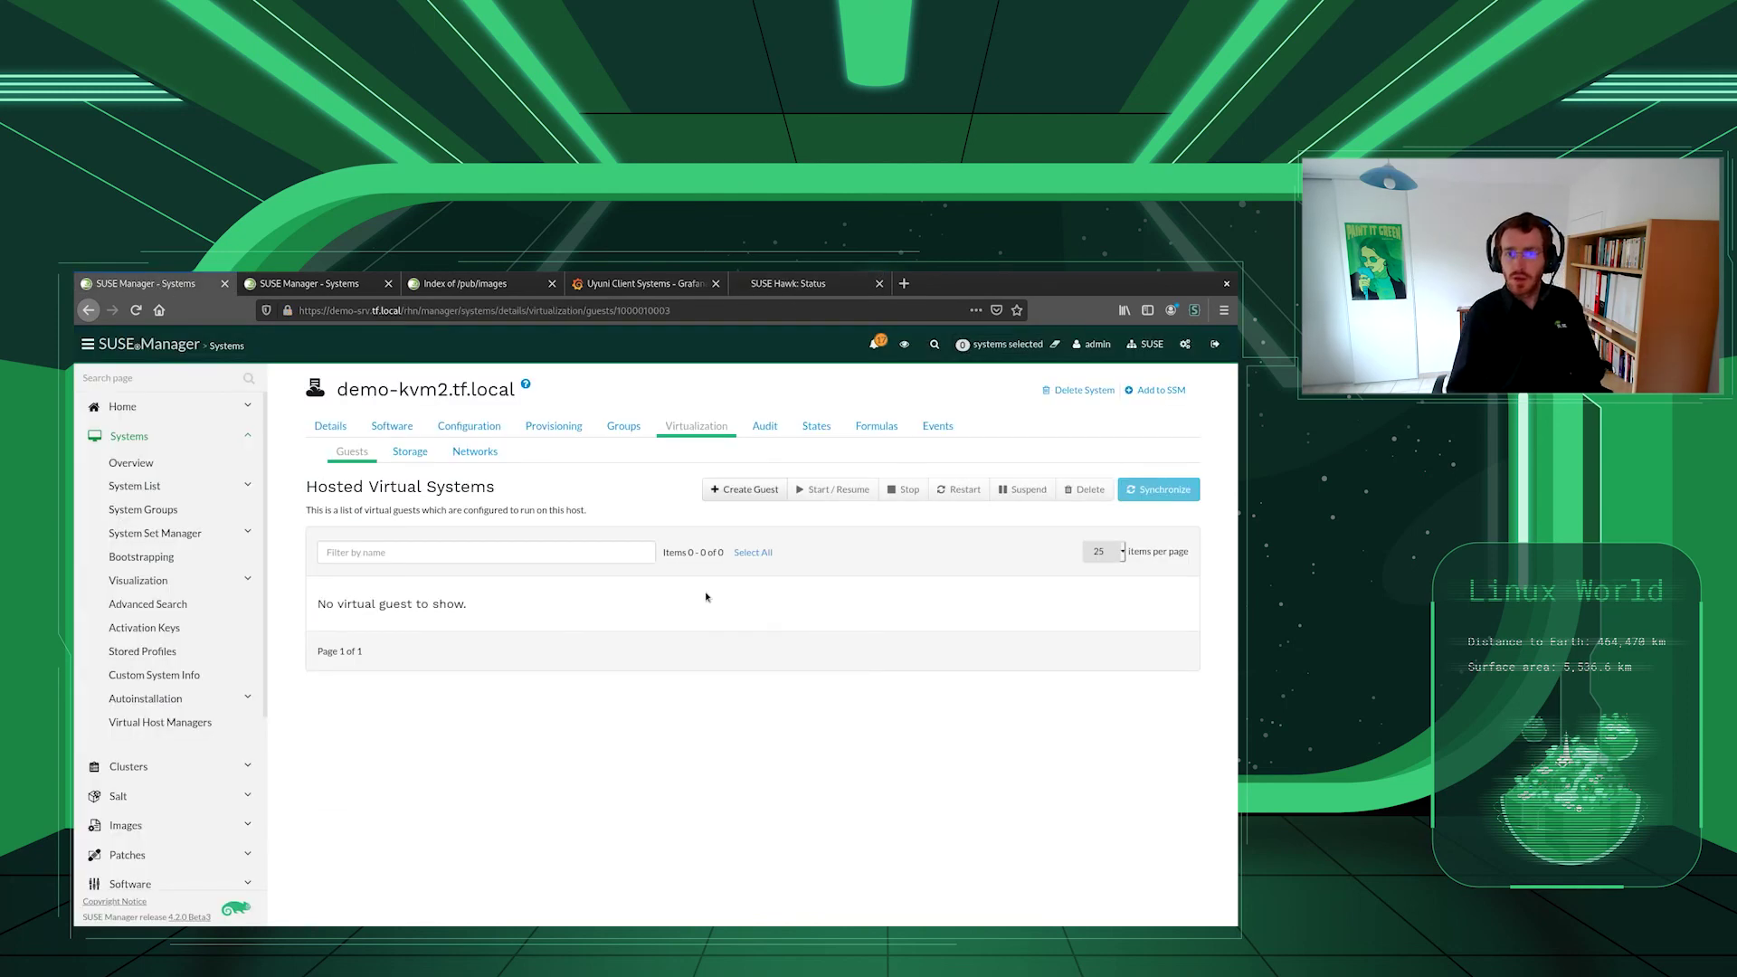